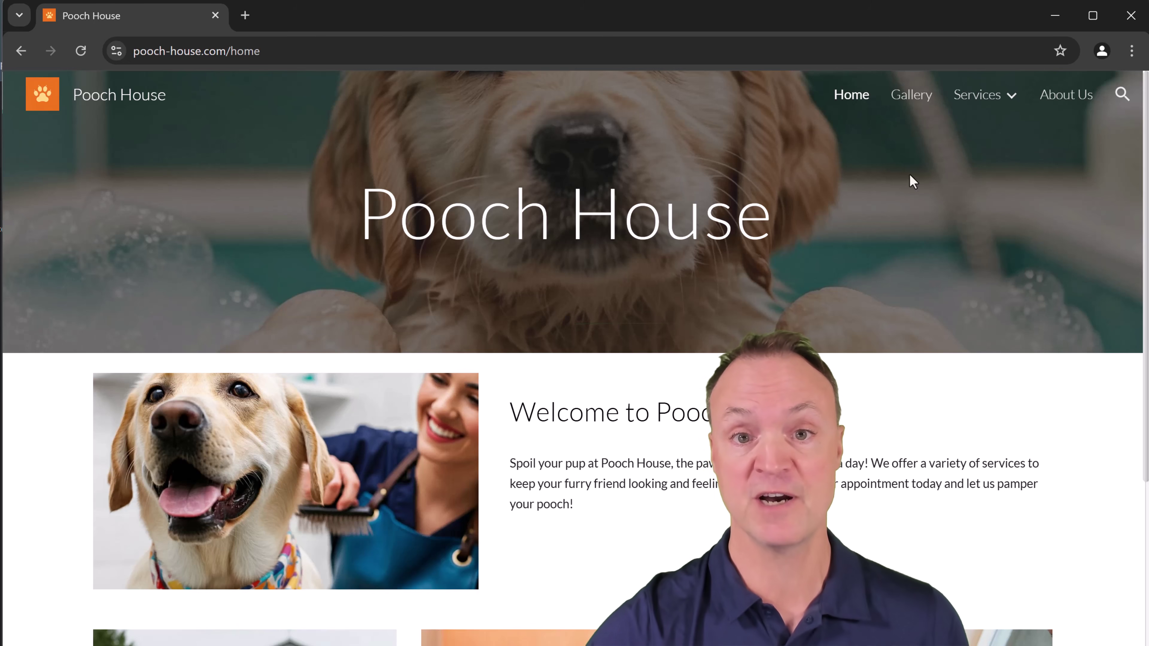
Look through the Gallery, Services and About Us pages of the Pooch House website
click(902, 105)
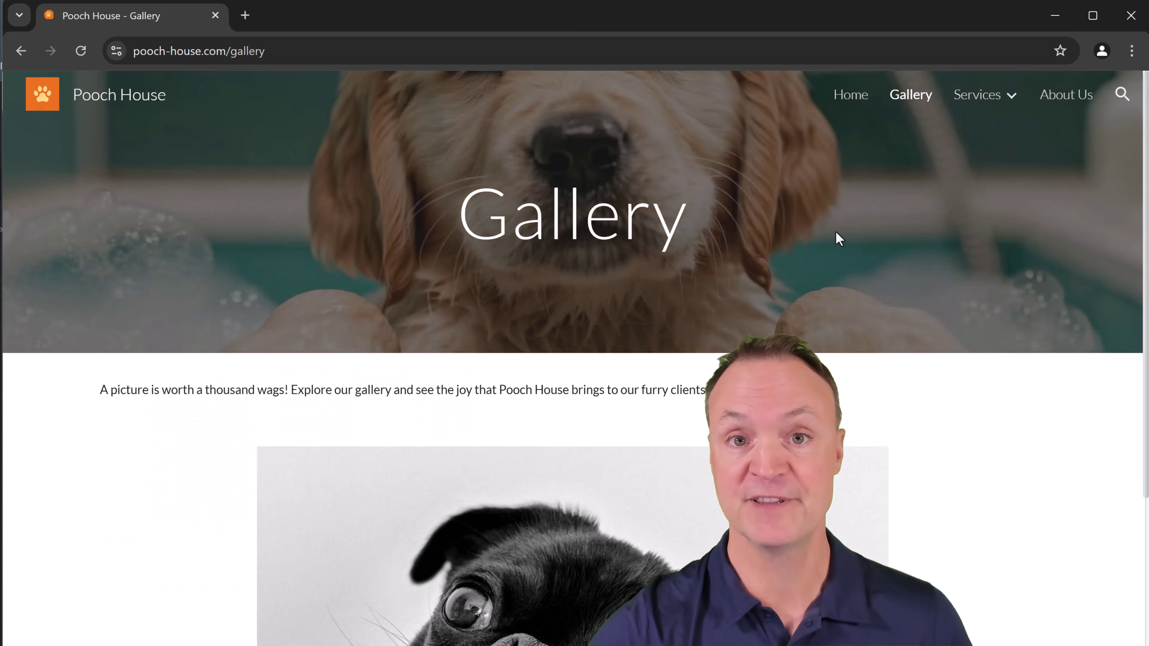
scroll(837, 237, down, 4)
scroll(840, 239, up, 4)
click(980, 109)
scroll(796, 249, down, 7)
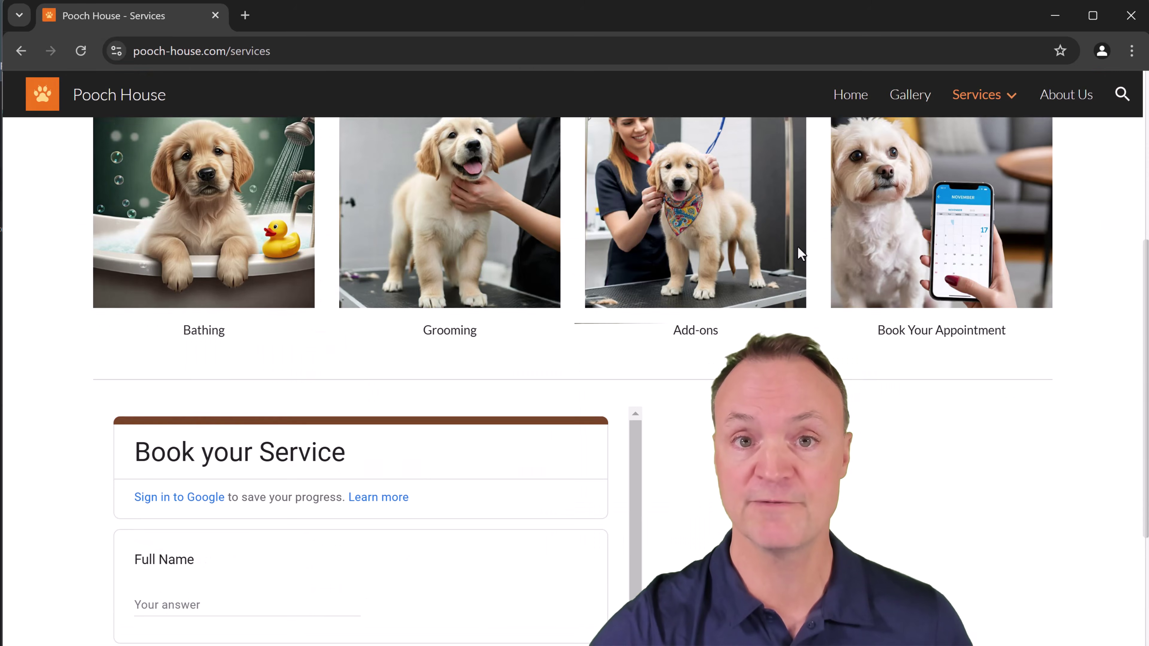
scroll(1020, 136, up, 4)
click(1058, 101)
scroll(755, 239, down, 8)
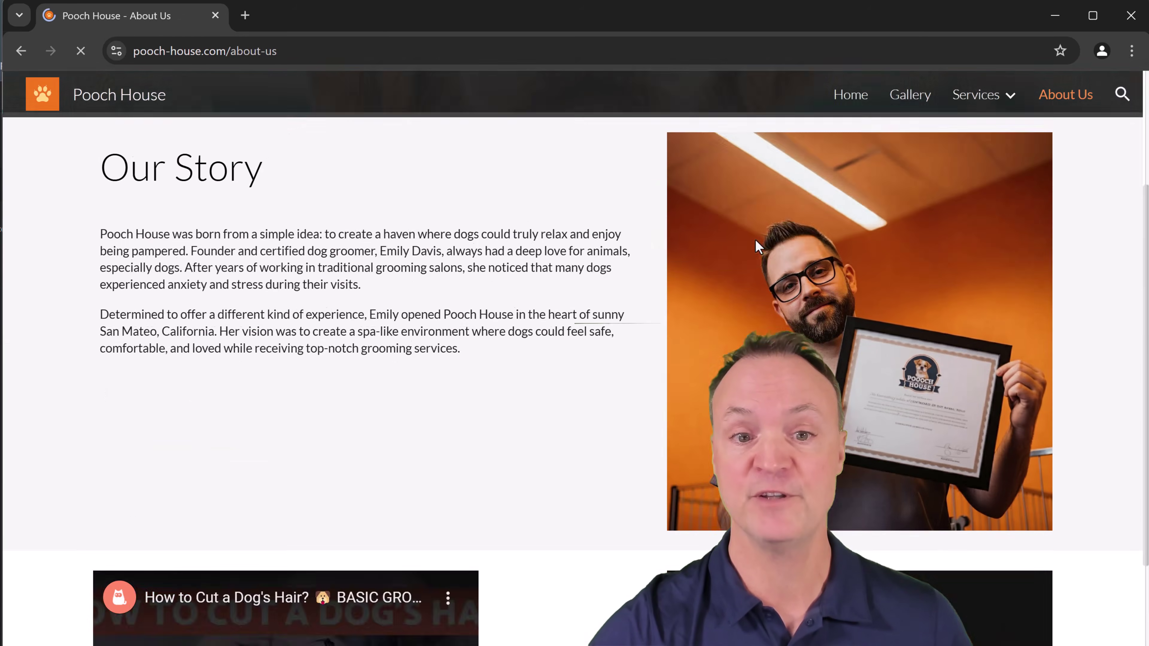
scroll(764, 245, up, 8)
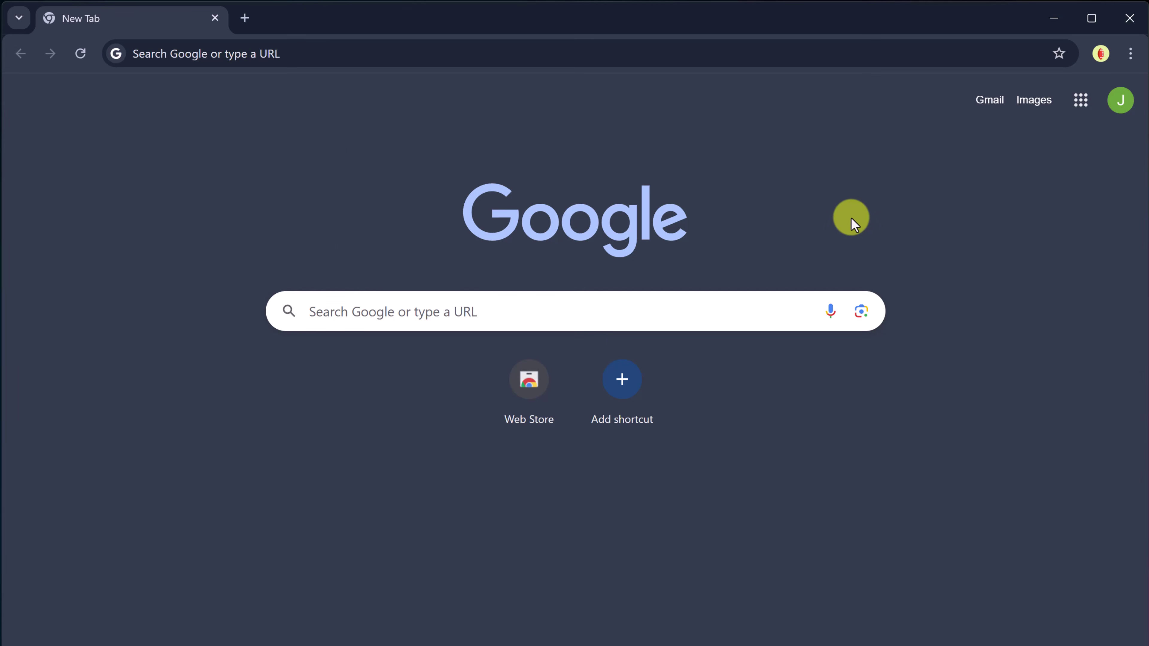
Check which Google account is signed in, and open My Drive in Google Drive
click(1122, 102)
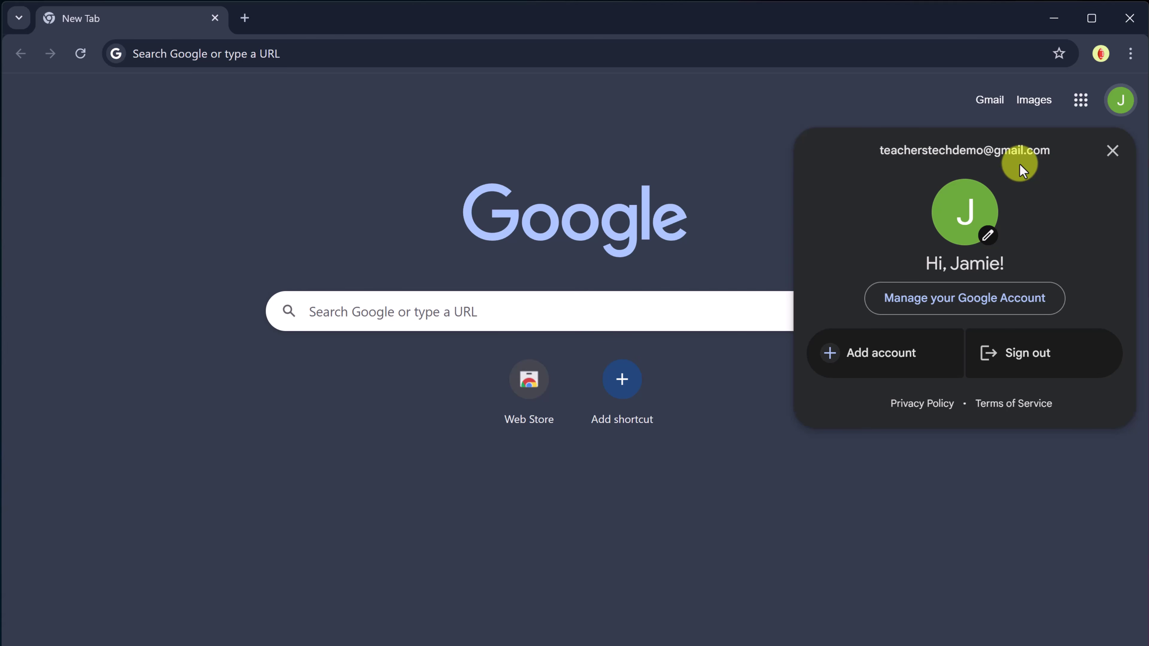
click(891, 114)
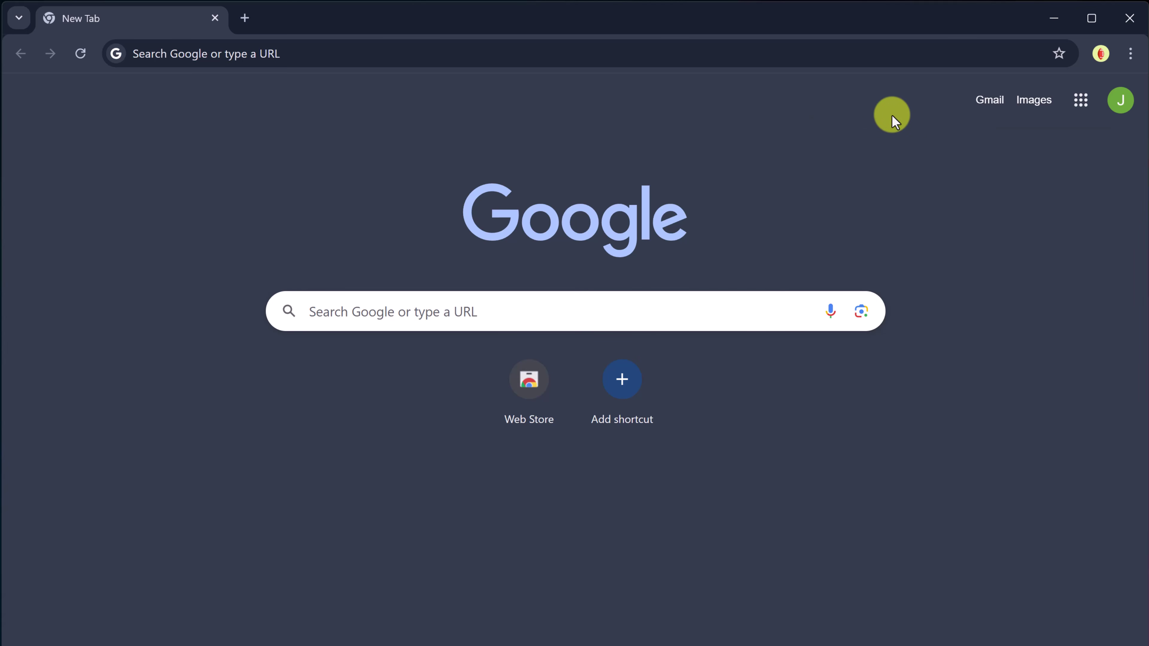
click(1082, 102)
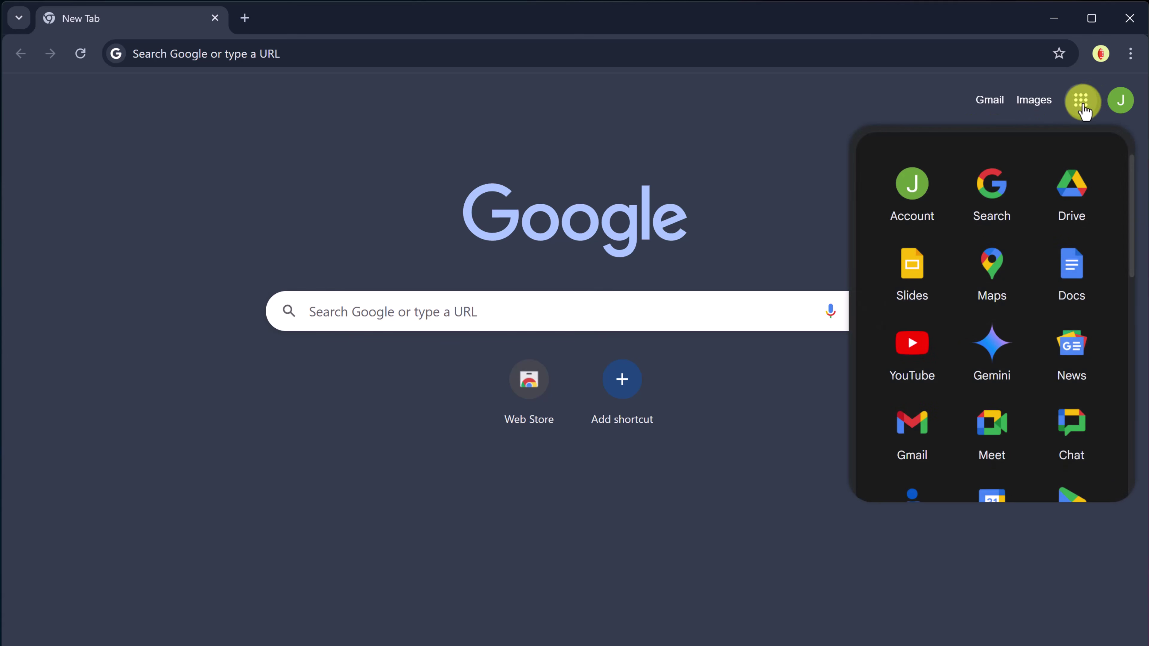
click(1070, 205)
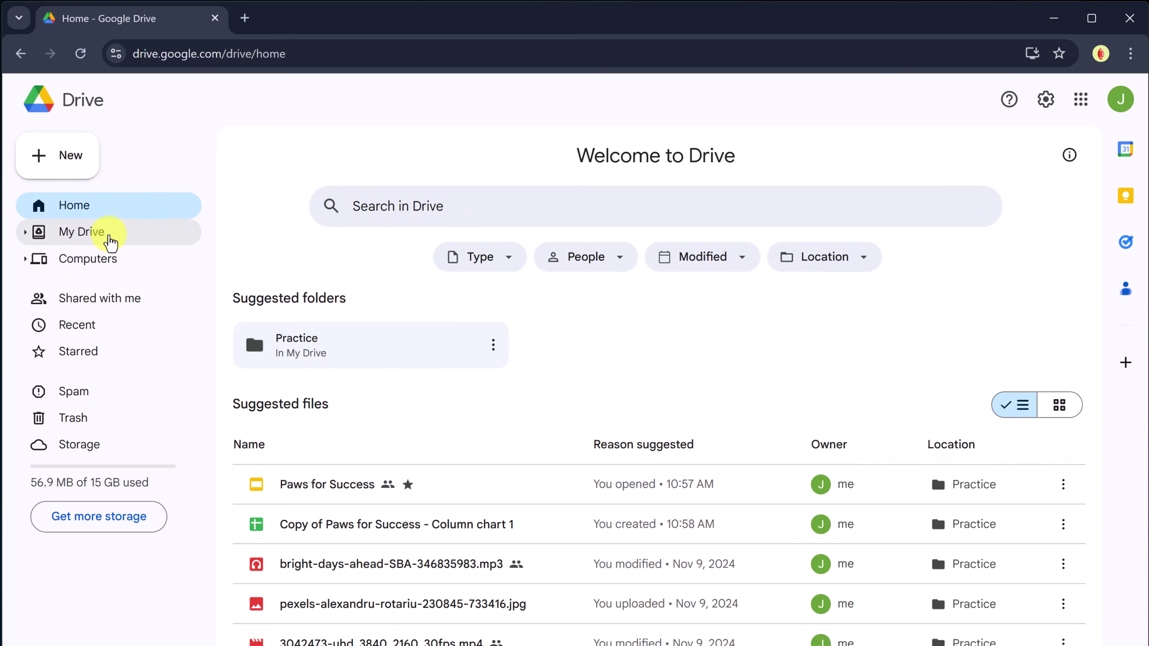
click(105, 235)
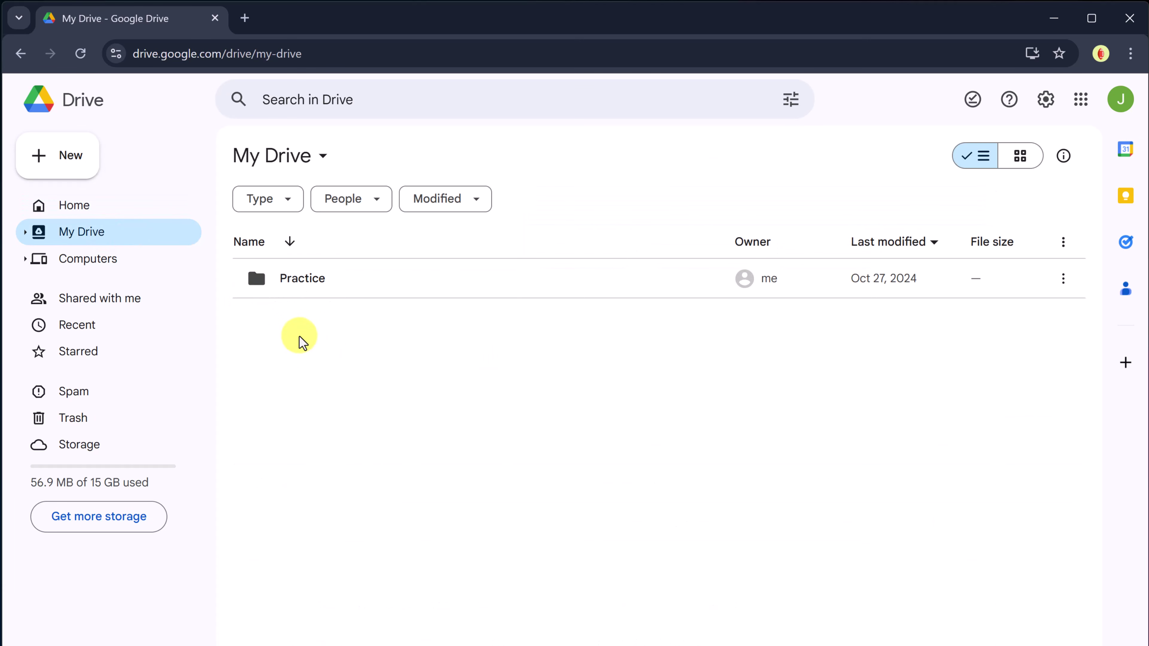
Create a folder named "Demo Website" in My Drive and open it
click(71, 169)
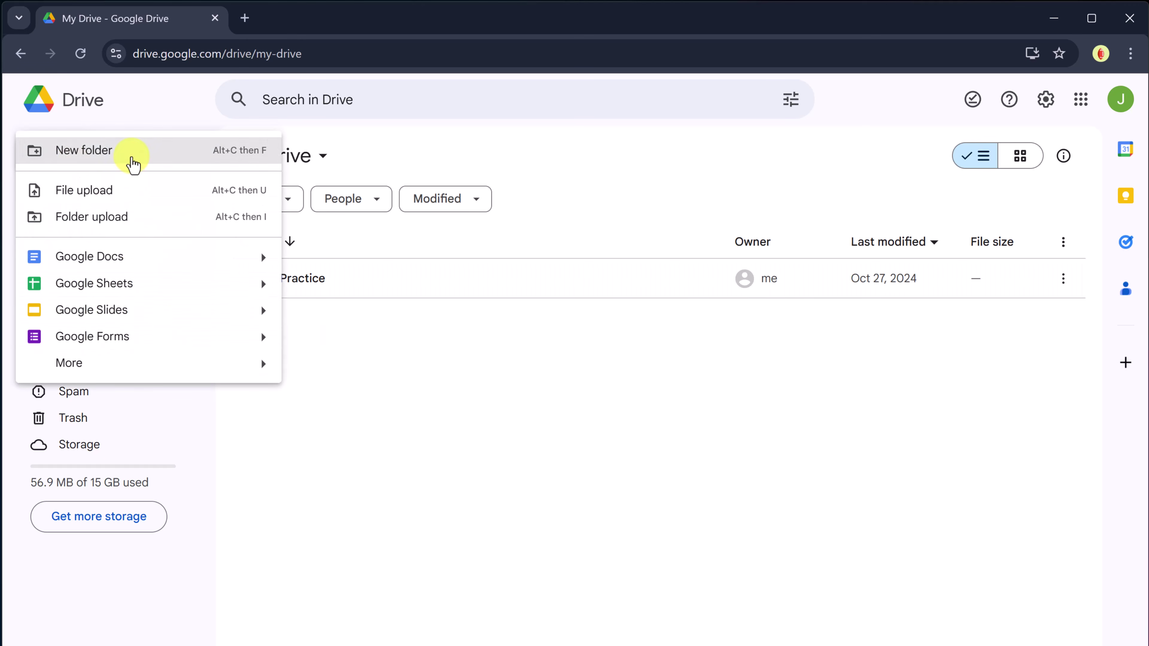
click(129, 158)
text(Demo Website)
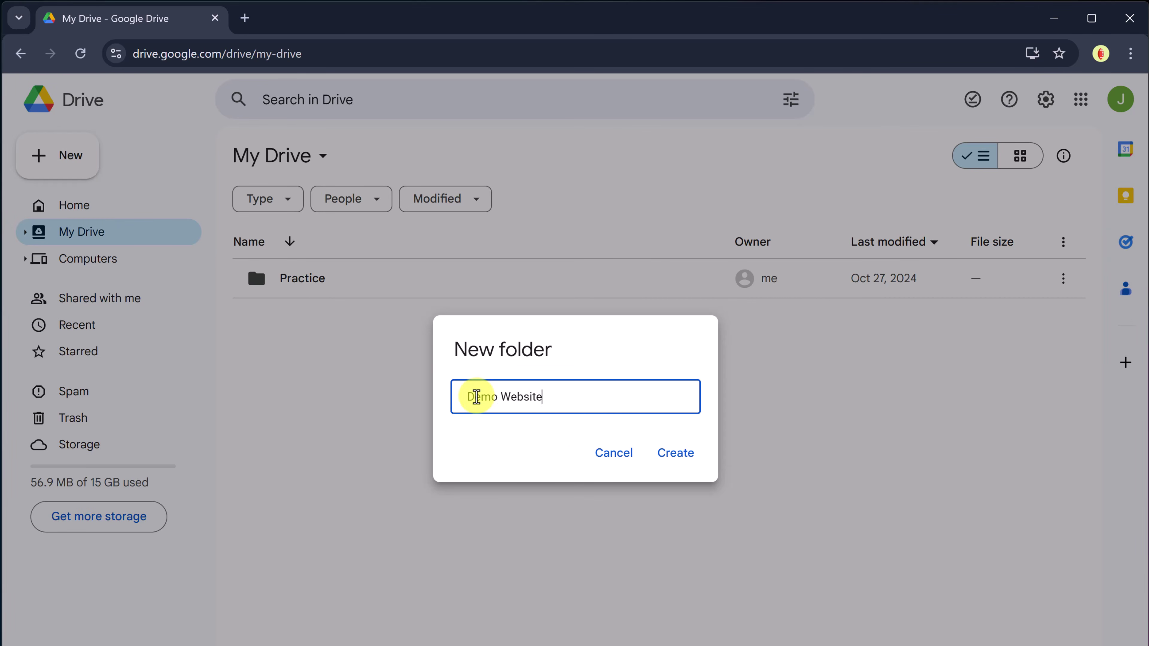
click(675, 453)
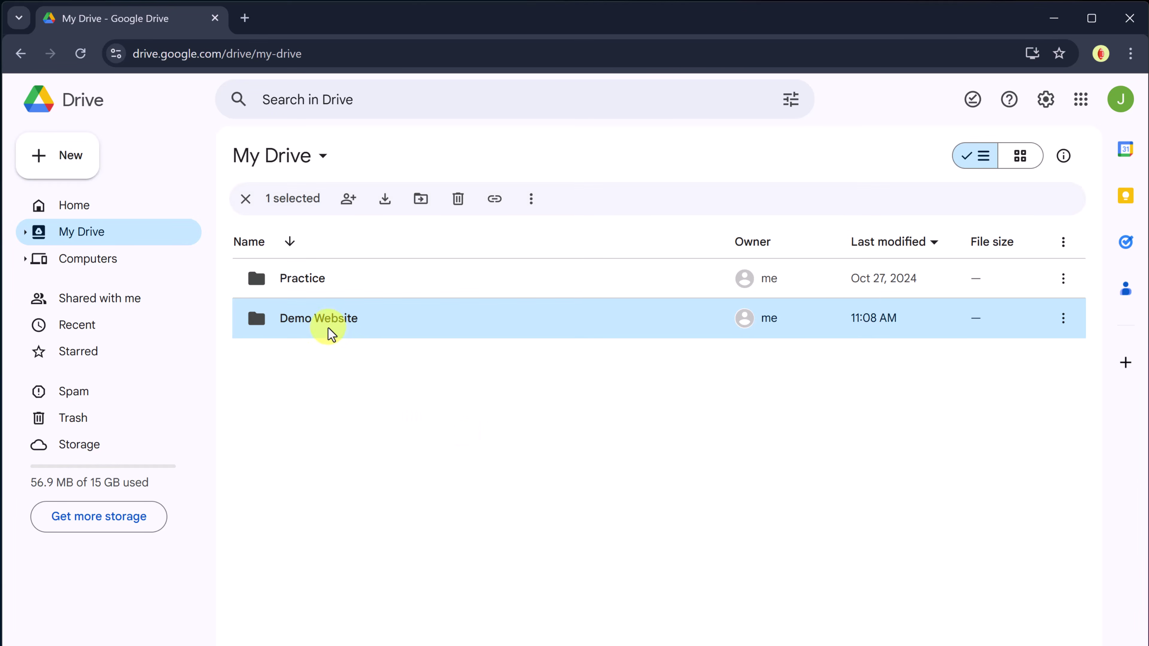
double_click(332, 324)
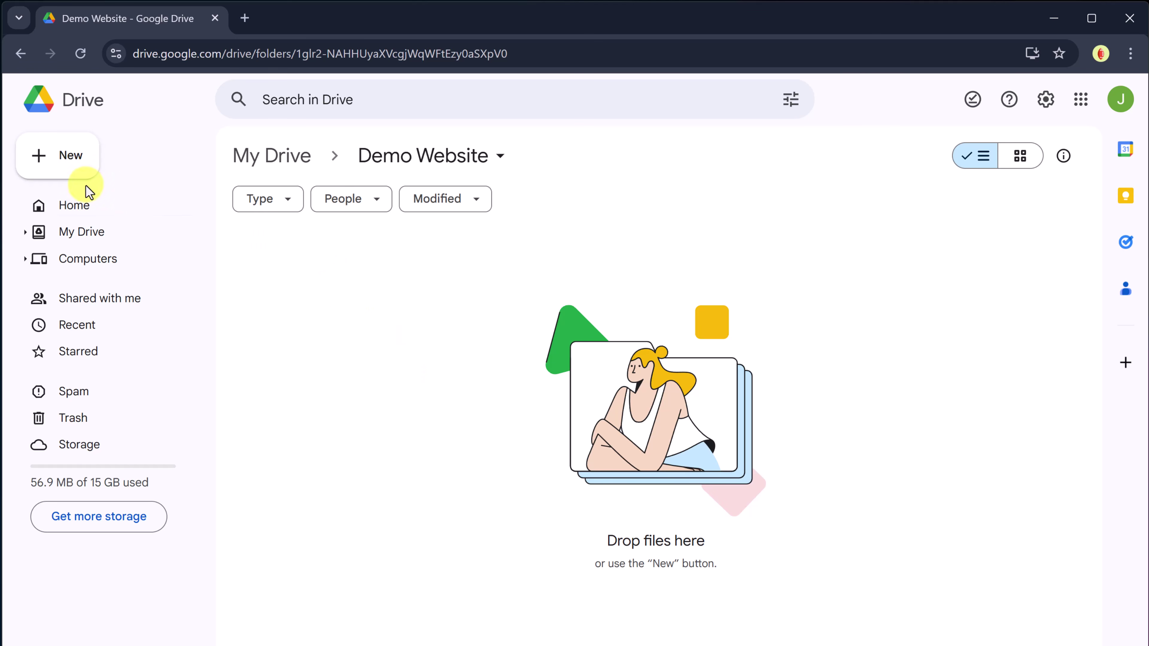
Create a new Google Sites site inside the Demo Website folder
click(77, 159)
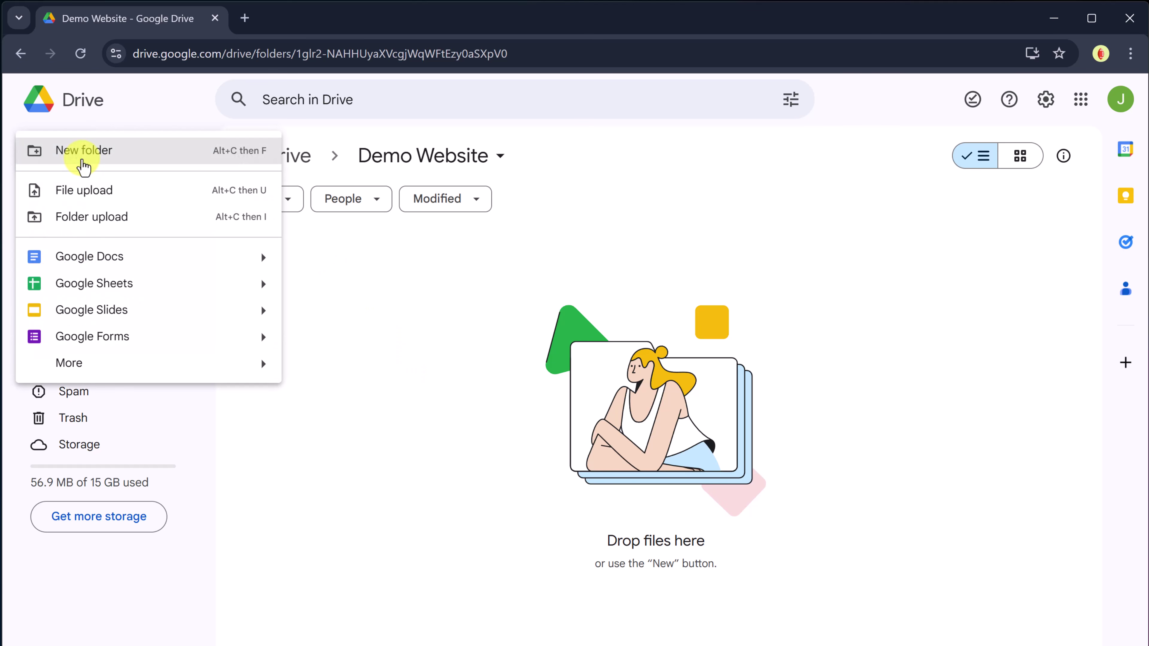
click(343, 281)
right_click(338, 288)
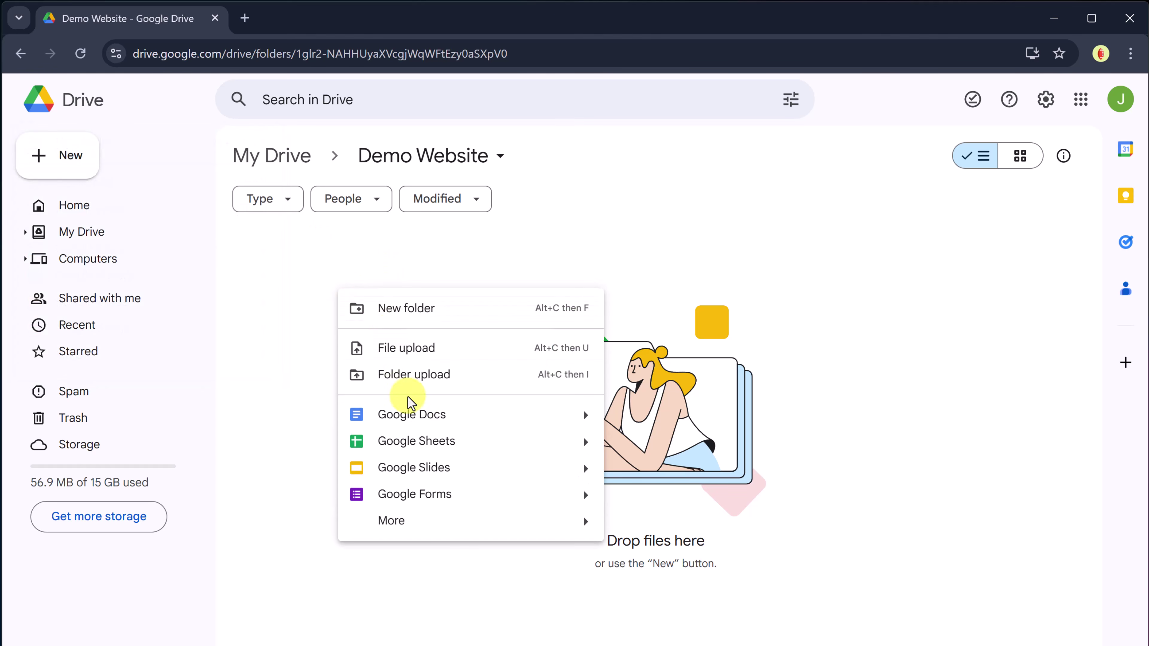
mouse_move(450, 529)
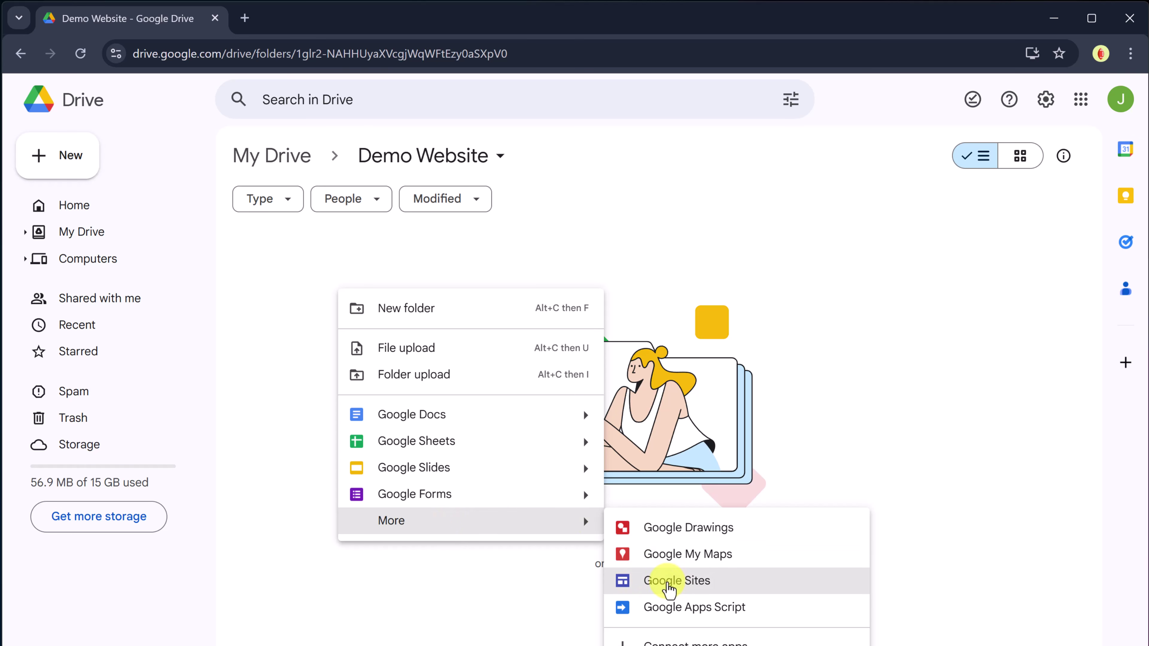
click(668, 585)
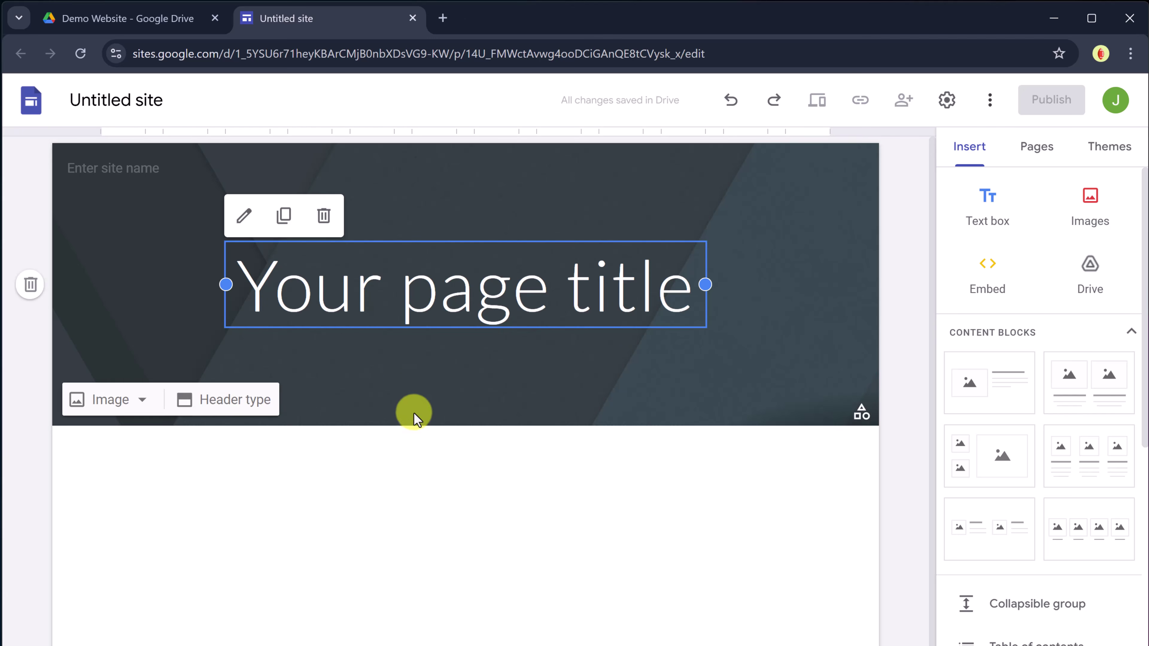
Create another blank site from the sites.new address in a separate browser tab, and close that tab
click(443, 18)
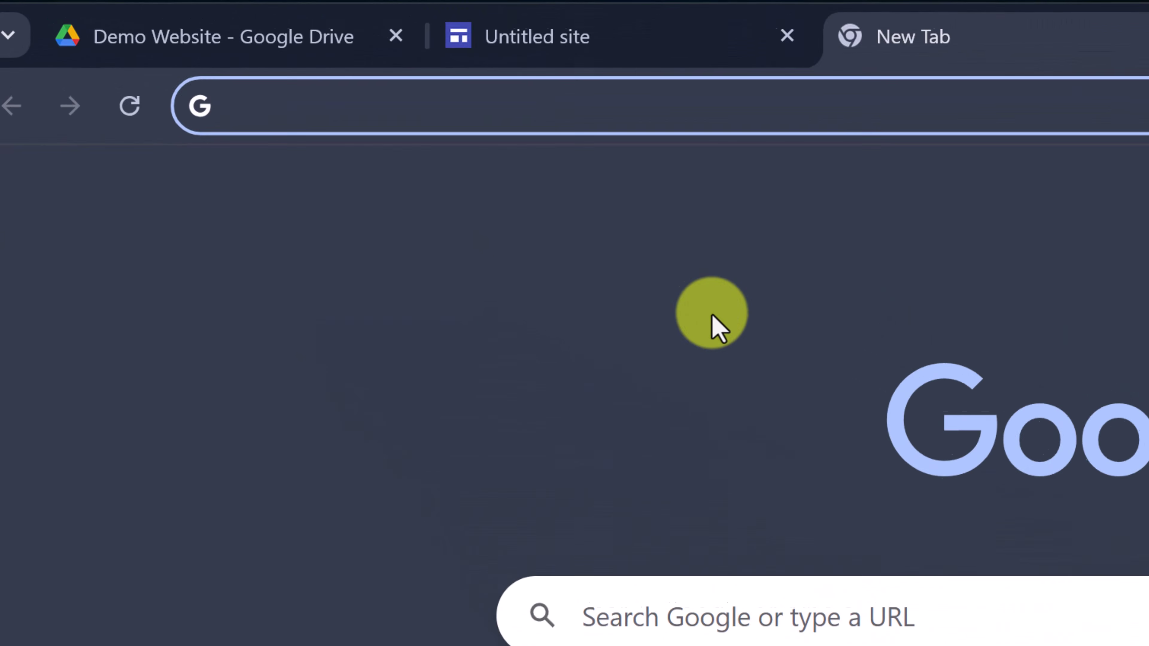
text(sites.new)
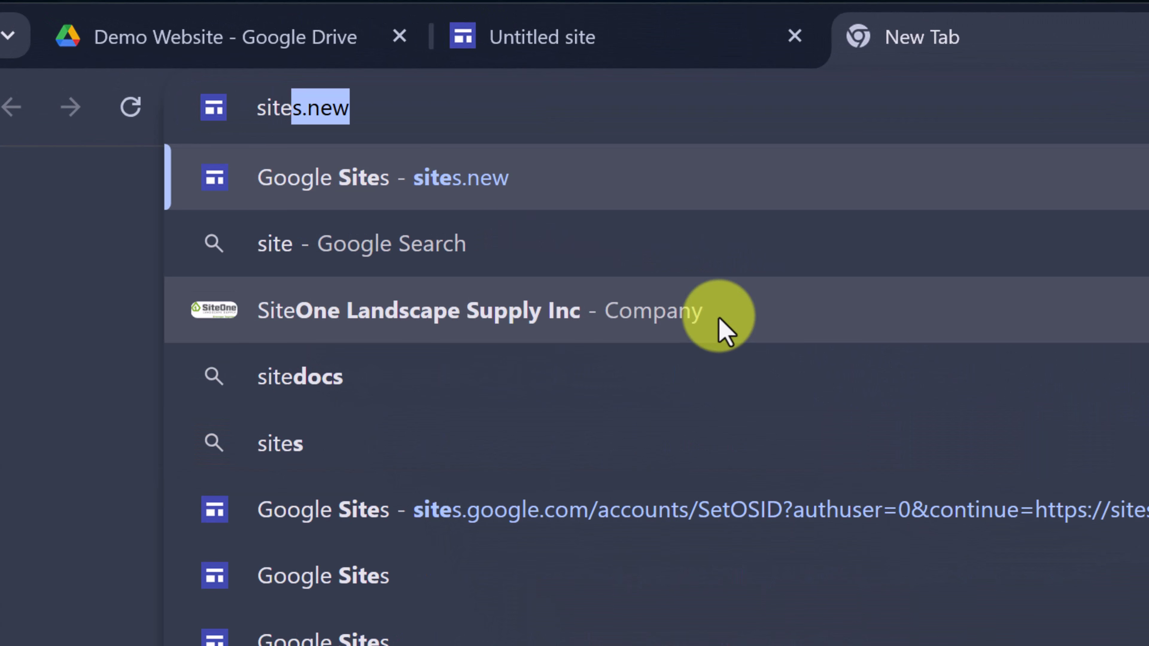
key(Return)
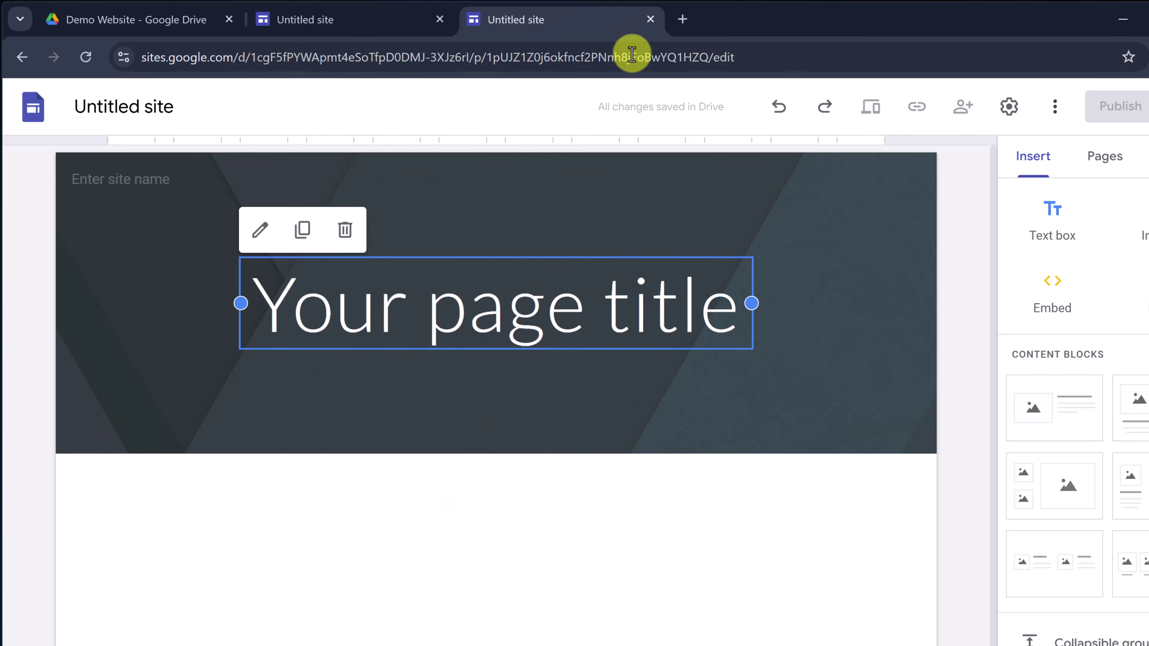
click(650, 19)
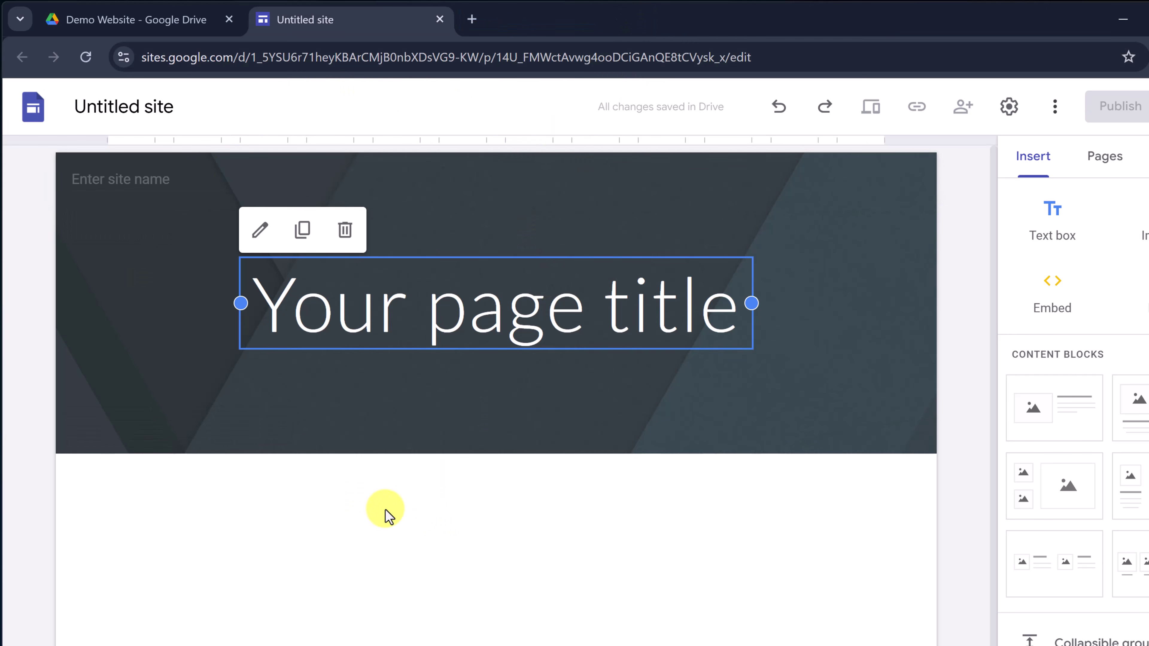
Replace the placeholder page title in the header with "Pooch House"
click(282, 508)
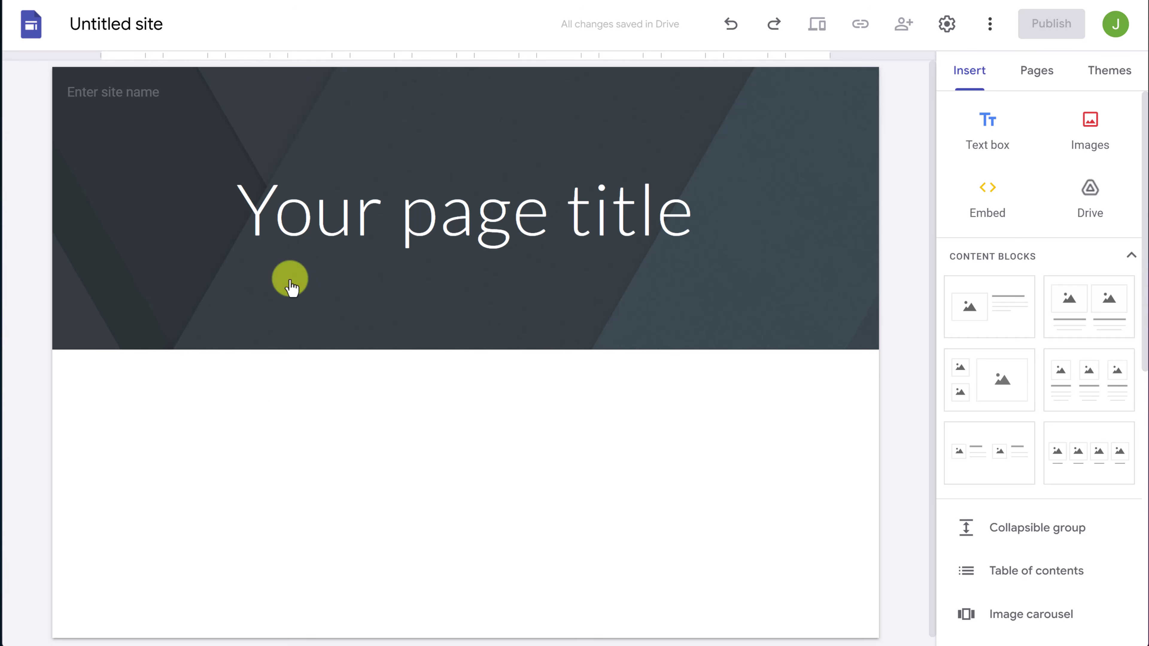
click(399, 219)
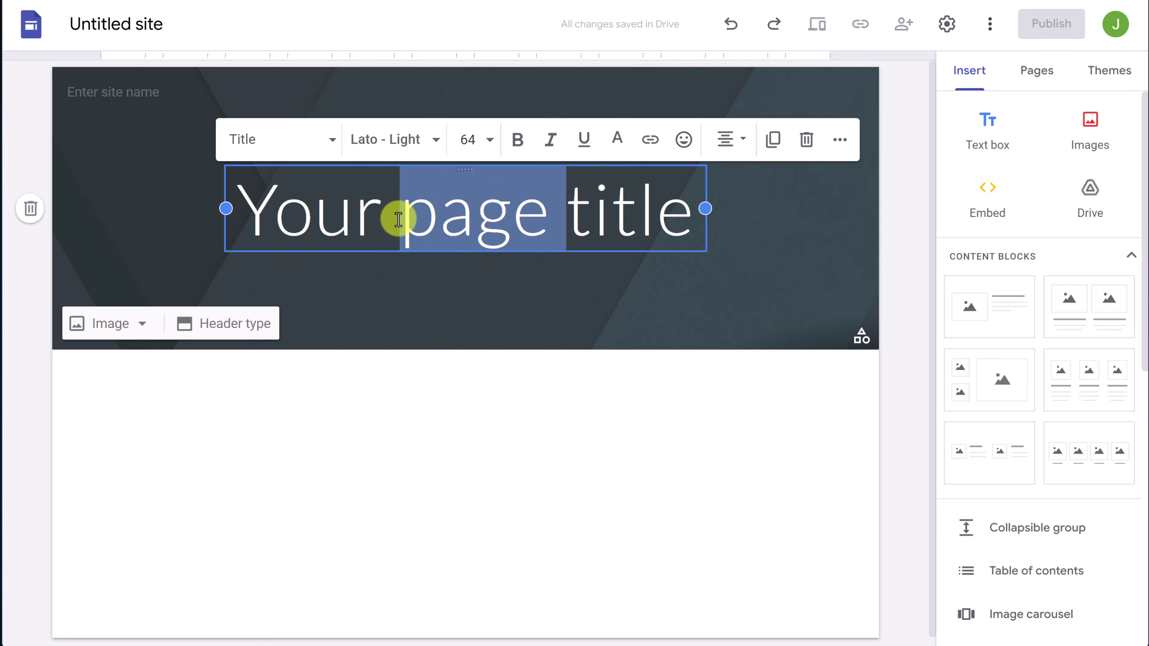
triple_click(399, 219)
text(Pooch House)
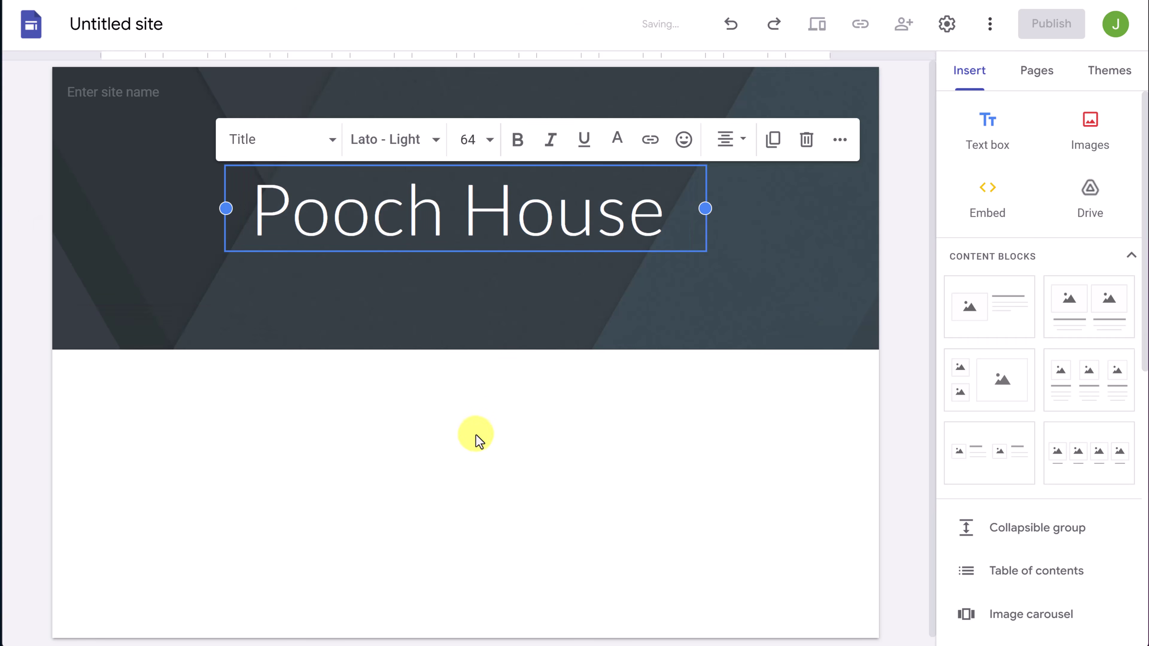
click(476, 439)
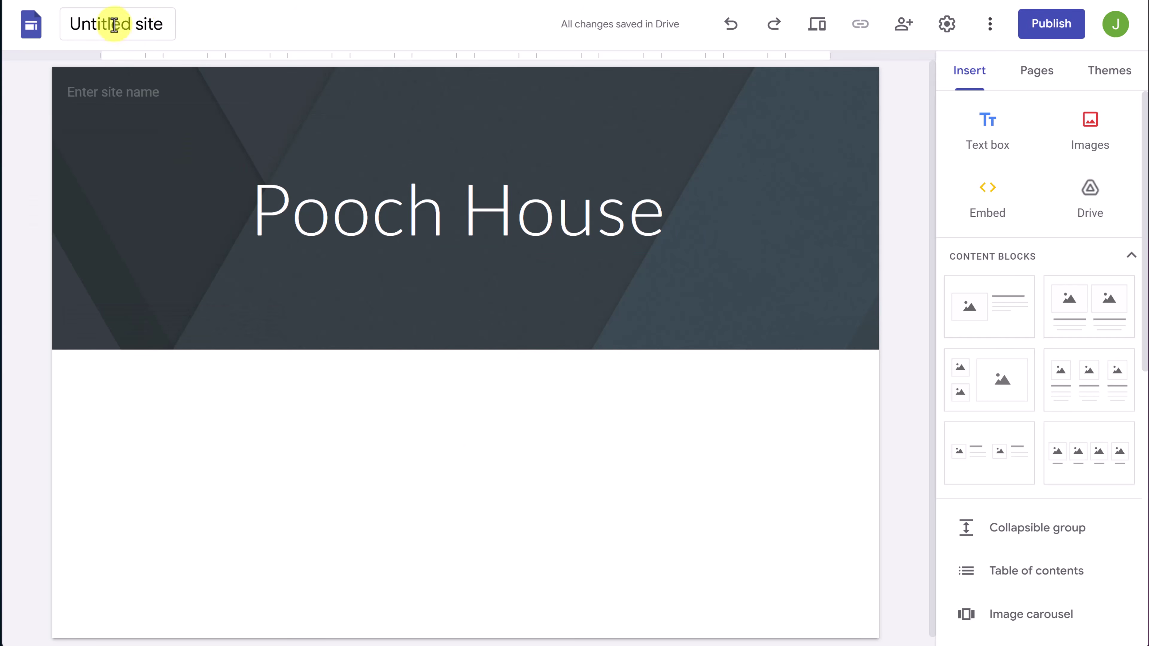
Rename the untitled site as "Pooch House"
click(130, 28)
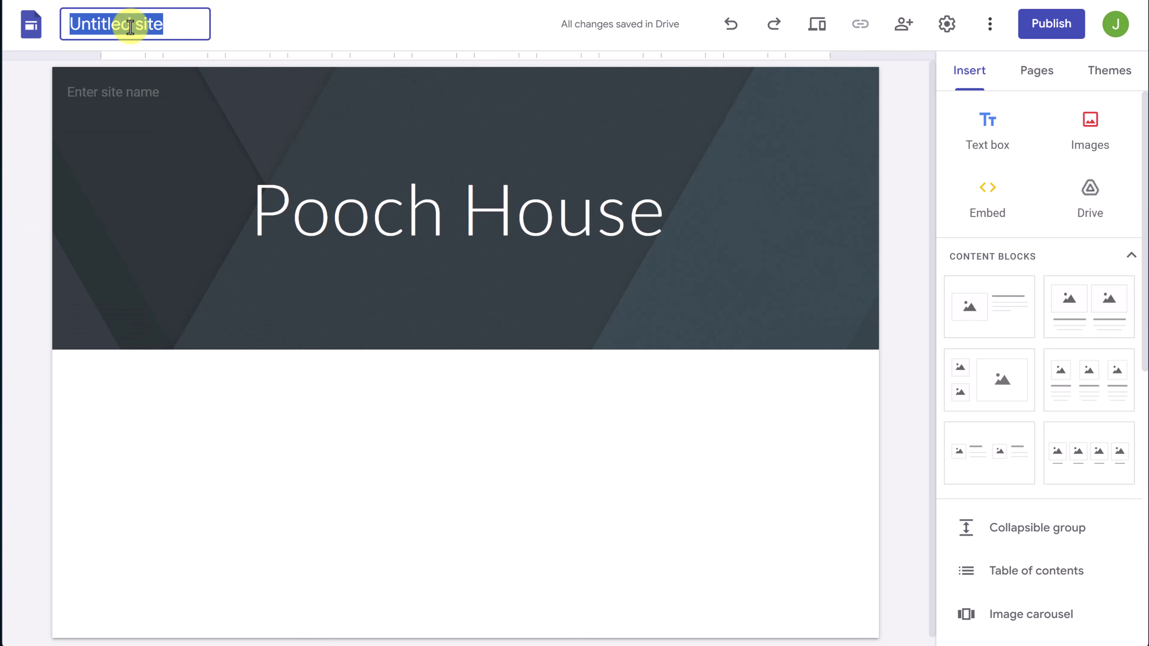
text(Pooch House)
click(154, 139)
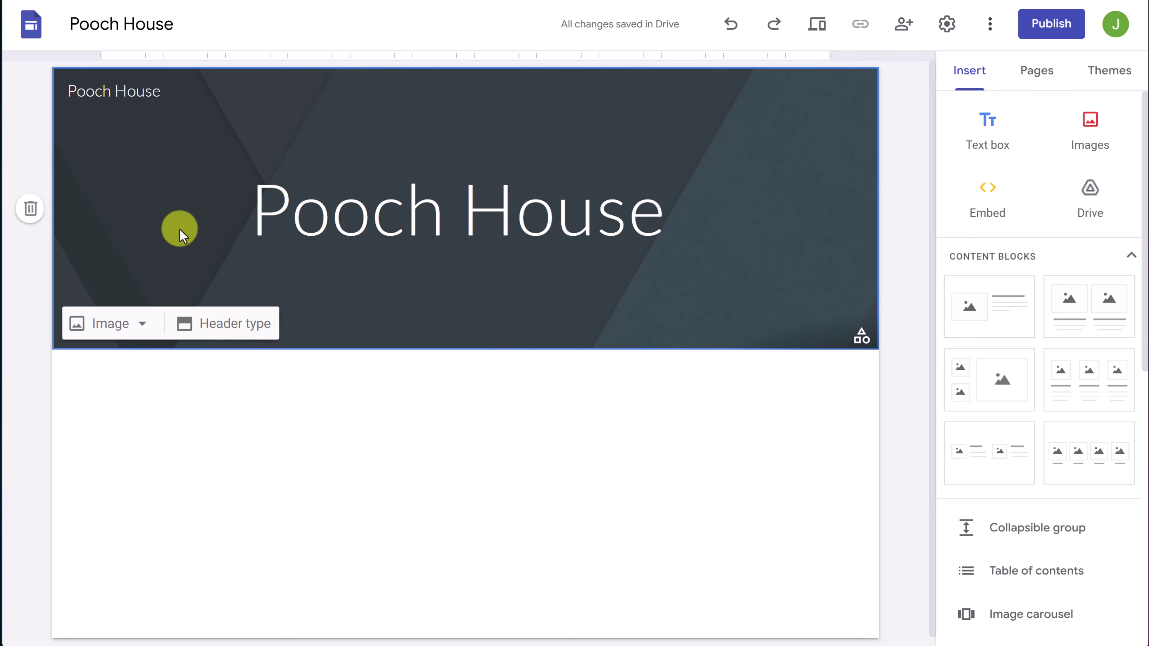
Try the Cover, Banner and Title only header types, and set the page header to Large banner
click(234, 334)
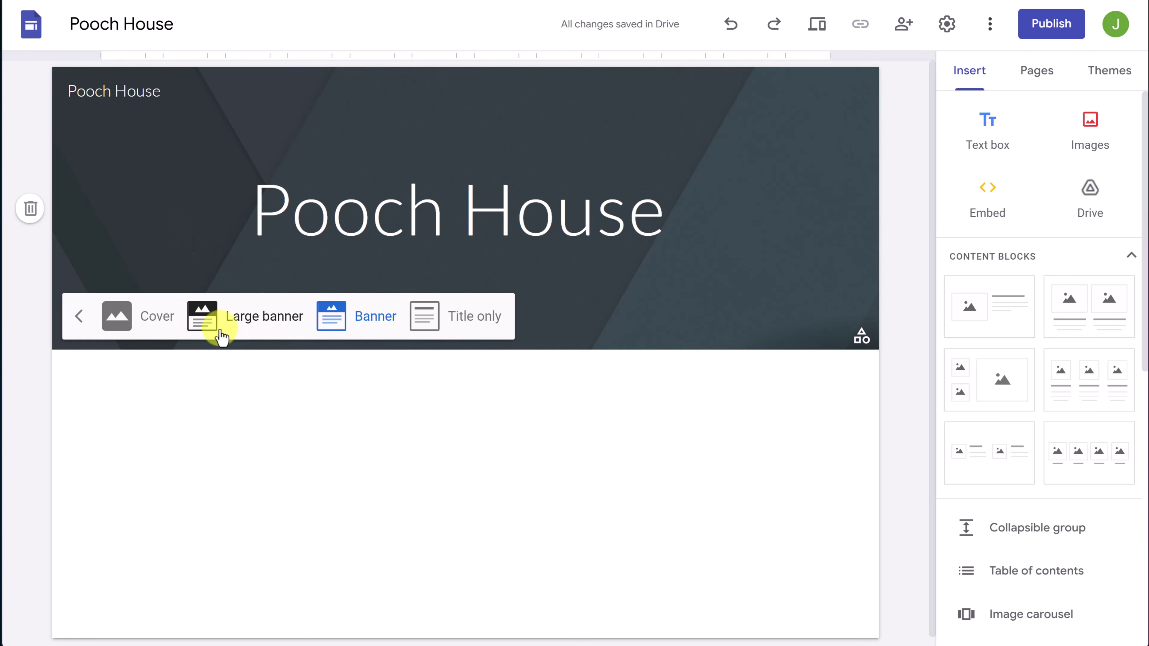
click(118, 317)
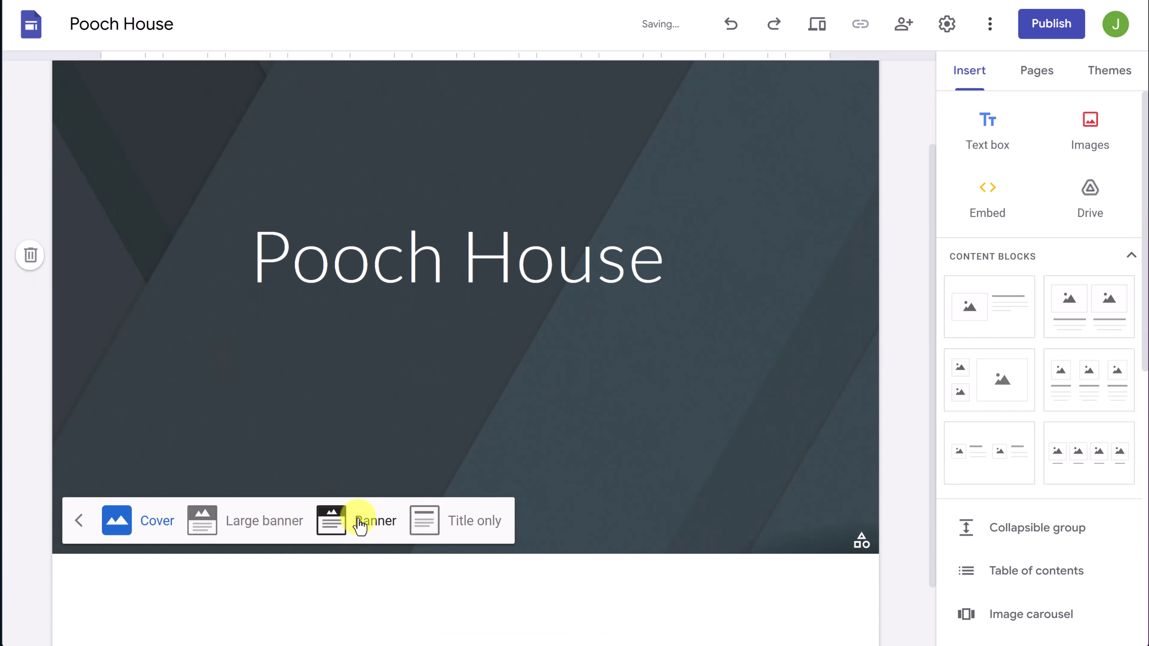
click(359, 521)
click(474, 330)
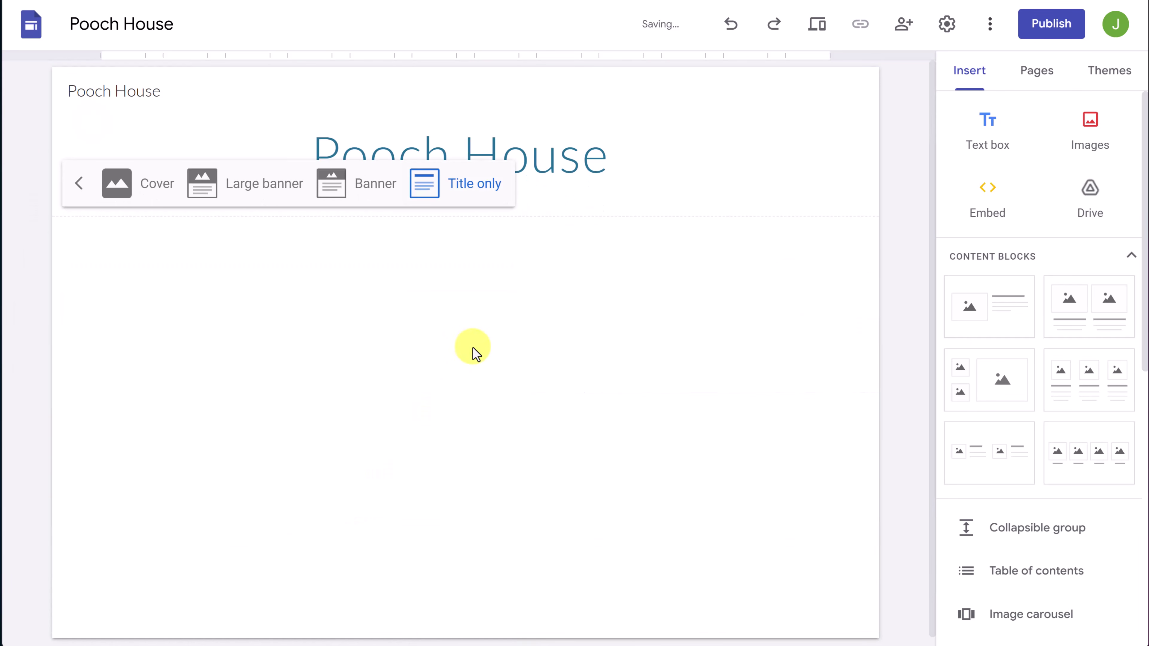
click(158, 190)
click(256, 631)
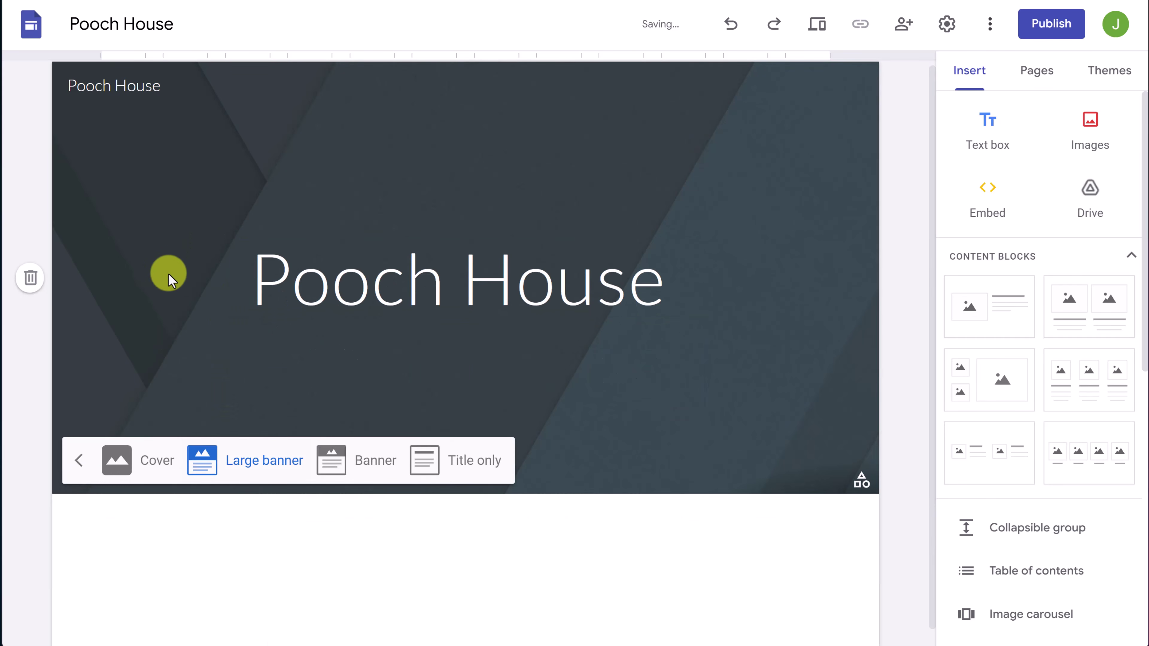
click(156, 278)
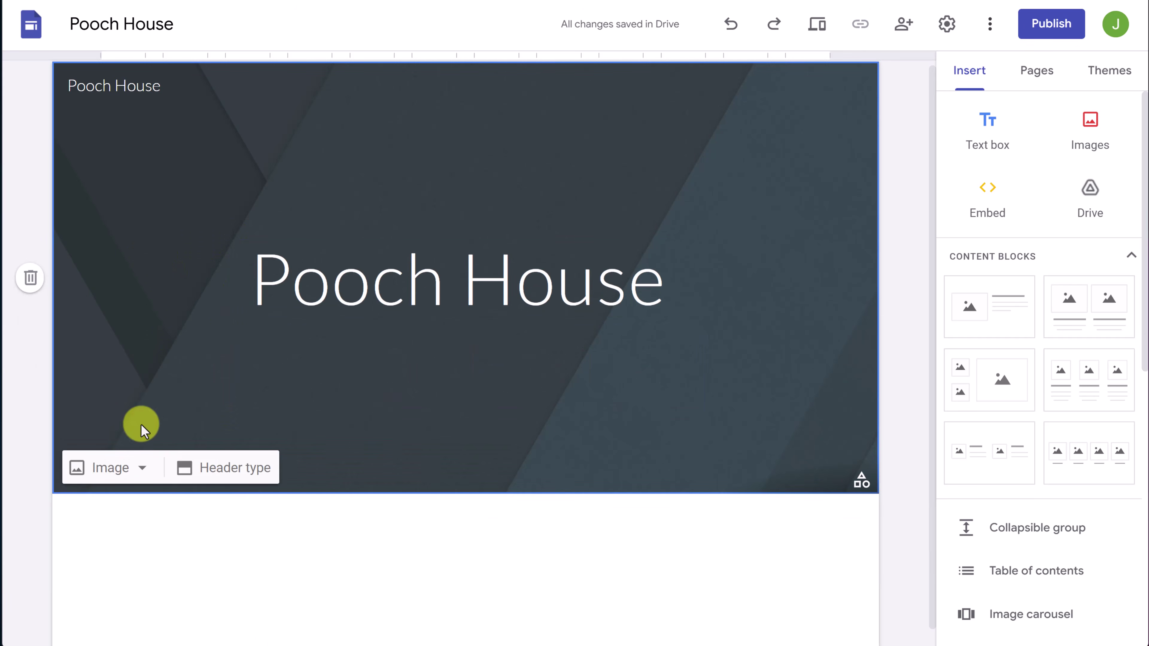
Look through the Gallery and Google Images sources available for the header image, and close the image selection
click(136, 470)
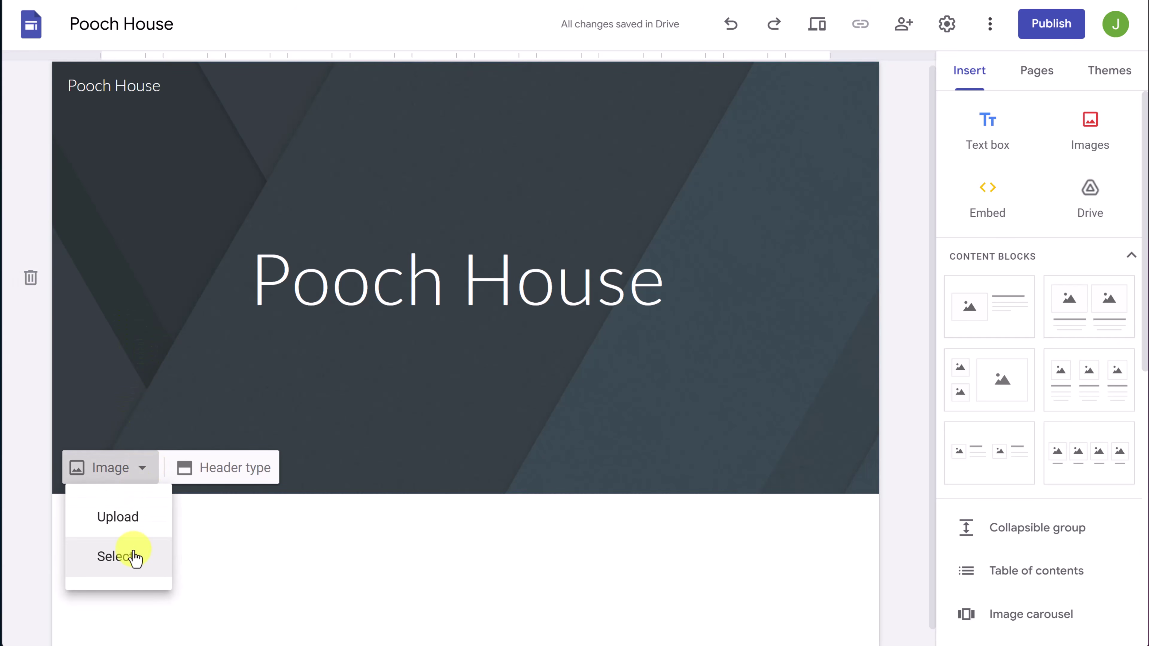
click(131, 557)
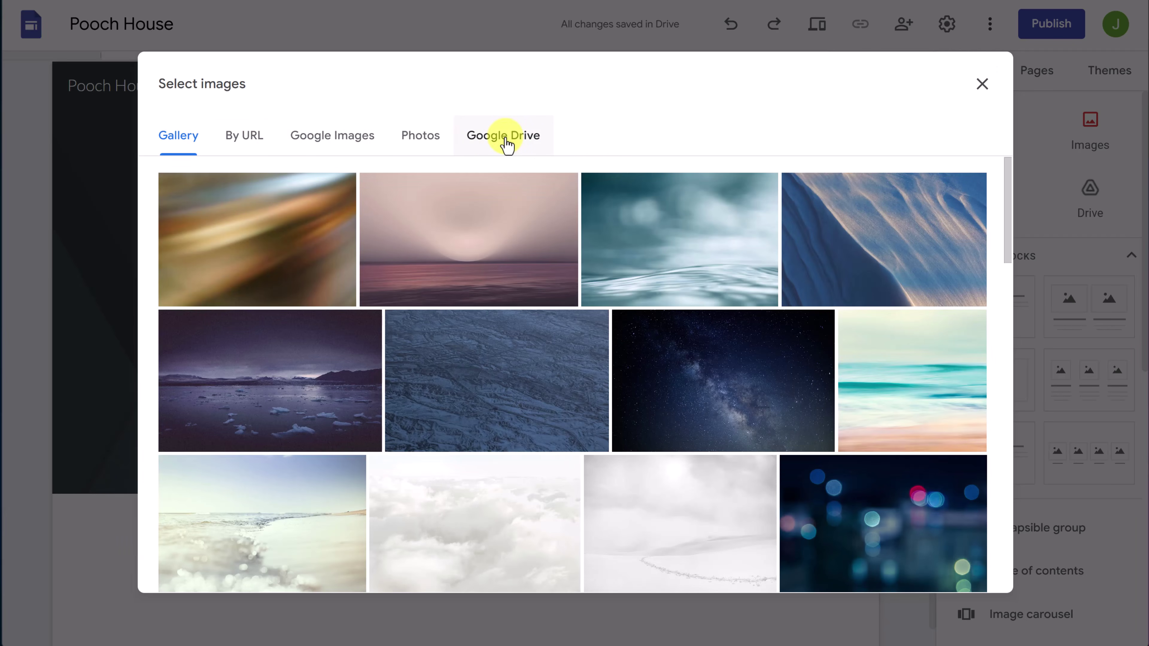
click(304, 144)
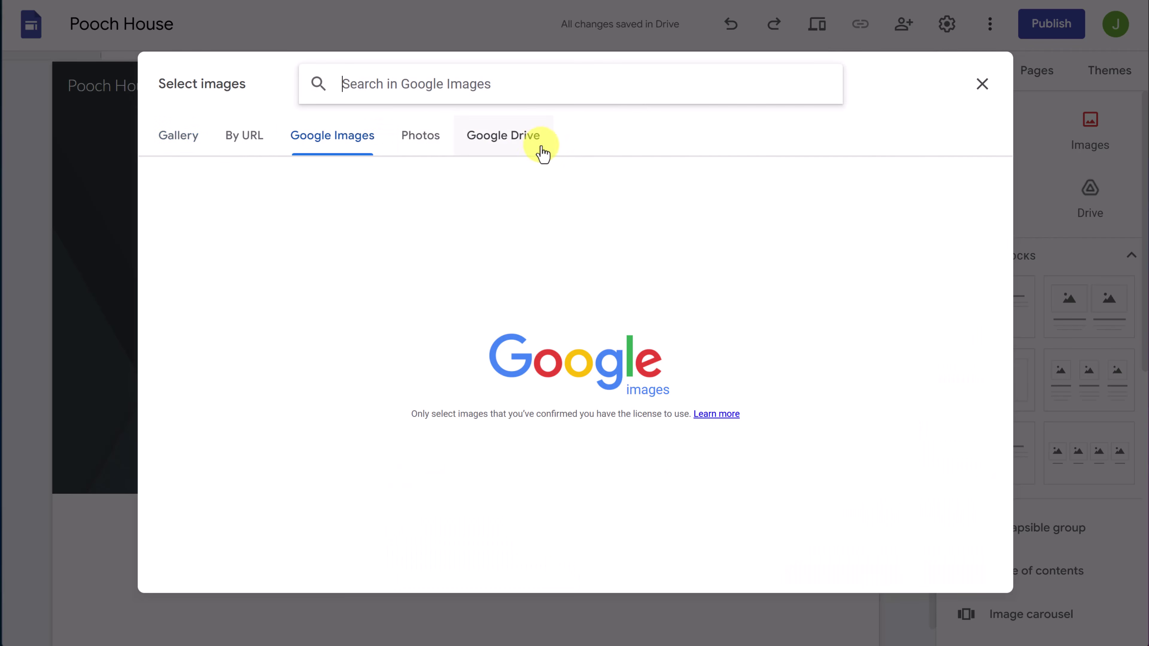
click(982, 85)
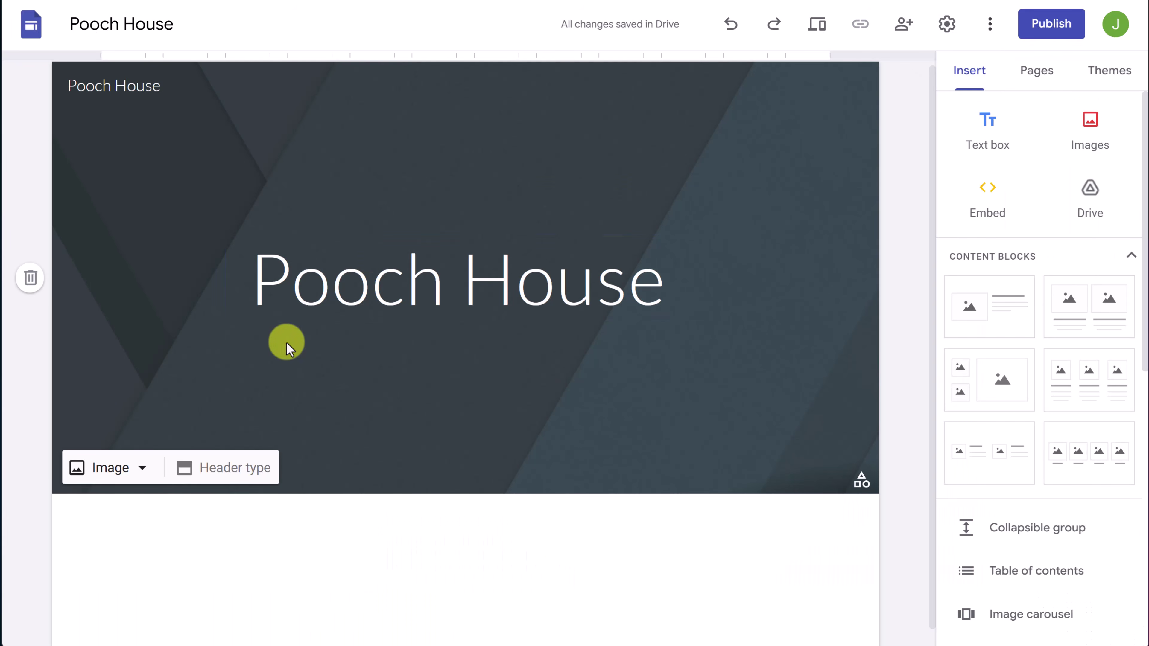
Upload header.jpg from the Images folder inside the desktop's Google Site folder as the header background image
click(146, 468)
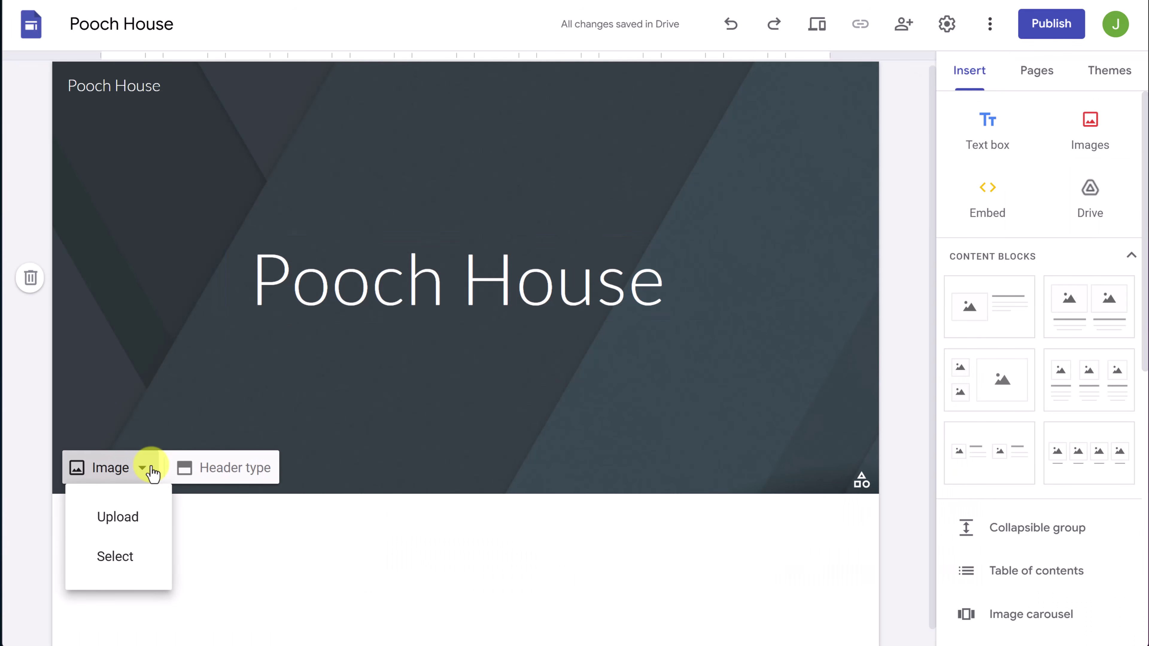
click(134, 536)
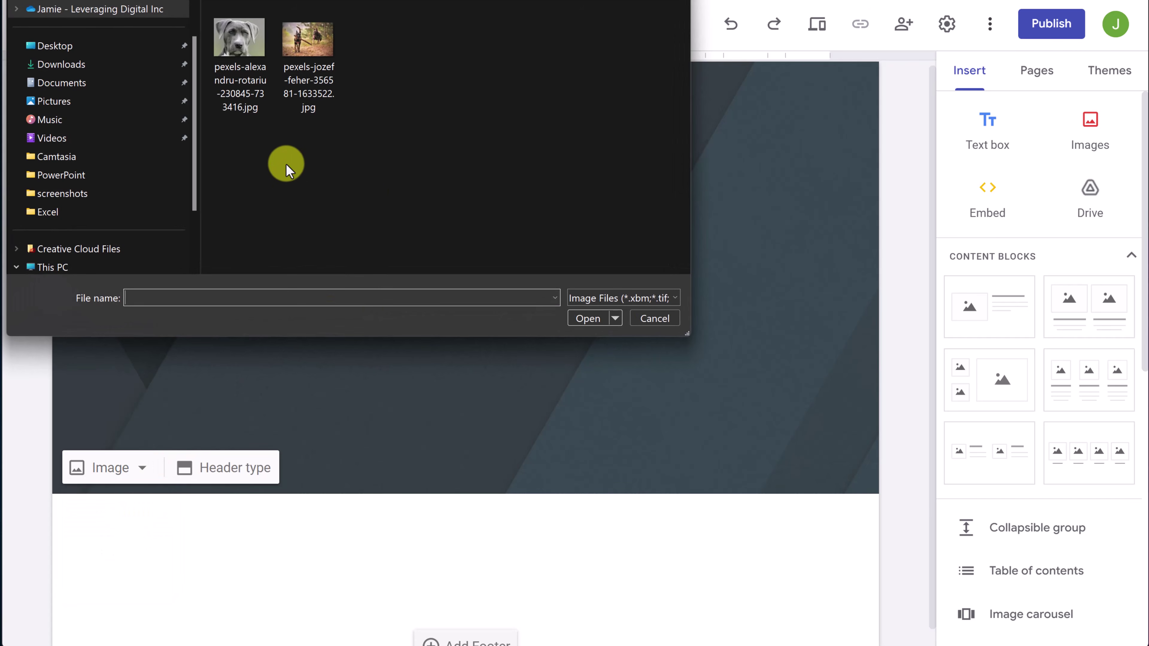
click(72, 46)
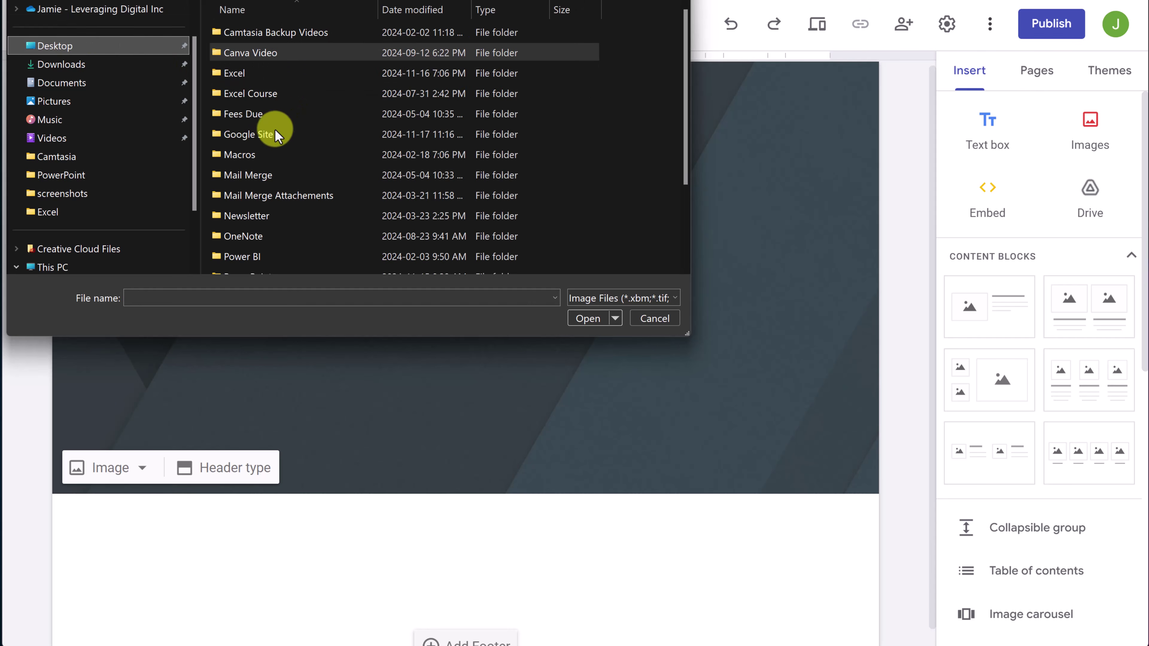
double_click(273, 132)
double_click(252, 41)
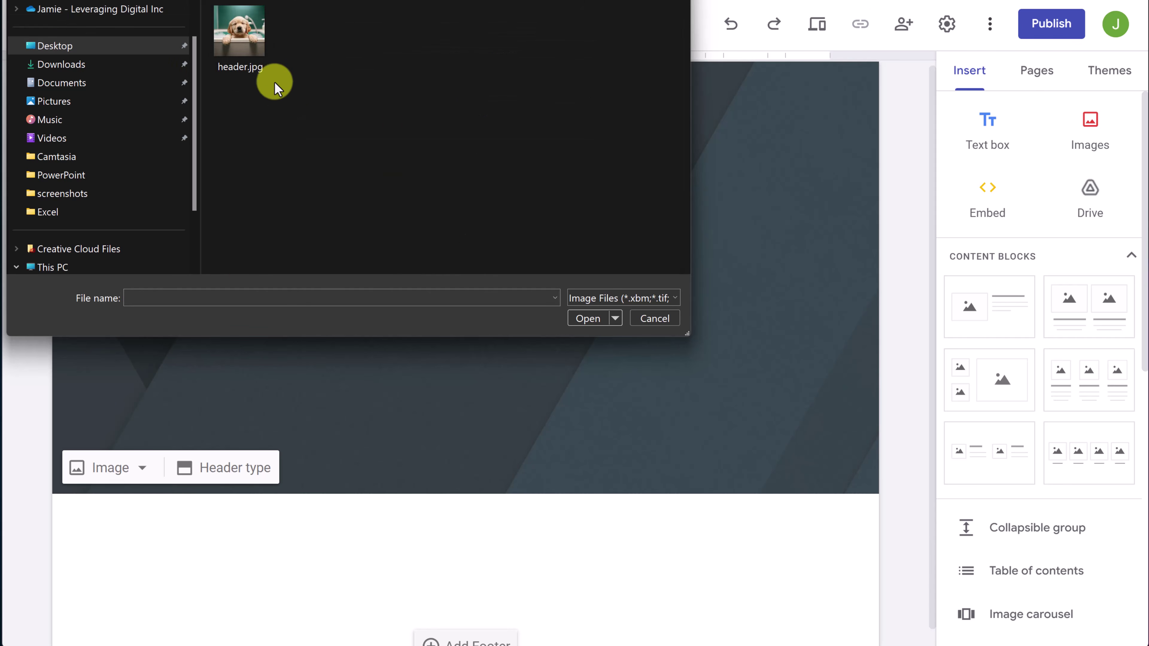
click(239, 33)
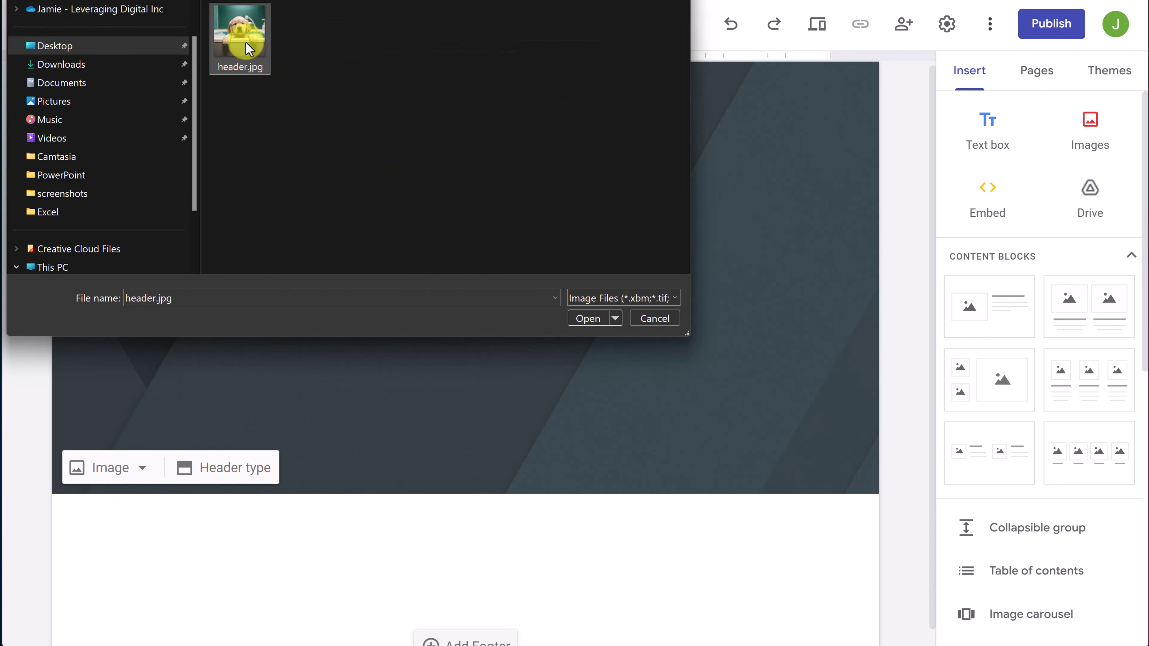
click(582, 320)
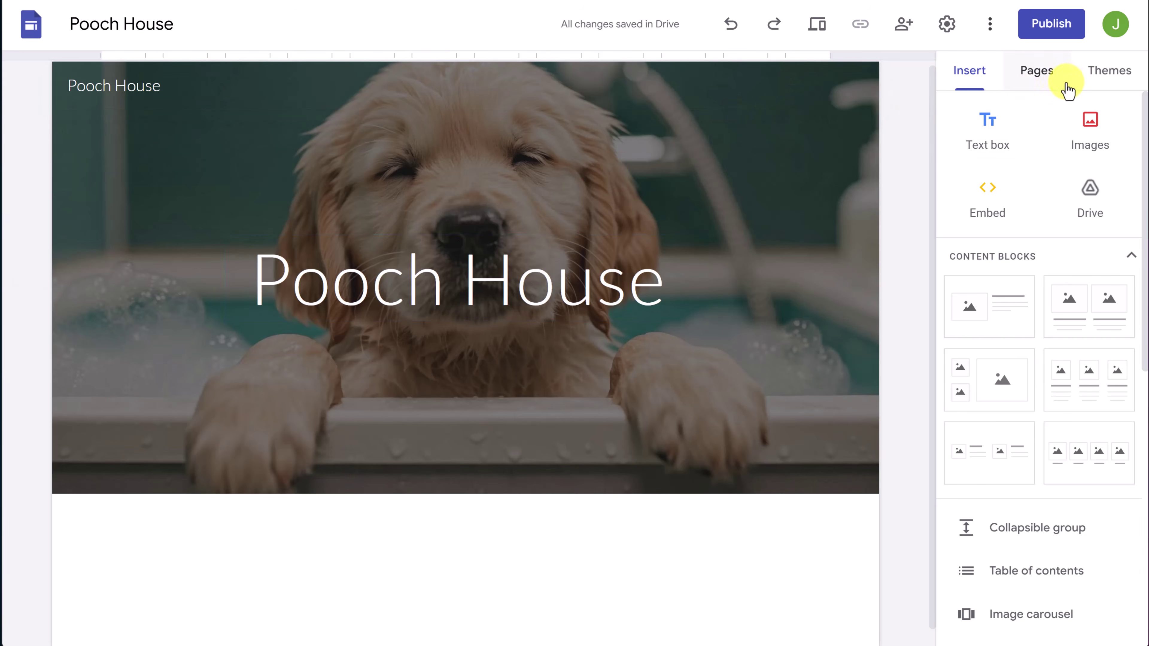
Set the Simple theme's color to green
click(1104, 77)
scroll(995, 249, down, 3)
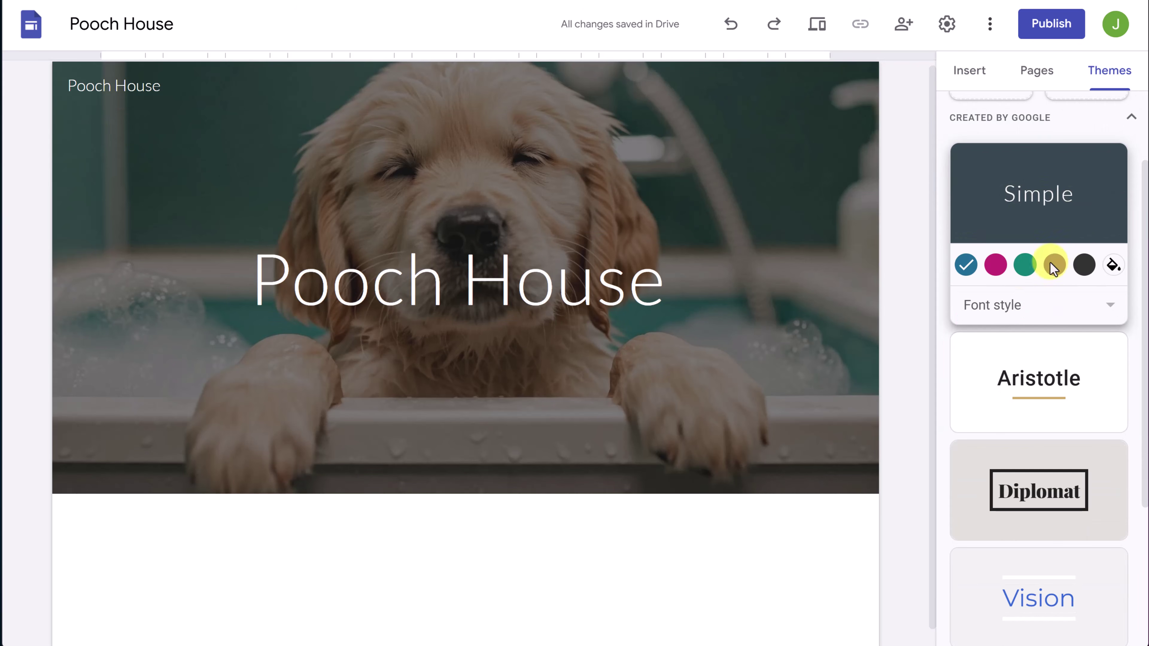
click(1026, 267)
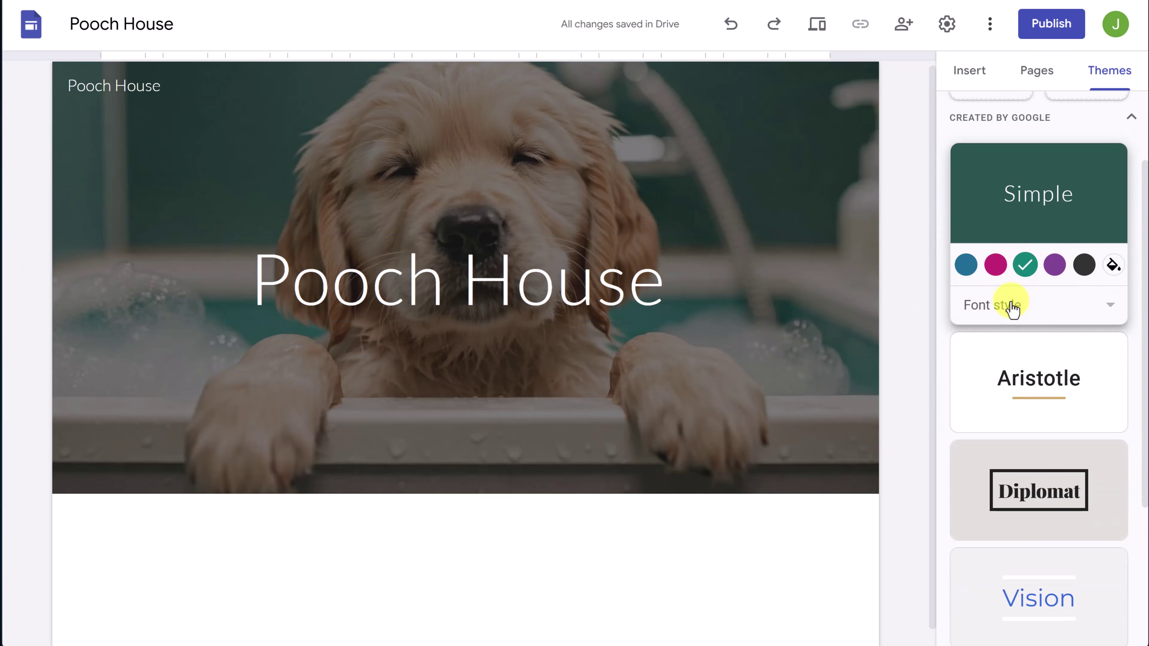
Try the Aristotle, Diplomat and Impression themes, with yellow and green accents on Impression, and return to the Simple theme
scroll(947, 324, down, 1)
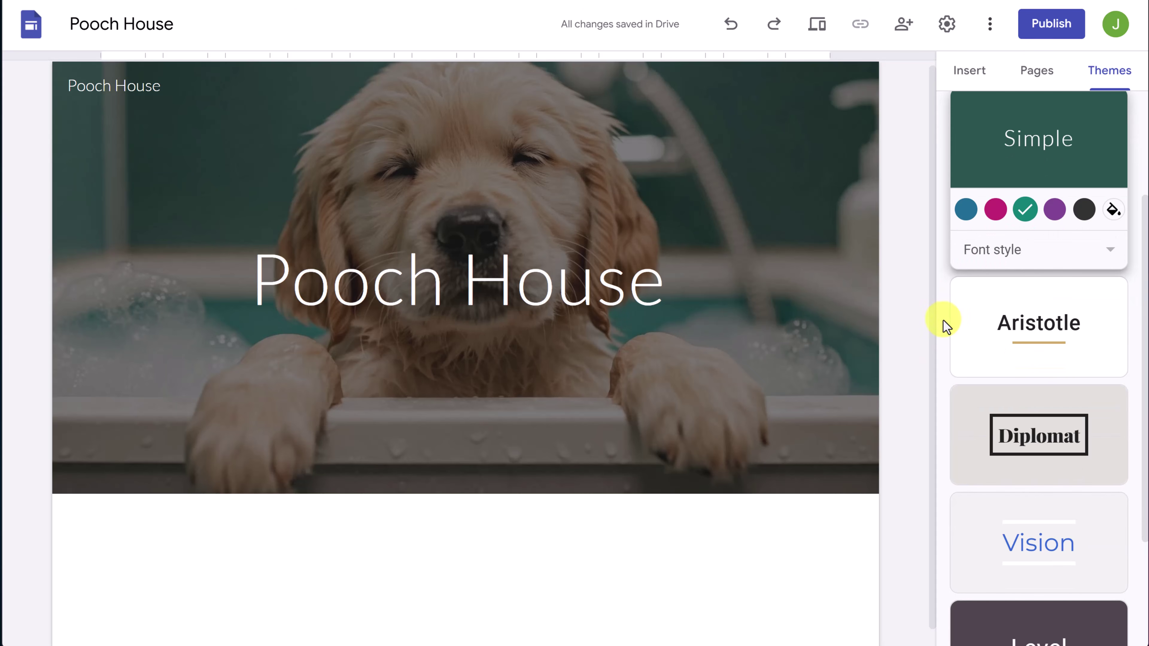
click(983, 343)
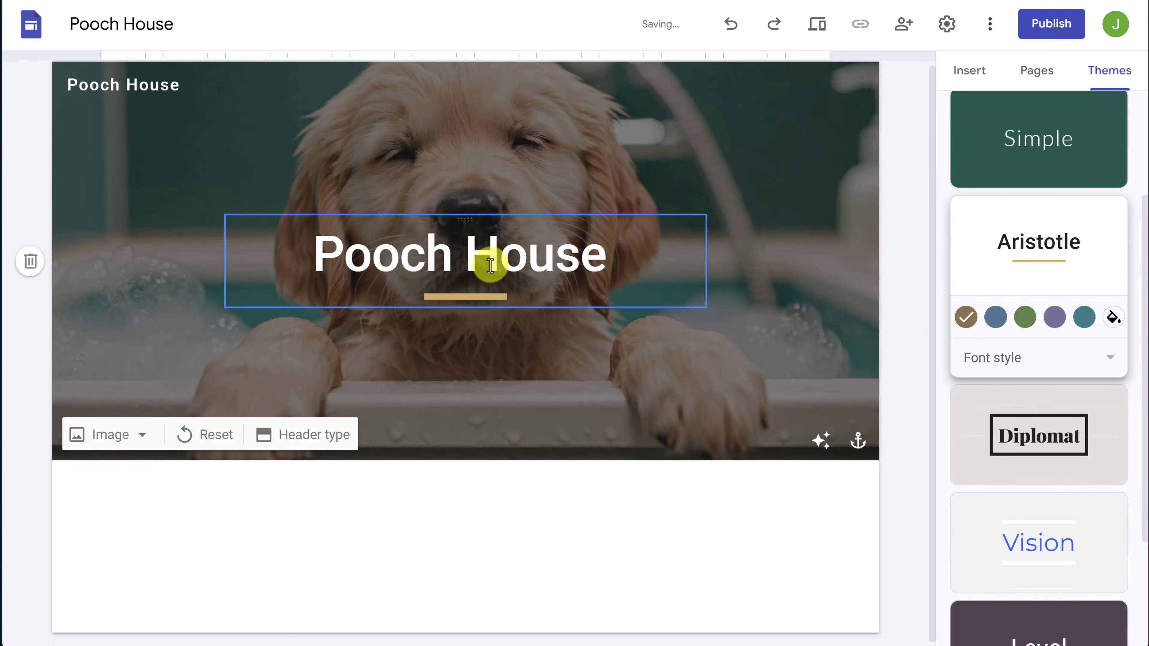
scroll(972, 374, down, 2)
click(1008, 335)
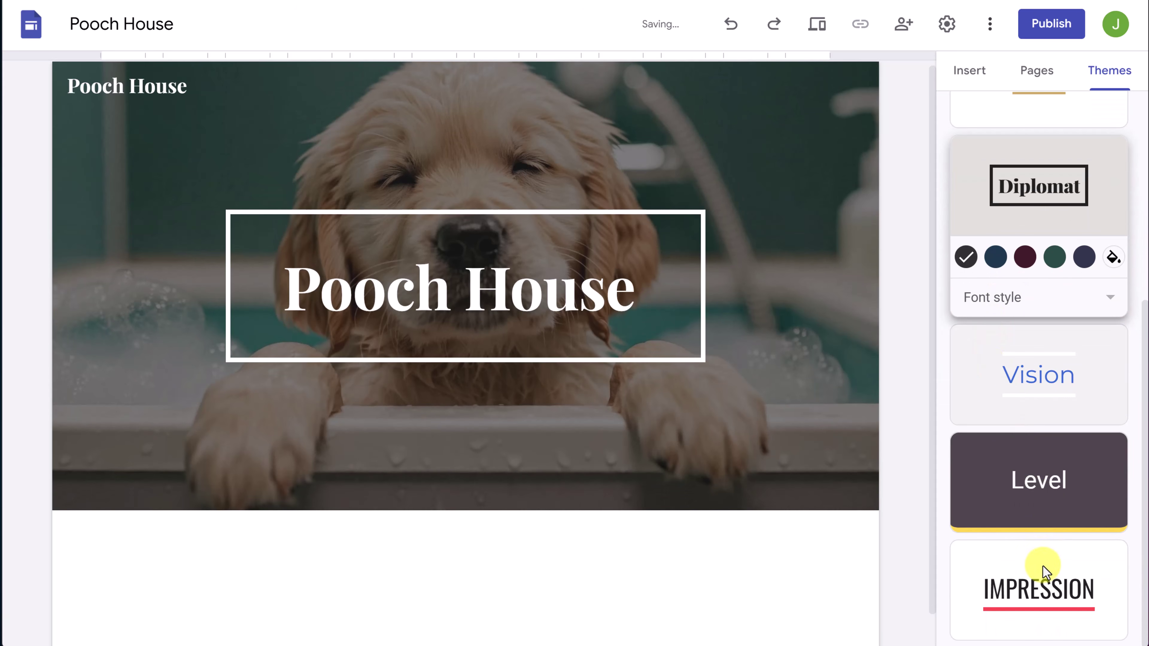
click(1045, 571)
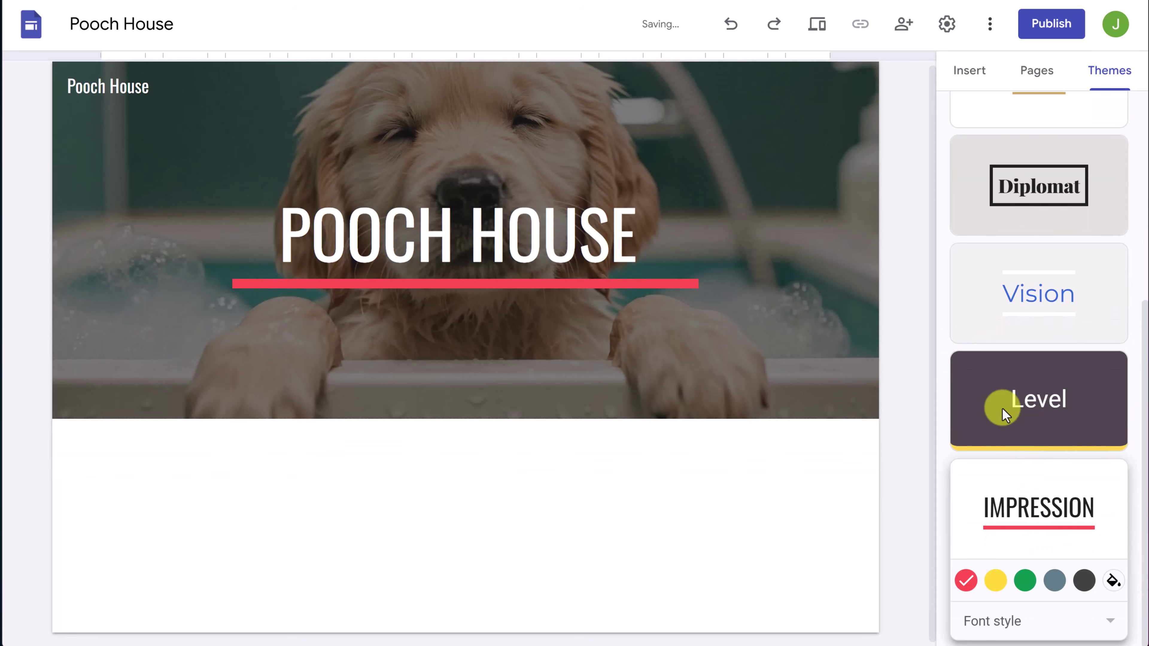
click(997, 584)
click(1019, 584)
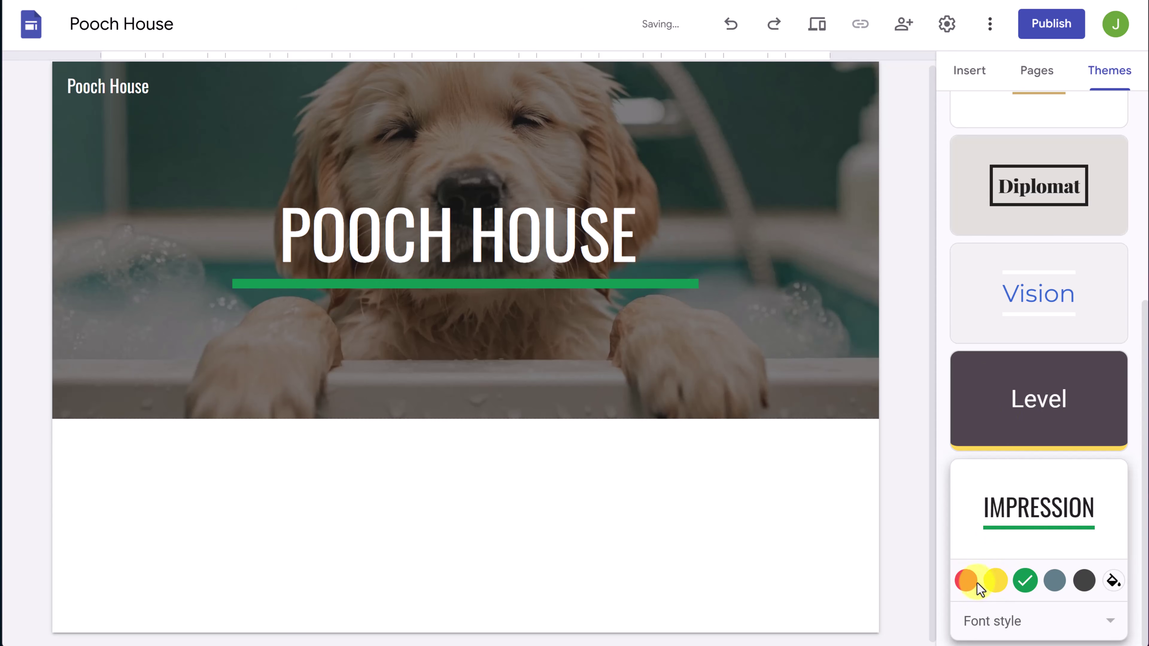
scroll(1012, 452, up, 6)
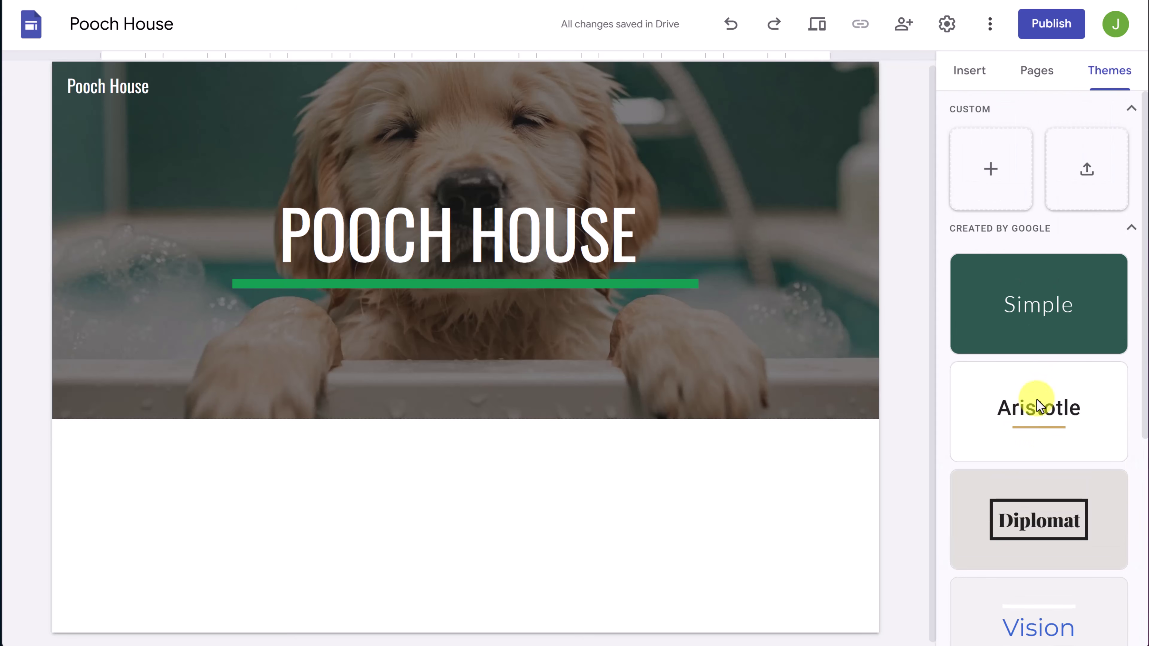
click(1025, 305)
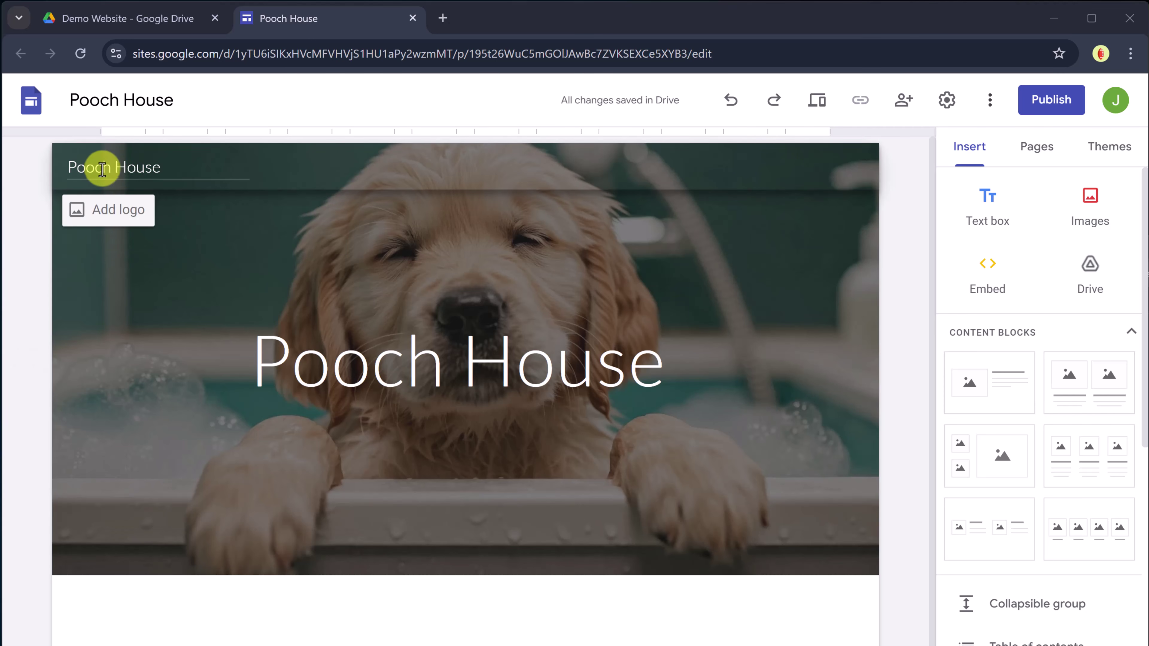
Upload logo.jpg as the site logo and use its orange color for the theme
click(118, 210)
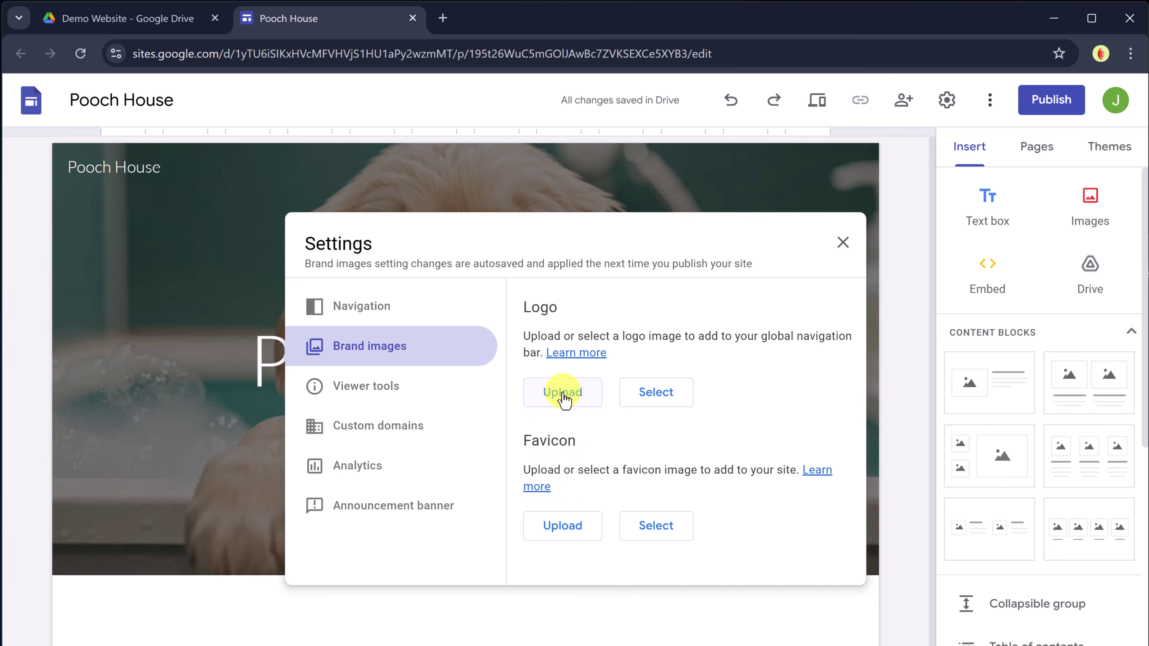
click(571, 398)
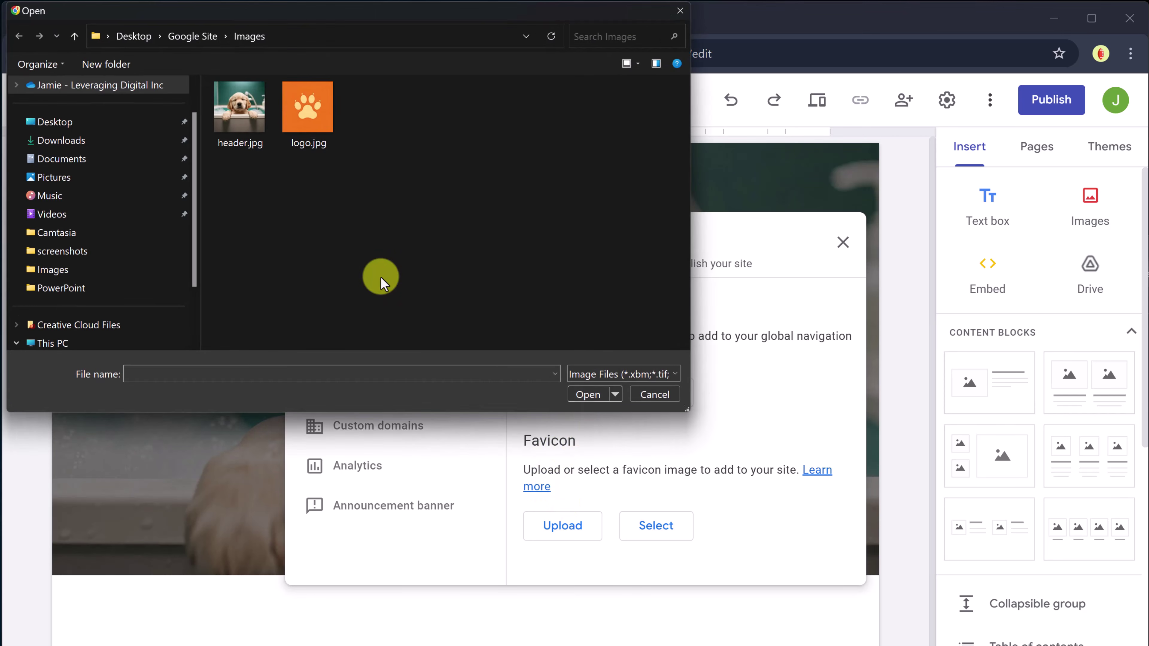
click(308, 113)
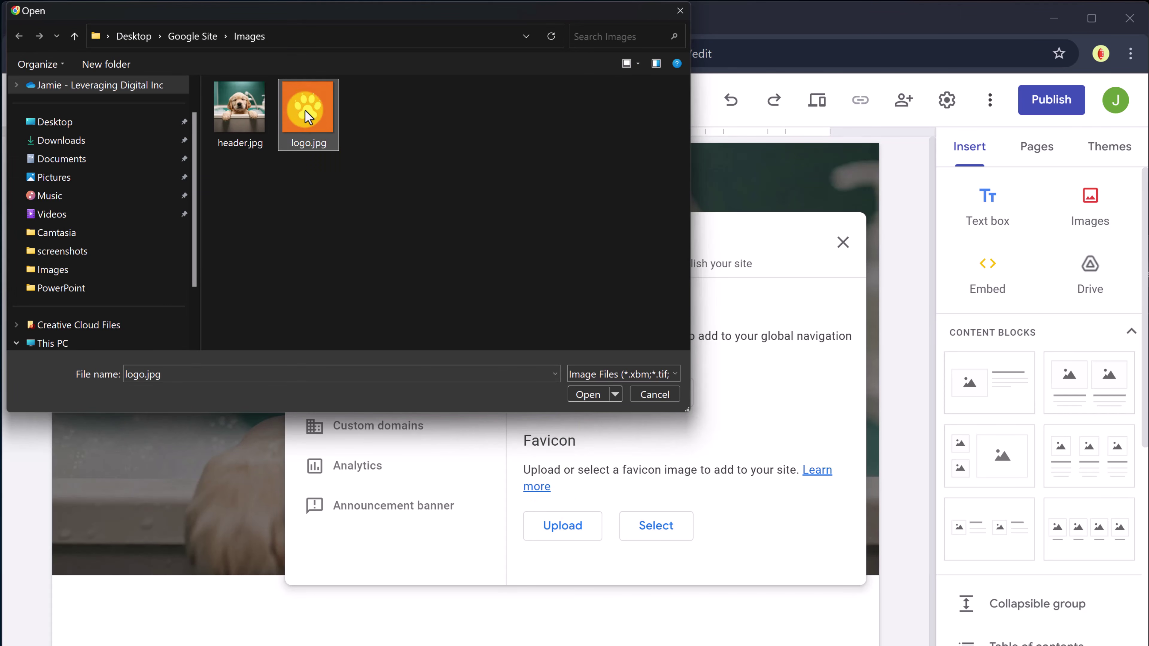
click(582, 395)
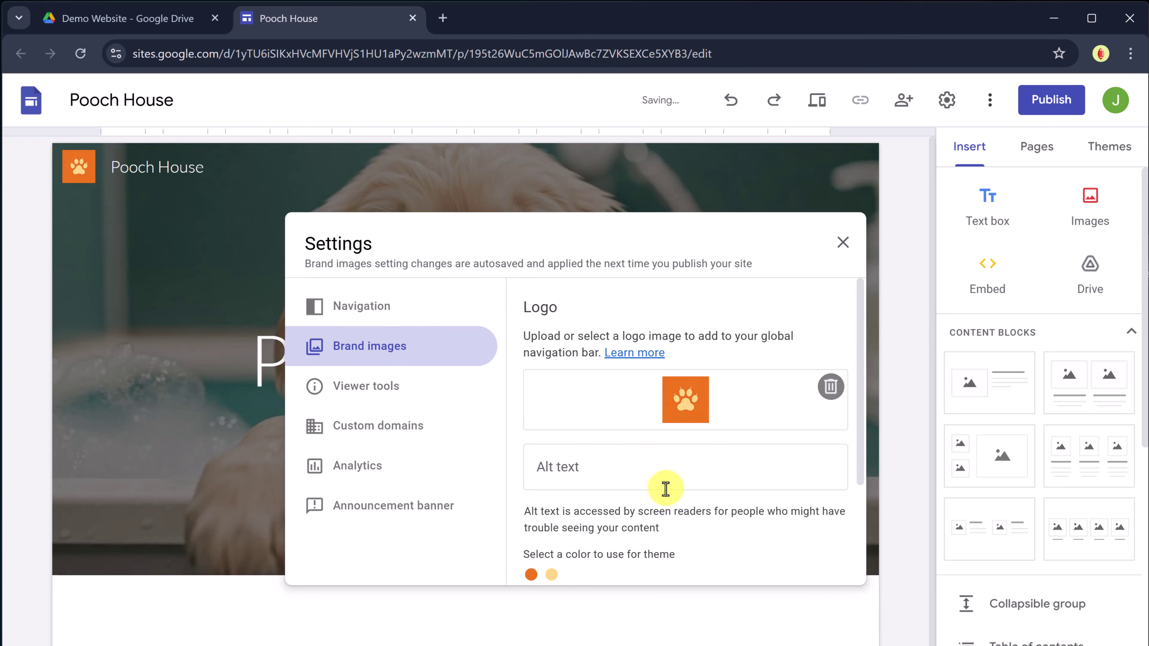
scroll(583, 491, down, 2)
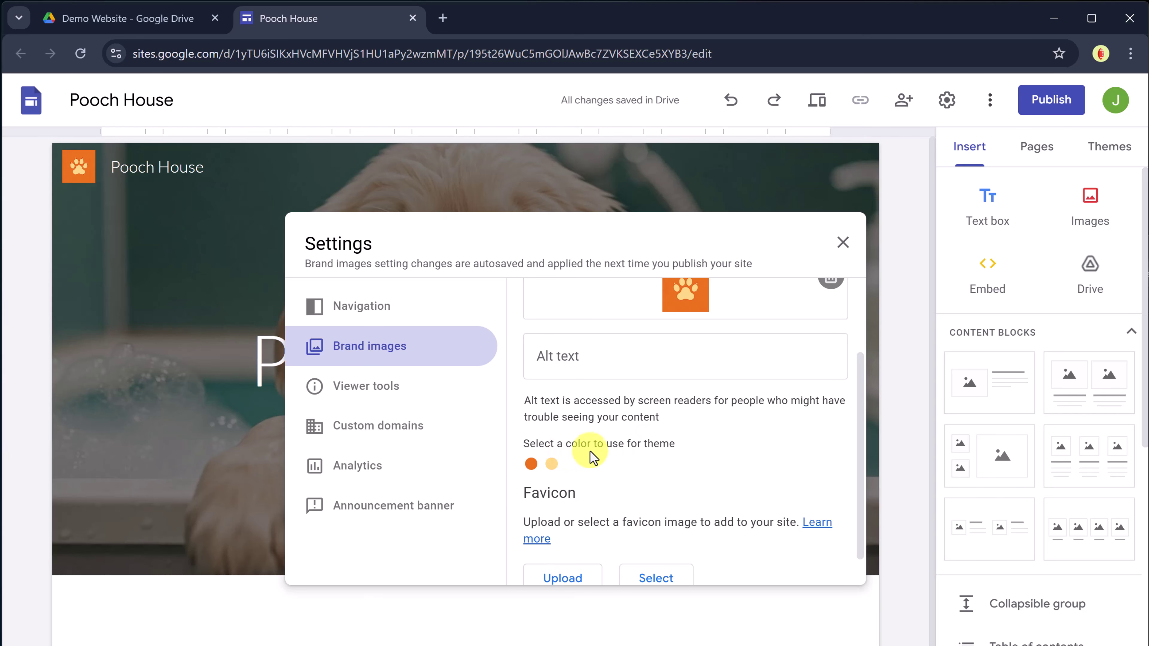
click(532, 466)
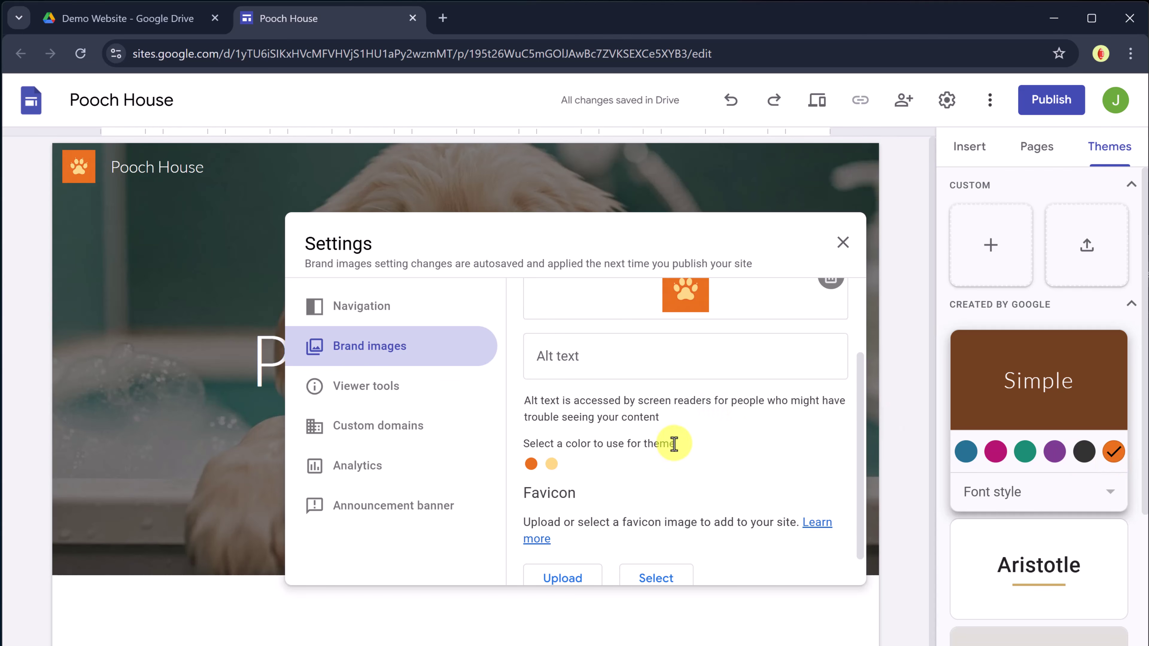
Upload logo.jpg as the site's favicon and close the settings
scroll(674, 444, down, 1)
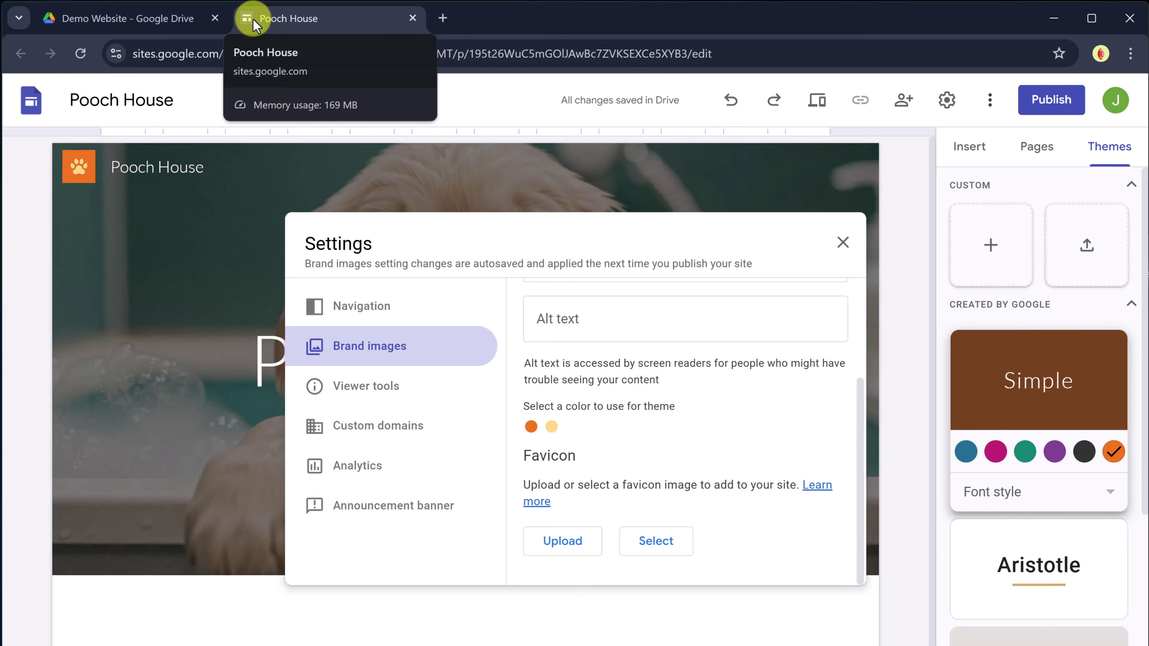
click(577, 543)
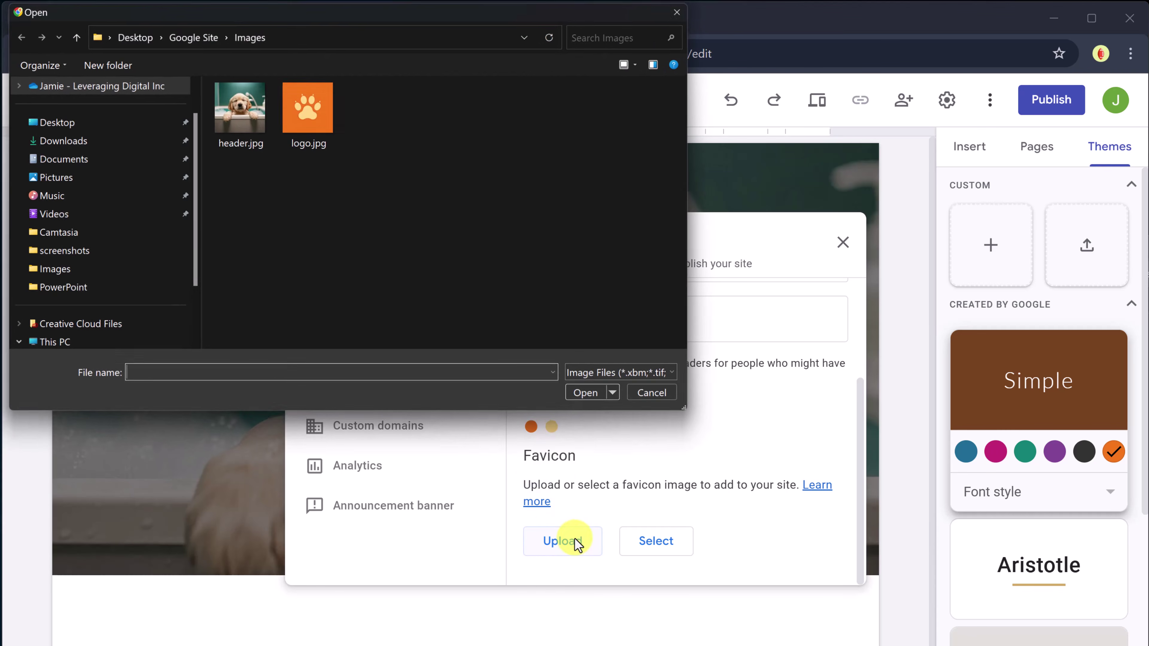
click(307, 107)
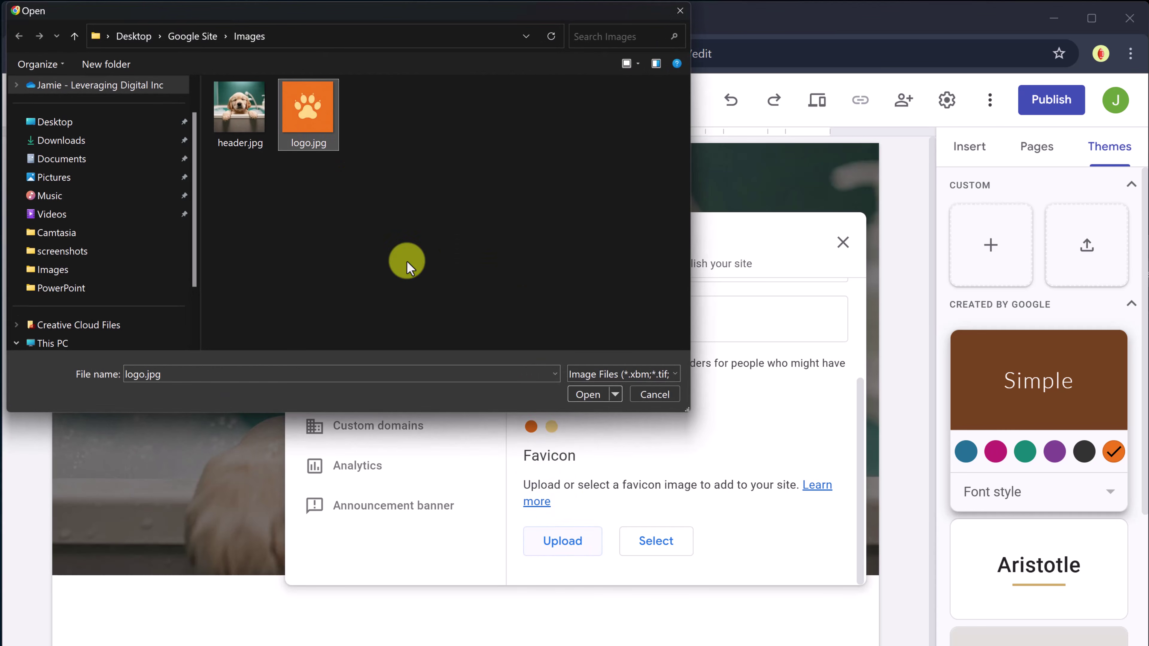
click(588, 395)
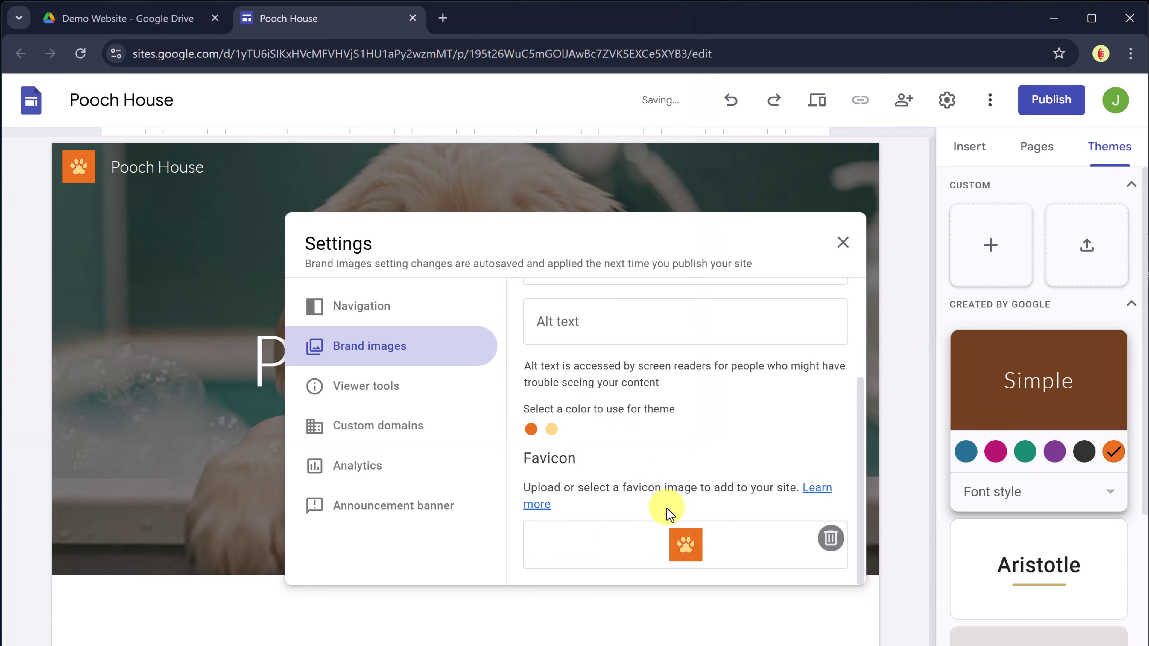
click(842, 242)
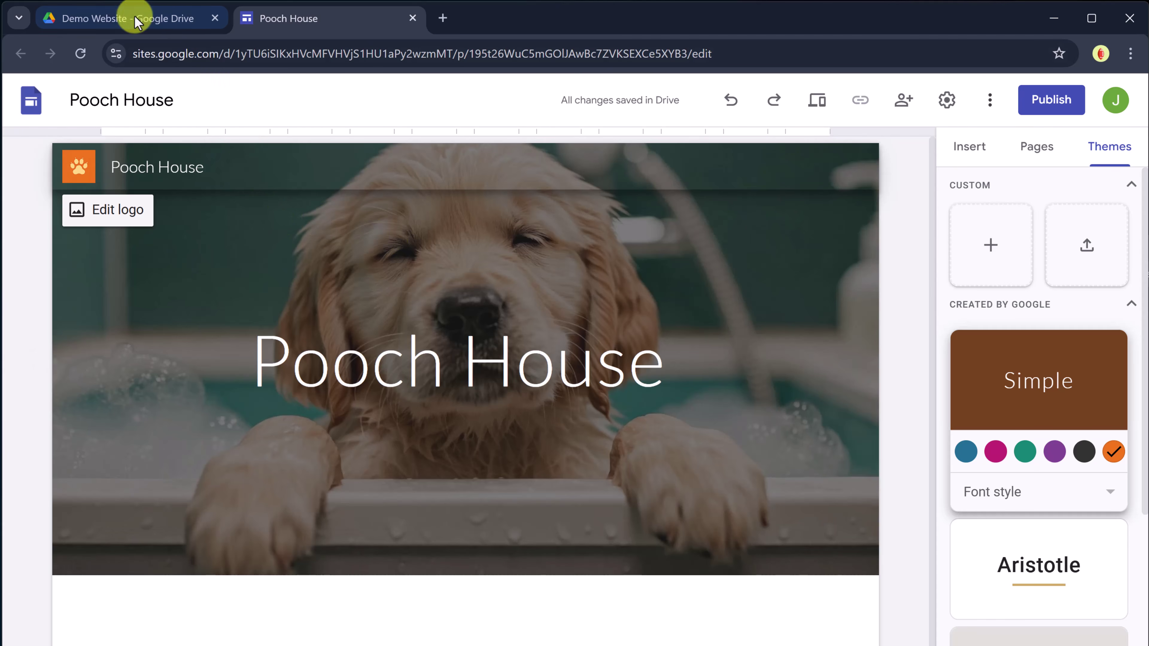
Check the Demo Website folder in Google Drive for the site file, and return to the site editor
click(155, 25)
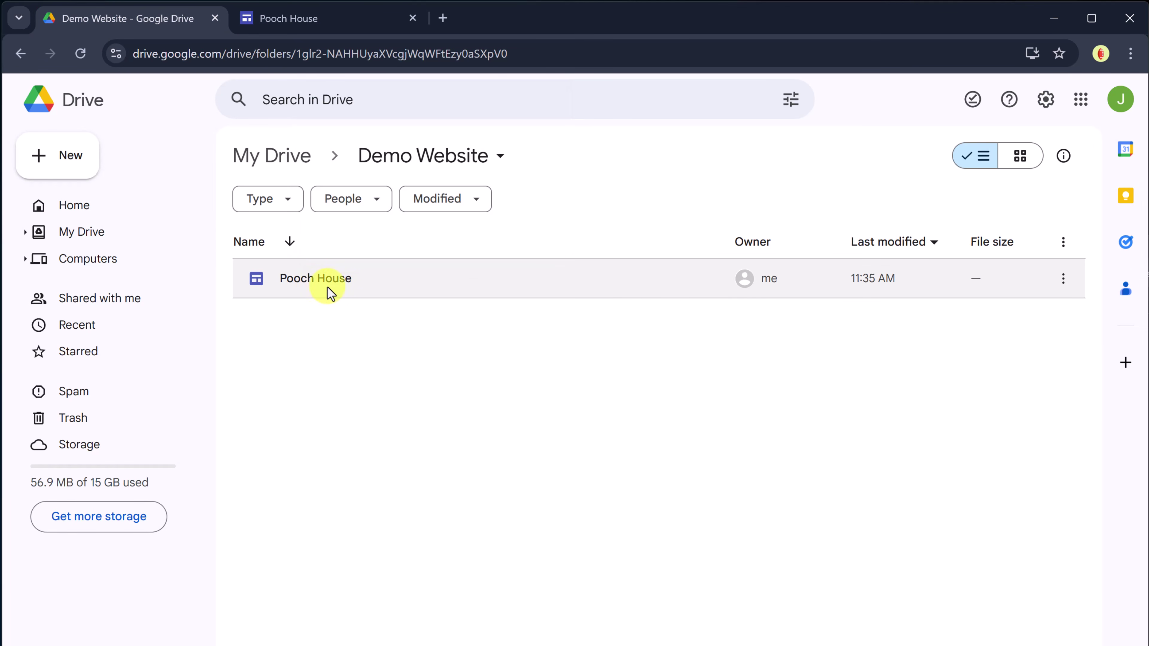
click(321, 22)
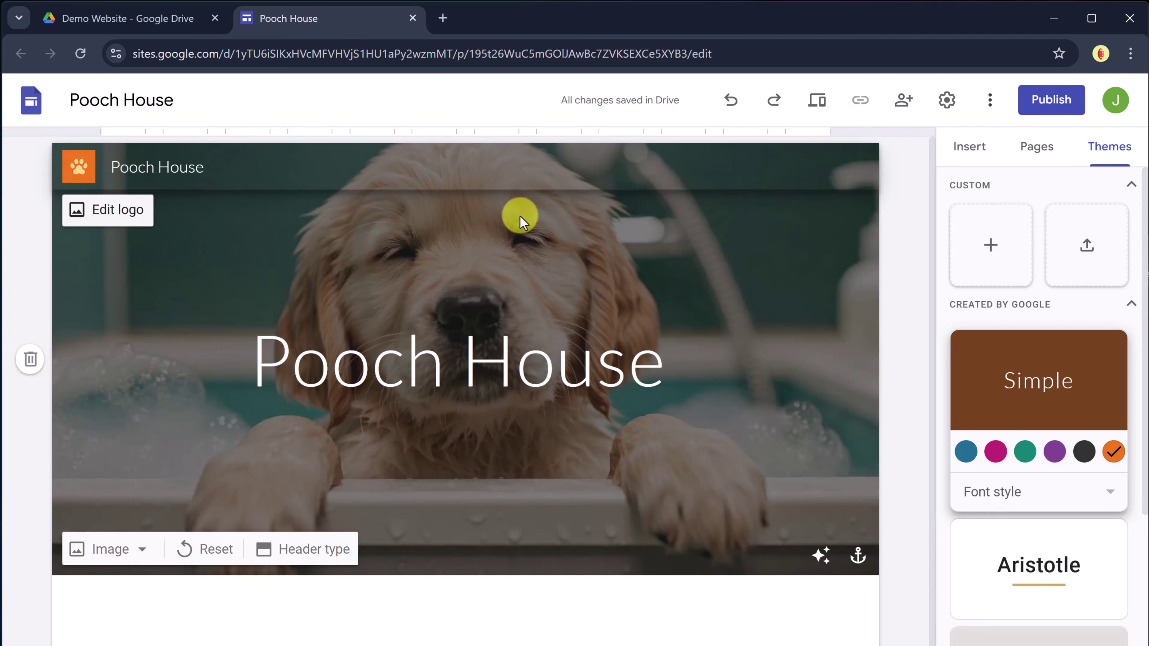
Preview the site and compare its phone layout with the larger screen layout
click(819, 109)
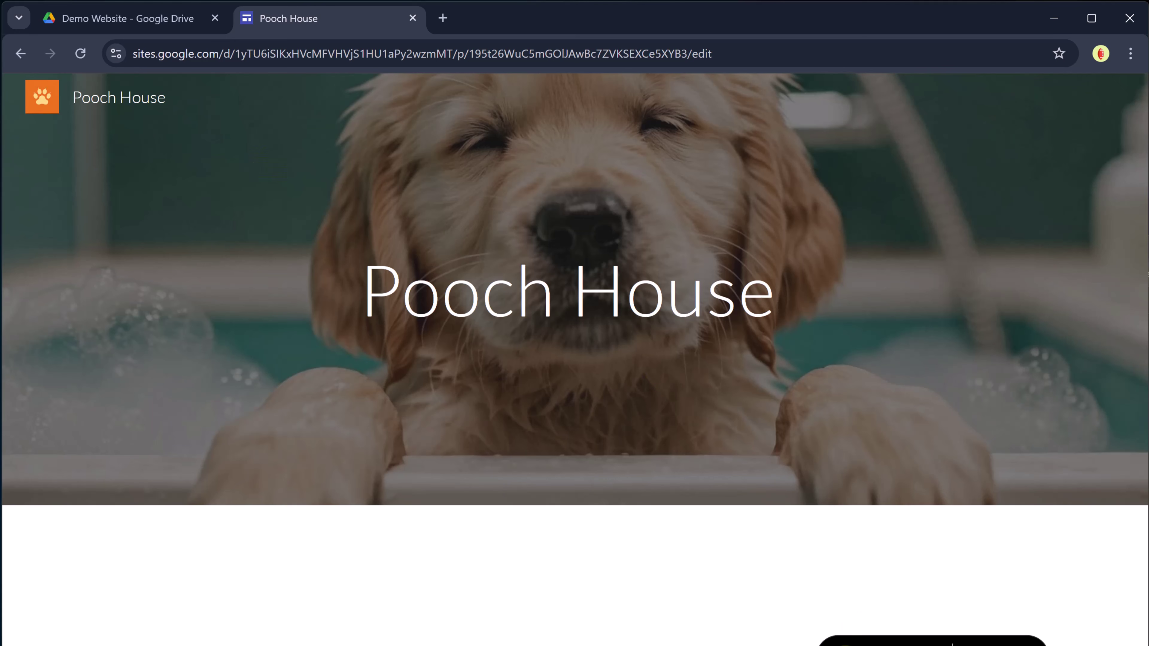
click(844, 645)
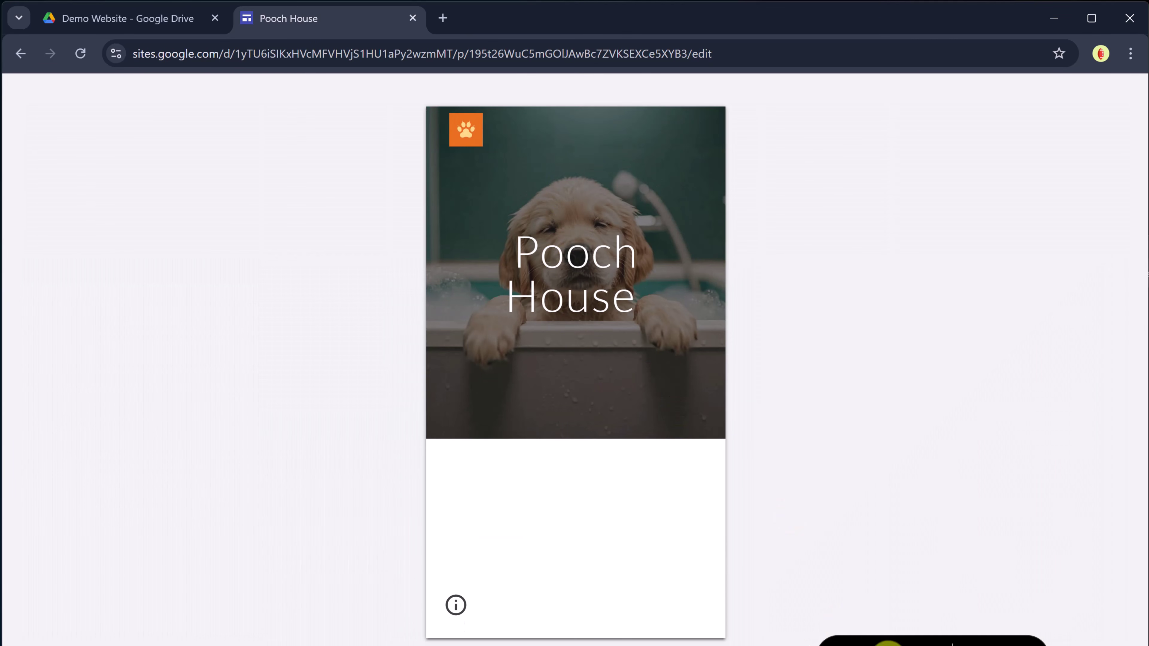
click(881, 643)
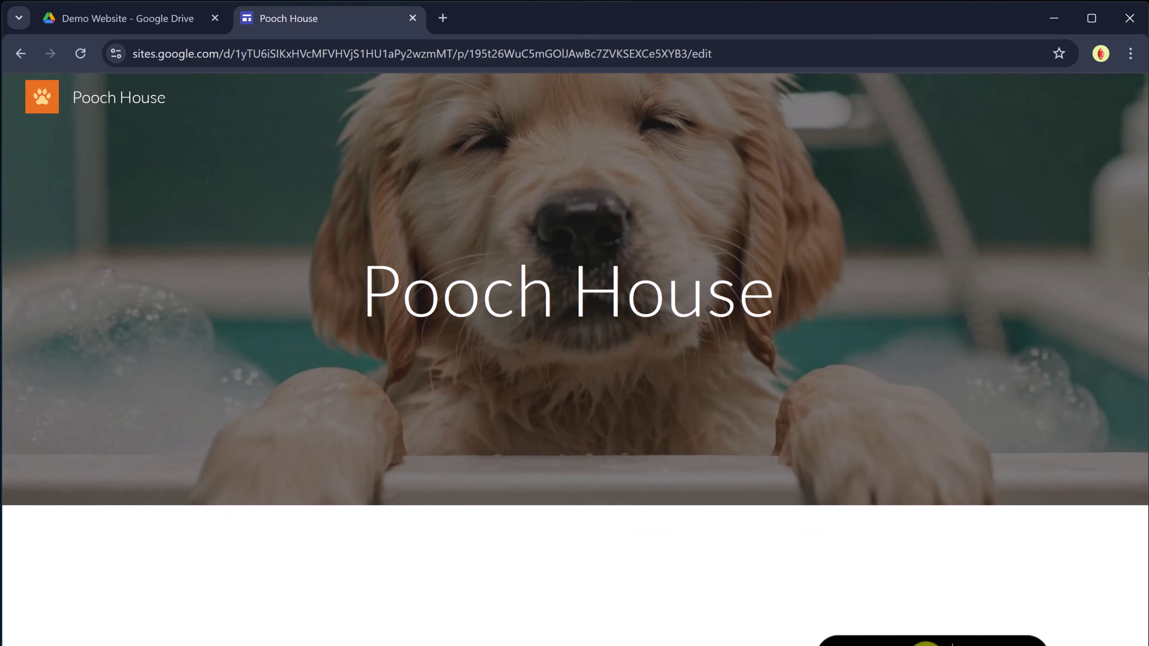
Leave the preview, check who can view the site, and publish it at the web address poochhouse with public access
click(1021, 643)
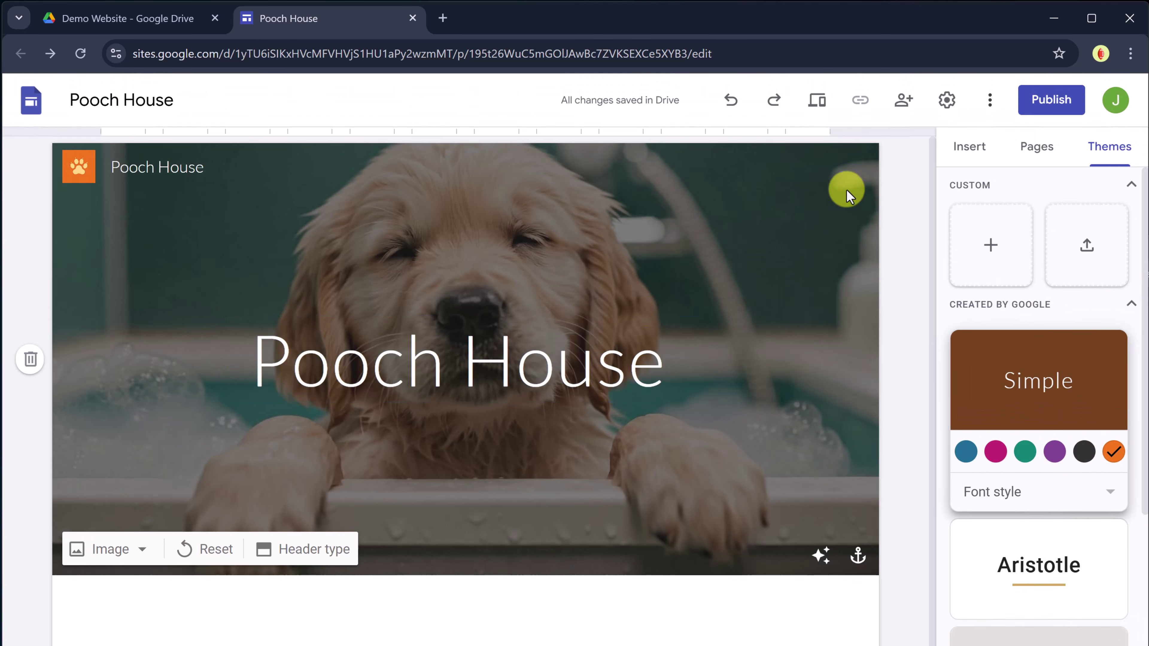
click(1045, 111)
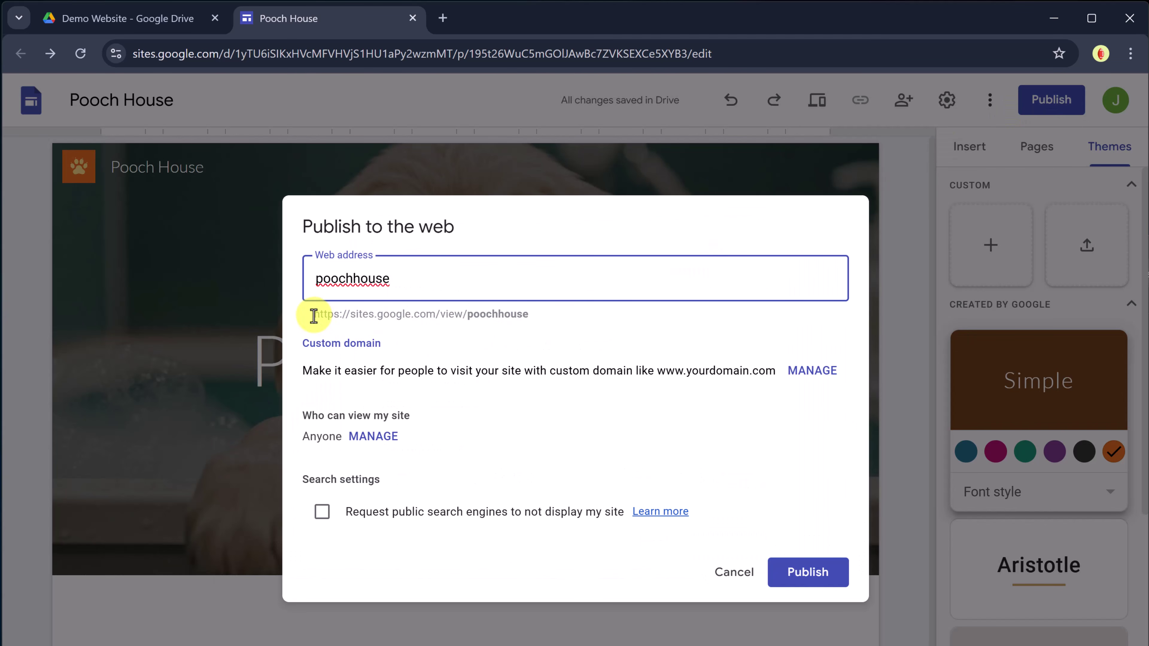
drag(313, 315, 527, 317)
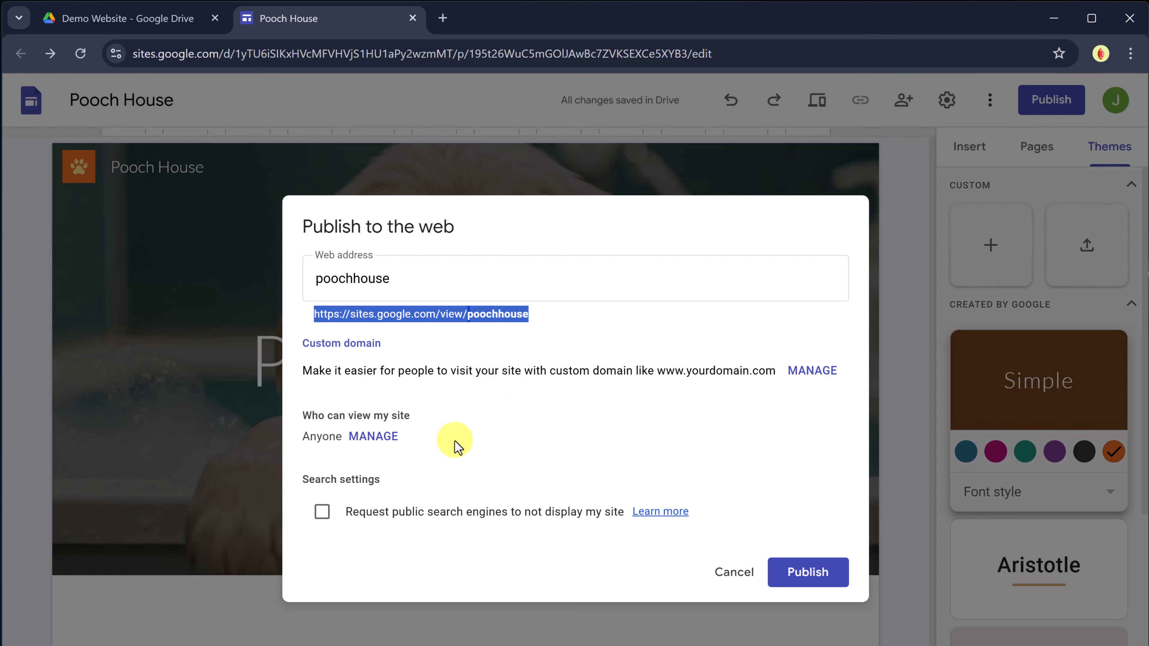
click(386, 448)
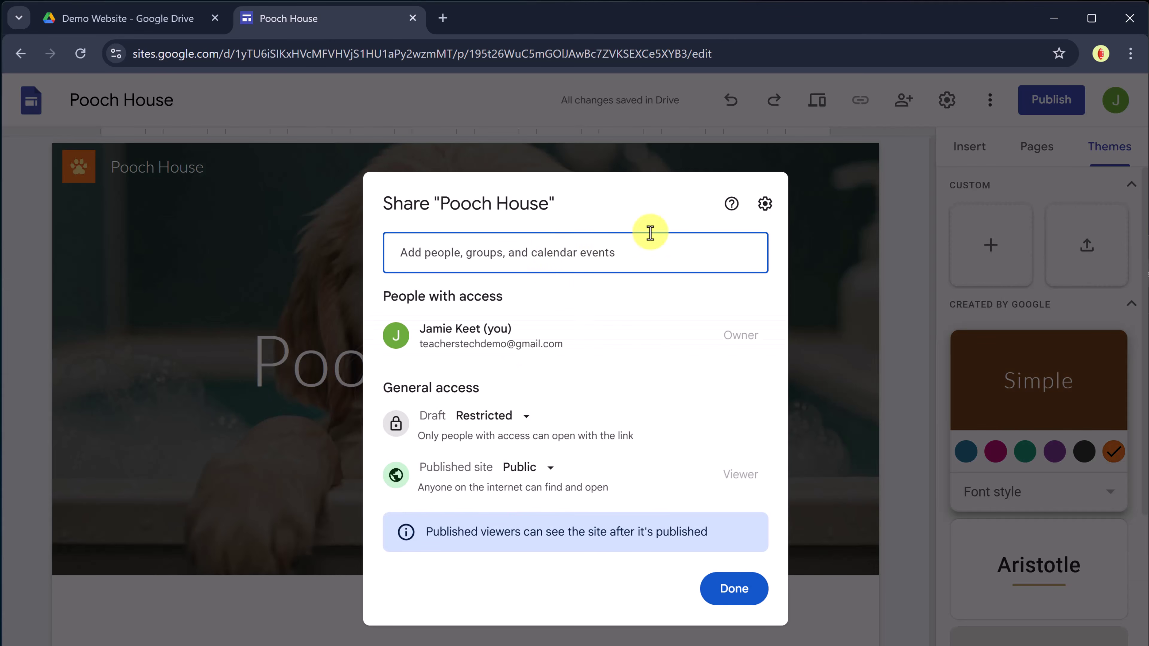
click(754, 593)
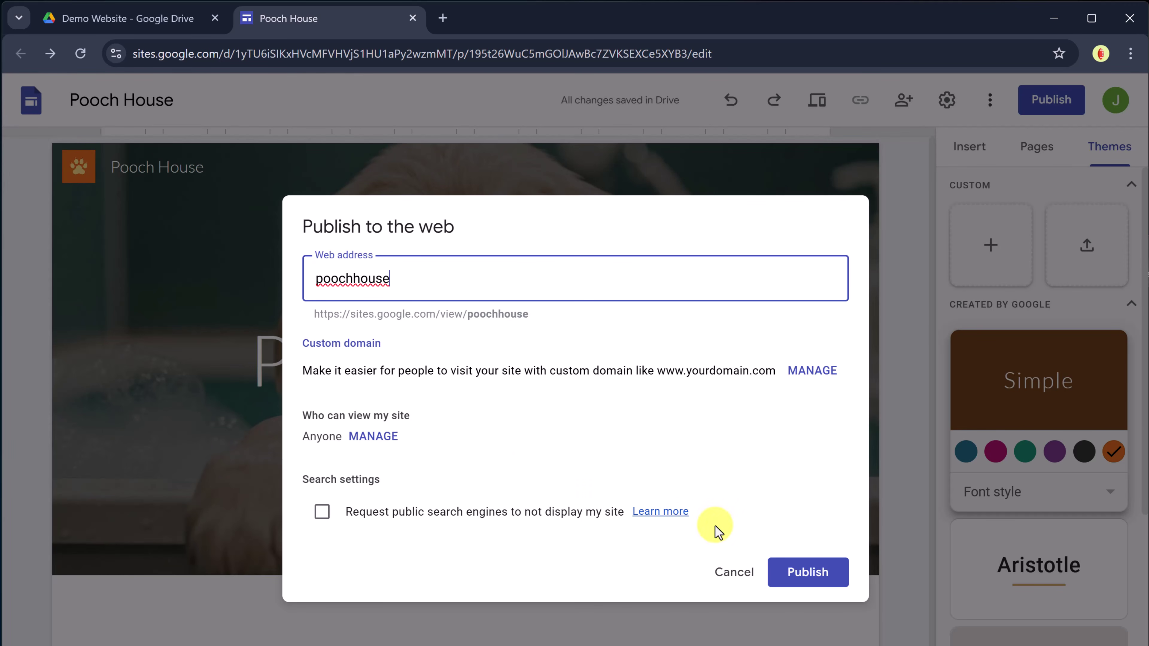
click(821, 573)
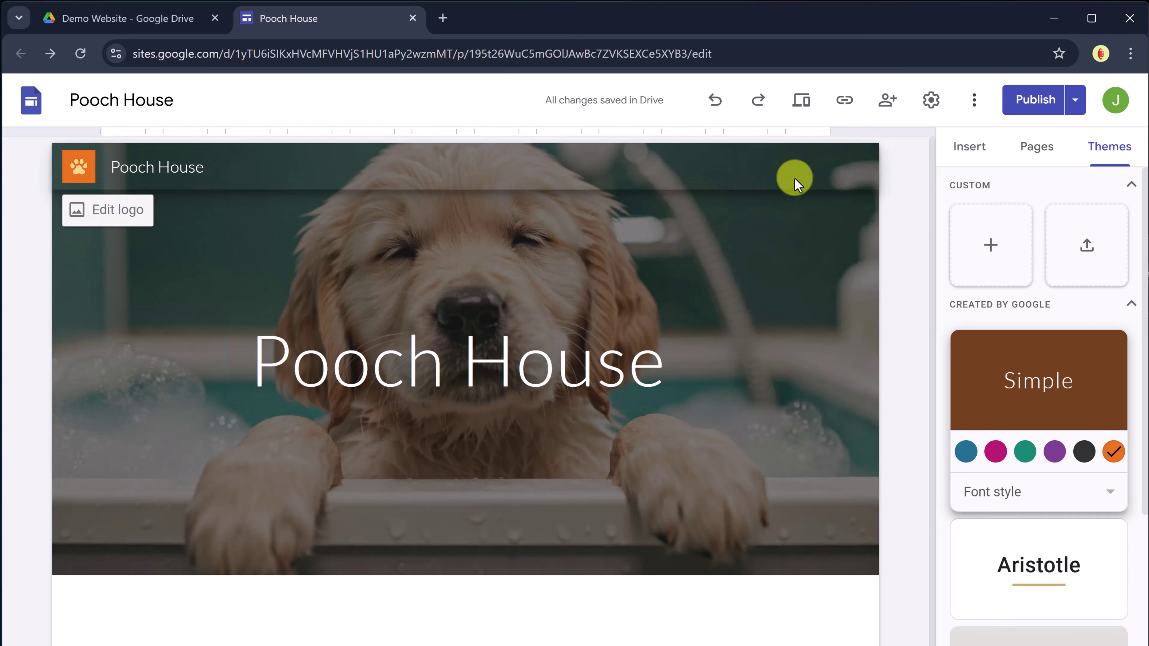
View the published Pooch House site from the publishing options, and close its tab to return to the editor
click(1074, 103)
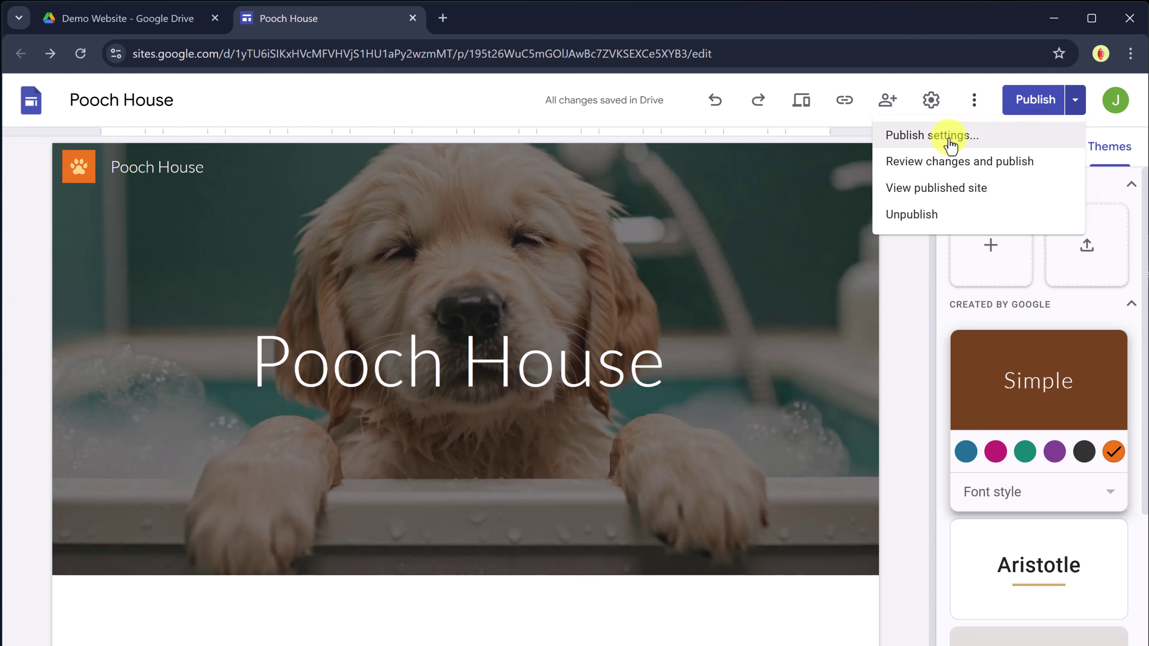
key(Escape)
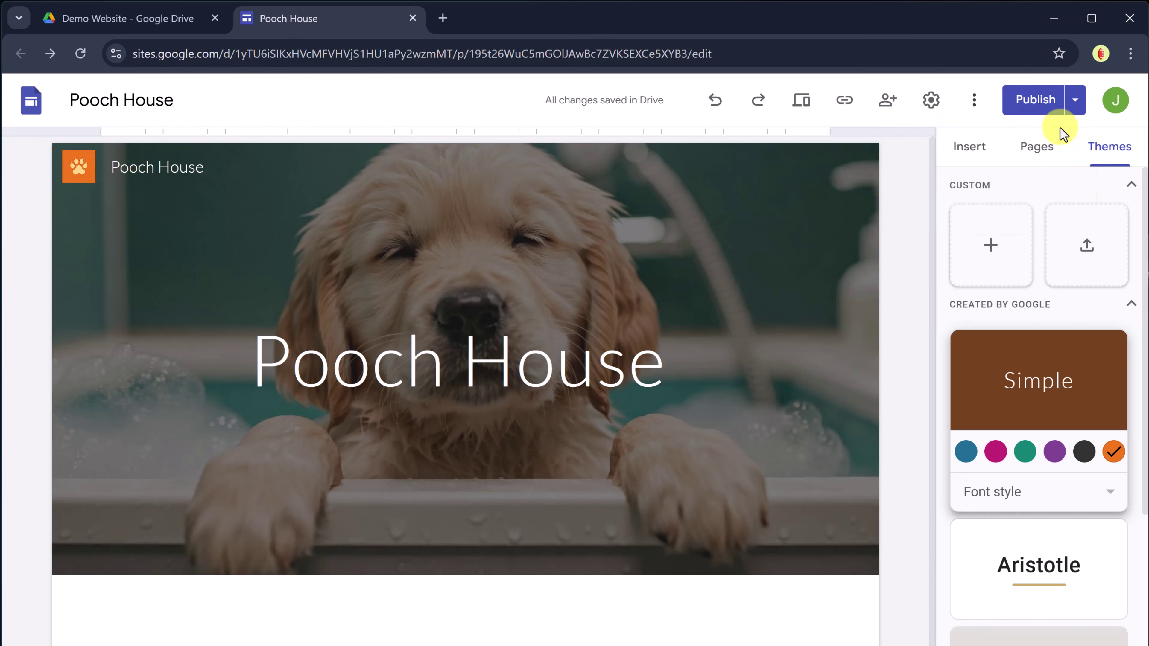
click(1079, 113)
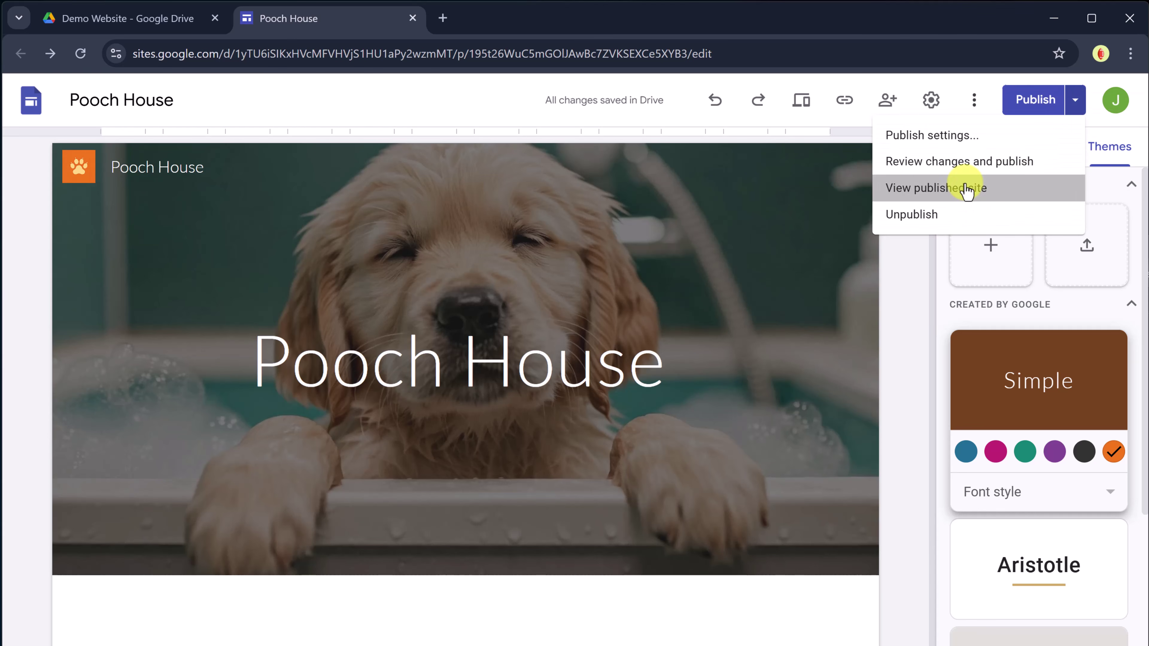
click(896, 187)
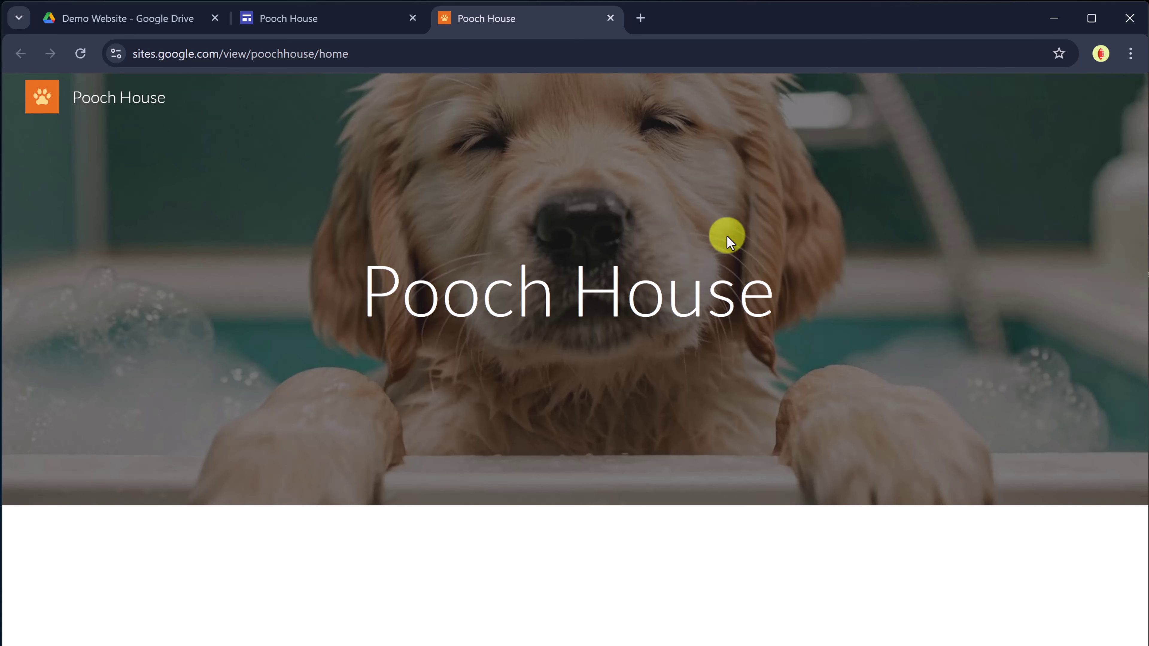
click(610, 19)
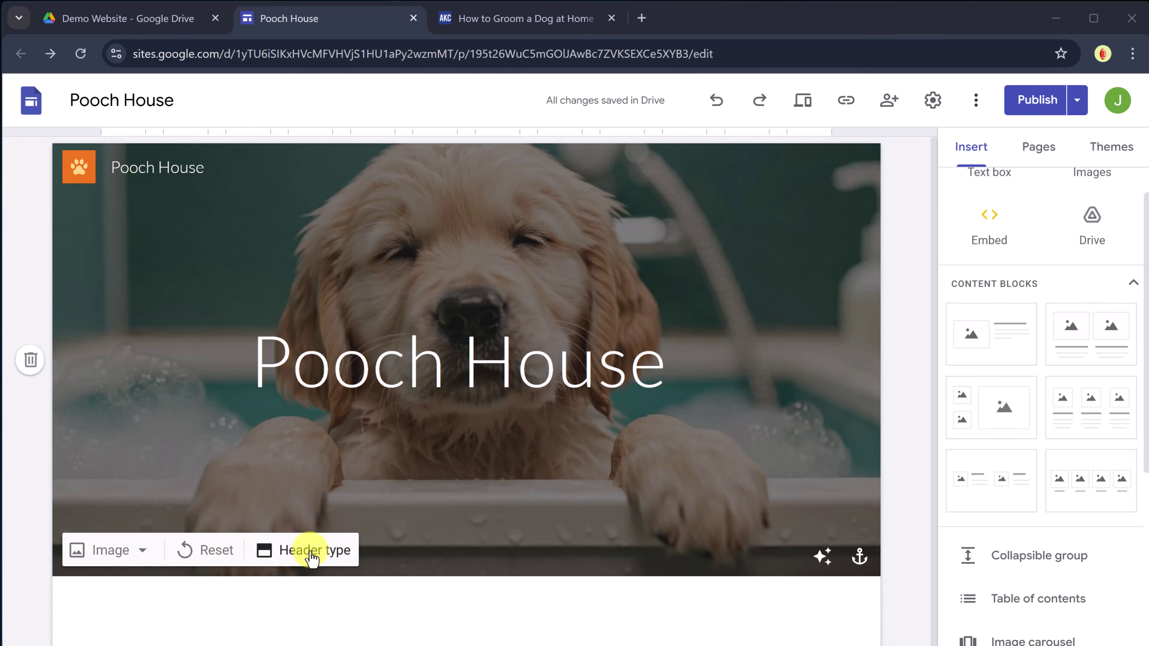
Change the page header type to Banner
click(308, 551)
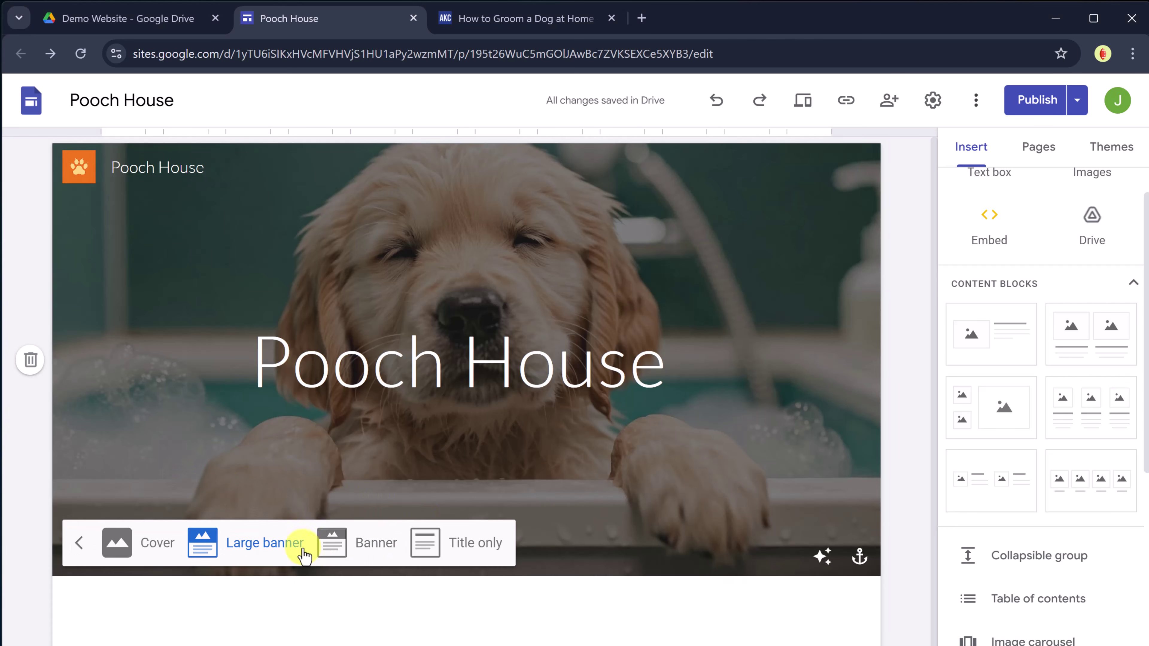
click(368, 553)
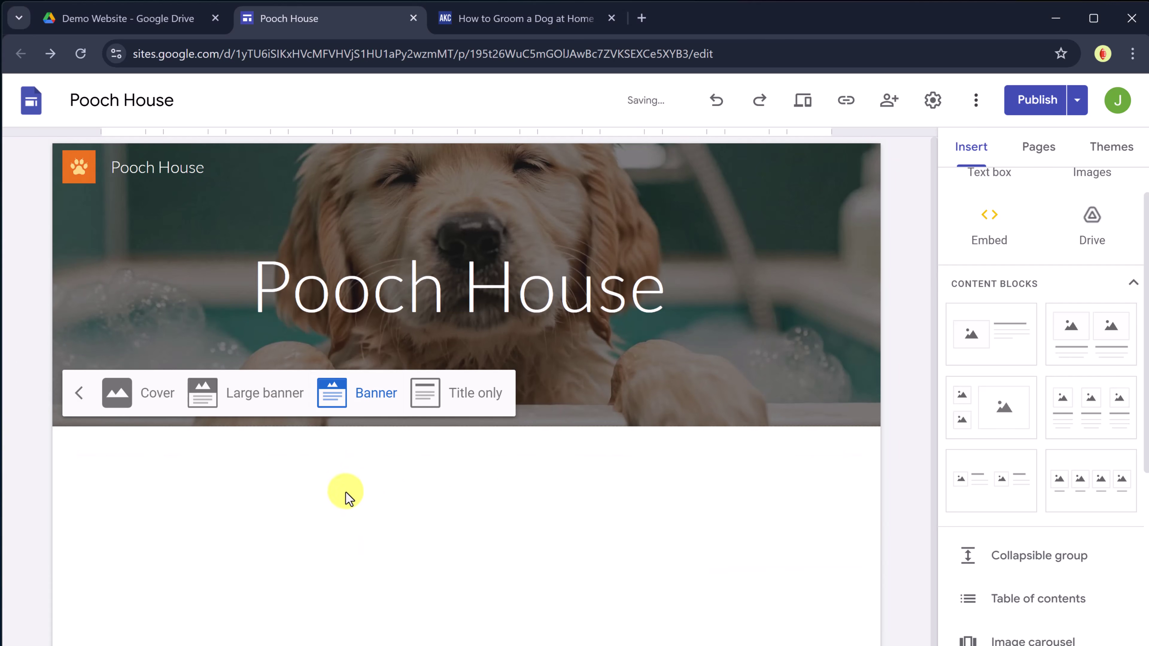
click(462, 501)
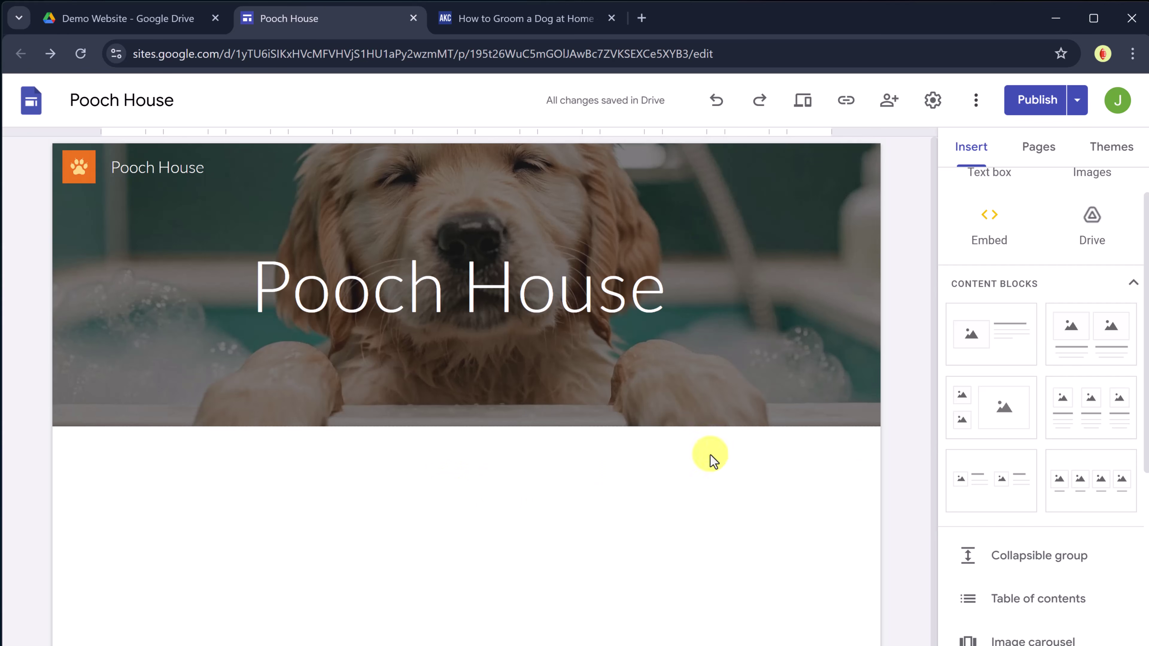
Add a text box below the header with the Pooch House introduction, from "Spoil your pup at Pooch House" to "let us pamper your pooch!"
scroll(983, 442, up, 1)
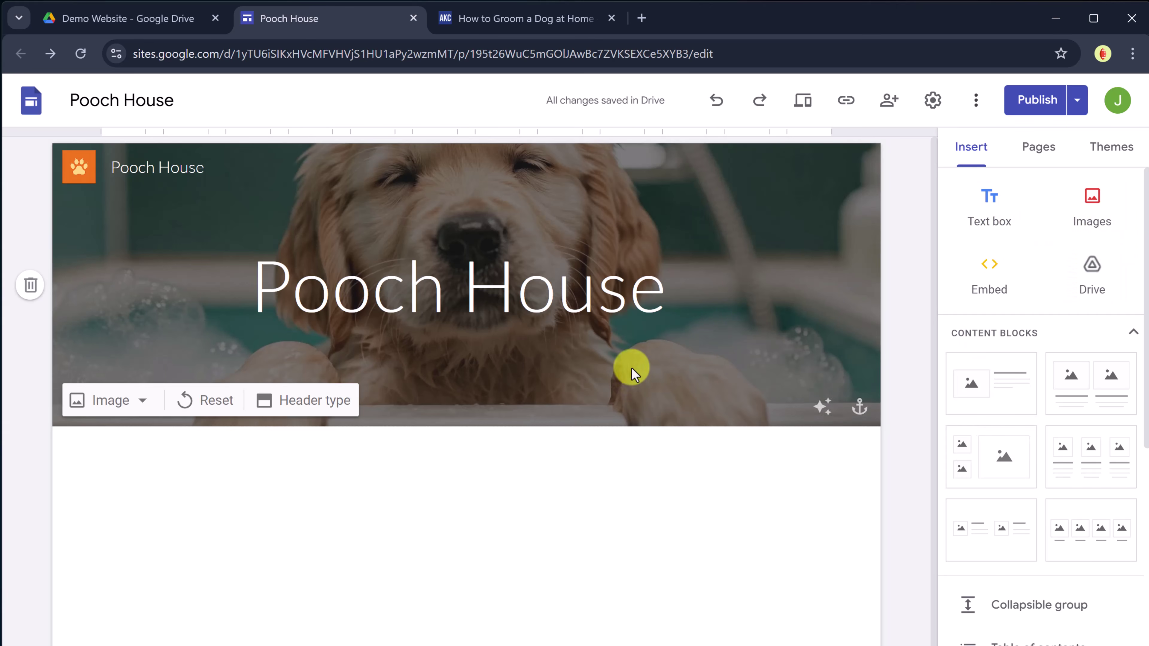
double_click(412, 466)
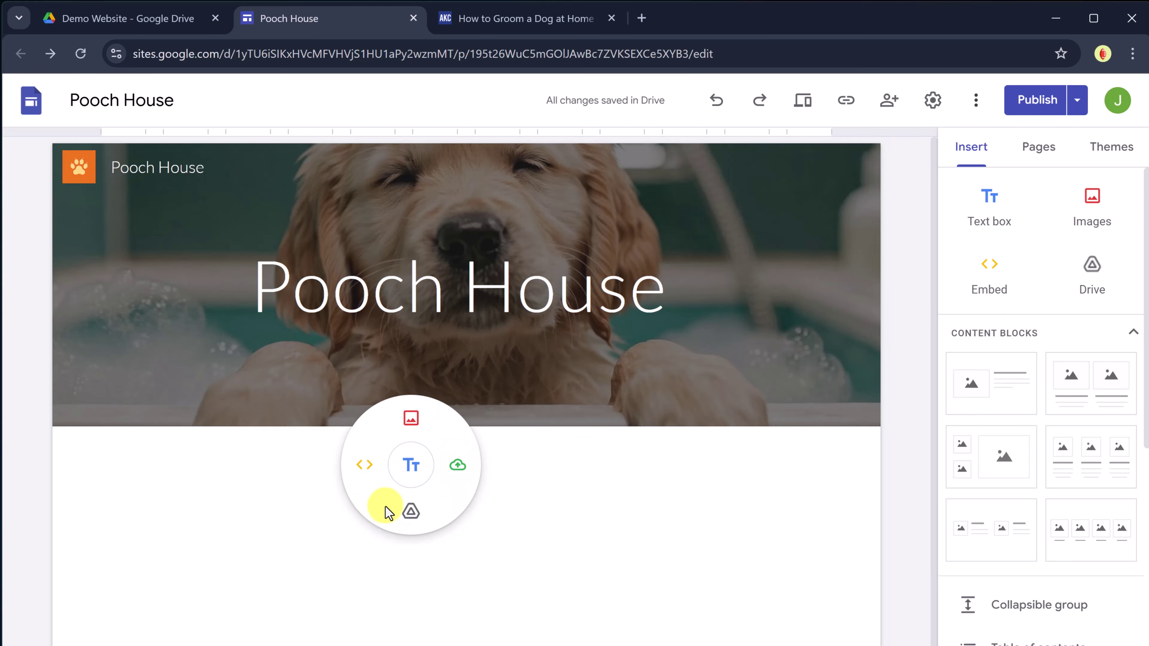
click(411, 475)
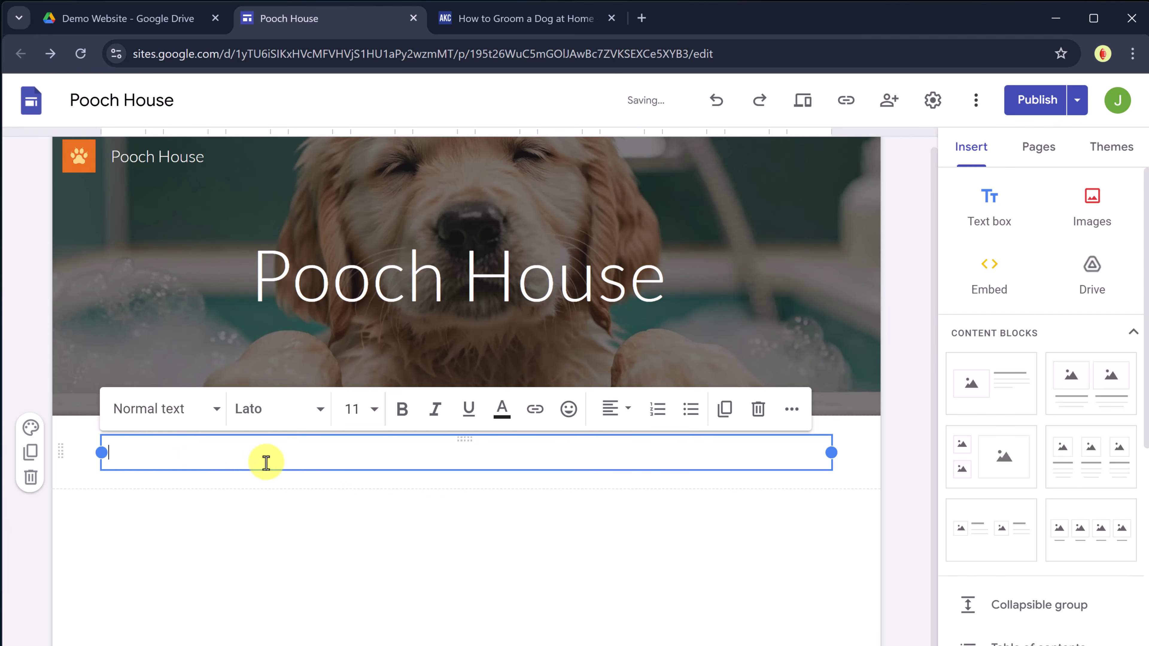
text(Spoil your pup at Pooch House, the paw-fect place for a dog spa day! We offer a variety of services to keep your furry friend looking and feeling fabulous.  Book your appointment today and let us pamper your pooch!)
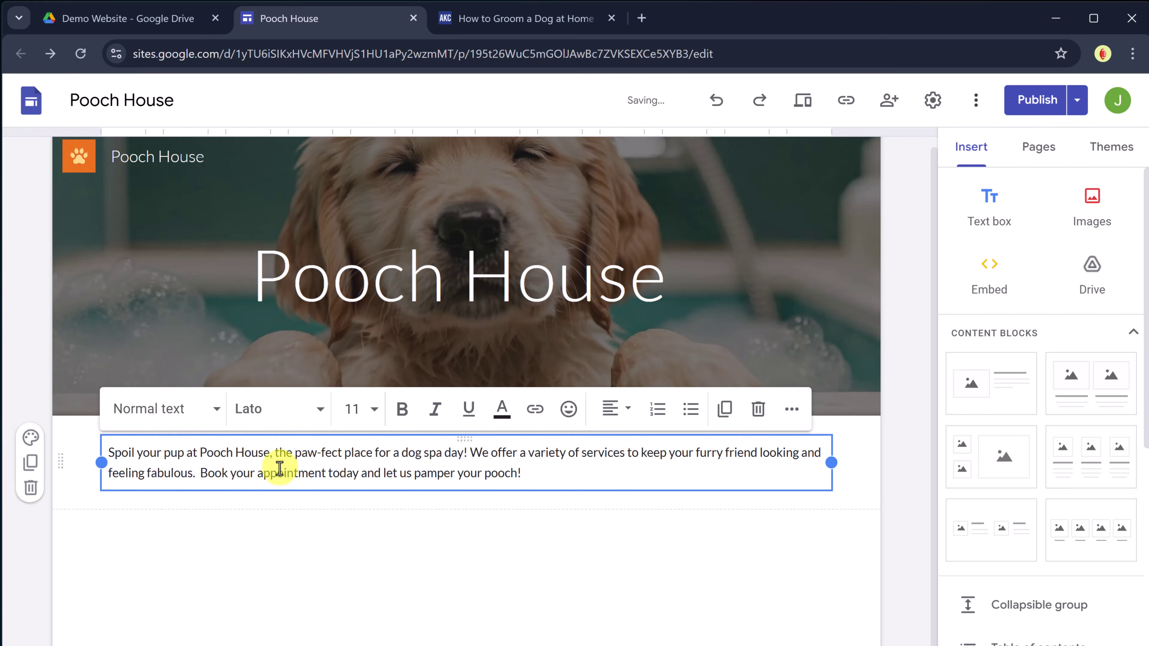
click(319, 554)
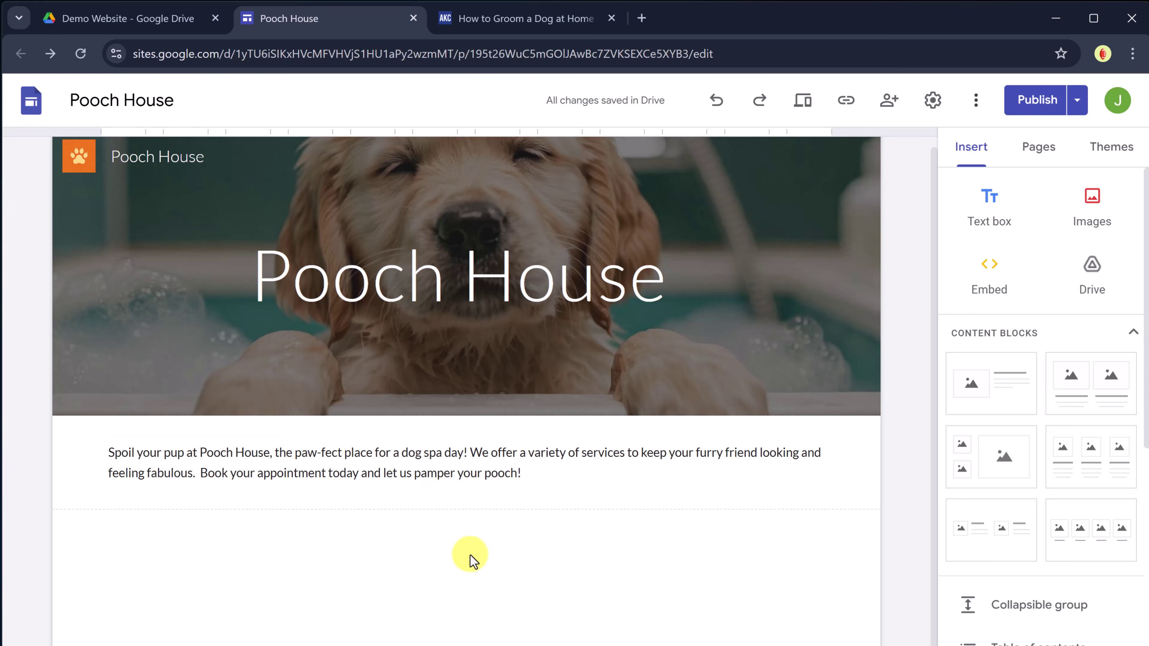
Try narrowing and moving the introduction text box, and restore it to the full content width
click(439, 474)
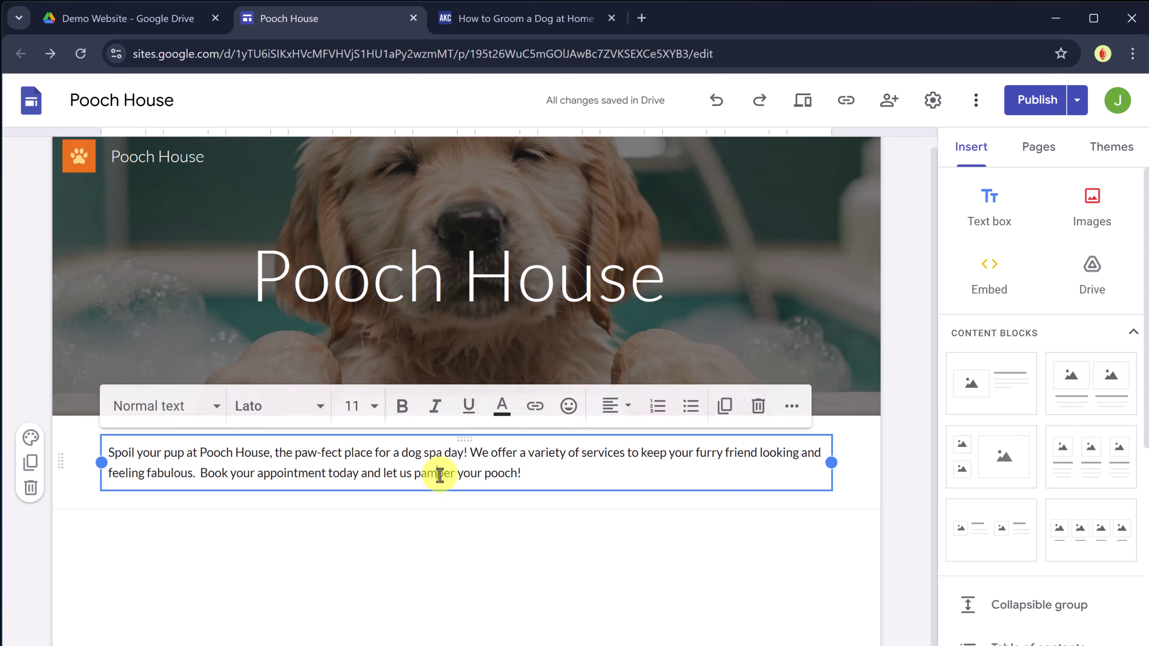
drag(835, 463, 367, 488)
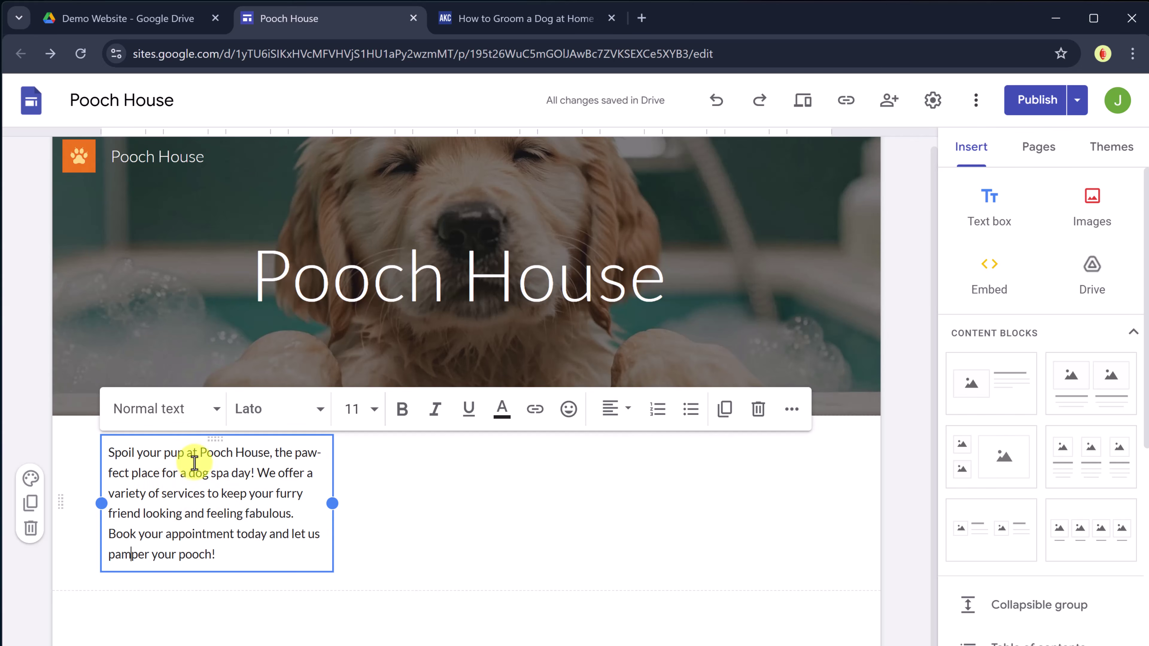
drag(215, 437, 285, 442)
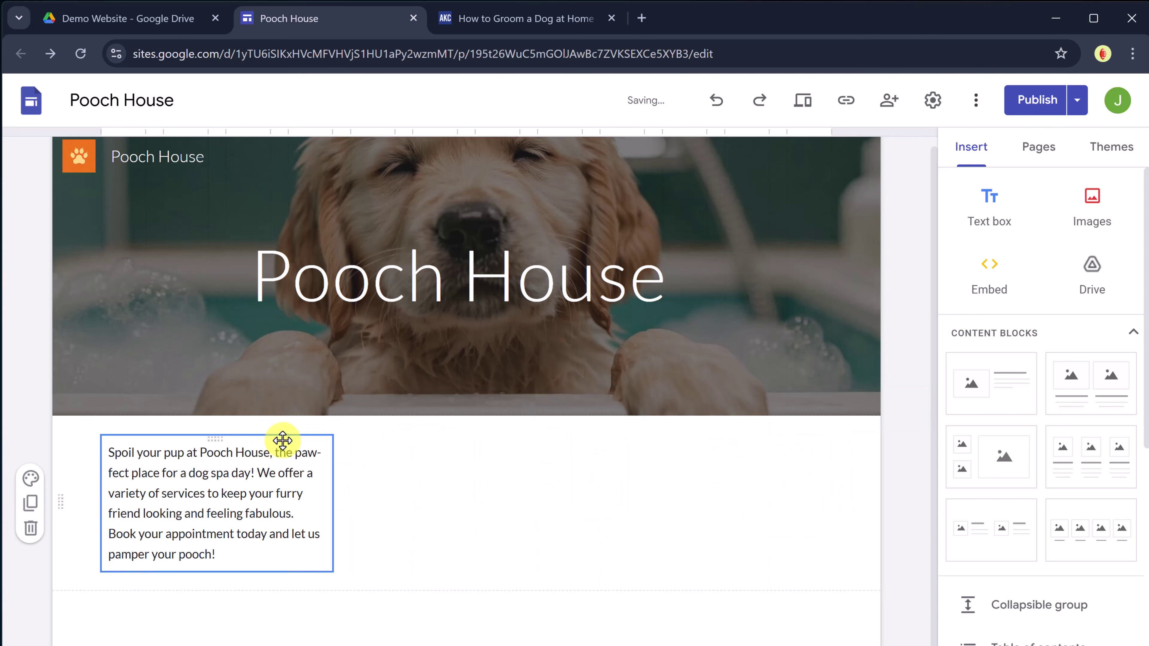
drag(330, 508, 828, 509)
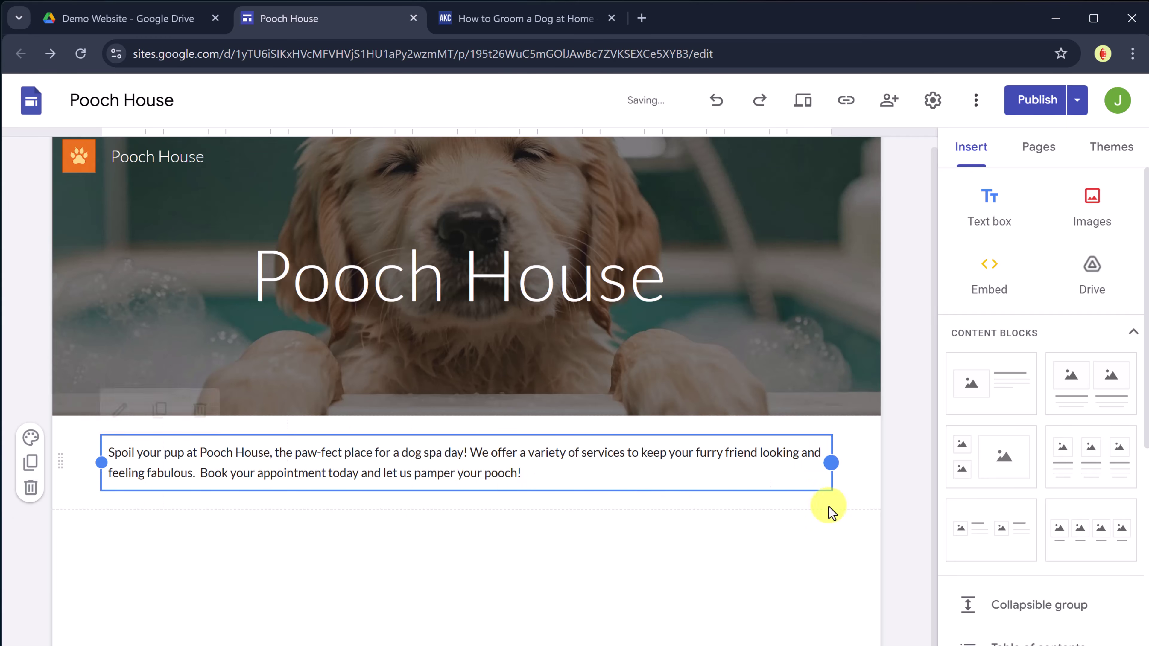
Try the Alfa Slab One font on the whole introduction paragraph, and undo the font change
click(443, 472)
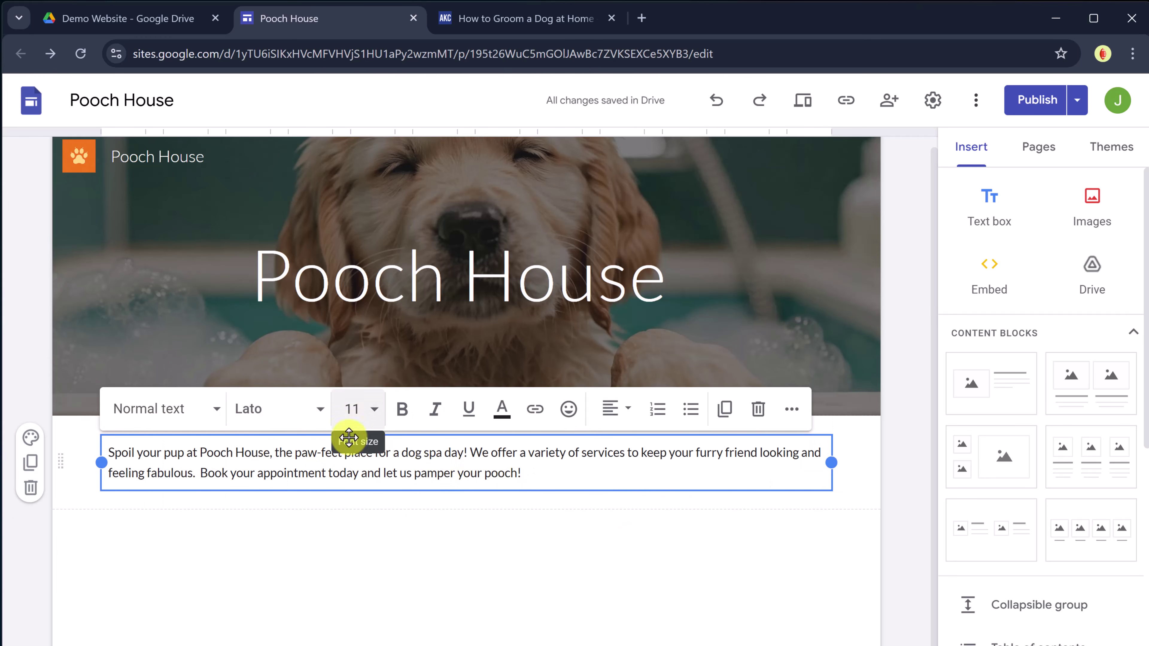
triple_click(215, 460)
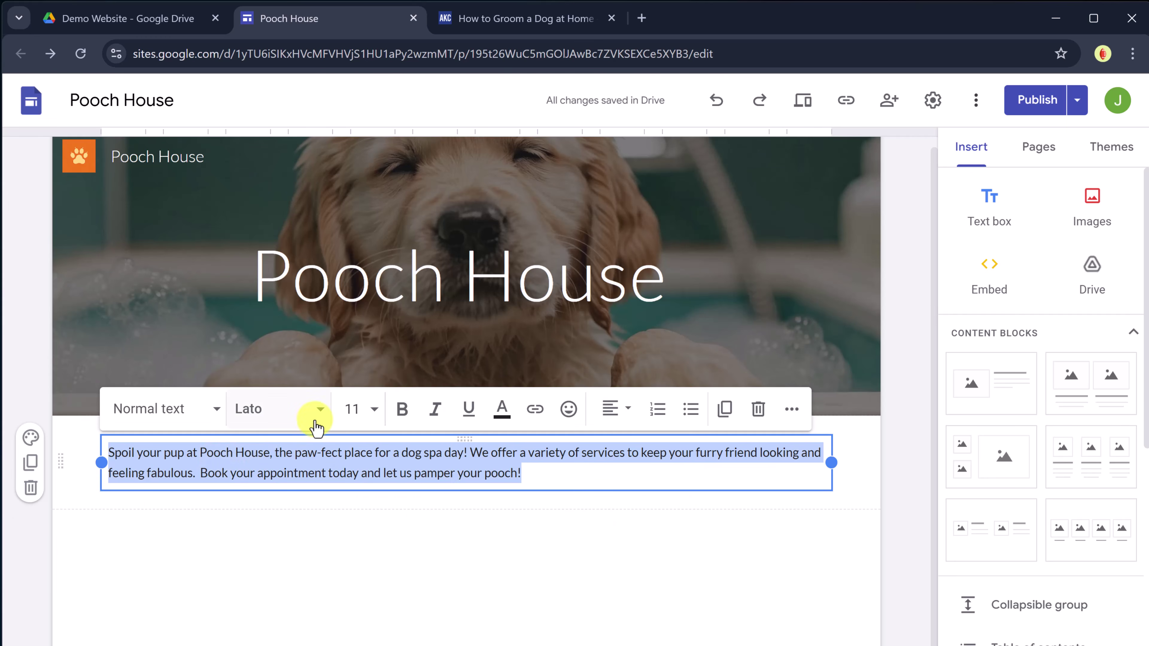
click(219, 414)
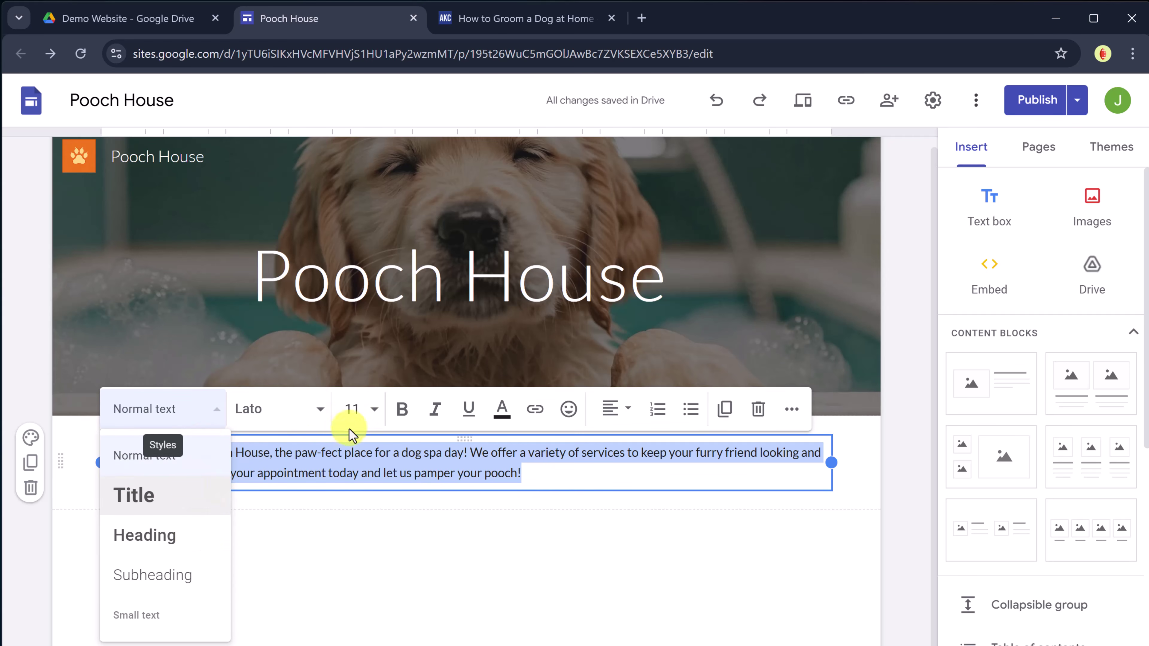
click(320, 423)
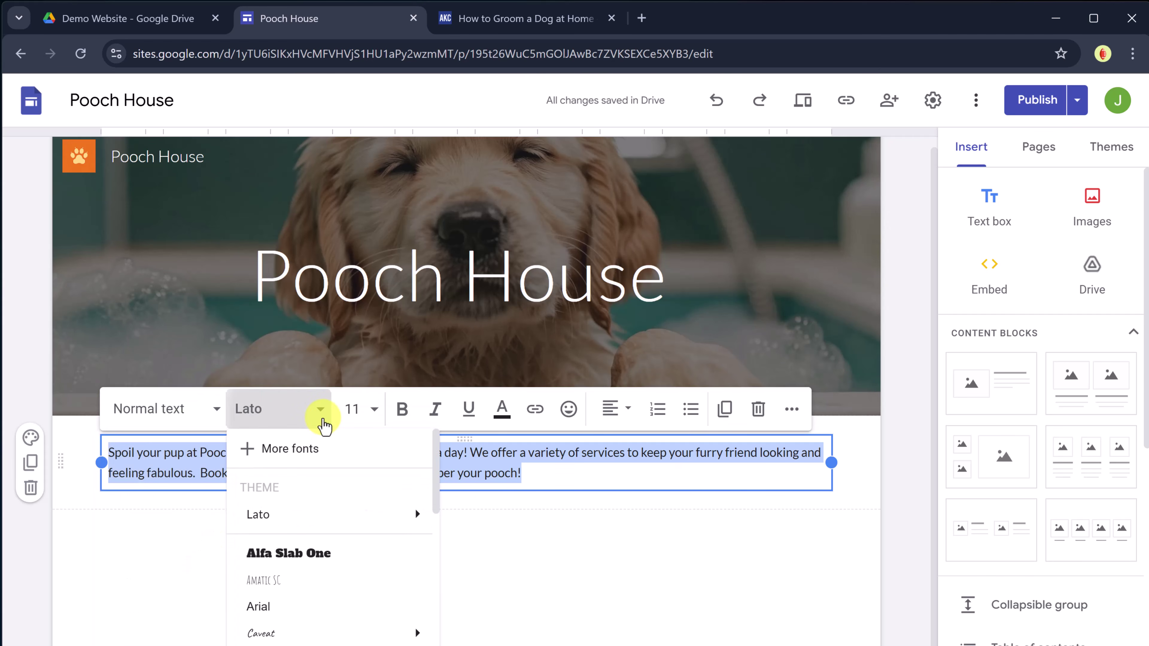
click(307, 555)
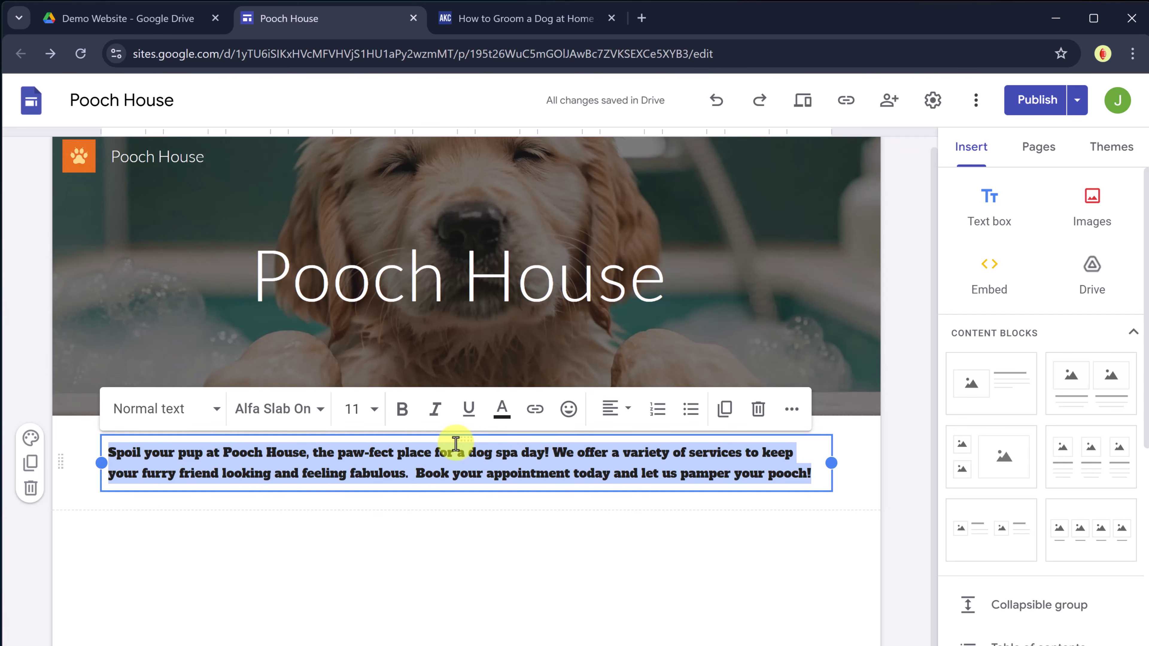
key(ctrl+z)
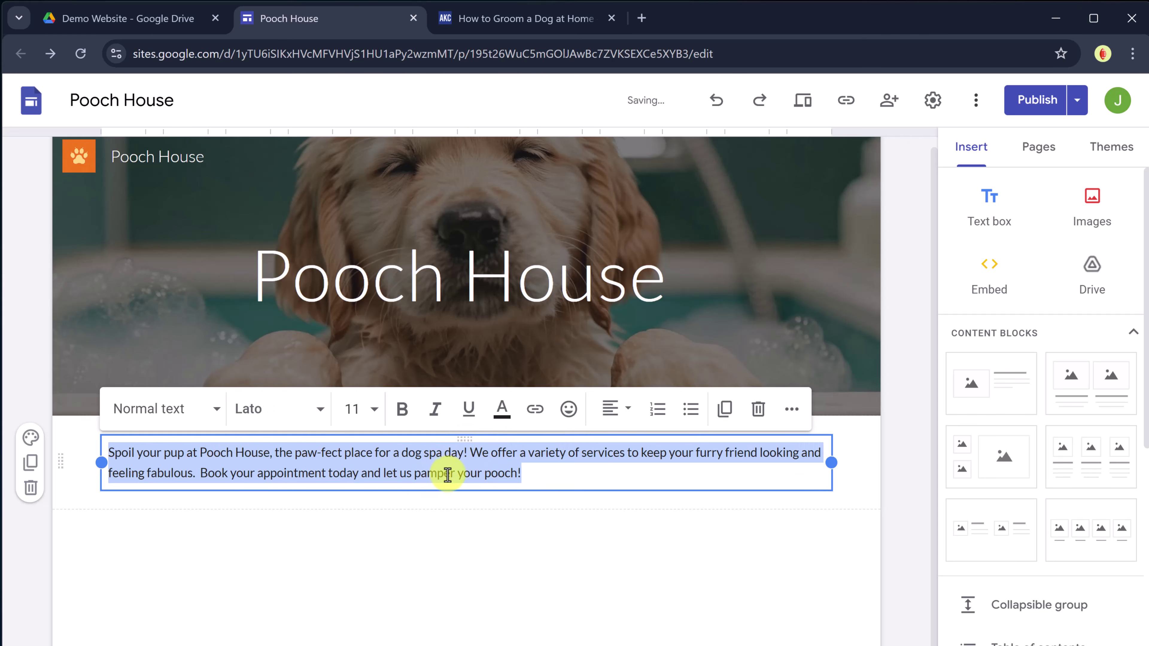
Set the introduction paragraph's font size to 12
click(374, 410)
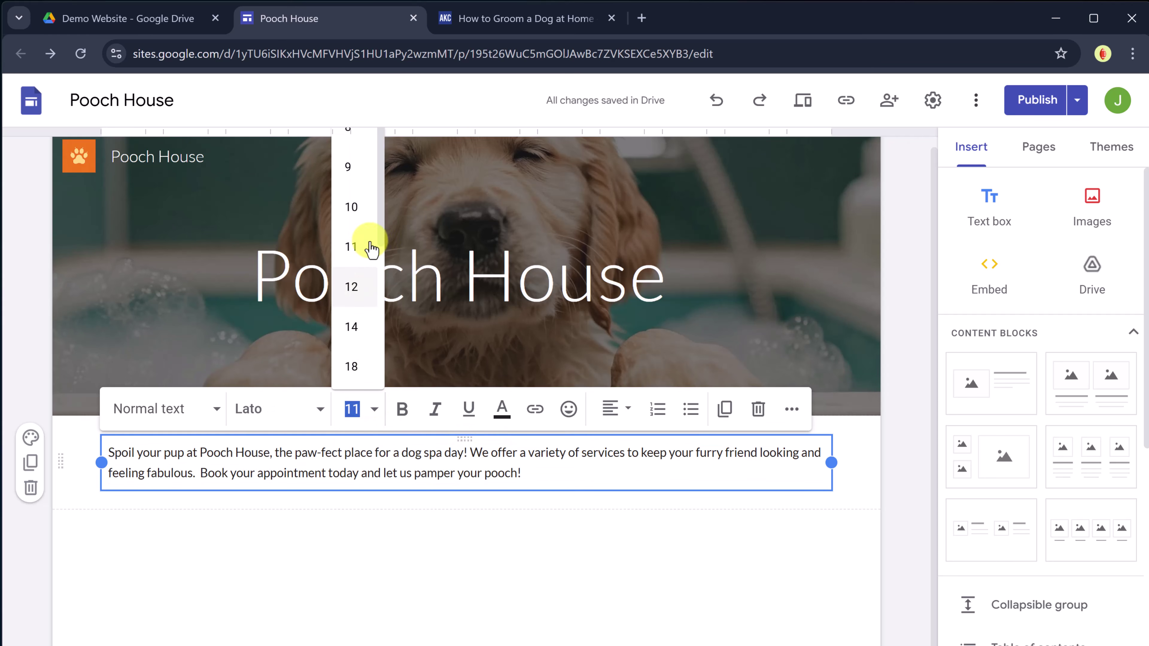
click(355, 294)
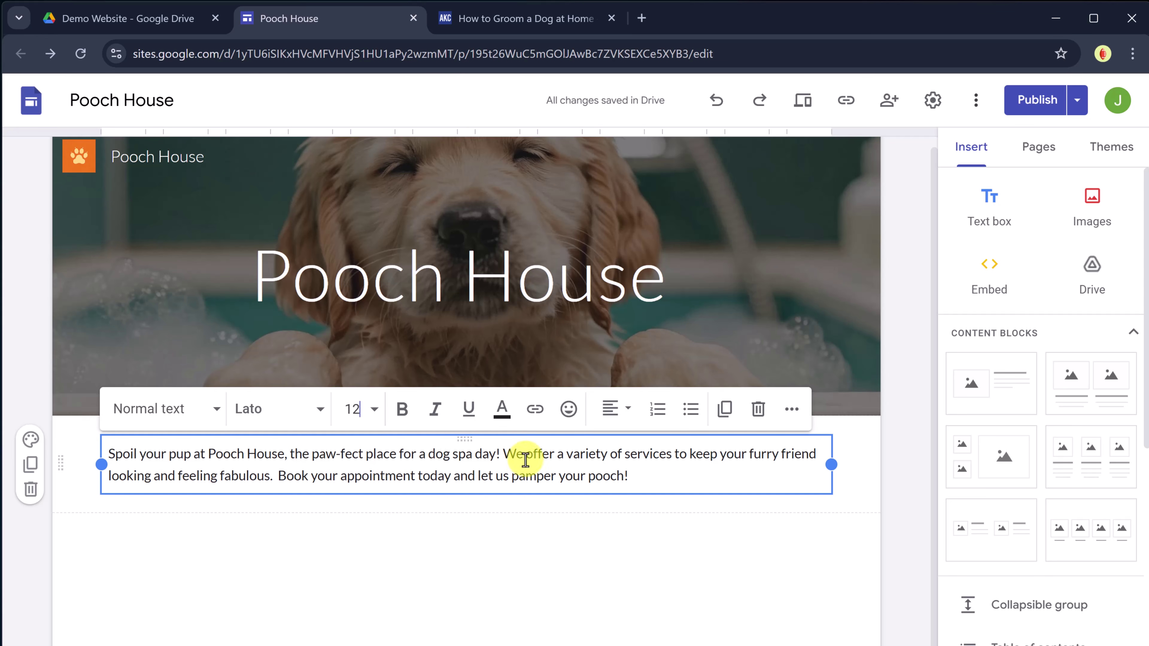
Try coloring the word "We" in the introduction orange, and undo the color change
drag(525, 453, 506, 454)
click(502, 407)
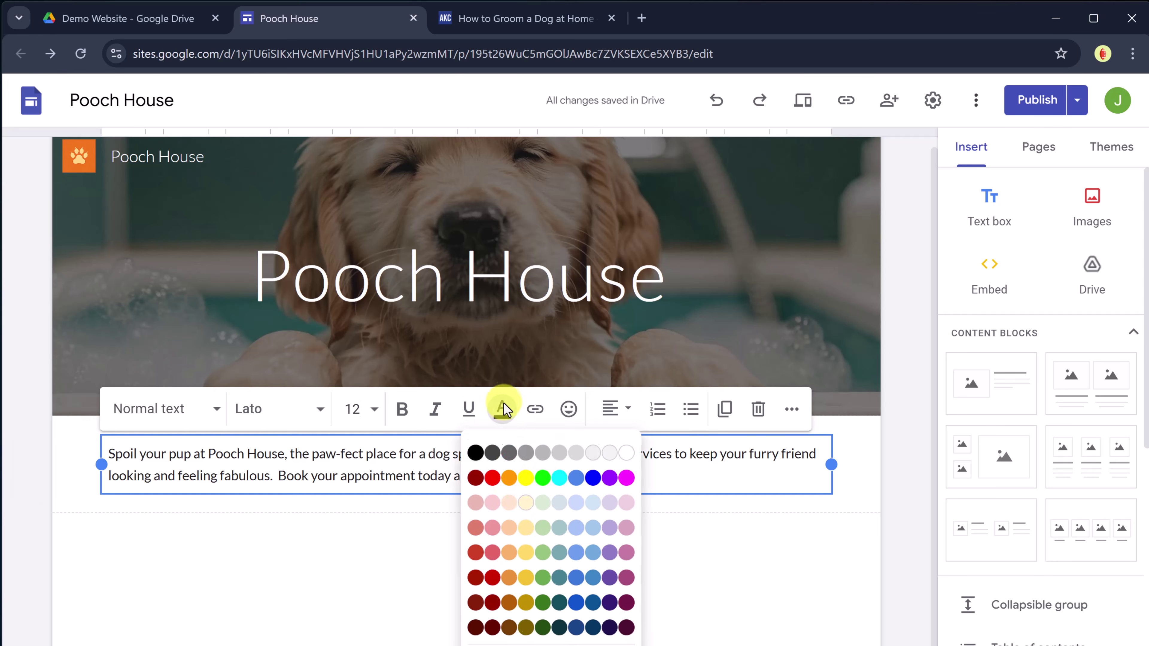
click(508, 479)
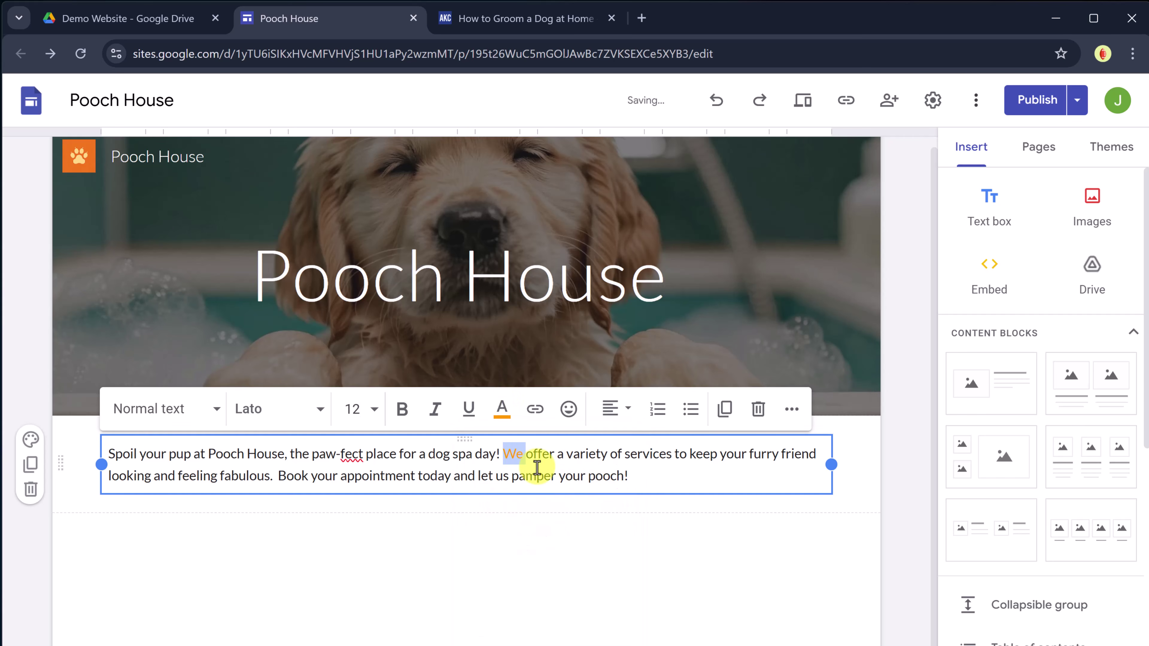
key(ctrl+z)
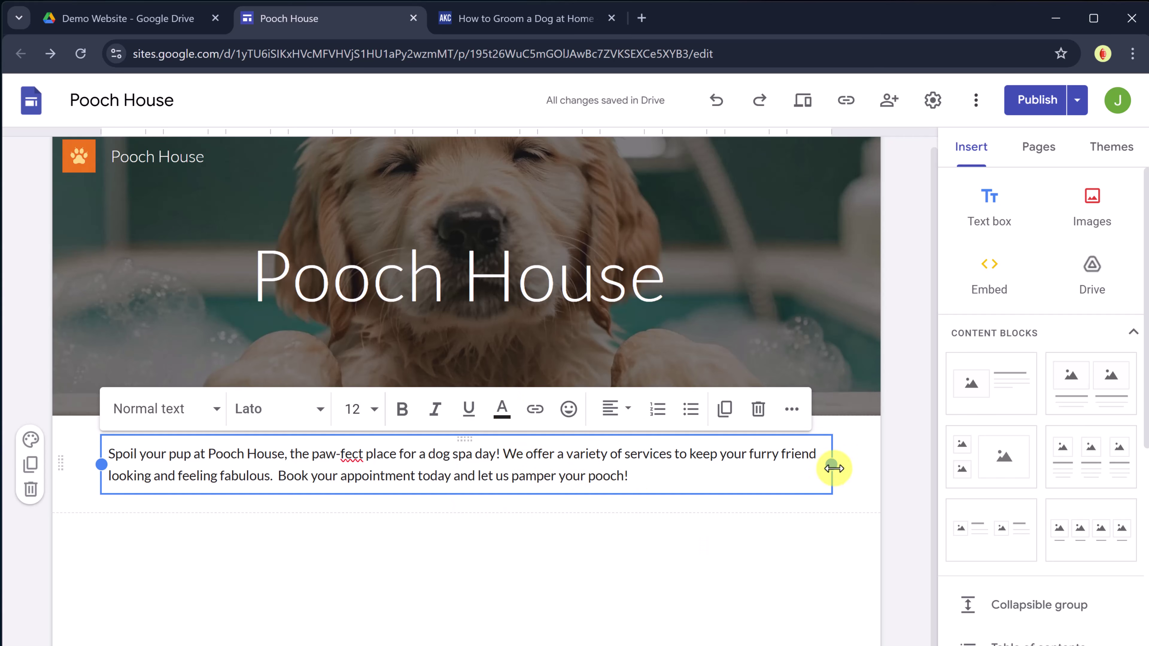
Narrow the introduction text box to about two fifths of the content width, keeping its left edge in place
drag(833, 468, 395, 480)
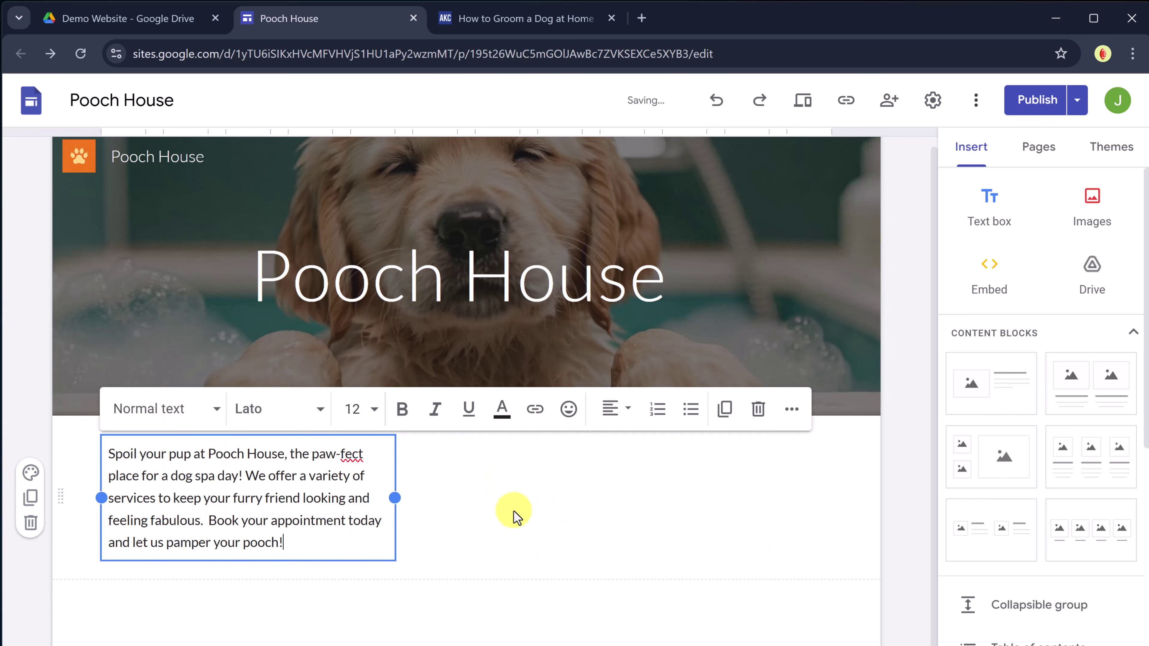
Insert the gray dog photo from recent Google Drive images into the empty space beside the introduction text
double_click(665, 497)
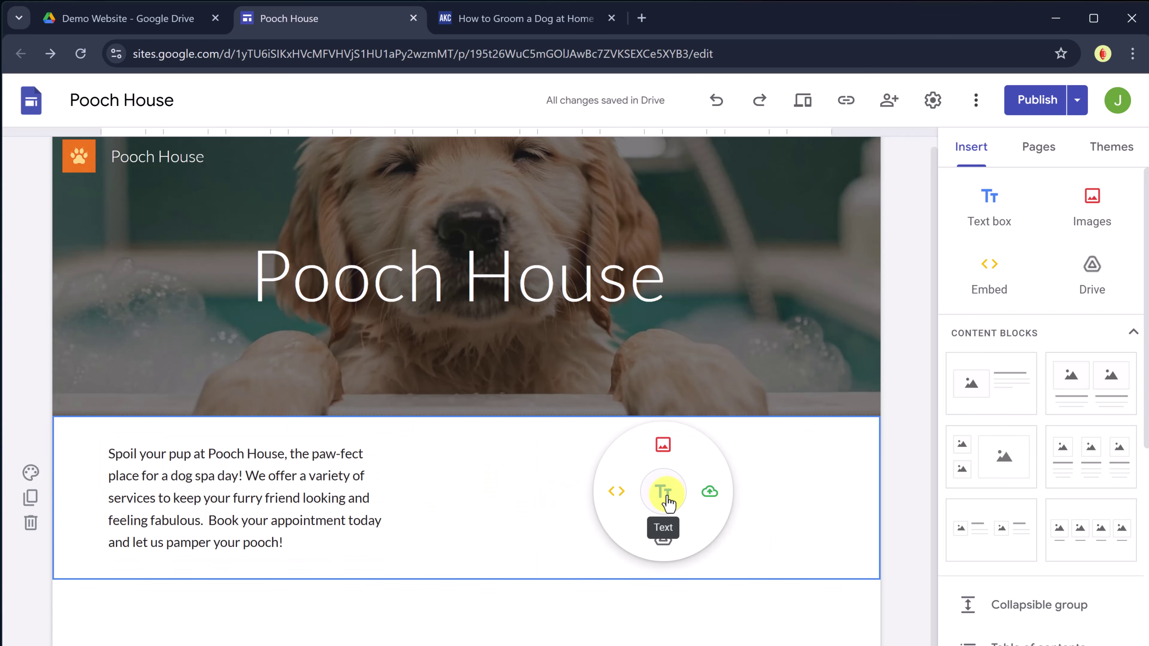
click(662, 448)
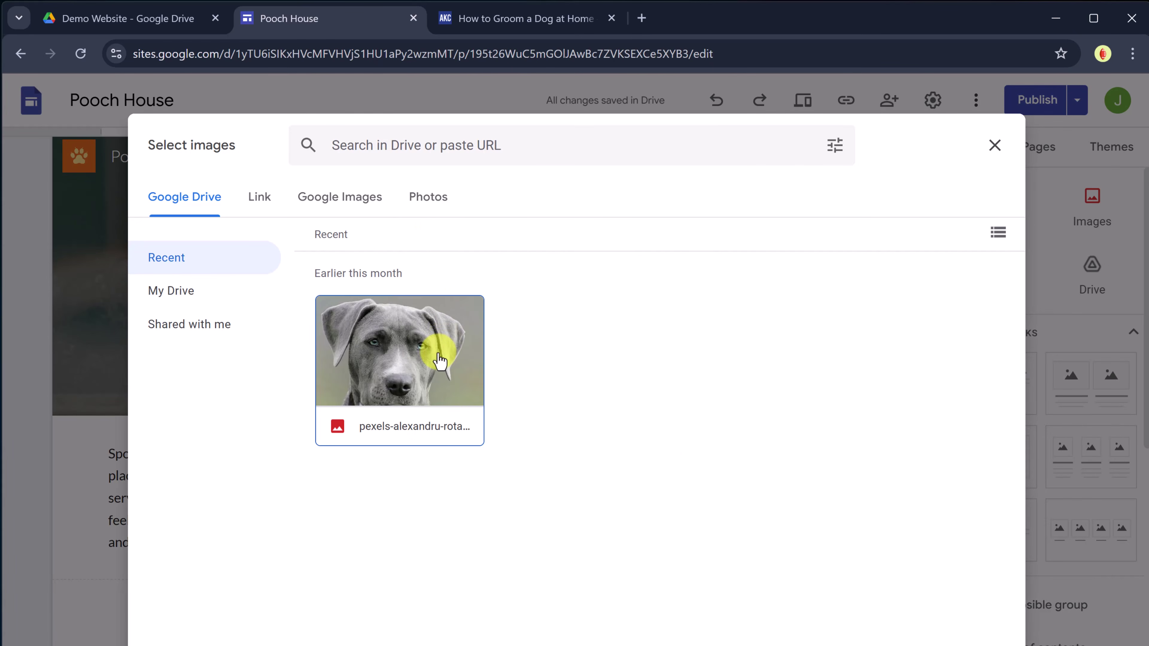
click(432, 361)
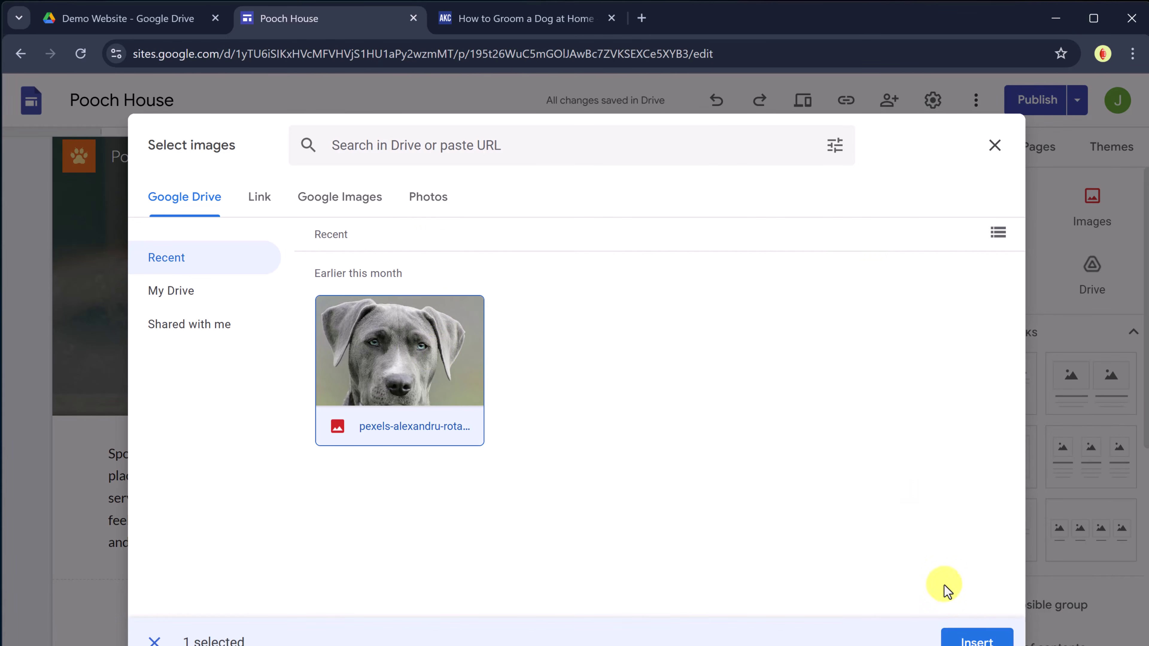
click(968, 635)
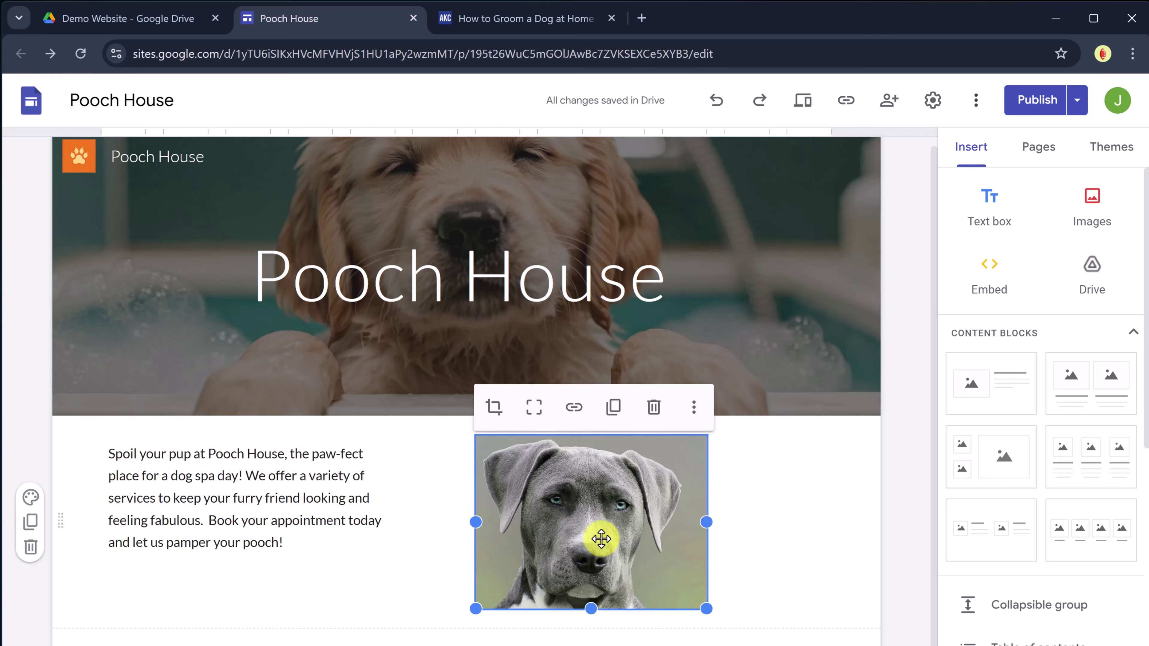
Move the dog photo one column to the right and enlarge it from its lower-left corner toward the introduction text
drag(598, 536, 595, 559)
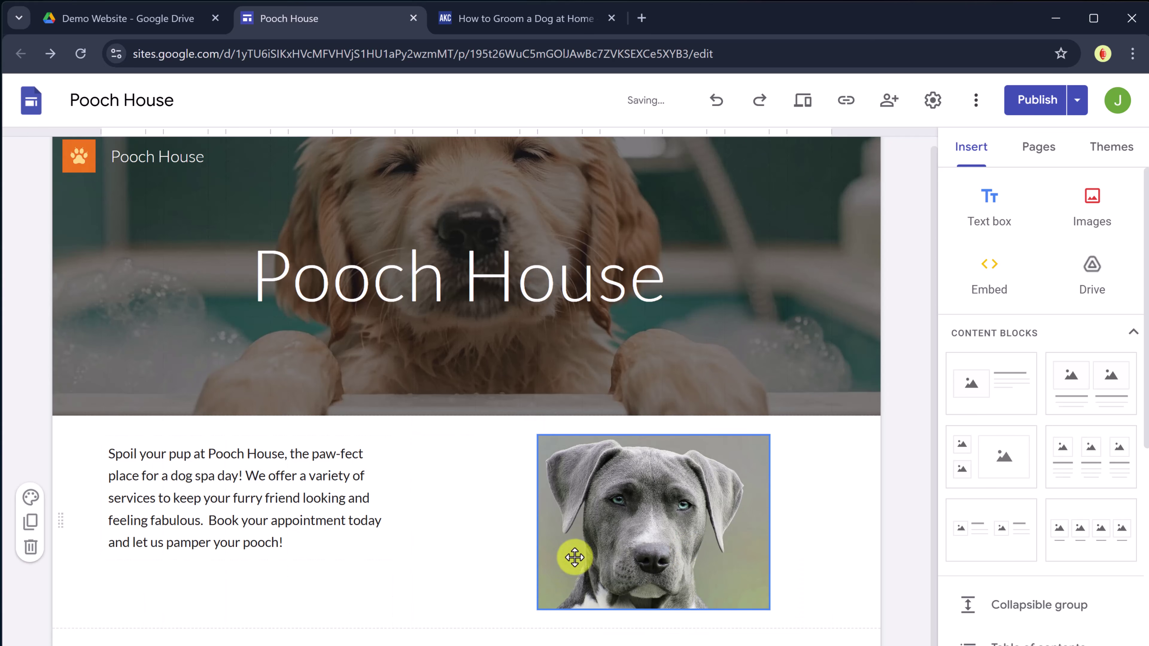
click(559, 585)
drag(538, 609, 449, 627)
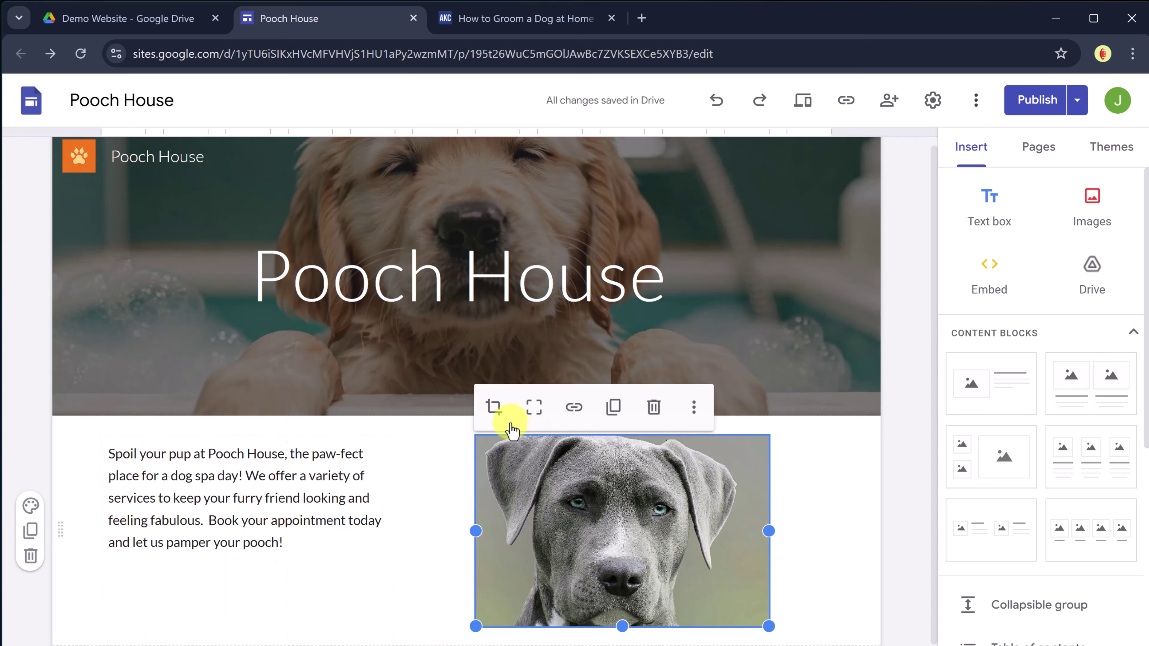
Crop the dog photo by zooming in on the dog's face and shifting it slightly within the frame
click(493, 407)
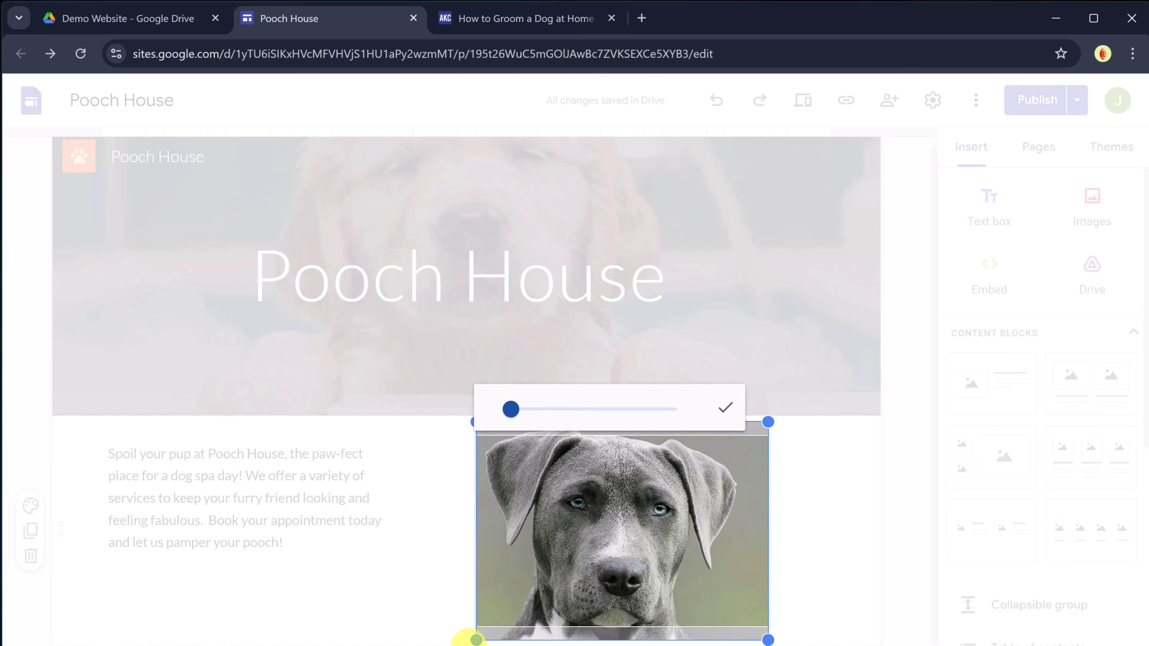
drag(511, 409, 535, 415)
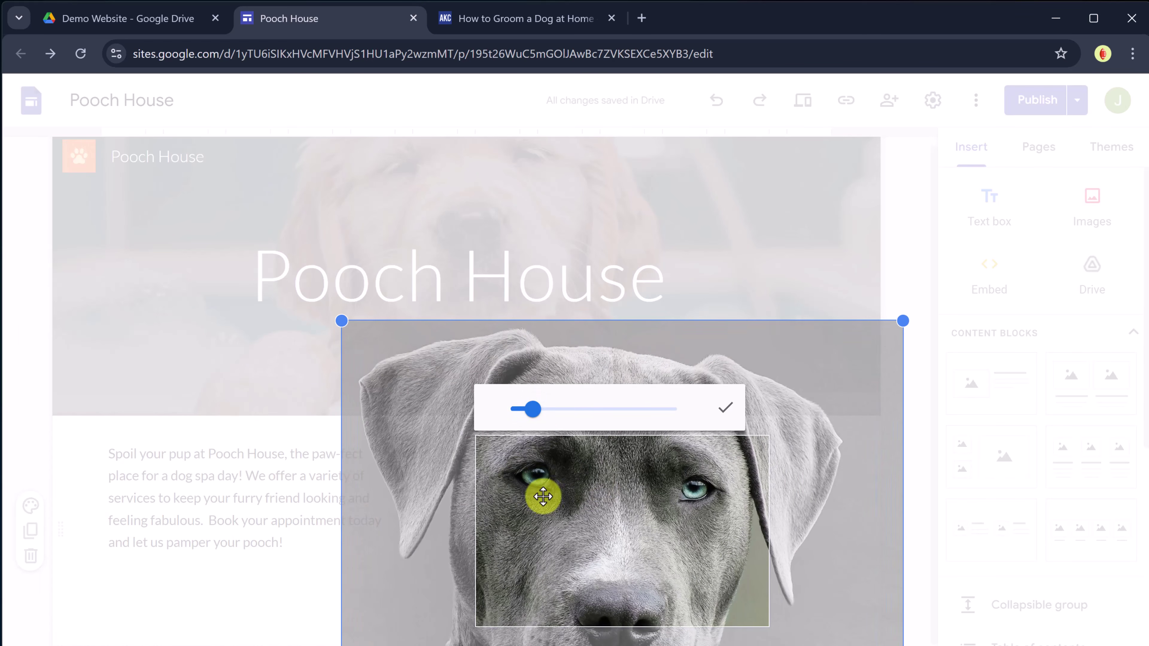
drag(624, 549, 628, 555)
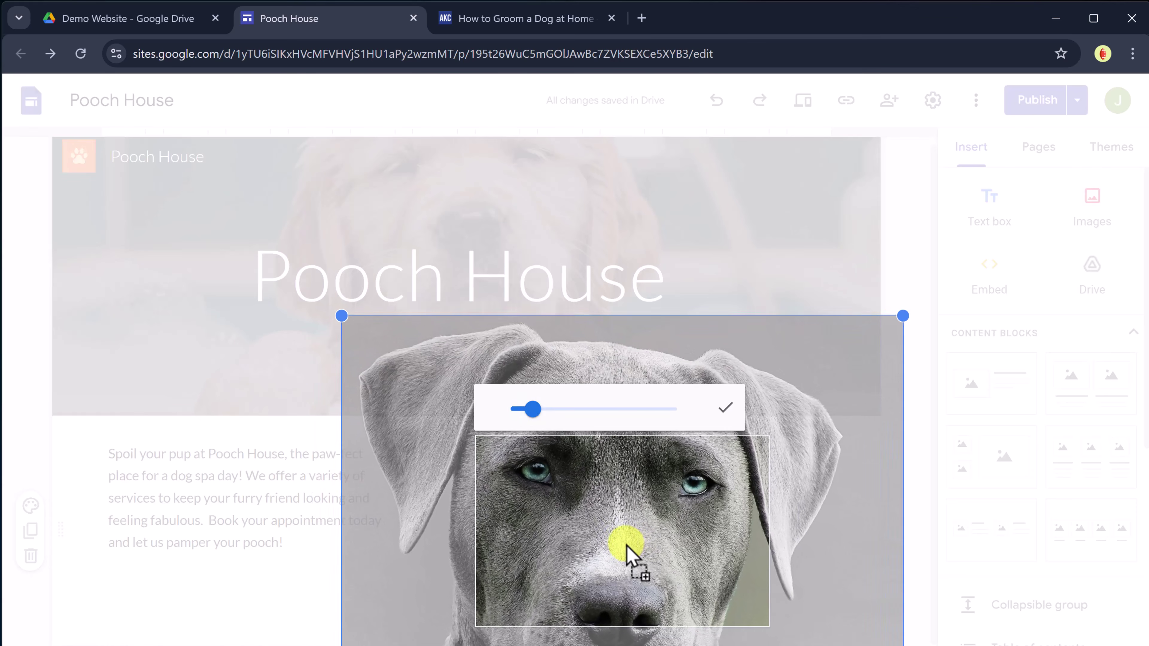
click(730, 409)
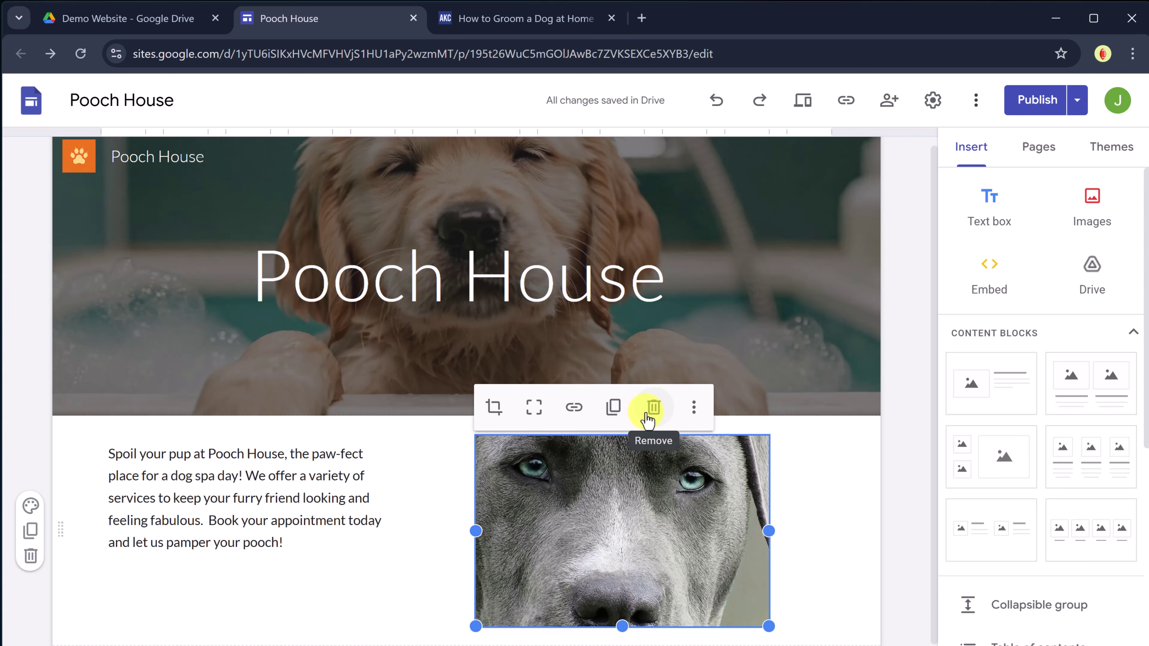
Replace the dog photo with image3.jpg uploaded from the Images folder
click(689, 413)
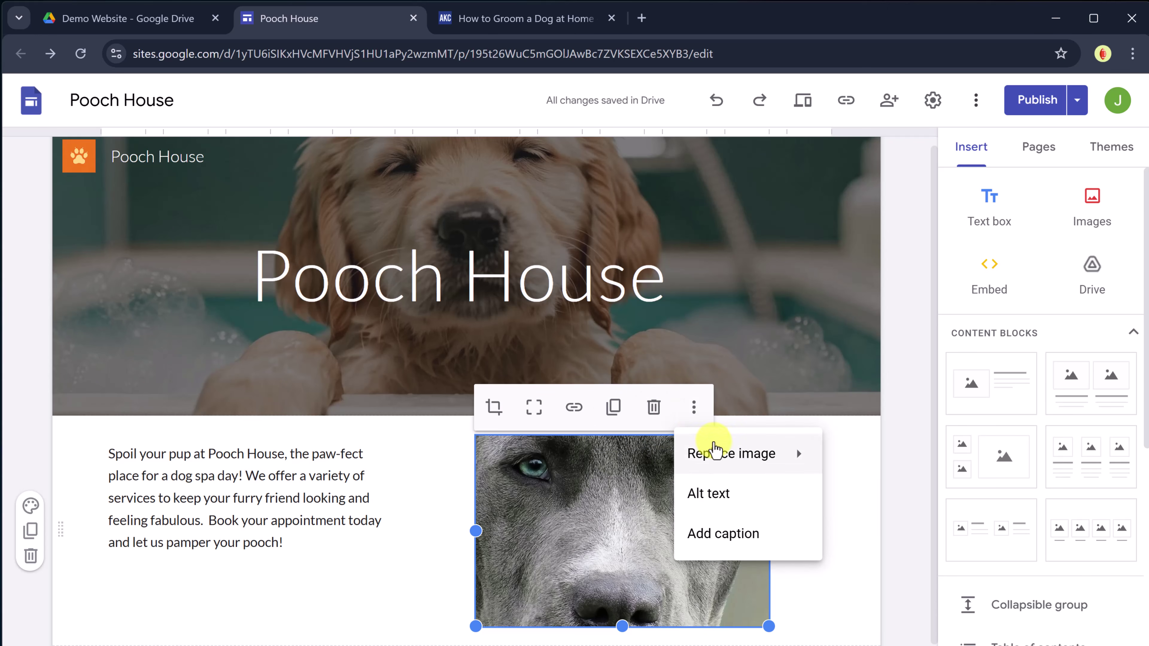
mouse_move(717, 450)
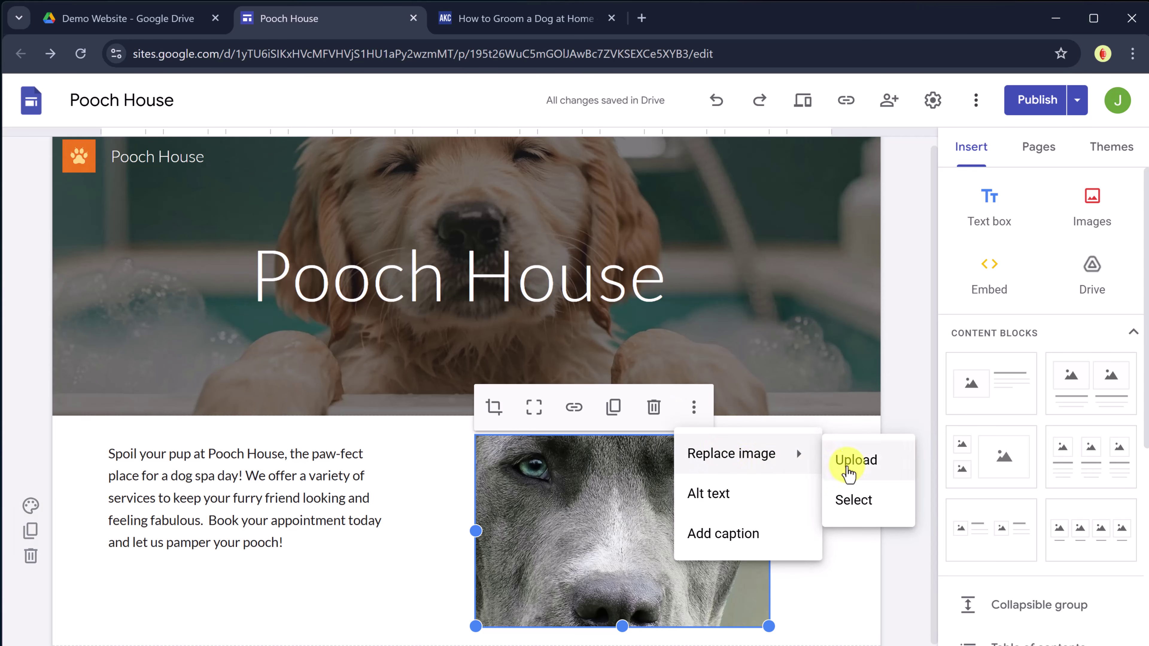
click(849, 464)
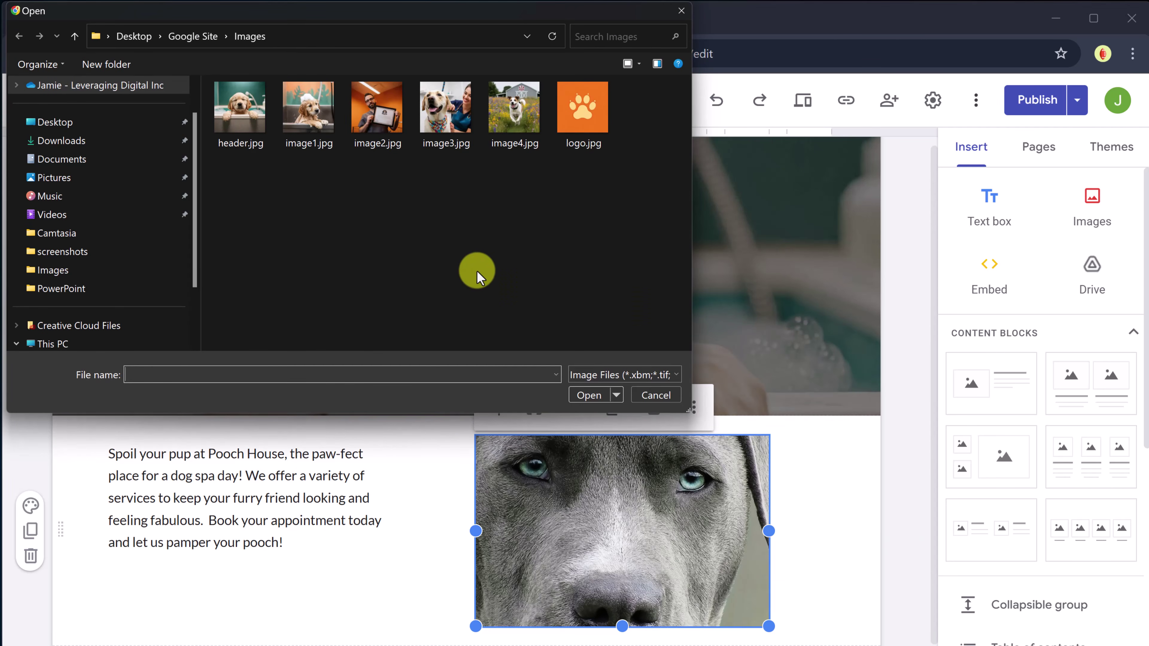
click(446, 108)
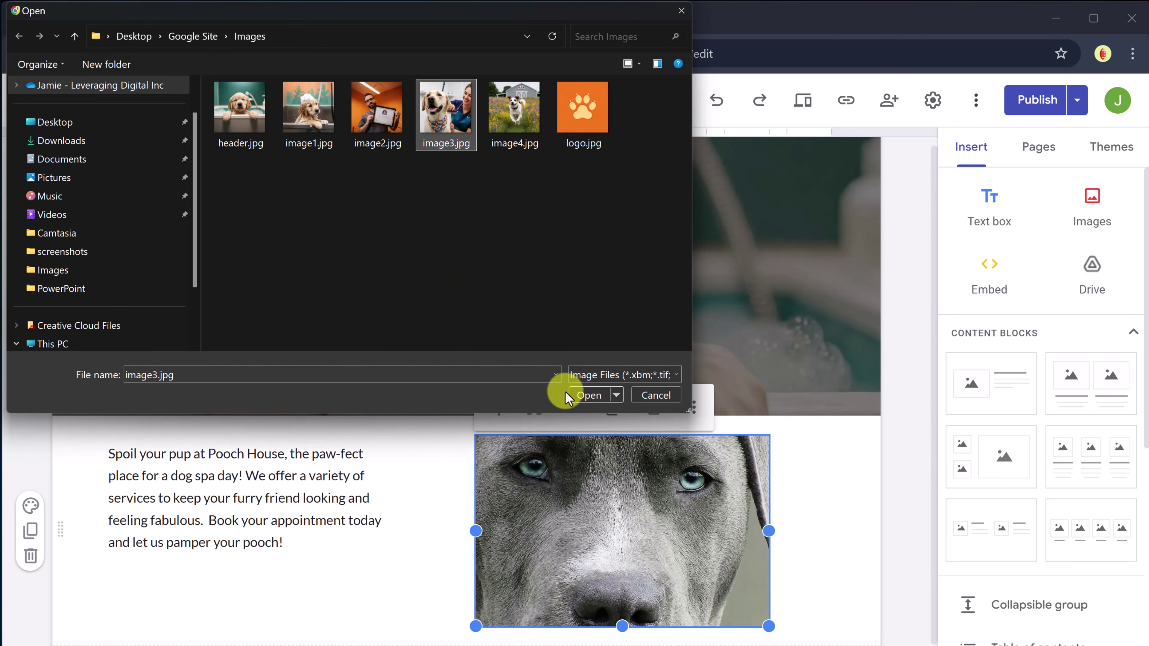
click(587, 396)
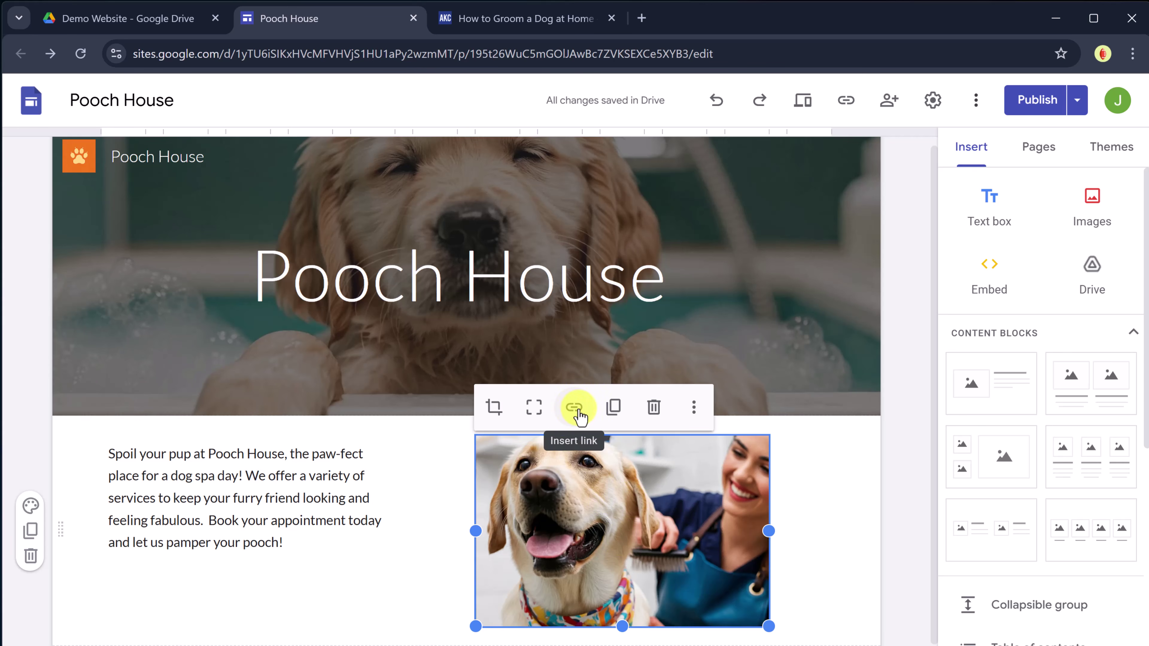
Link the grooming photo to the copied address of the AKC article "How to Groom a Dog at Home"
click(541, 21)
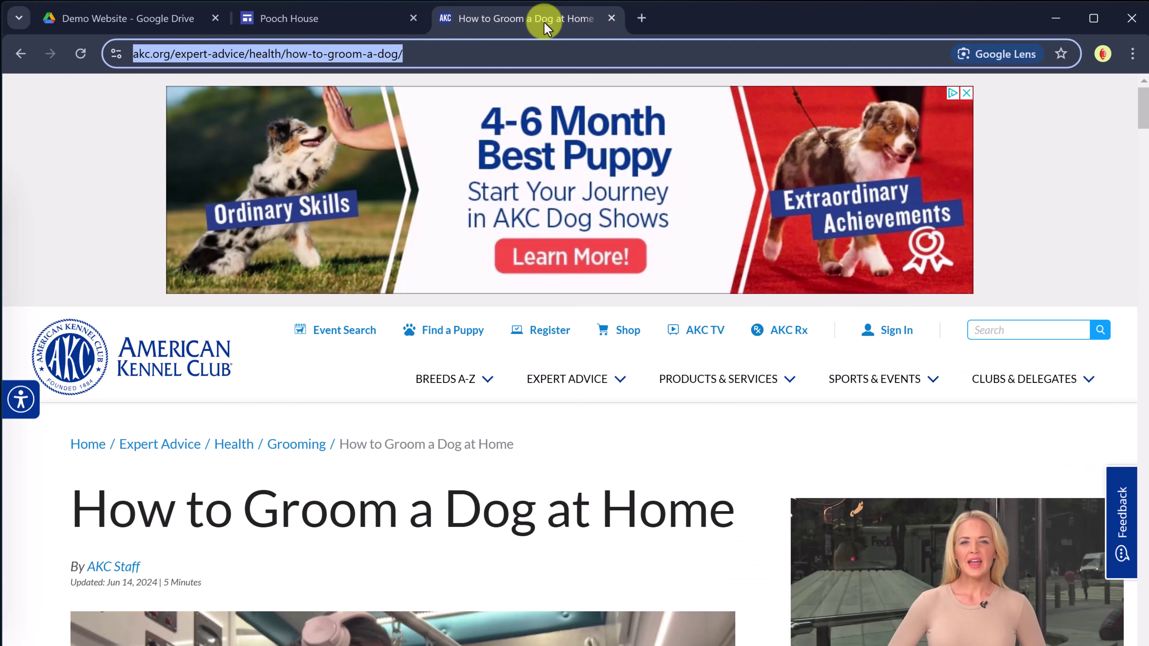
right_click(256, 58)
click(313, 192)
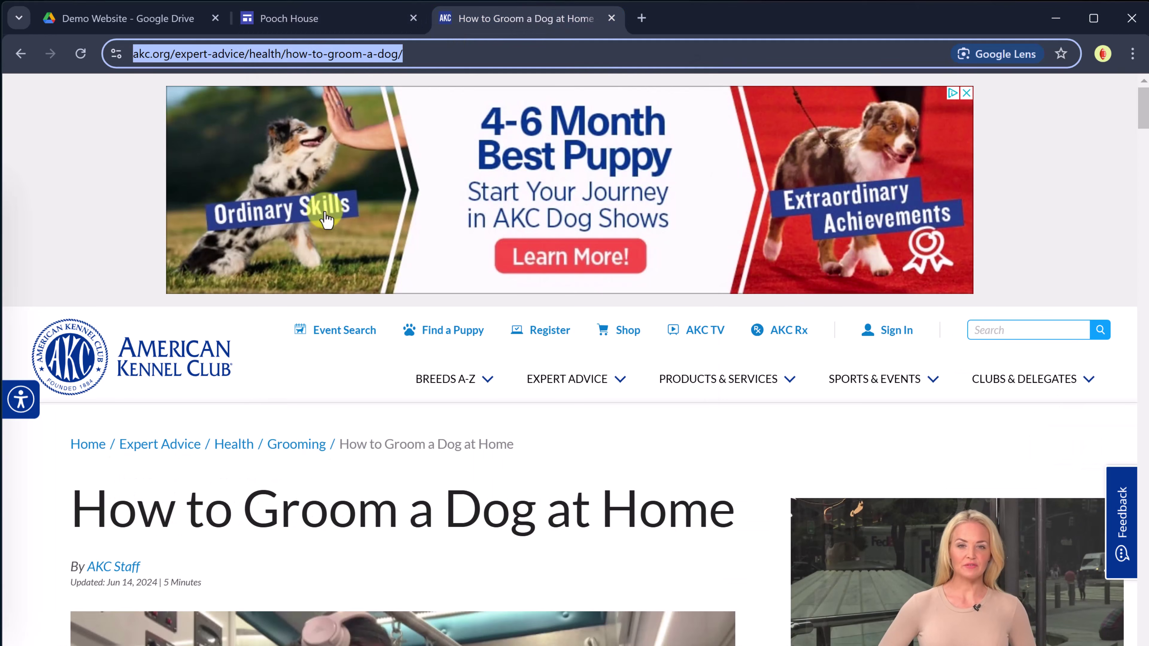
click(320, 22)
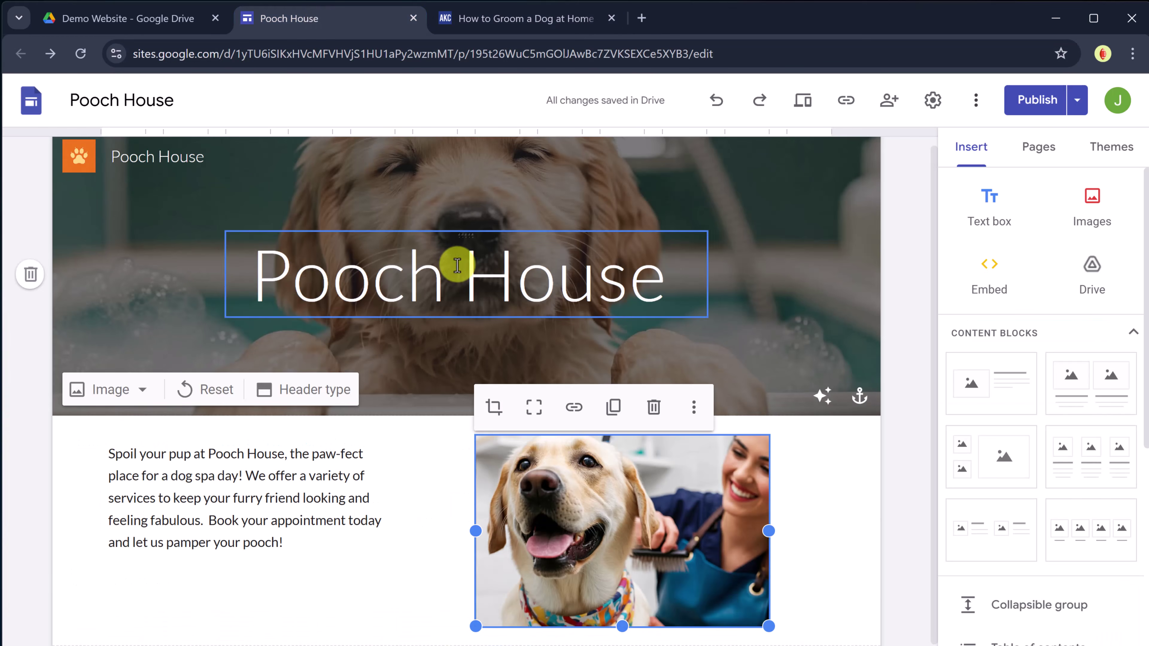
click(574, 407)
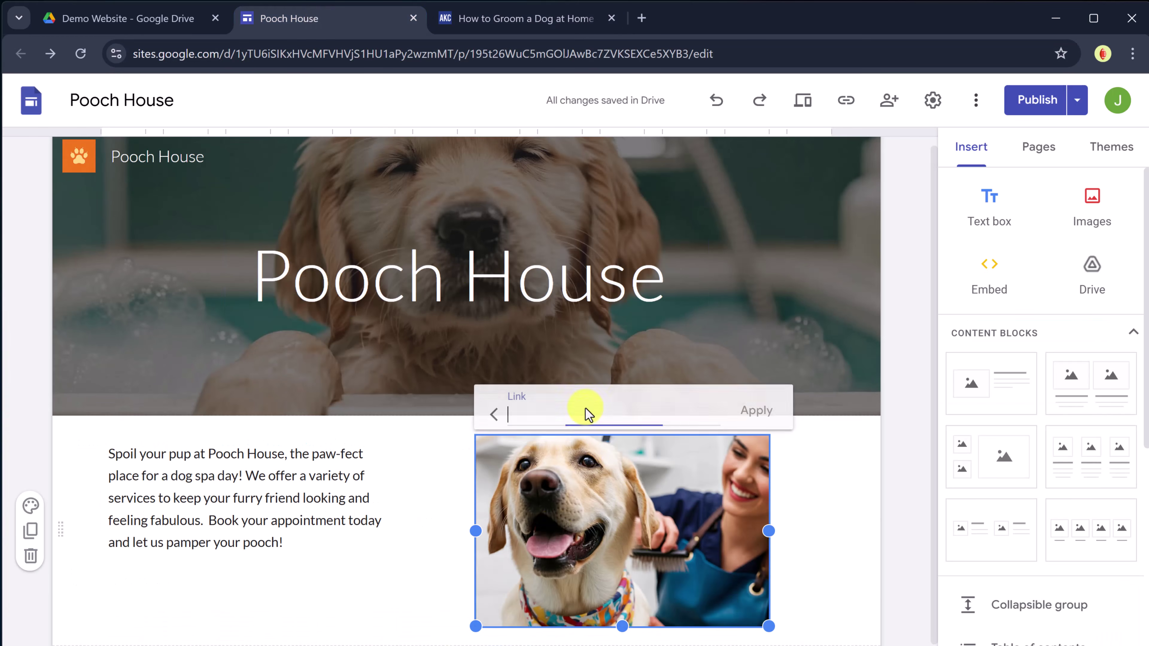
key(ctrl+v)
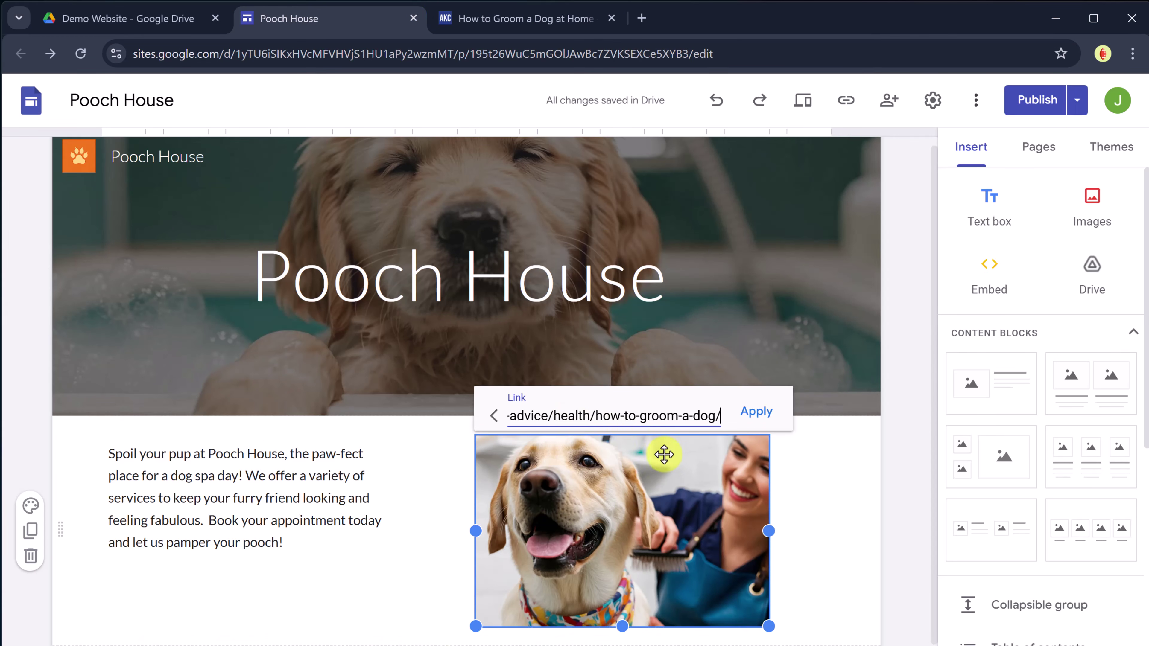
click(754, 412)
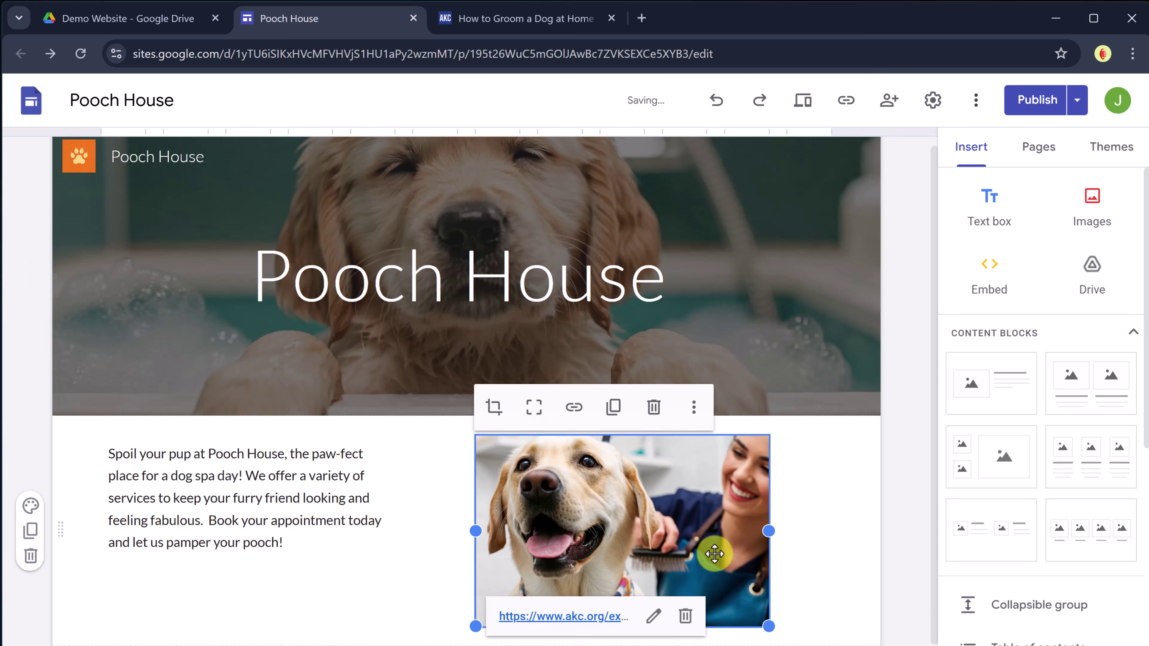
Test the photo's link by following it through to the AKC article, and return to the site editor
click(588, 617)
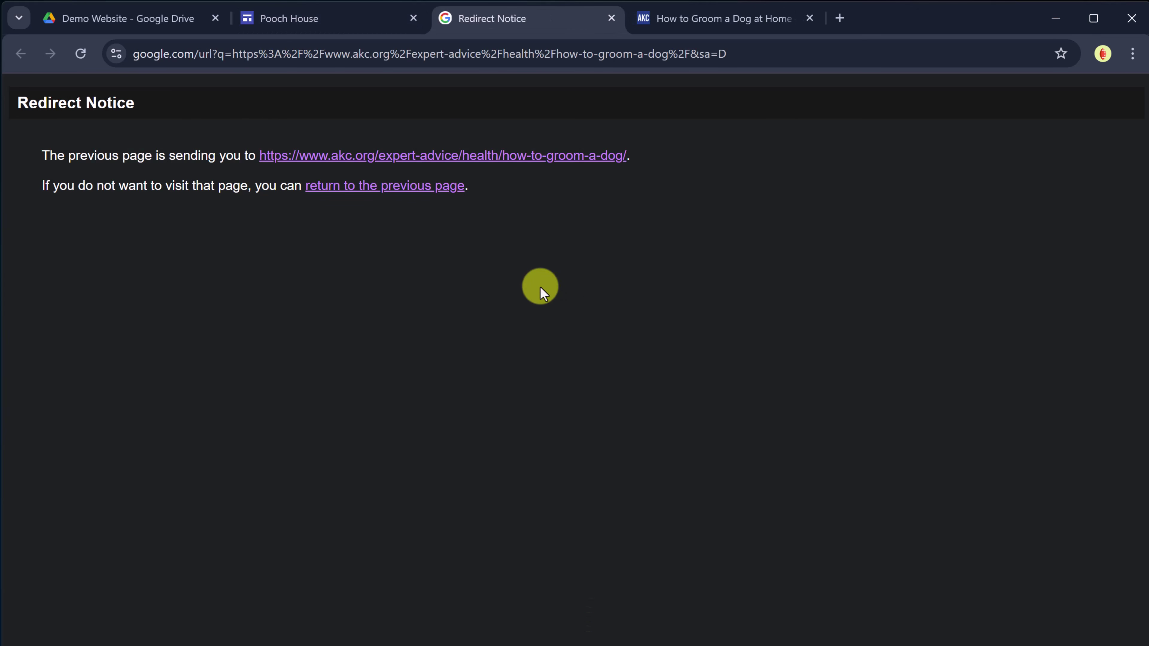
click(513, 158)
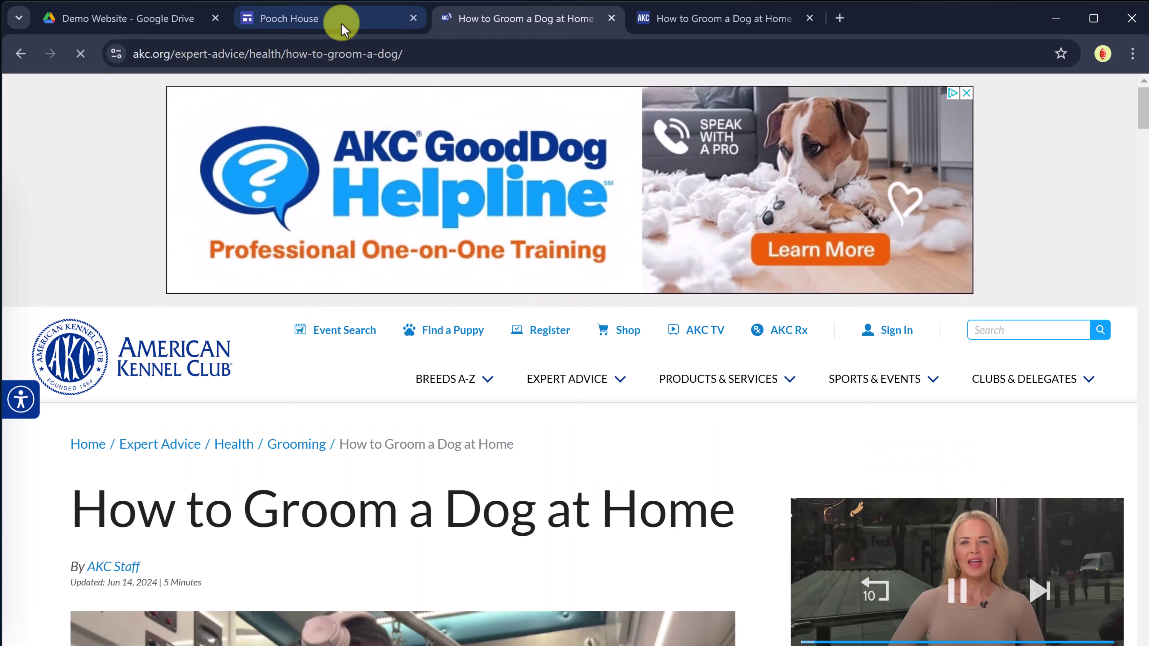
click(343, 25)
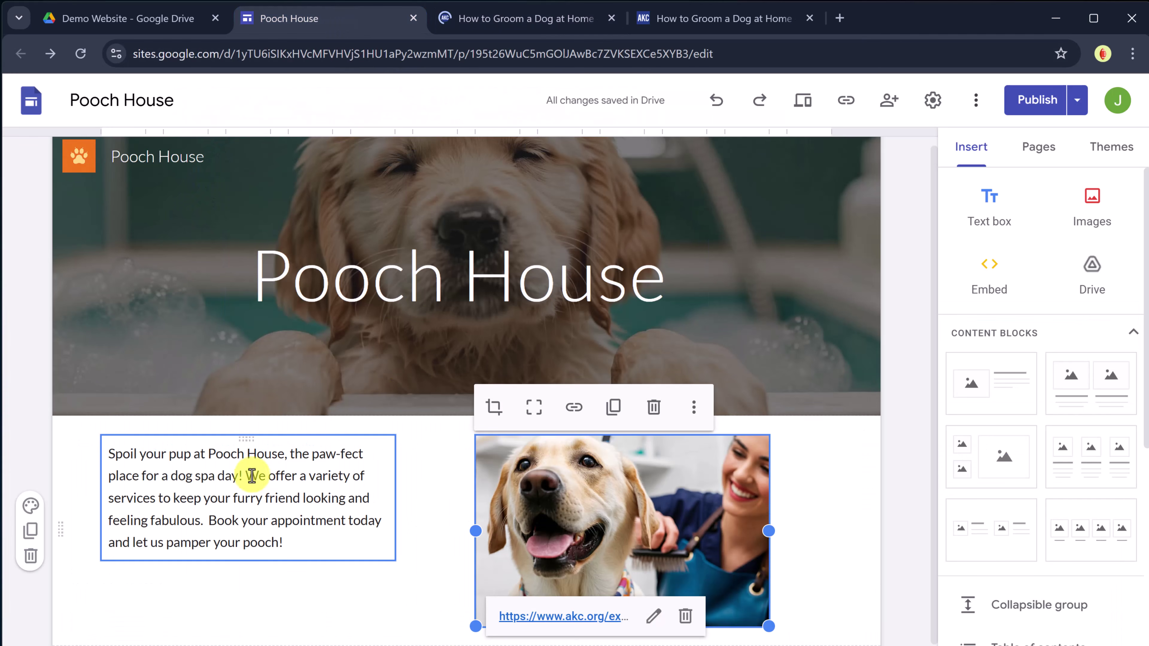
Link the words "We offer" in the introduction text to the same AKC dog grooming article
drag(243, 476, 301, 476)
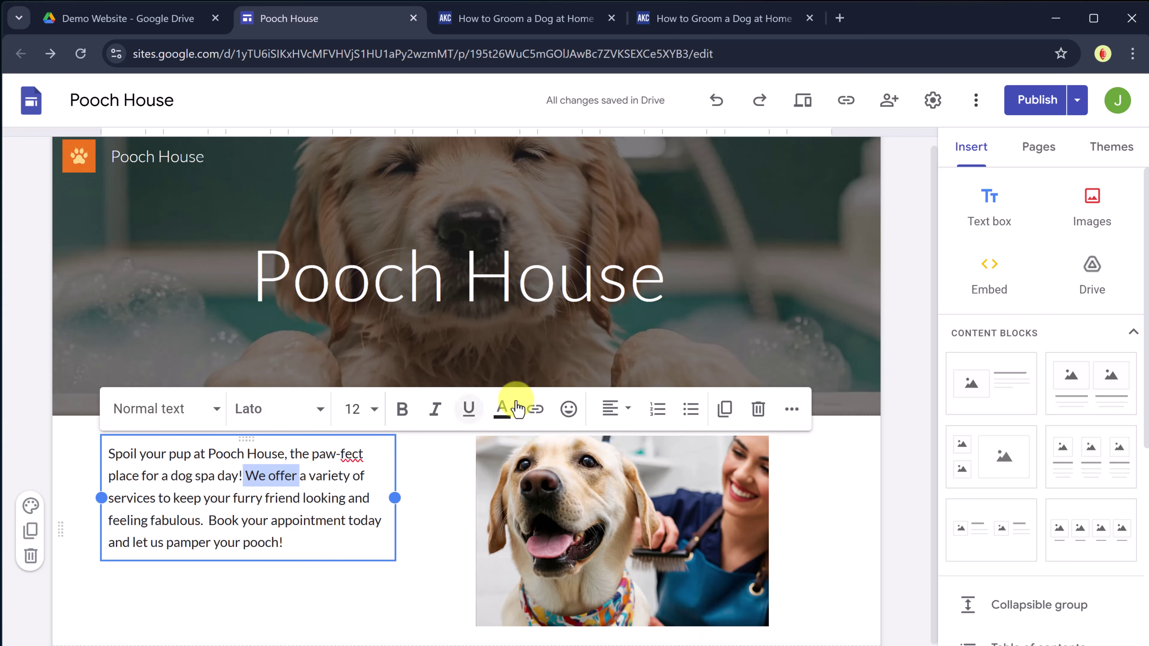
click(545, 412)
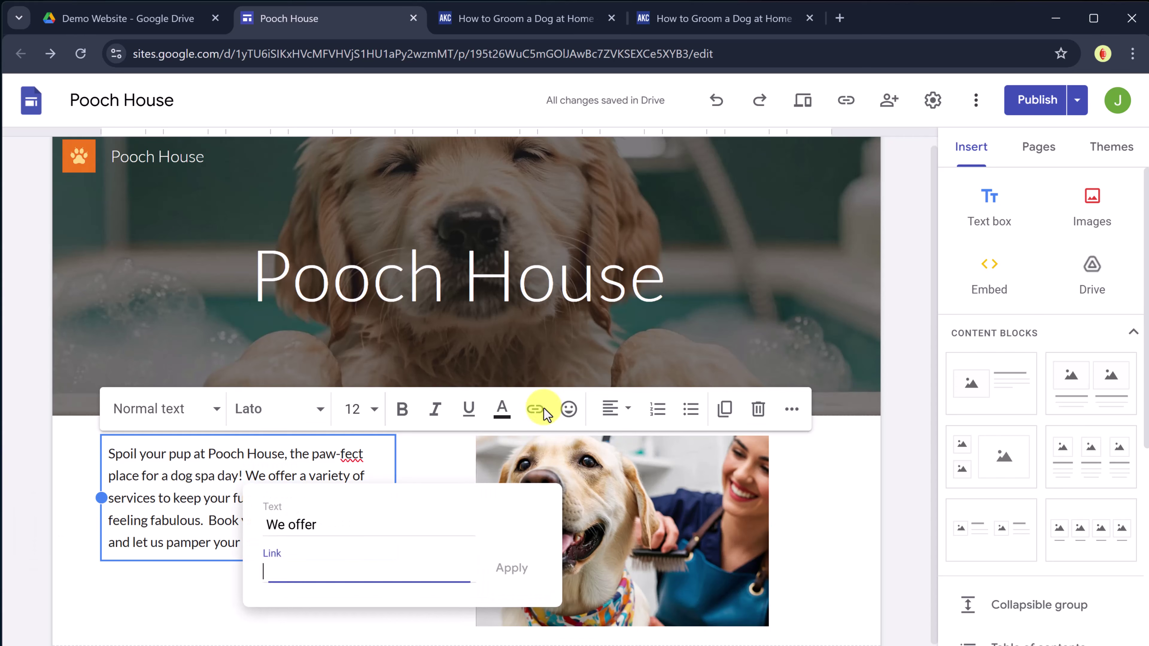
key(ctrl+v)
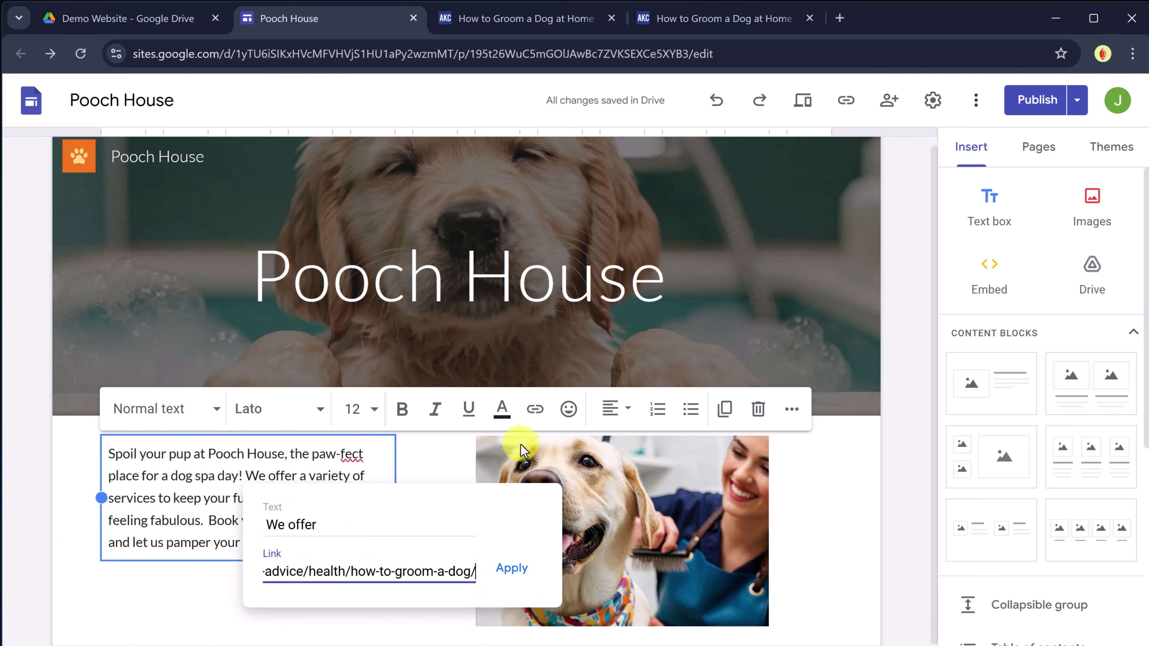
click(515, 569)
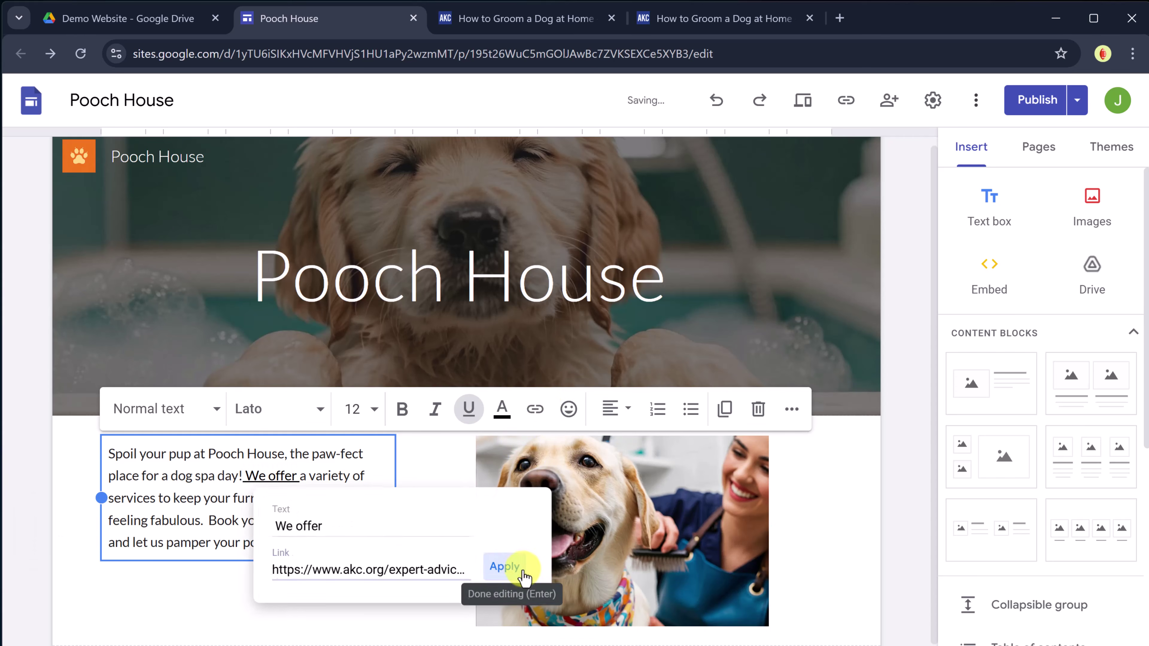
click(278, 475)
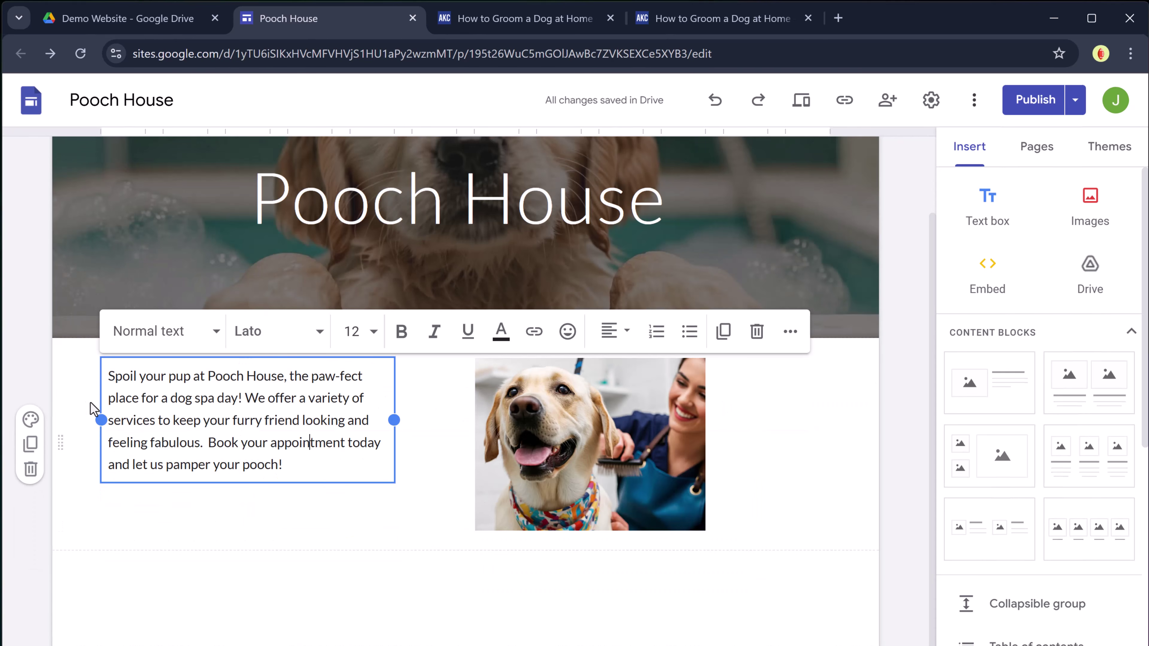
Apply section color Style 3 to the introduction section and check its background image options
click(42, 428)
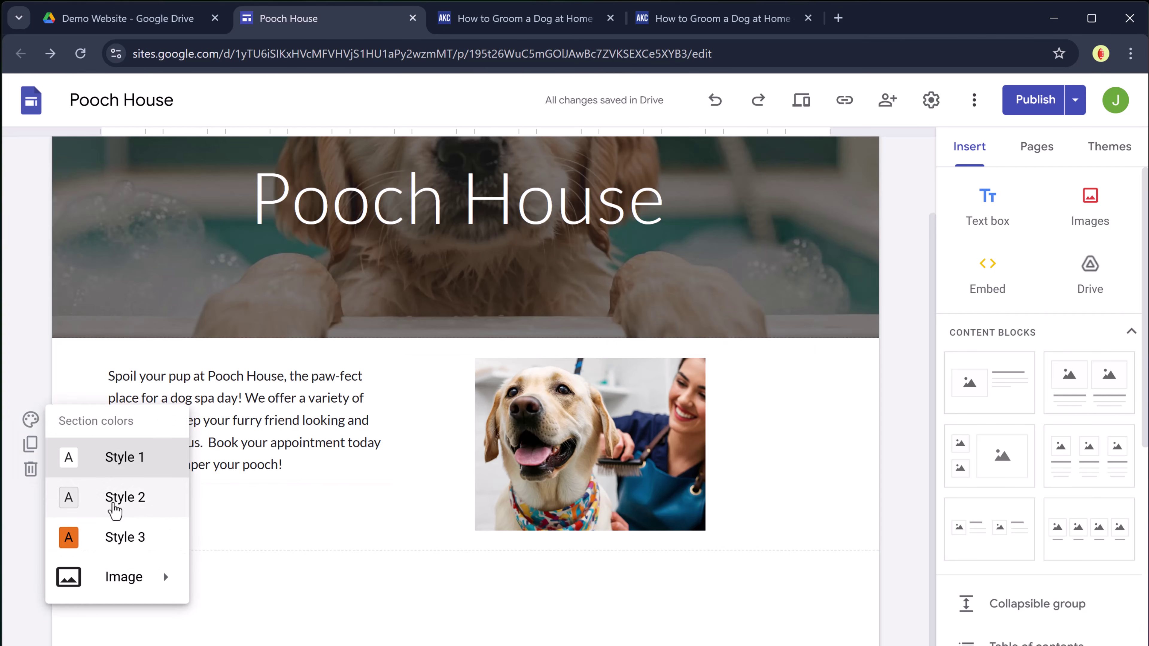
click(136, 538)
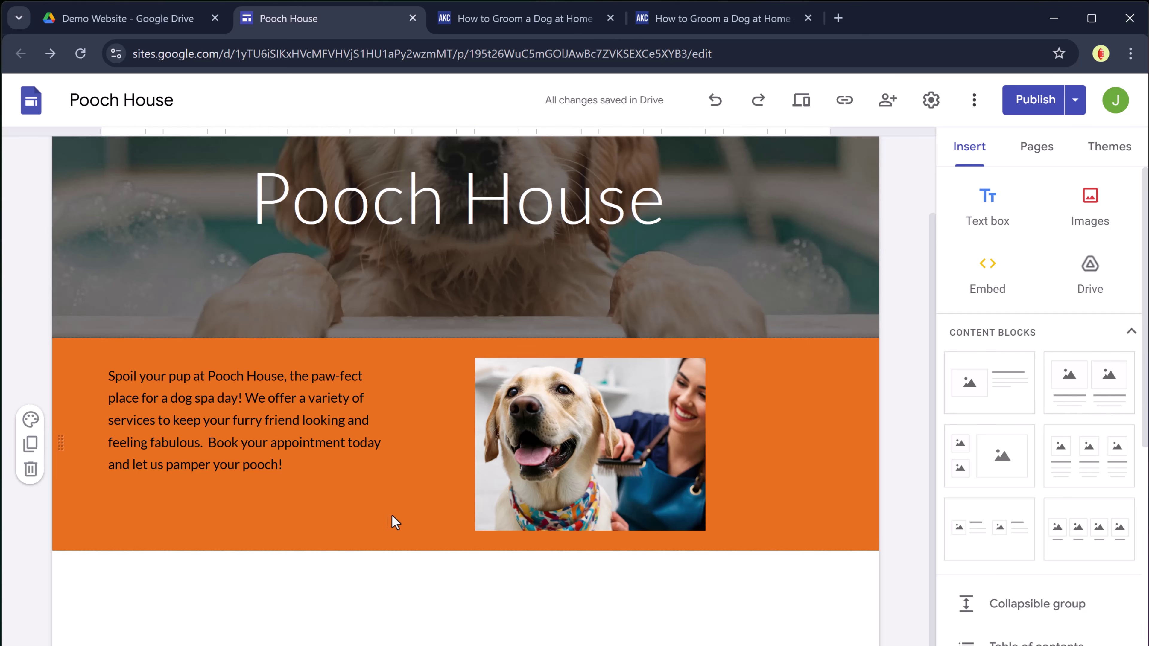
click(28, 423)
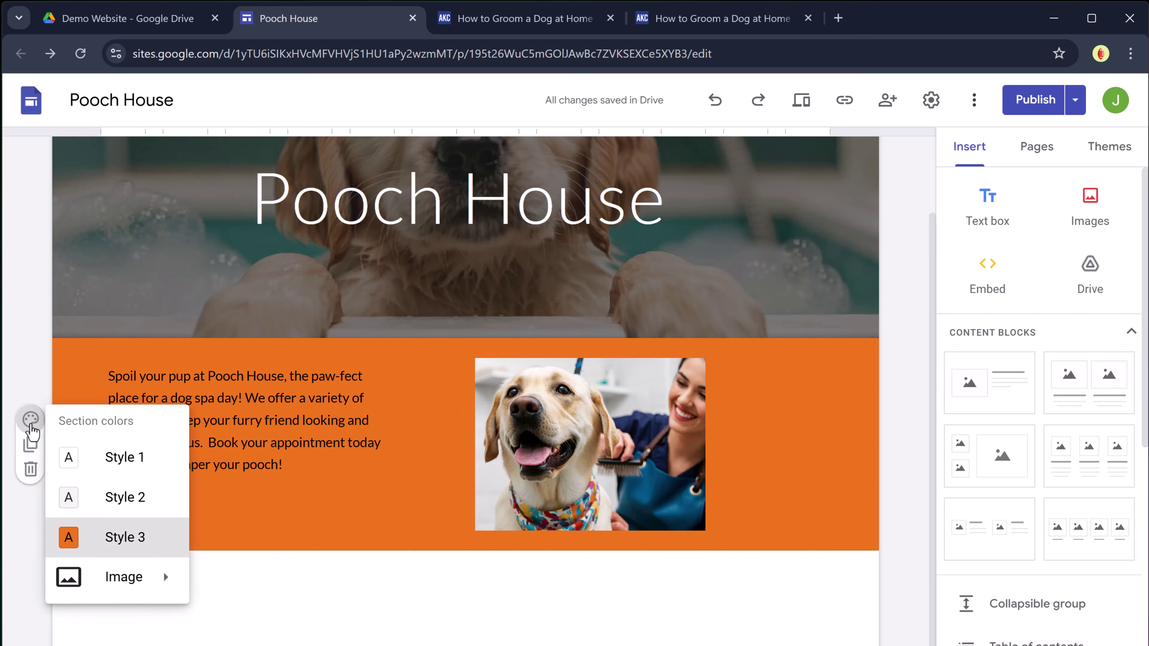
mouse_move(161, 576)
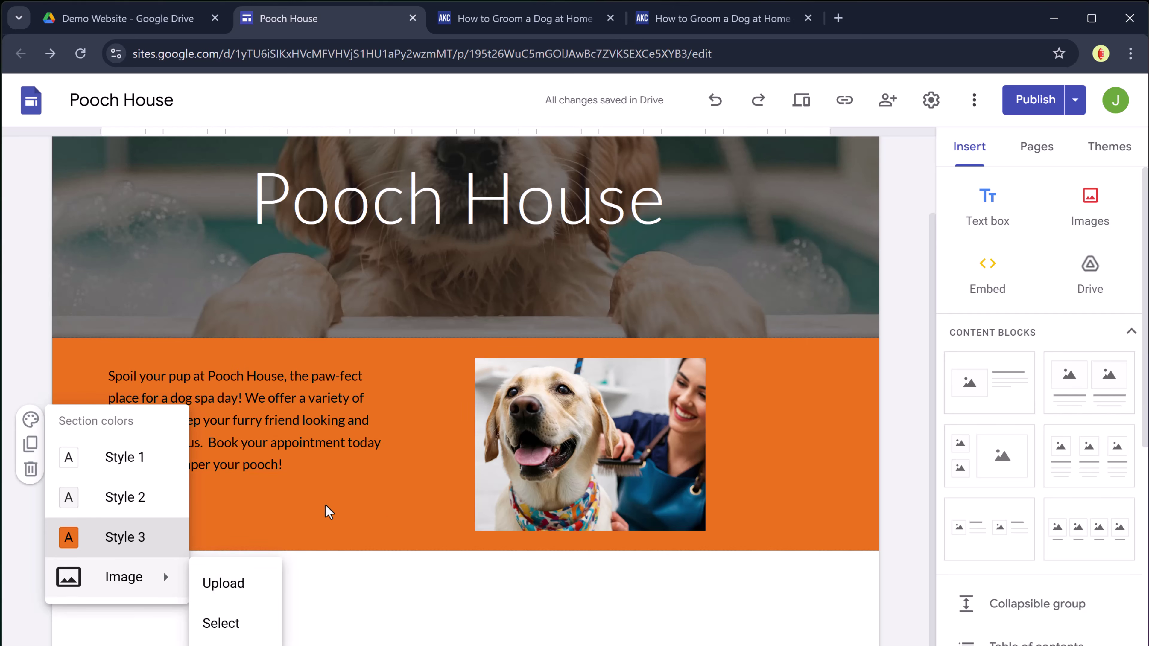
click(51, 446)
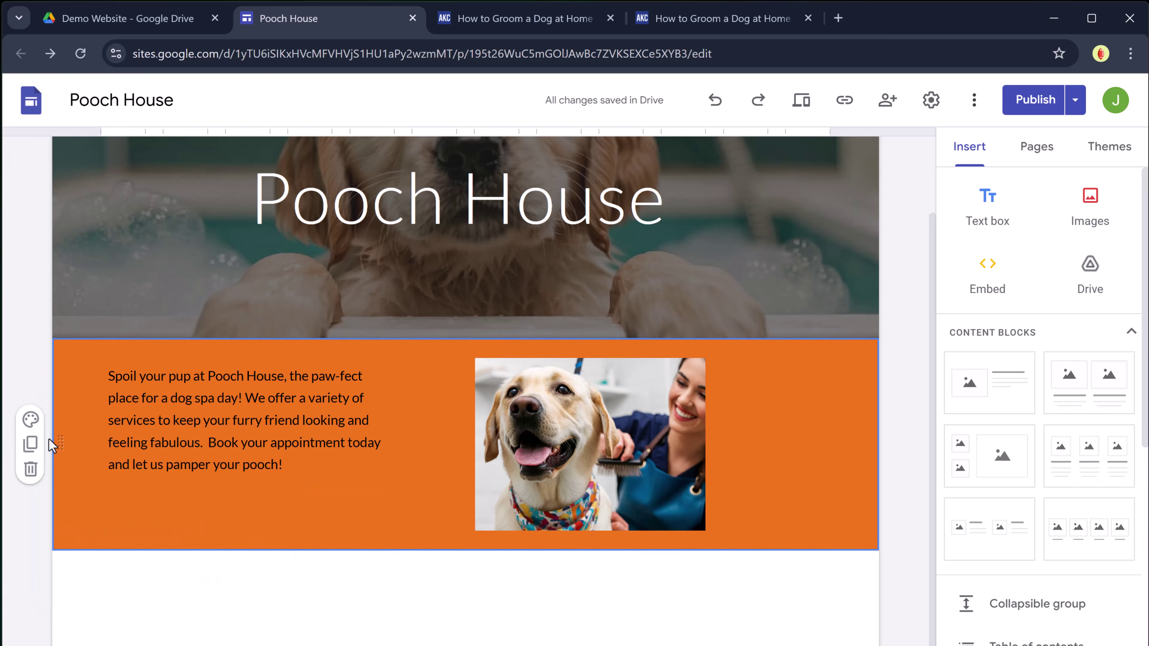
Delete the whole introduction section with its text and photo from below the header
click(31, 470)
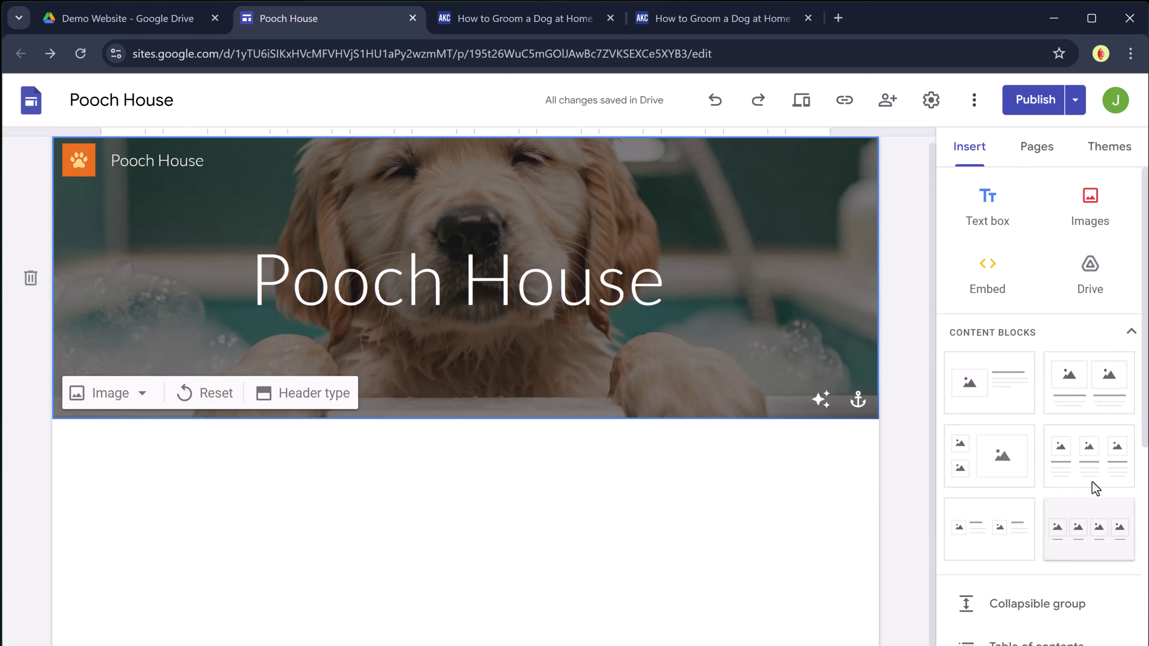
Insert the content block with one image beside text below the header and upload image3.jpg into its image placeholder
click(1003, 405)
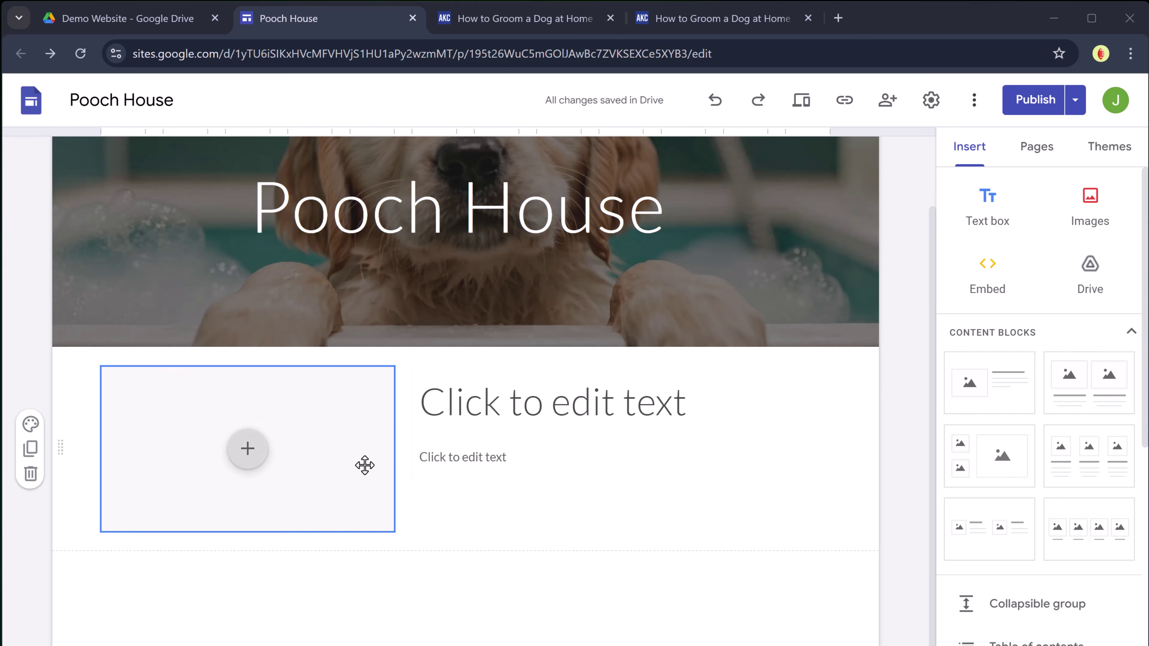
click(246, 463)
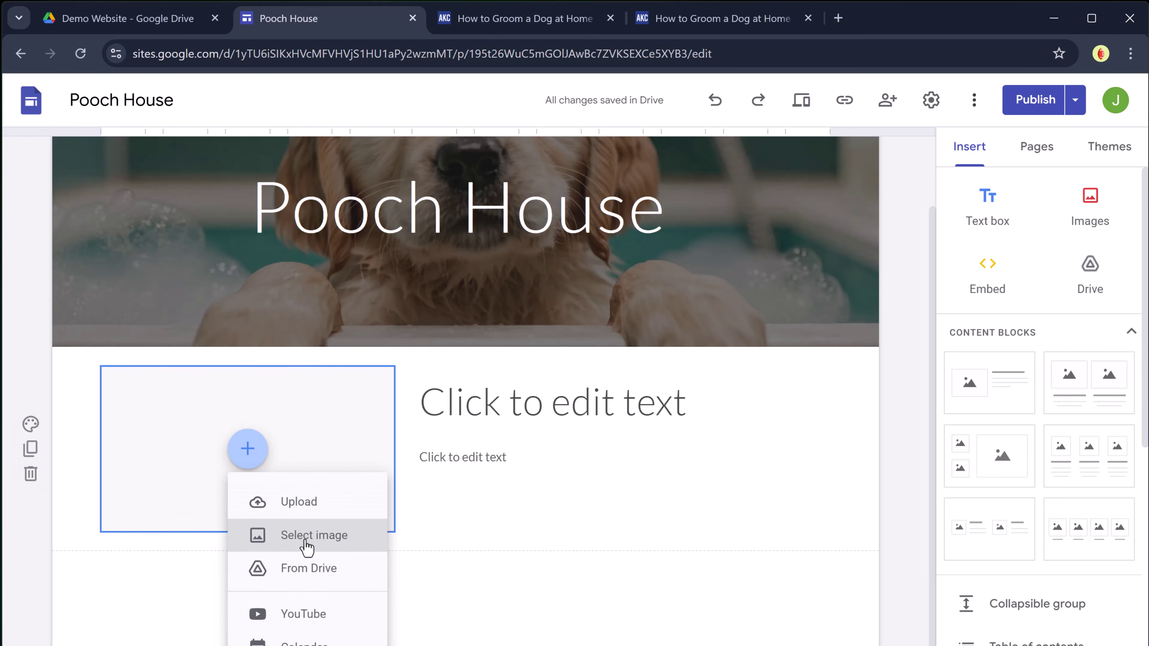
click(317, 513)
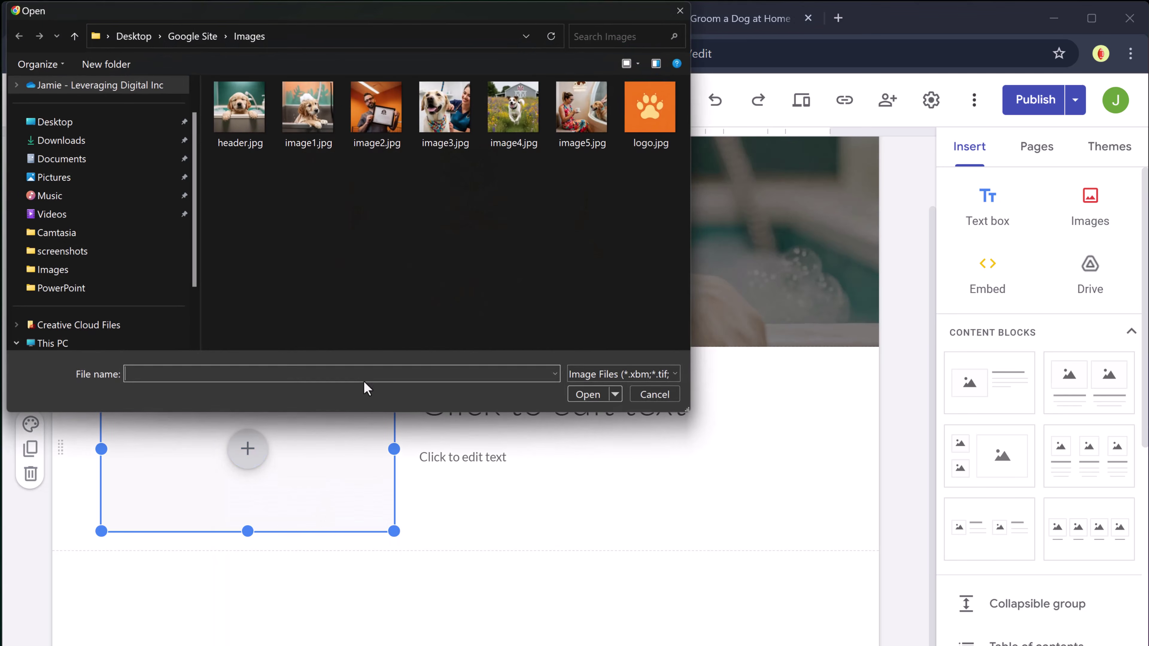
click(452, 127)
click(587, 395)
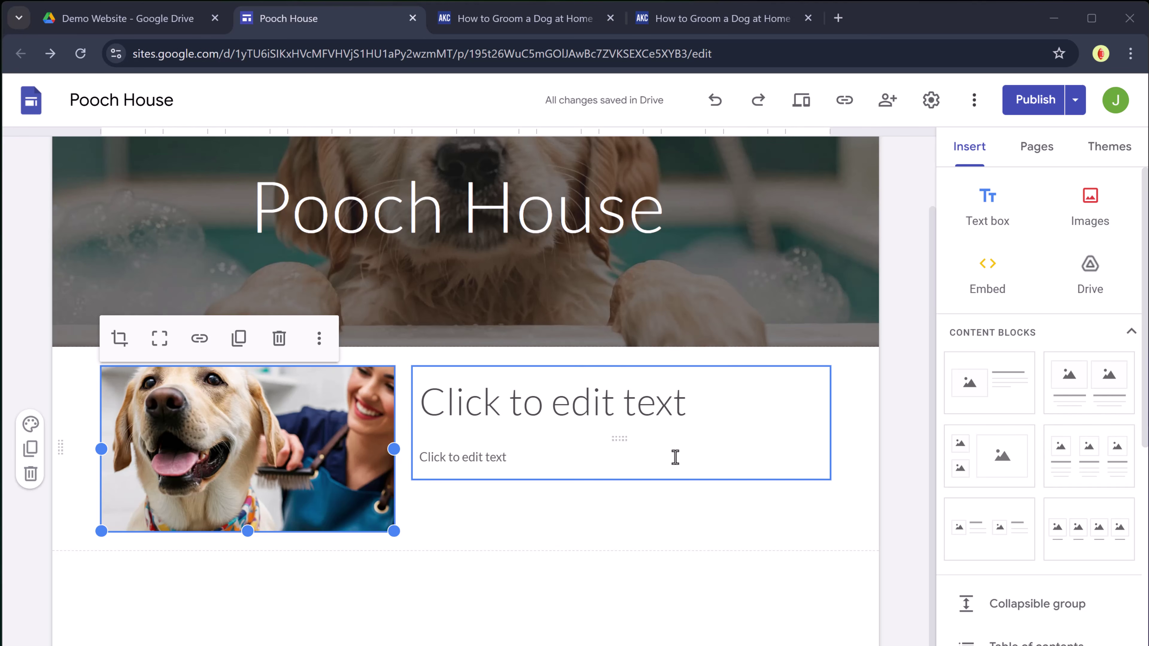
Title the new content block "Welcome to Pooch House" and set the title's font size to 24
click(606, 407)
text(Welcome to Pooch House)
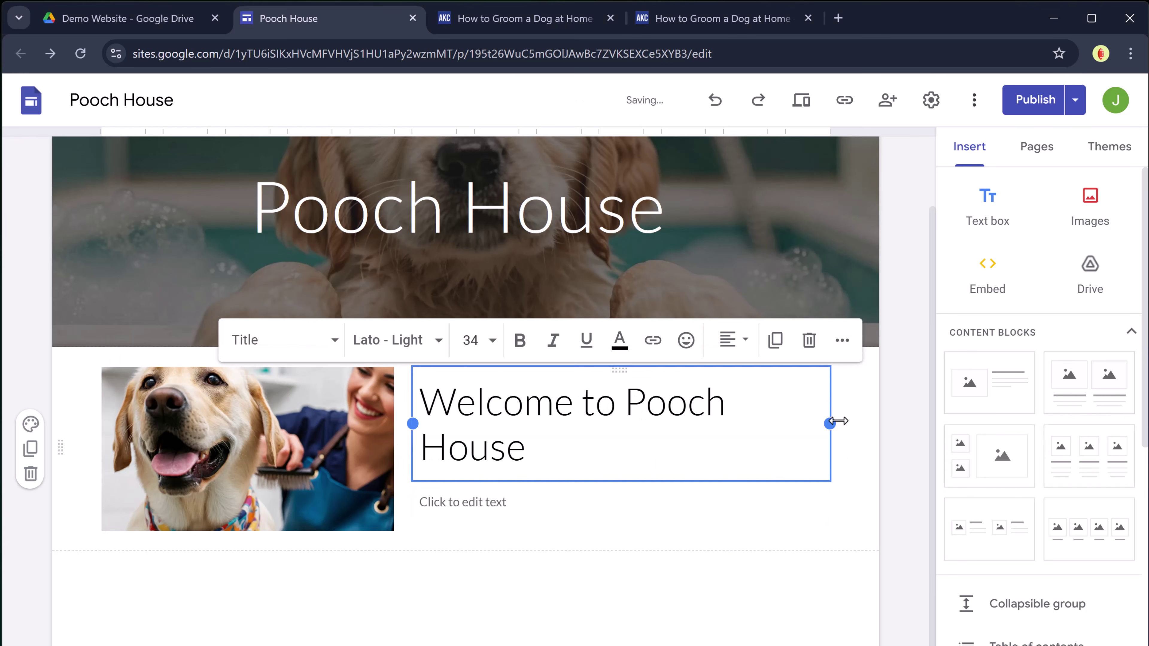
drag(518, 441, 433, 398)
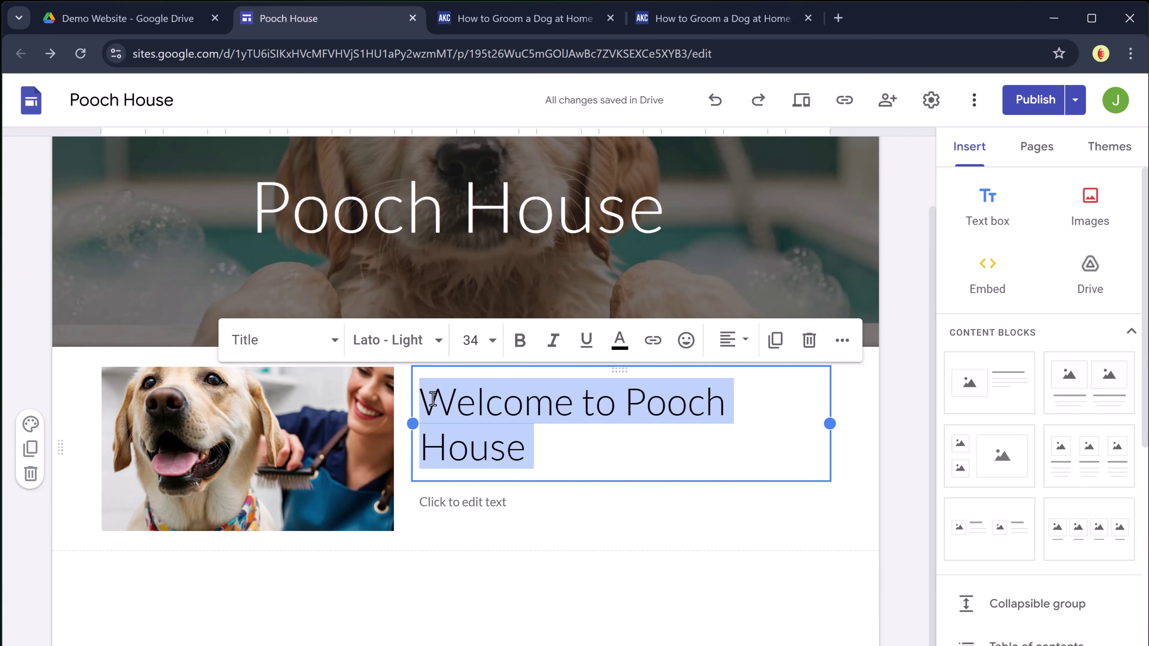
click(496, 339)
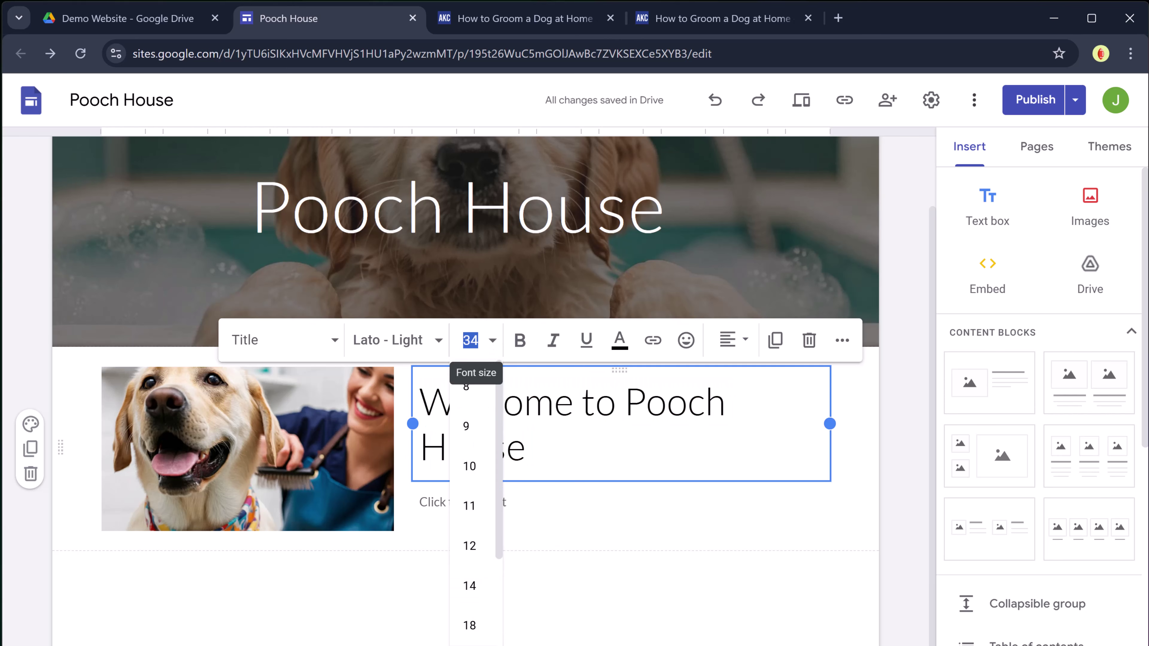
text(24)
key(Return)
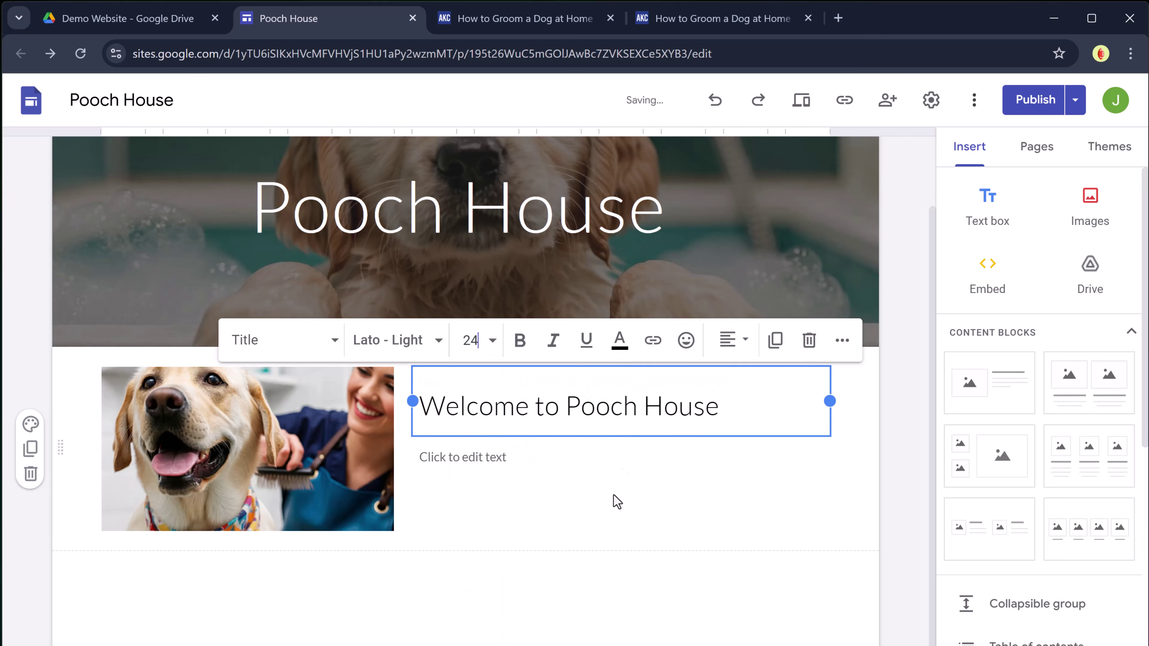
Fill in the body text from "Spoil your pup at Pooch House, the paw-fect place for a dog spa day!" to "let us pamper your pooch!"
click(482, 459)
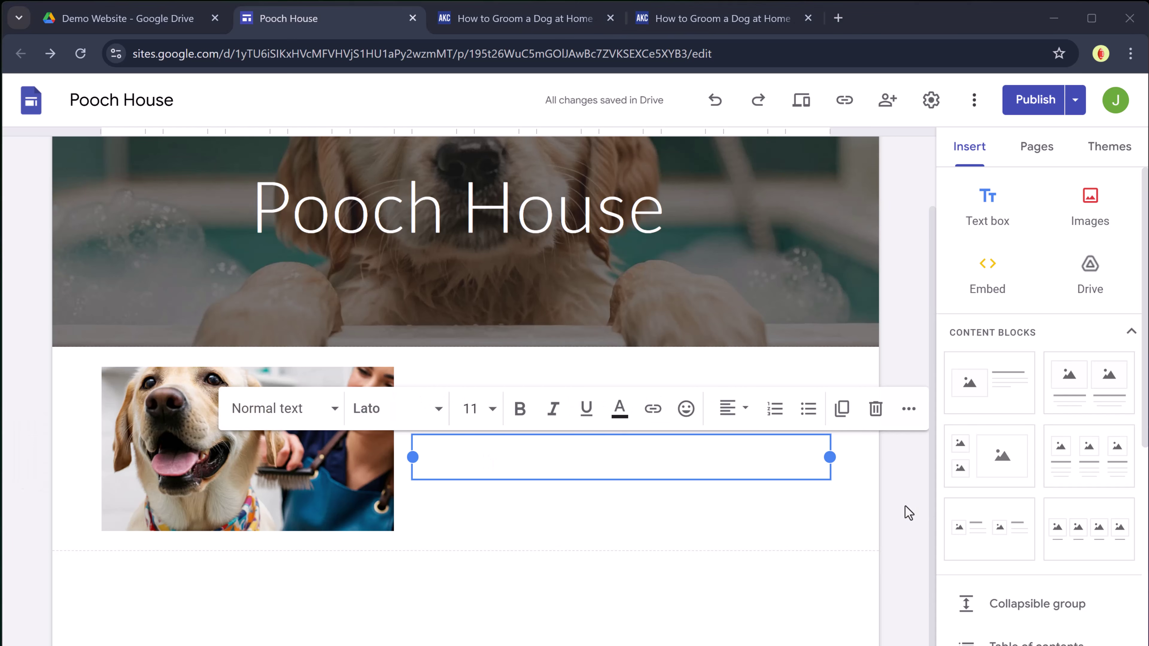
click(536, 464)
text(Spoil your pup at Pooch House, the paw-fect place for a dog spa day! We offer a variety of services to keep your furry friend looking and feeling fabulous.  Book your appointment today and let us pamper your pooch!)
click(576, 618)
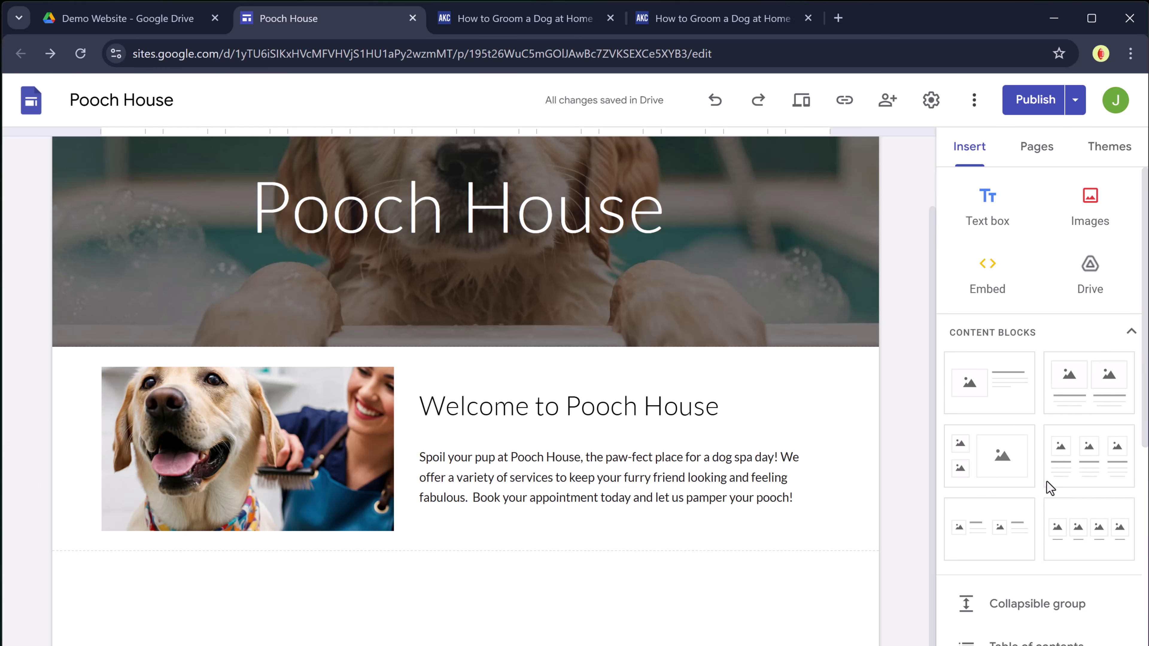
Insert the three-column image and text content block below the welcome section and upload image4.jpg into its first column
click(1090, 476)
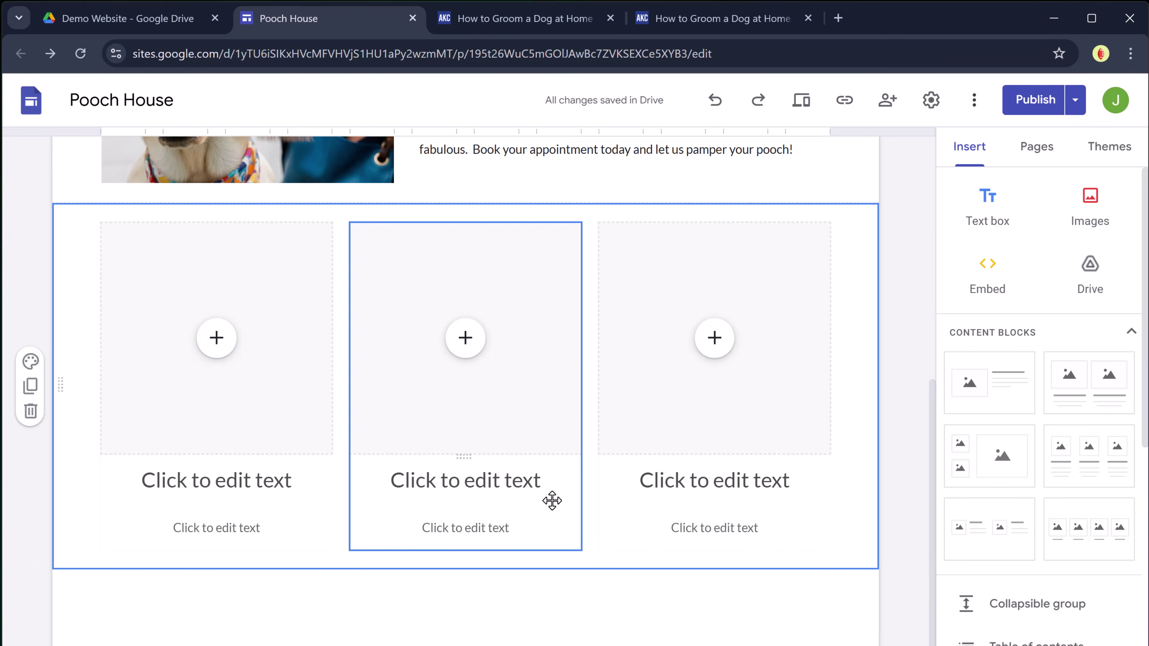
scroll(464, 492, up, 1)
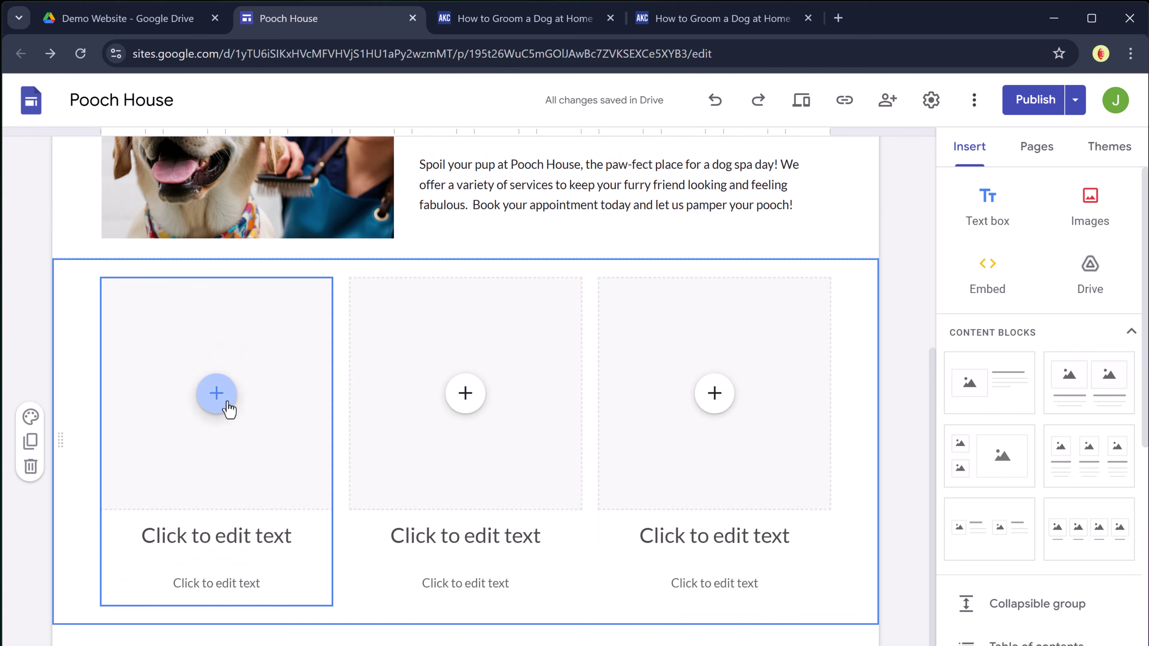
click(216, 393)
click(264, 444)
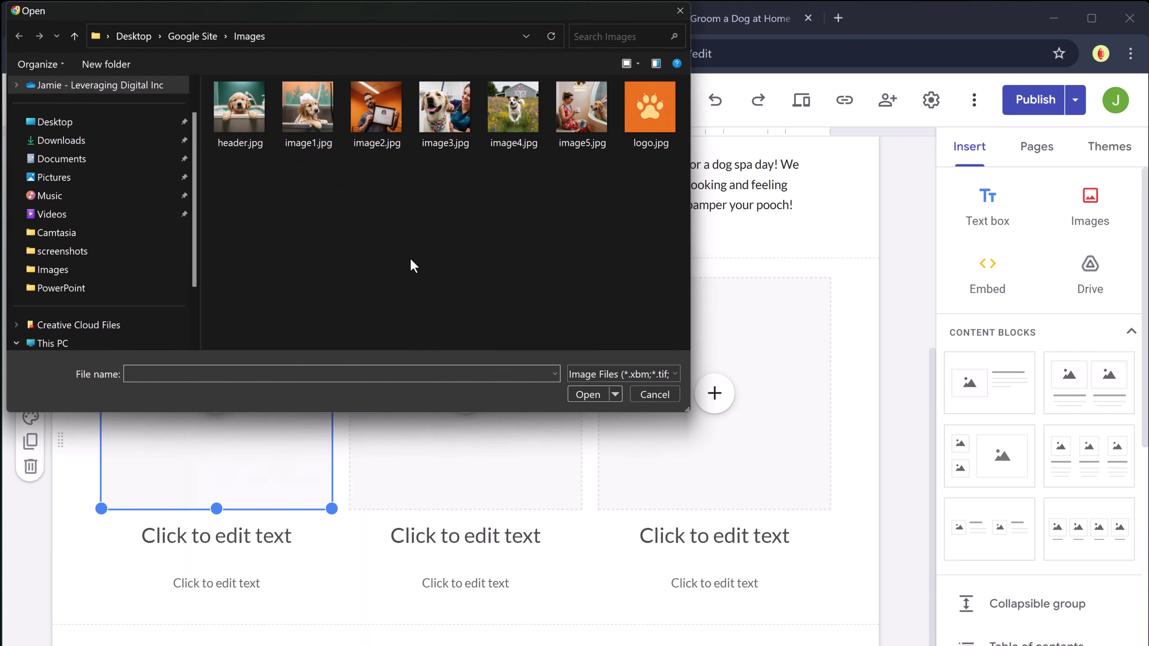
click(508, 128)
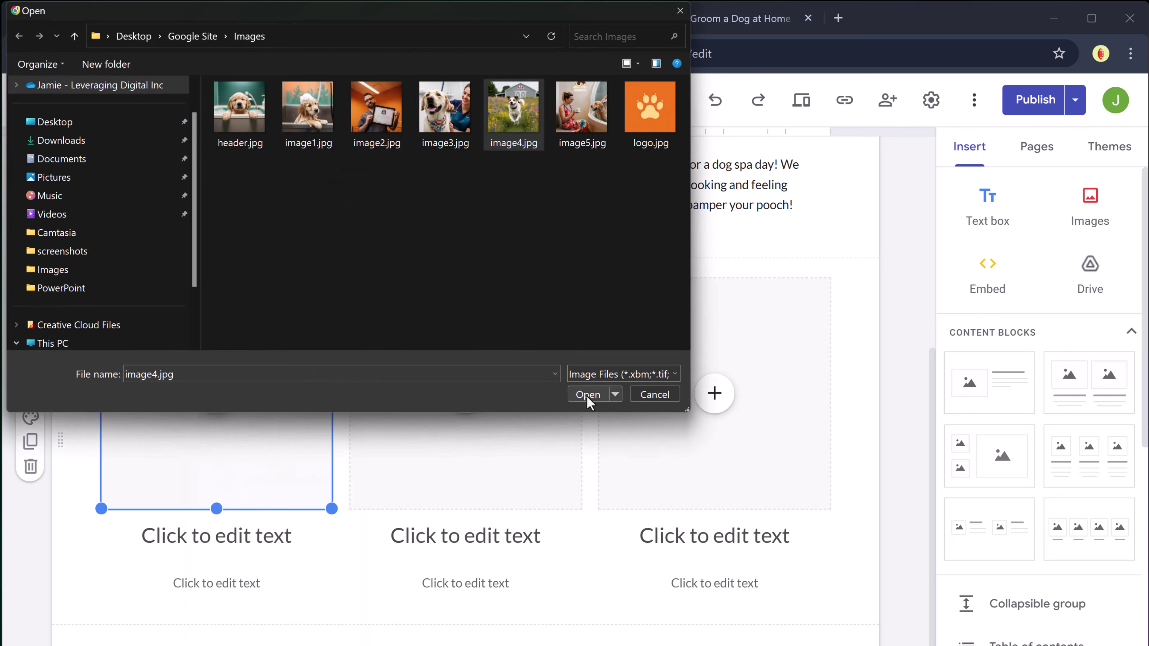
click(588, 394)
Upload image1.jpg and image5.jpg into the second and third columns, and title the three columns Contact Us, Services and Testamonials
click(465, 393)
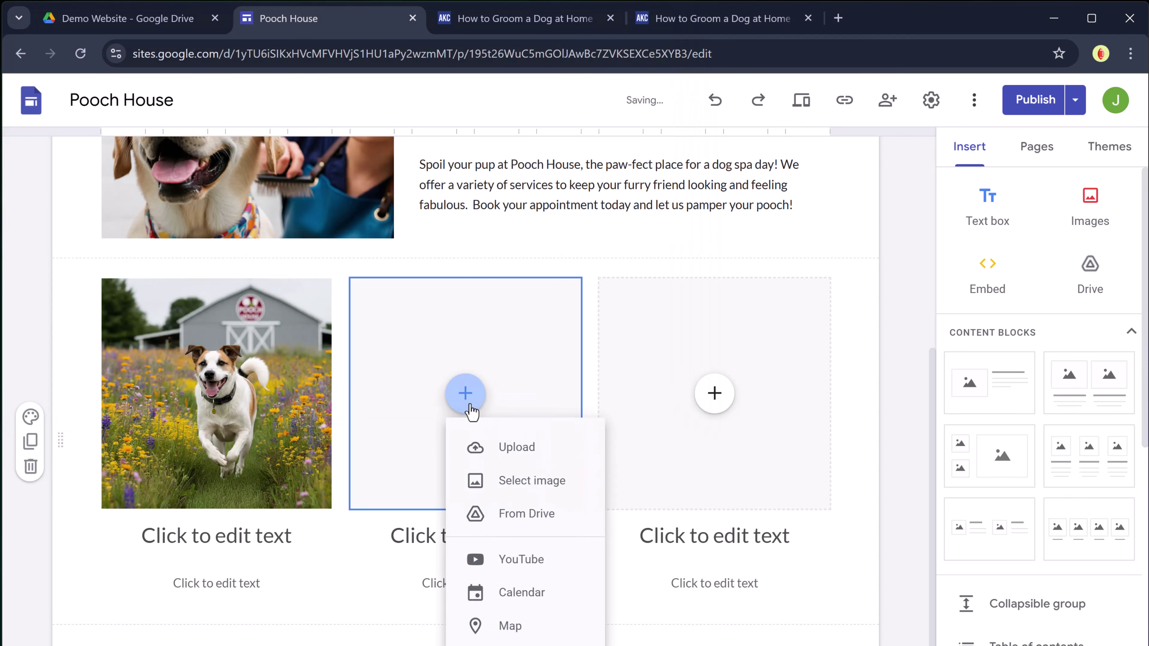
click(505, 448)
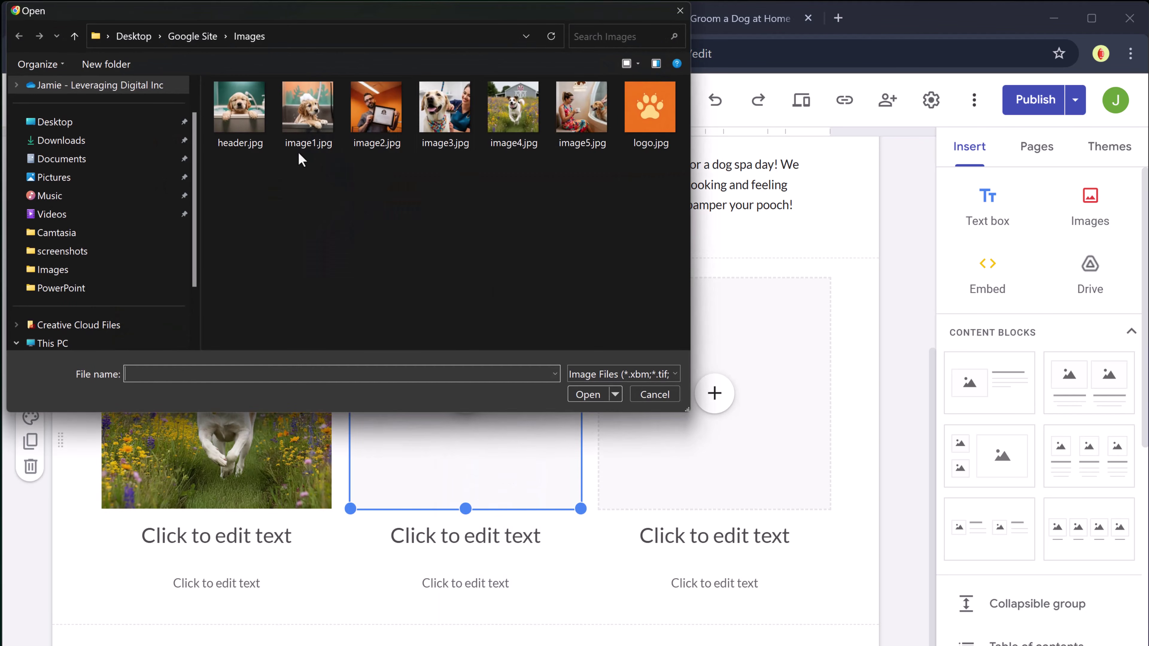
click(309, 122)
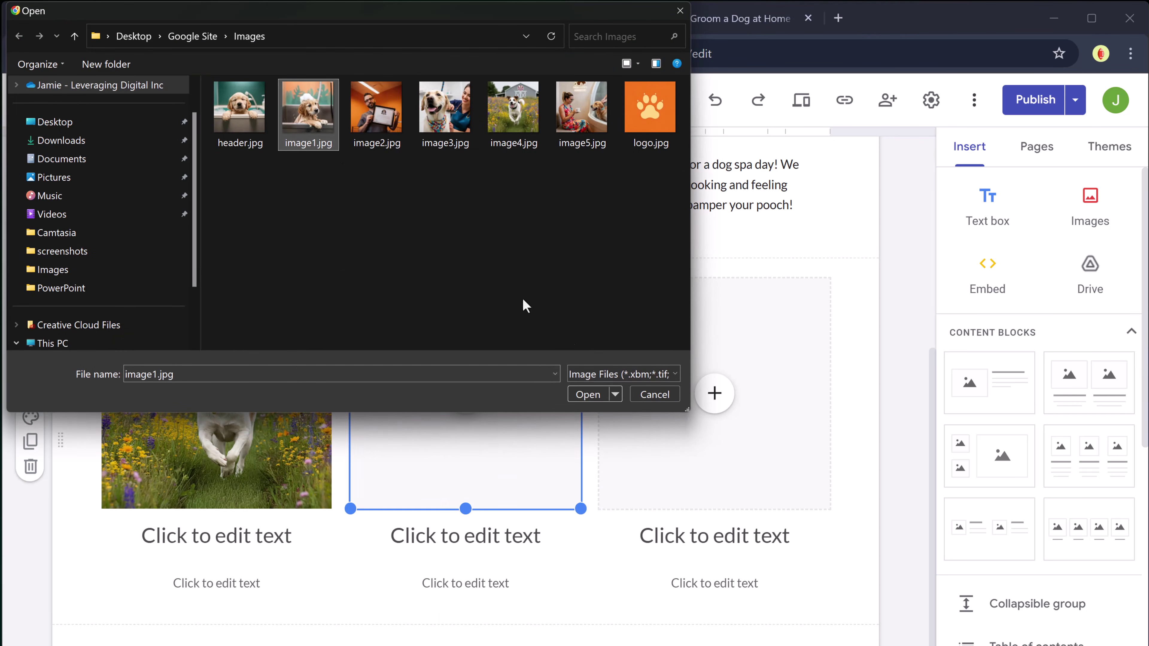
click(588, 394)
click(716, 414)
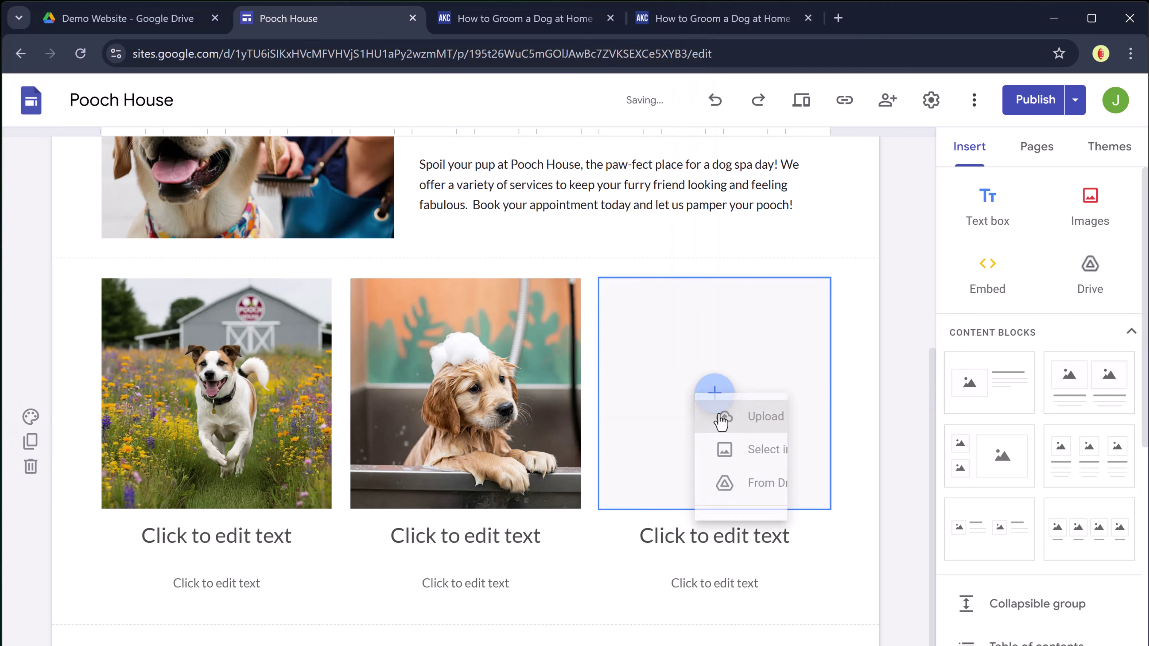
click(695, 349)
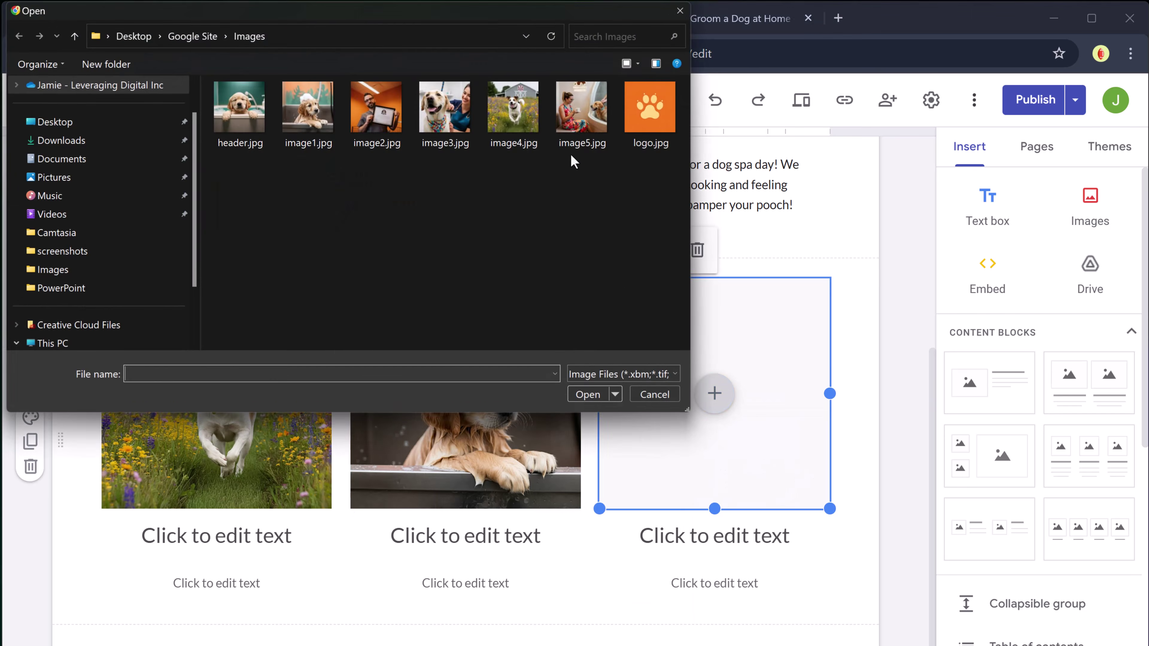
click(581, 113)
click(585, 392)
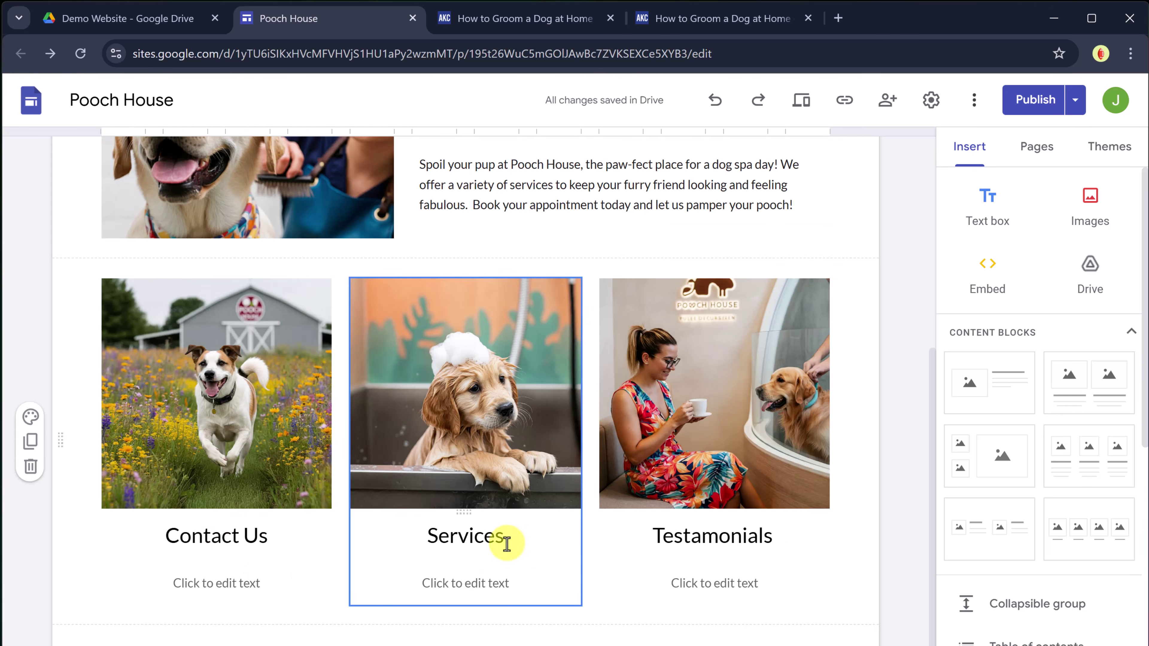
click(729, 530)
Preview the site at desktop size and look through the whole page
scroll(672, 452, up, 5)
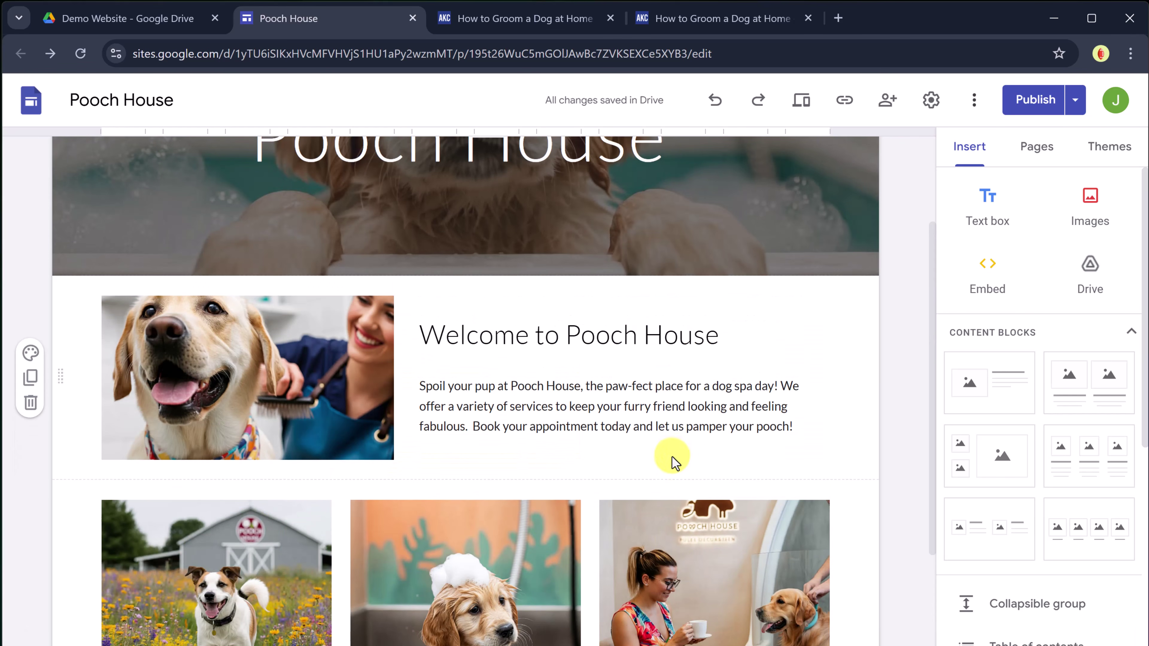
click(803, 102)
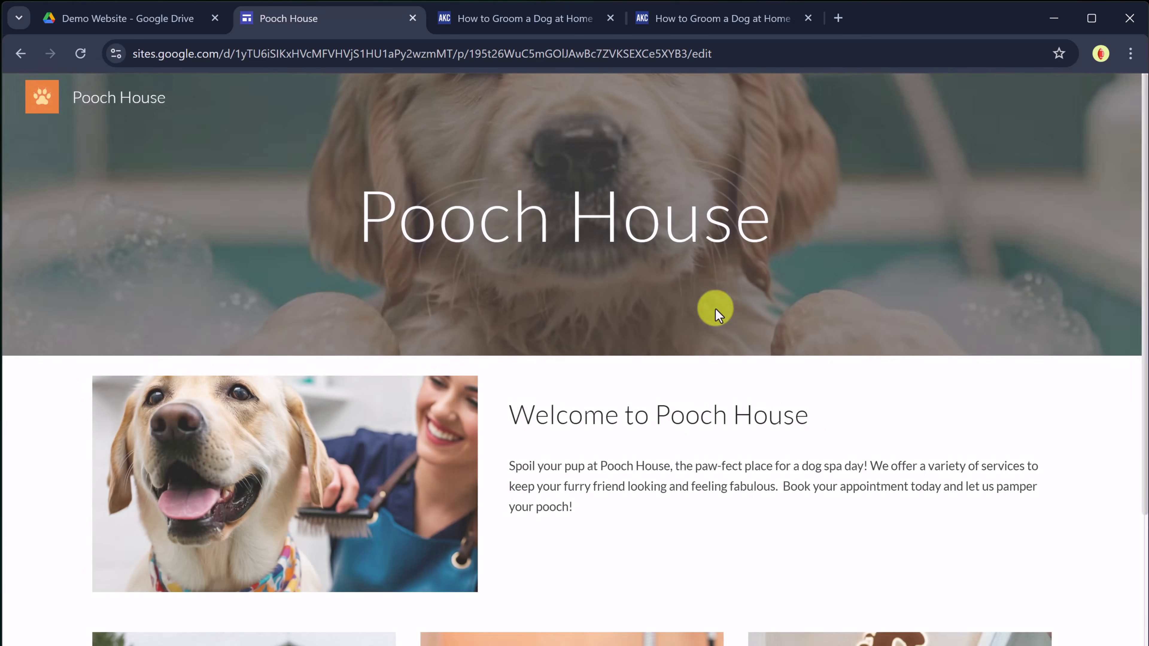
scroll(784, 519, down, 8)
scroll(783, 513, up, 3)
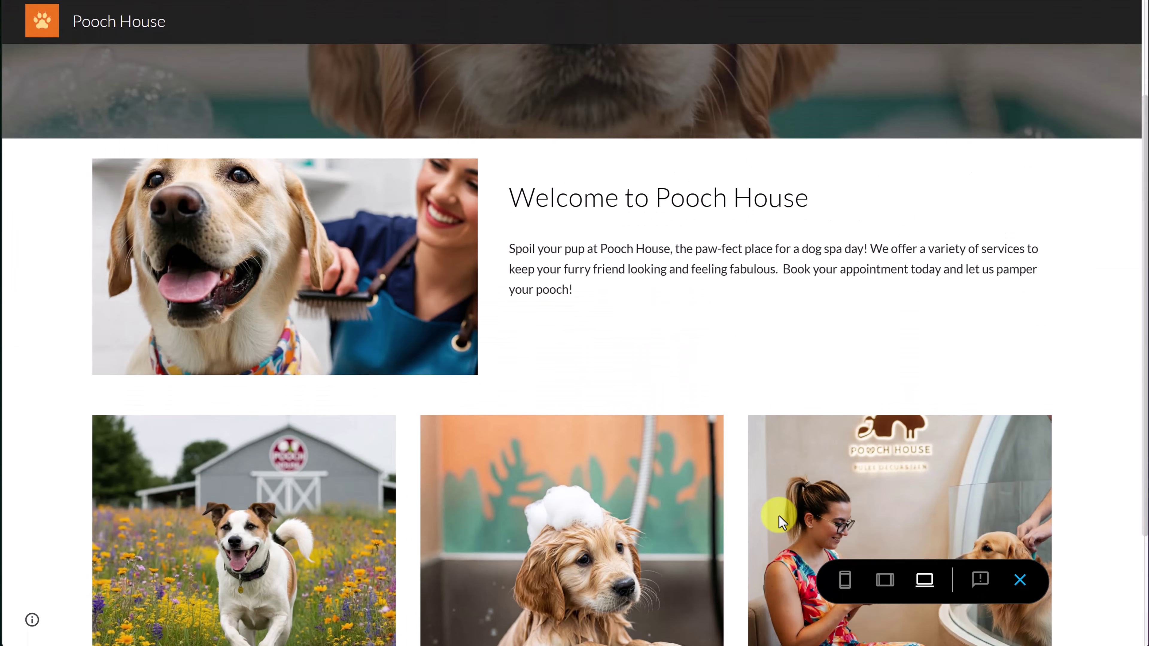
scroll(778, 515, down, 4)
Check the page layout in the phone-size preview down to the last column, and return to editing
click(845, 580)
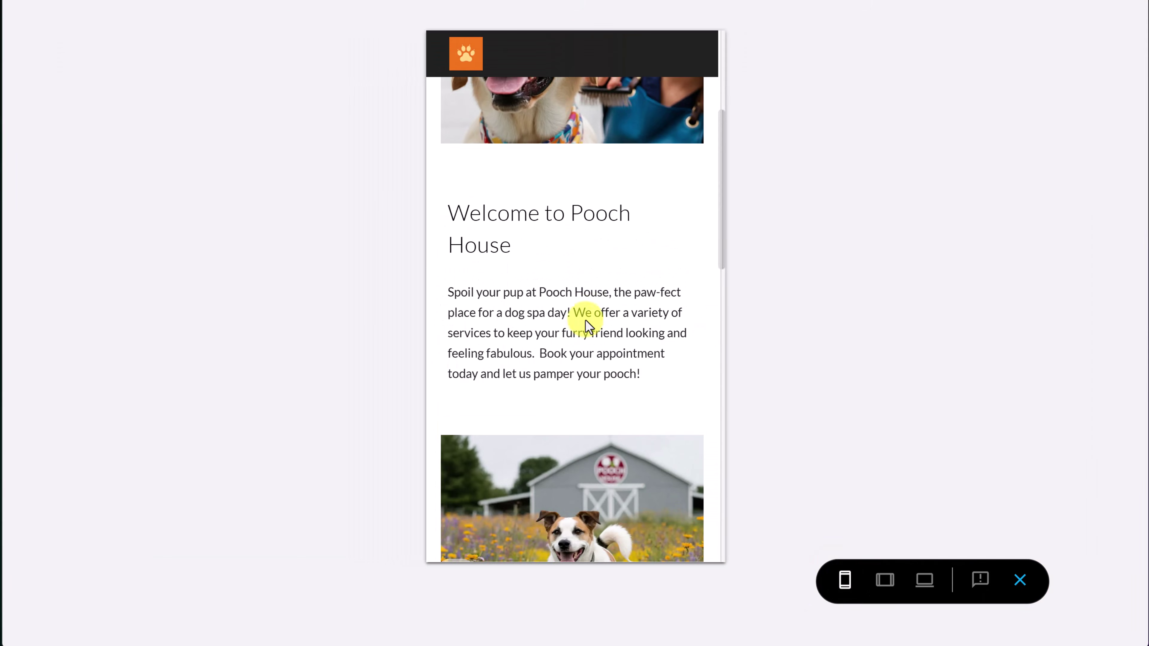
scroll(573, 312, down, 3)
scroll(573, 313, down, 12)
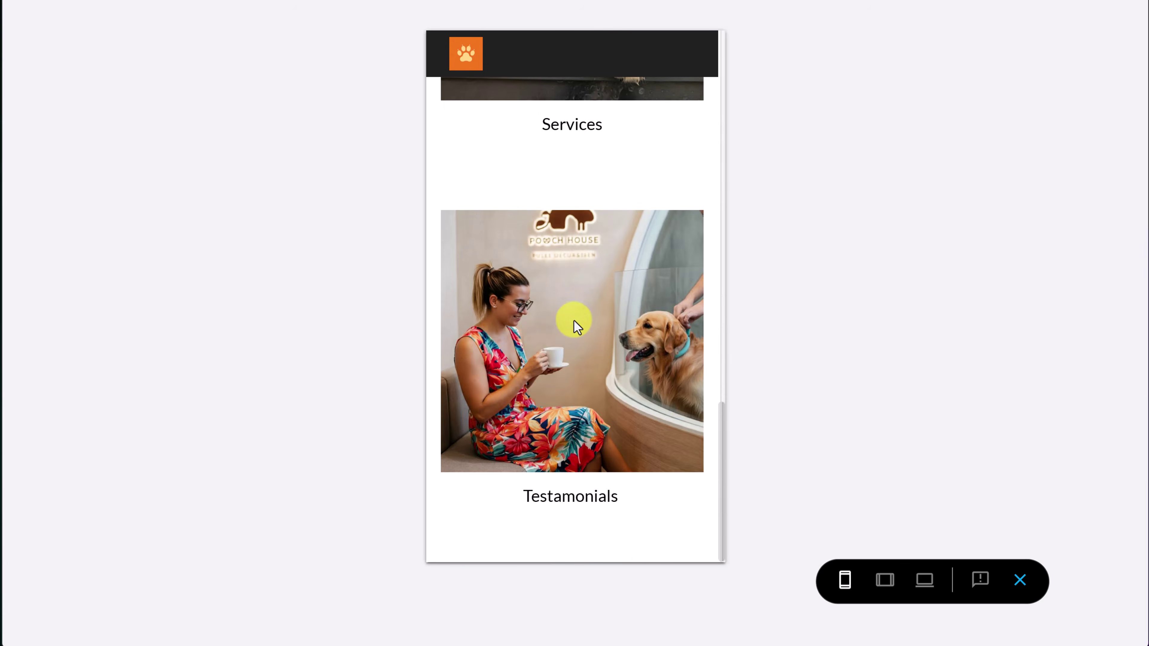
scroll(577, 321, up, 5)
click(1019, 580)
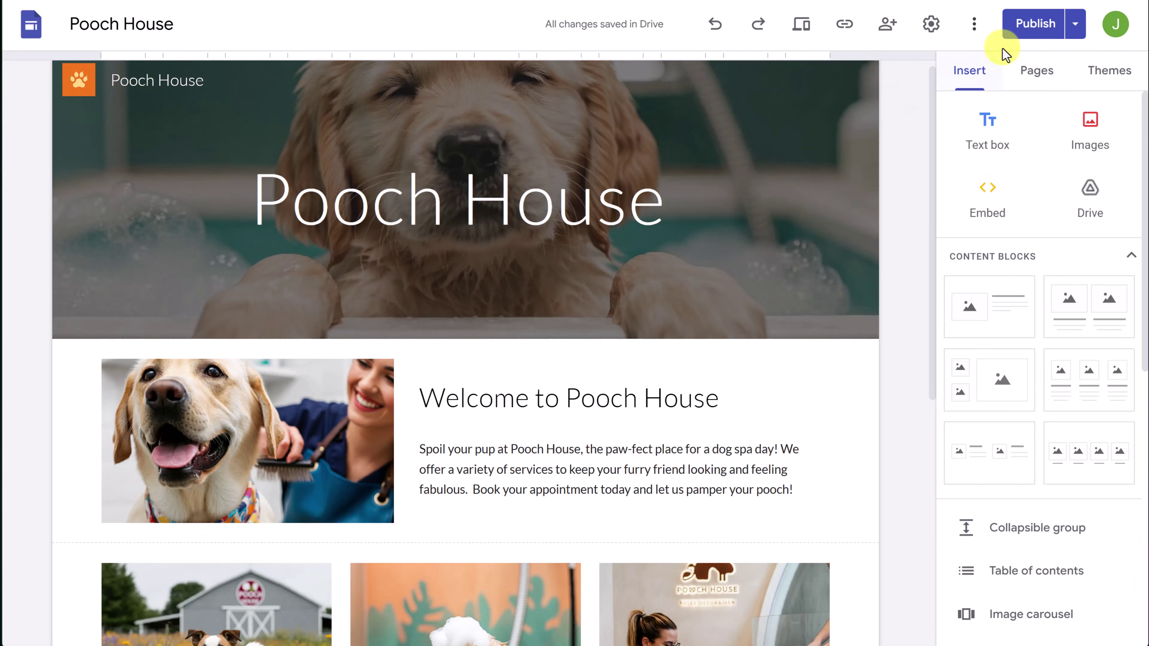
Review the draft of the Home page against the currently published version and publish the updated site
click(1031, 39)
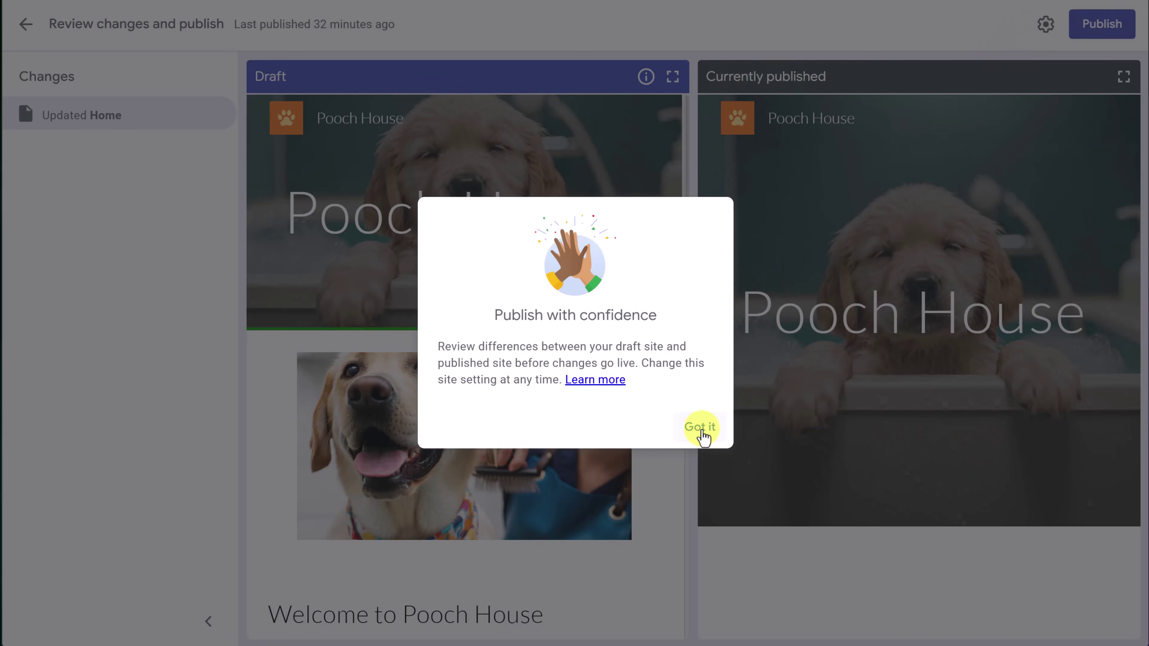
click(700, 427)
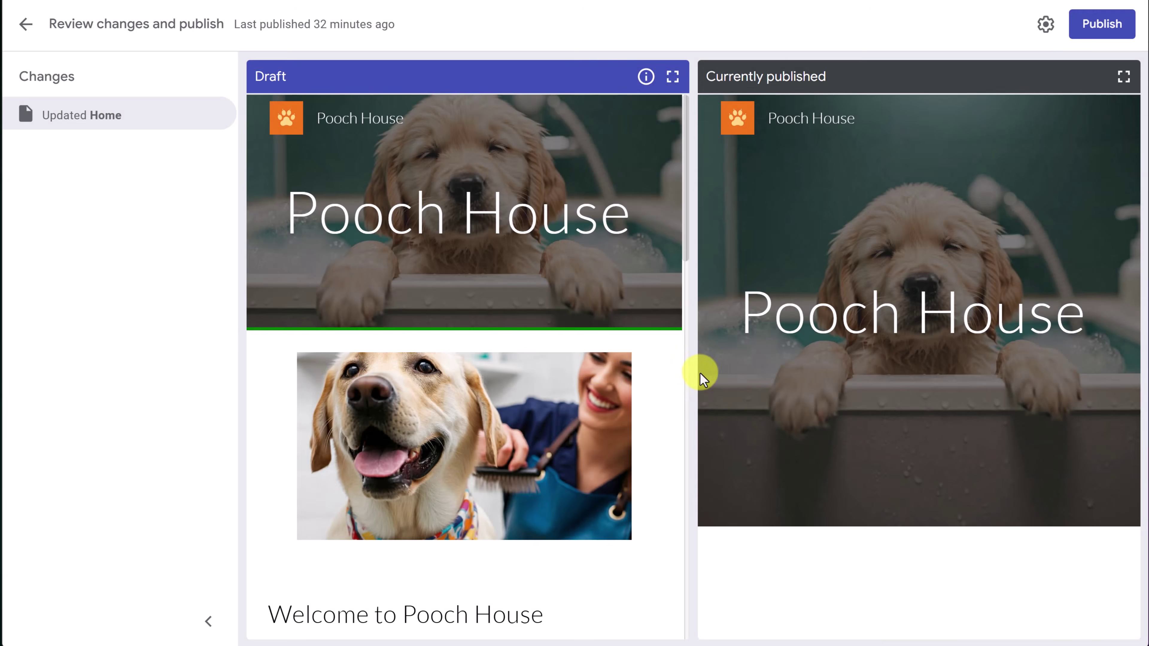
scroll(449, 230, down, 1)
scroll(450, 230, down, 10)
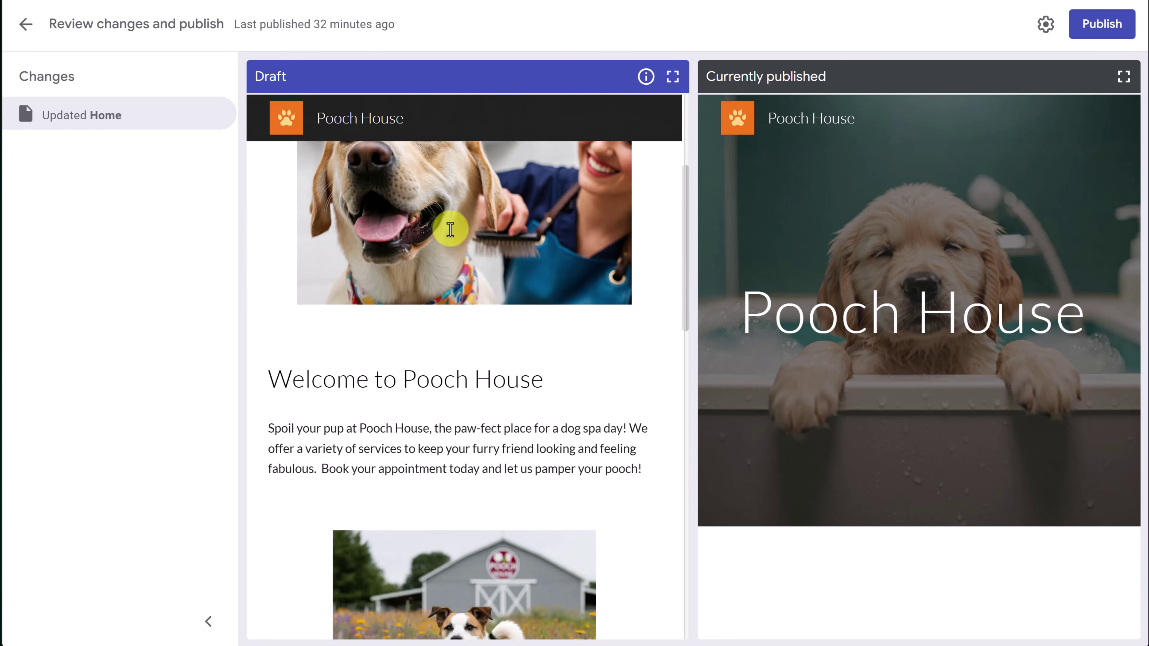
scroll(495, 412, up, 4)
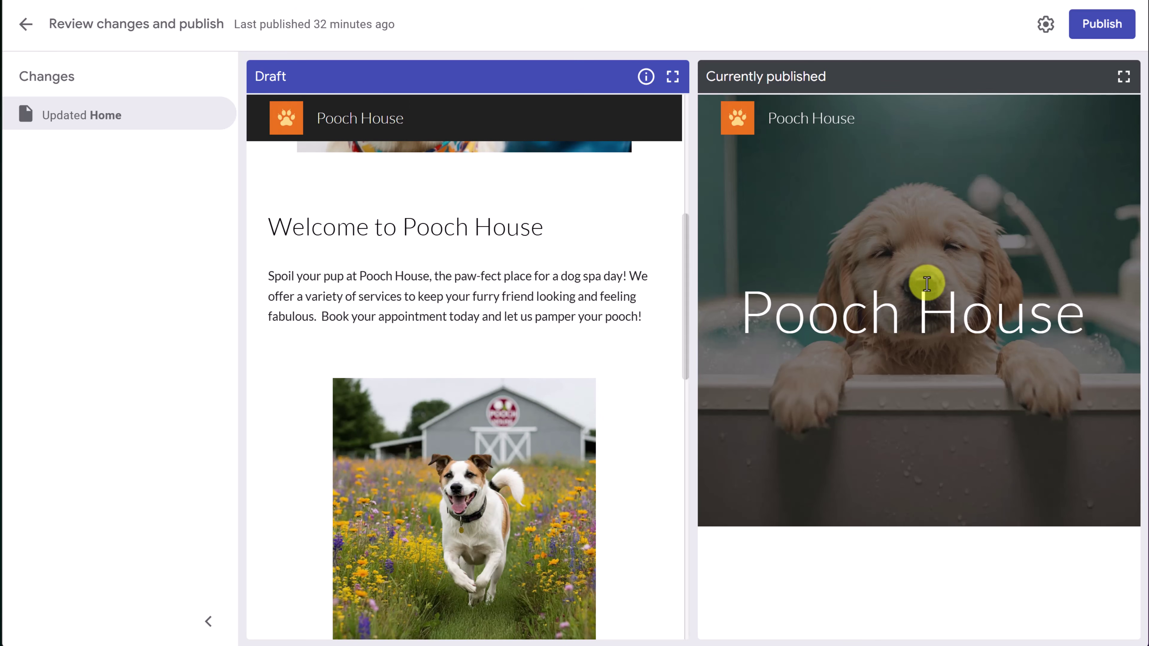
scroll(438, 319, down, 1)
scroll(438, 319, down, 9)
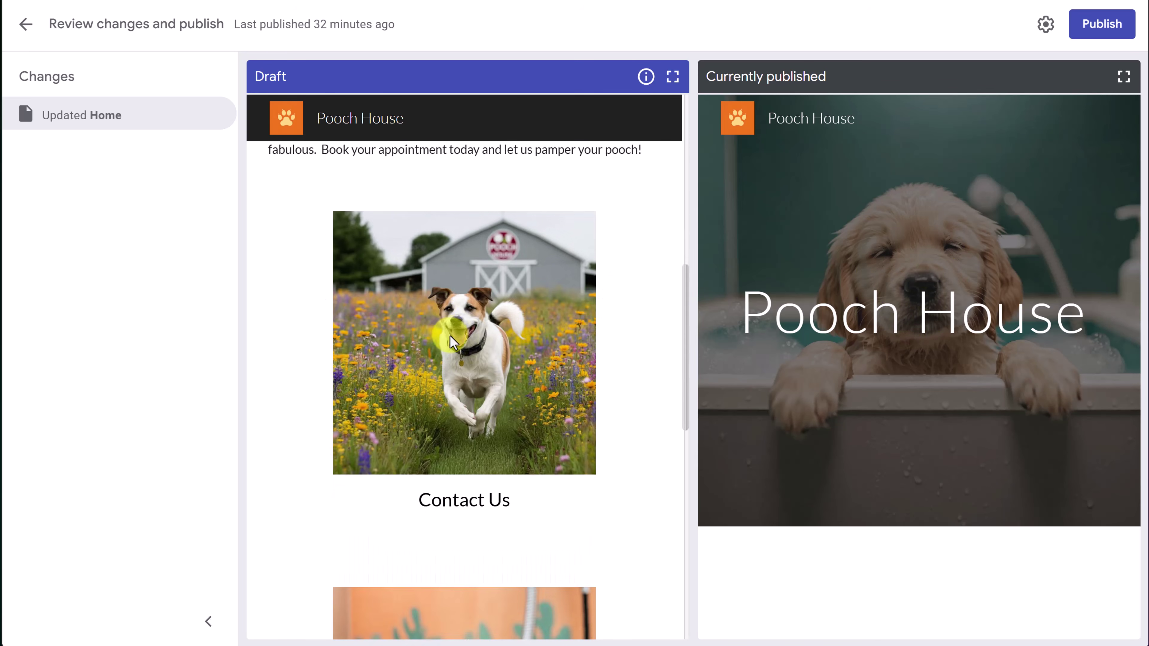
scroll(452, 341, up, 14)
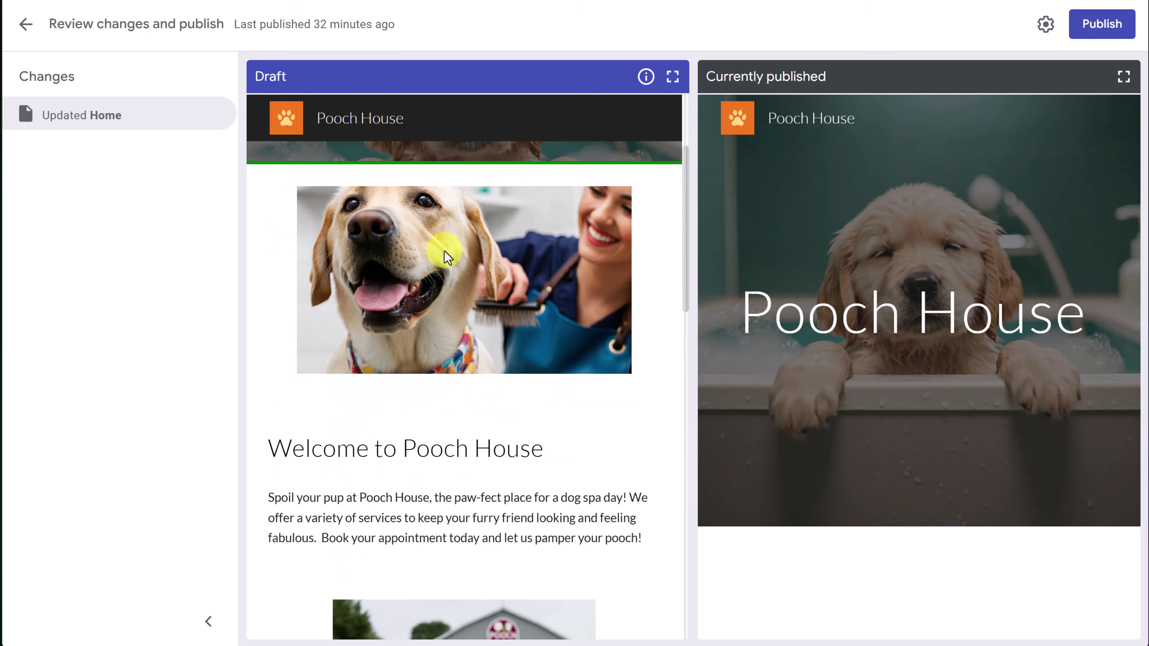
scroll(445, 299, down, 15)
scroll(447, 300, down, 6)
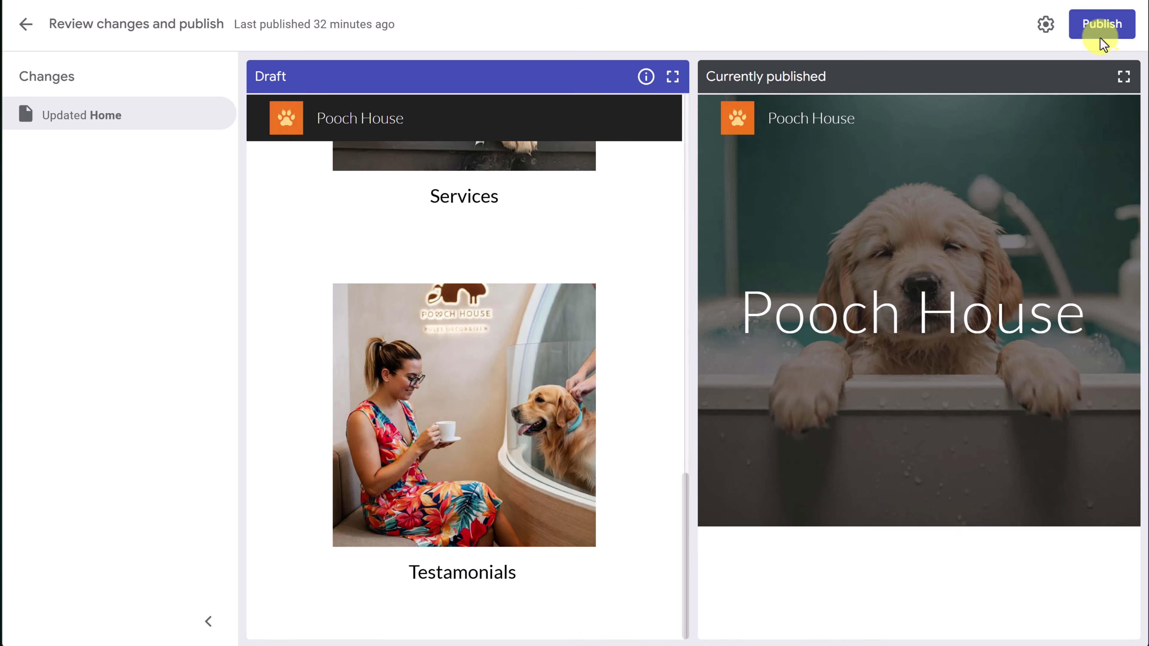
click(1102, 27)
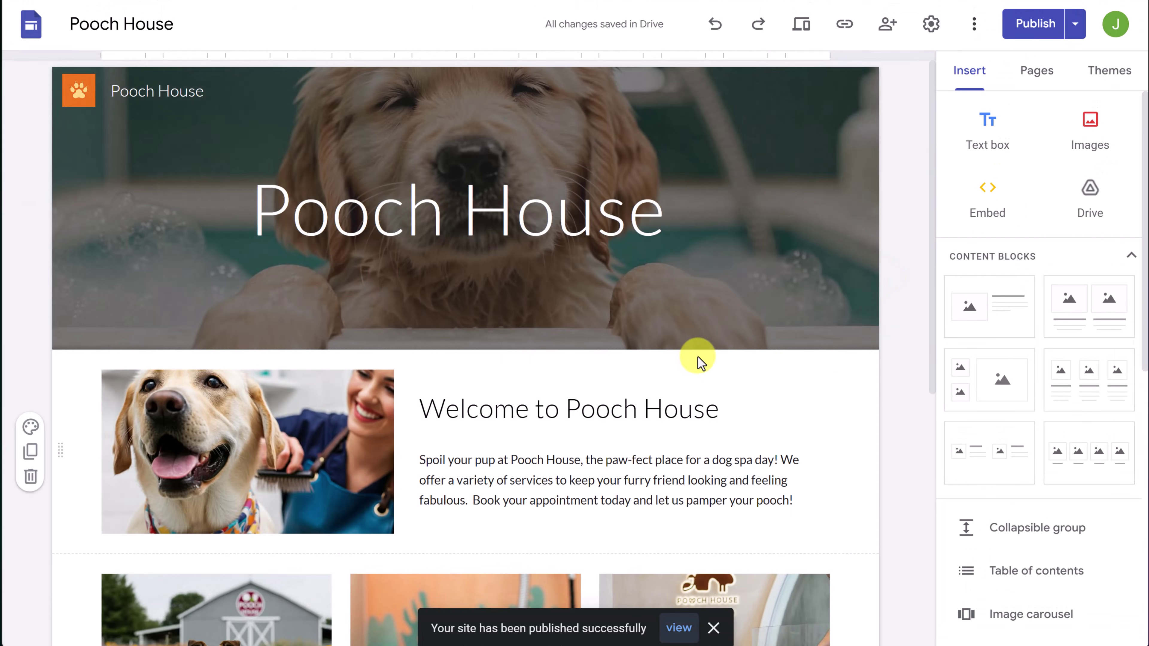
scroll(692, 360, down, 5)
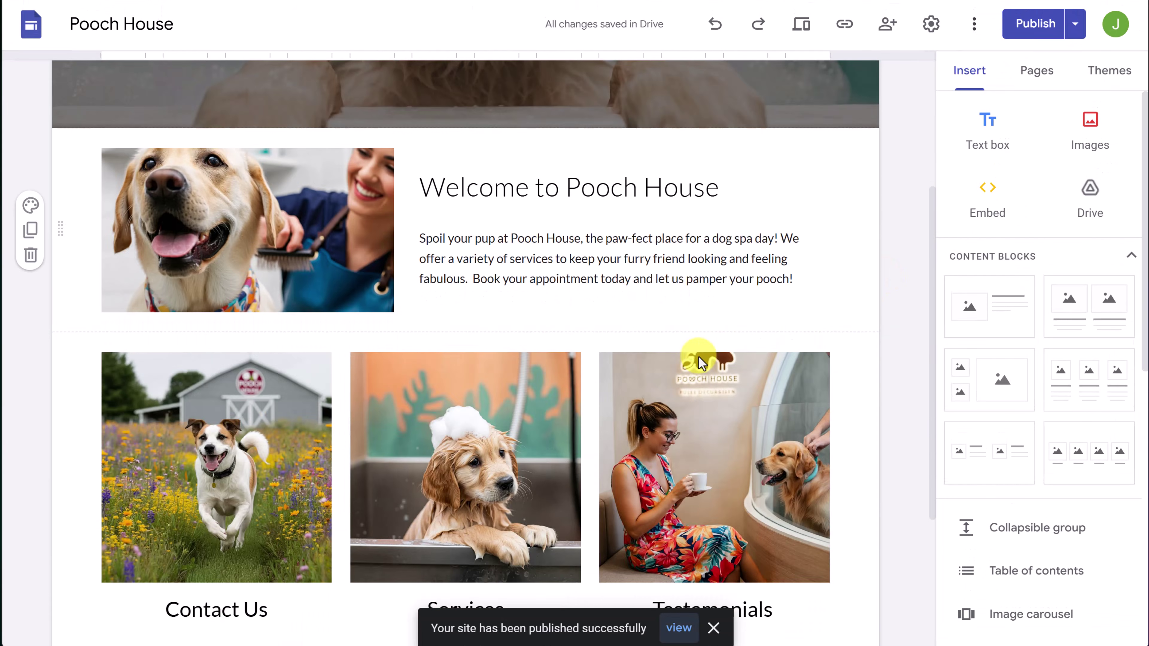
Try placing the three-column section above the Welcome to Pooch House section, and return the sections to their original order
scroll(700, 362, up, 3)
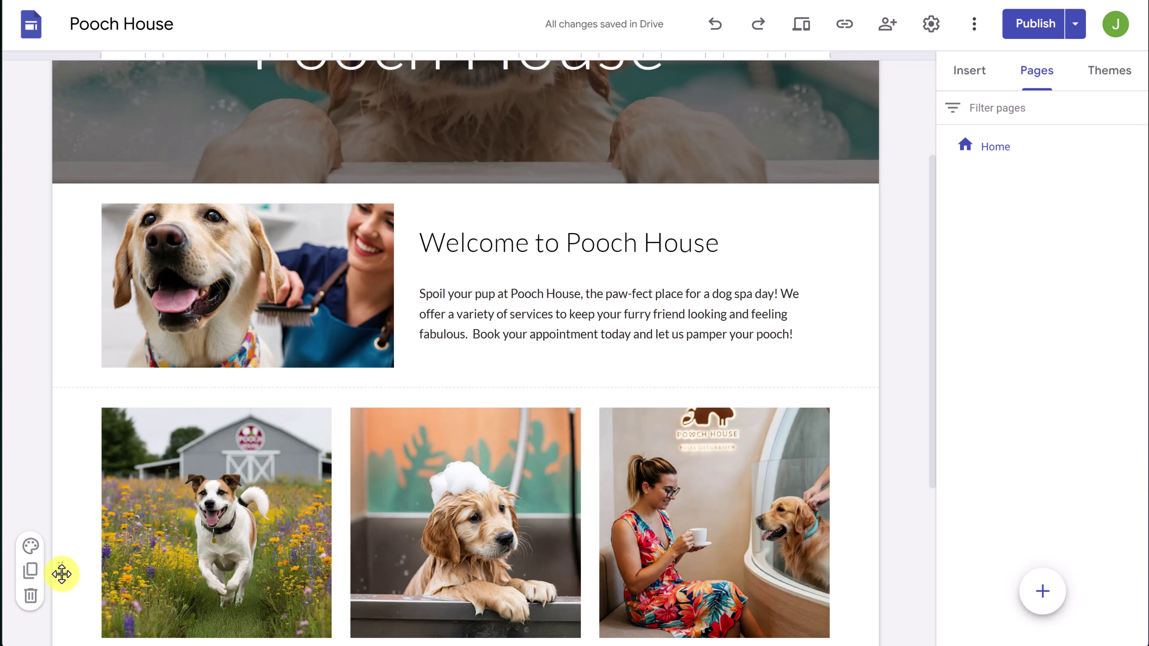
drag(62, 574, 66, 237)
scroll(313, 362, down, 5)
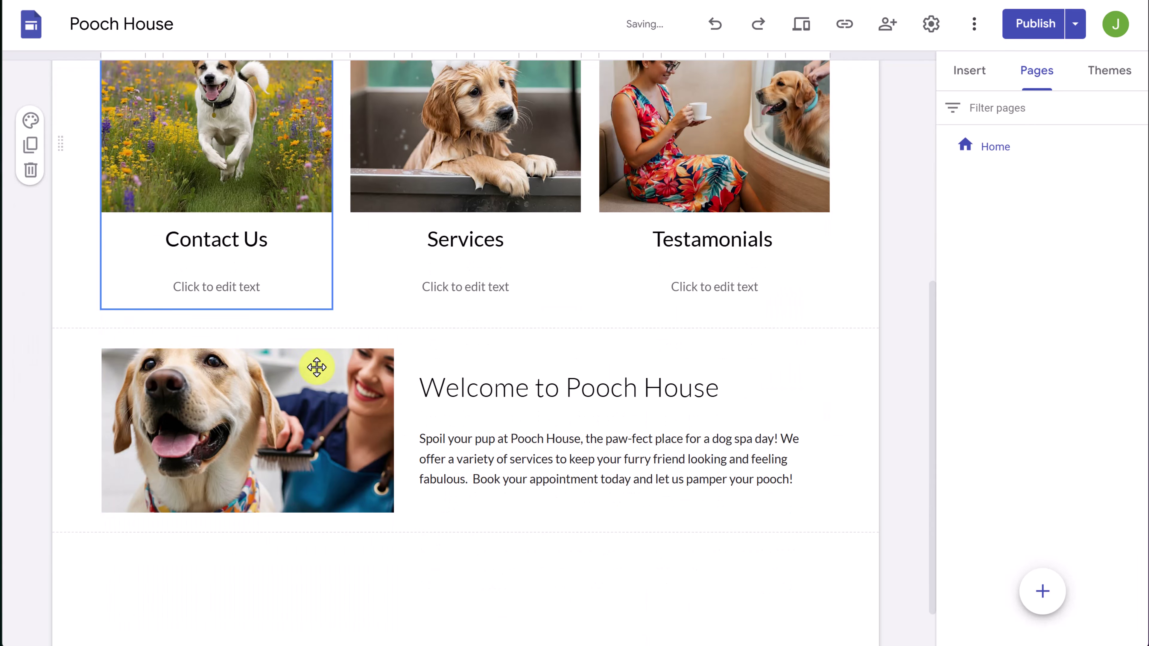
drag(69, 436, 82, 141)
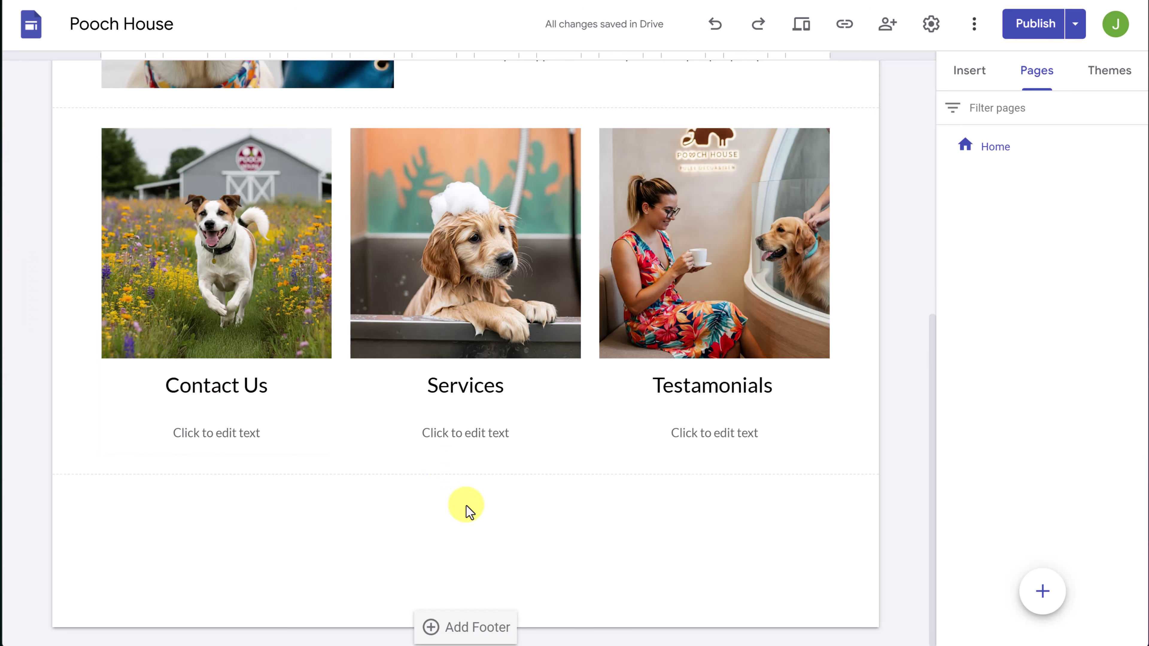
Add a footer reading "Copyright: © 2024 Pooch House. All rights reserved" and publish the updated site
click(478, 631)
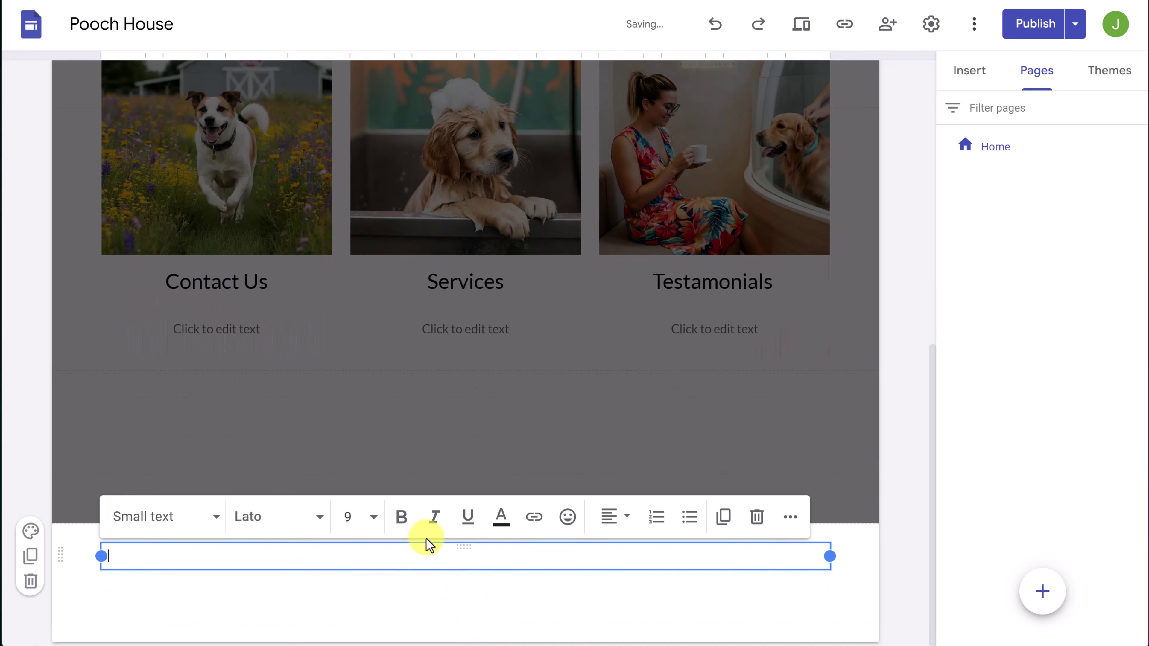
text(Copyright: © 2024 Pooch House. All rights reserved)
click(437, 622)
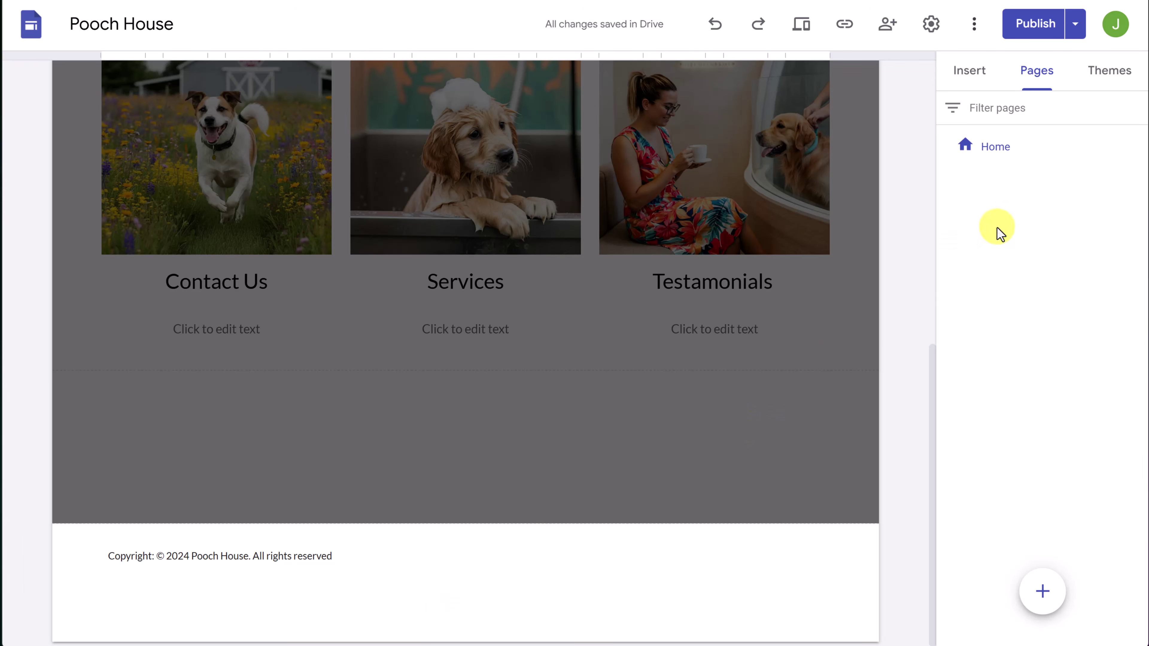
click(1037, 23)
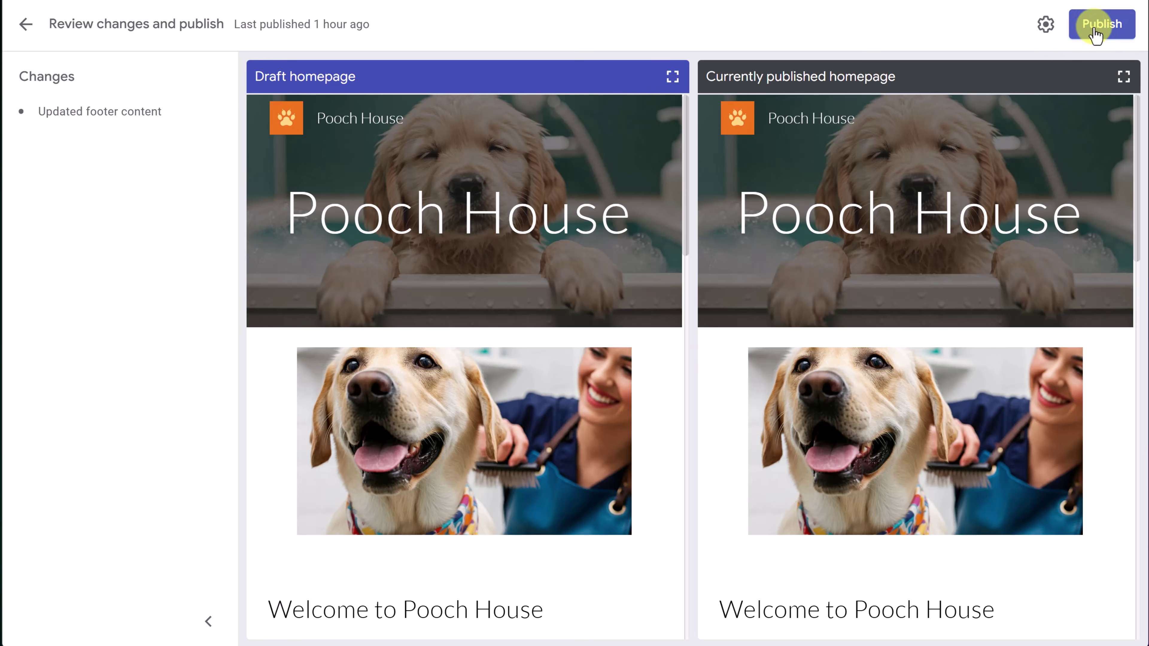
click(1099, 27)
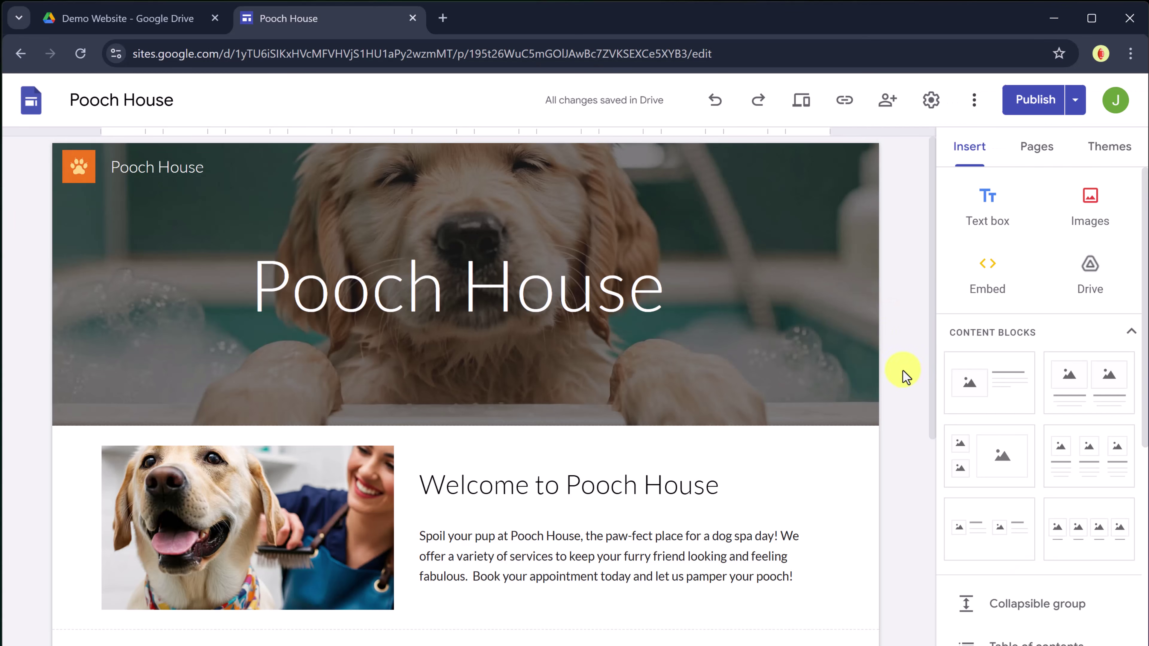
Create a new page named Services and look over its logo, header and footer
click(1037, 156)
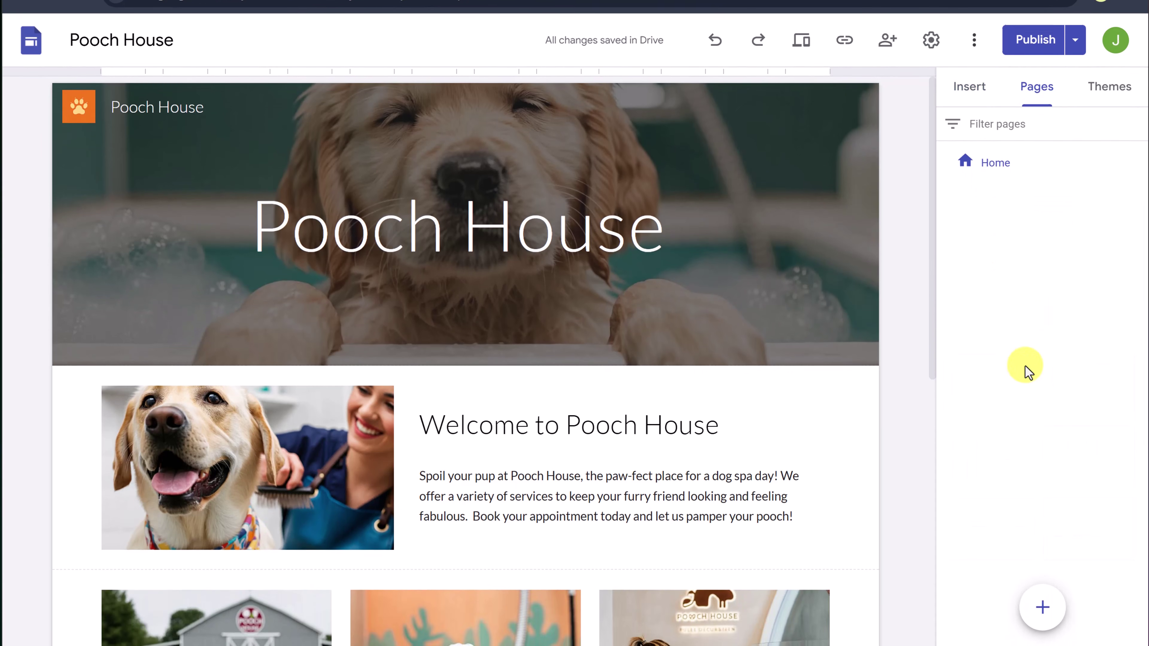
mouse_move(1037, 633)
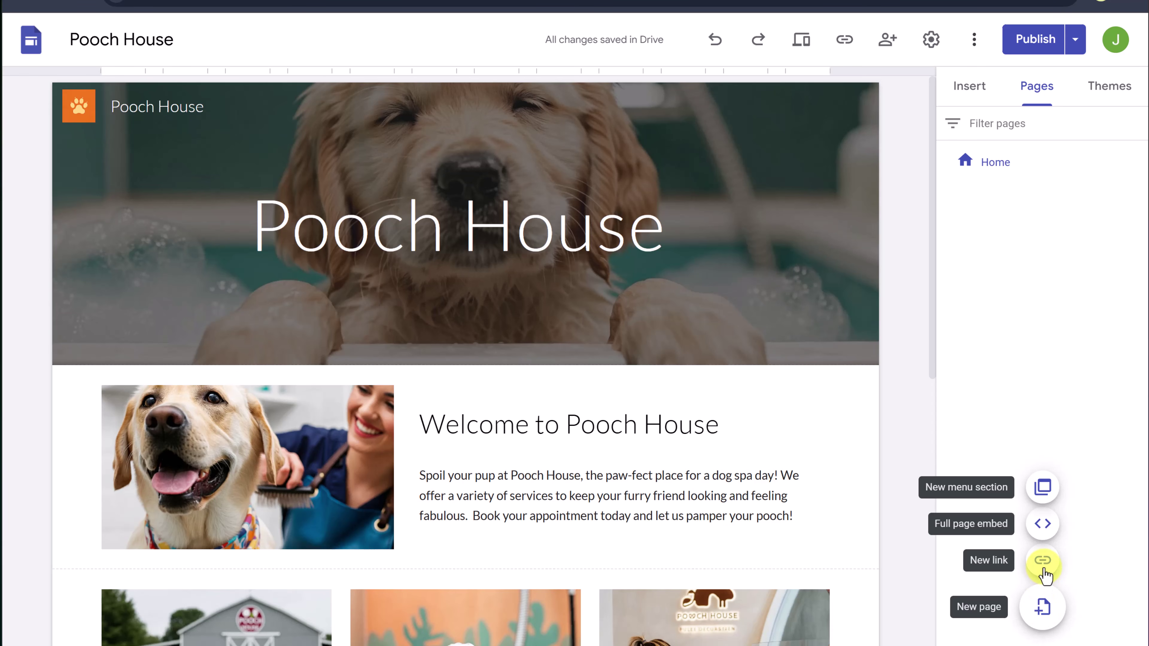
click(1044, 611)
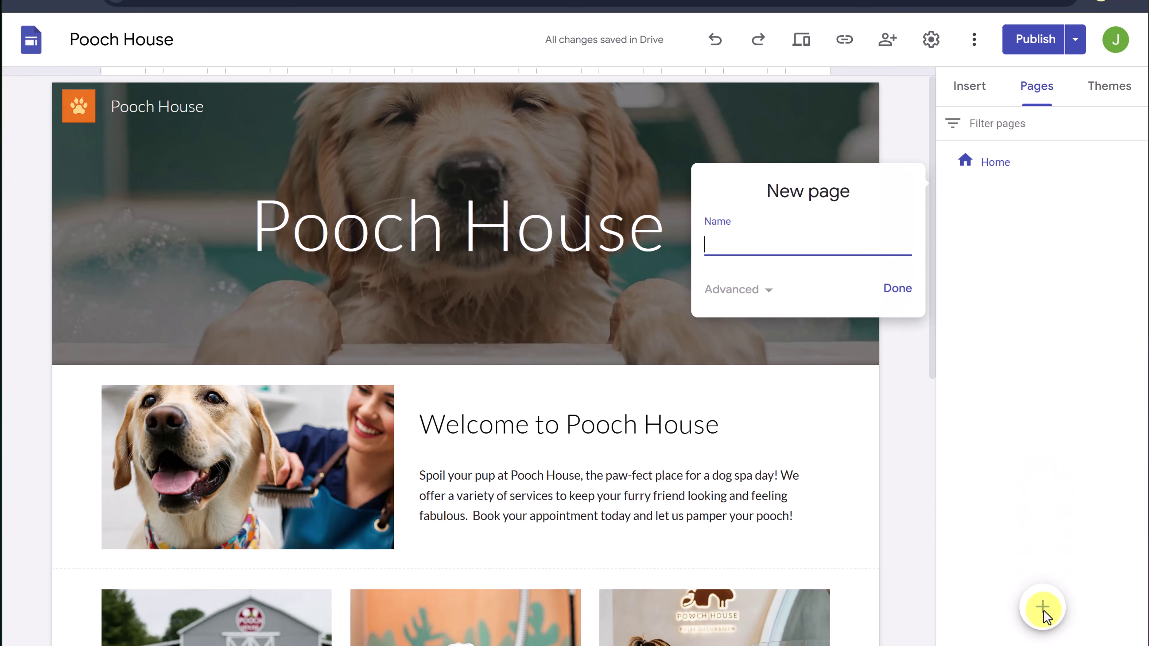
text(Services)
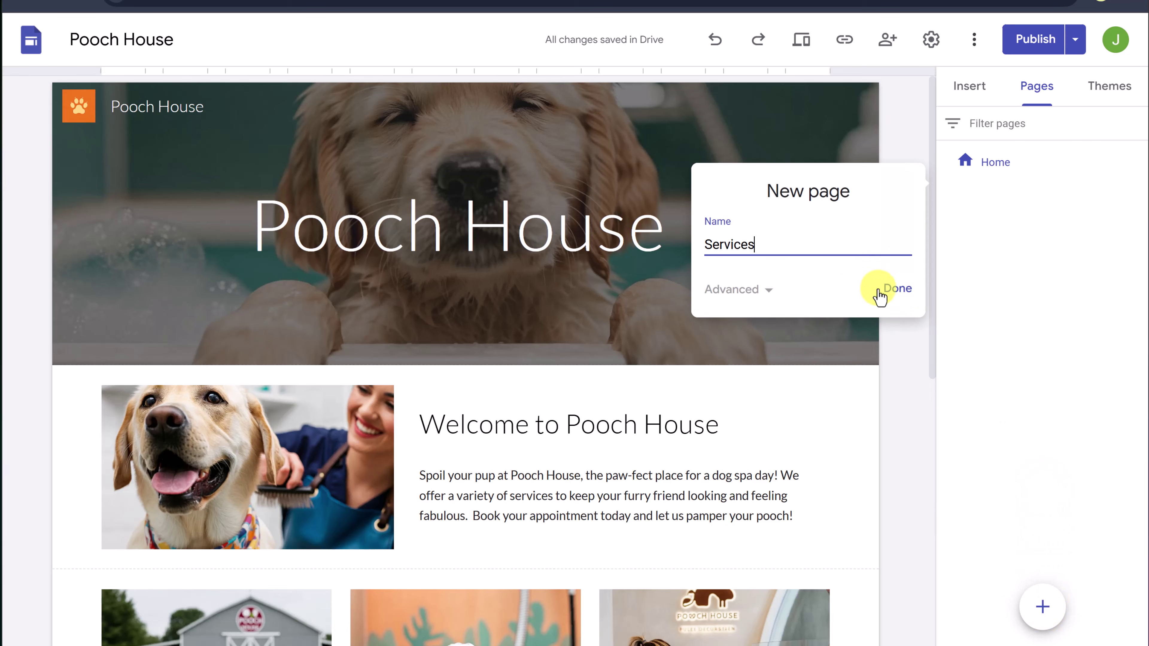
click(894, 295)
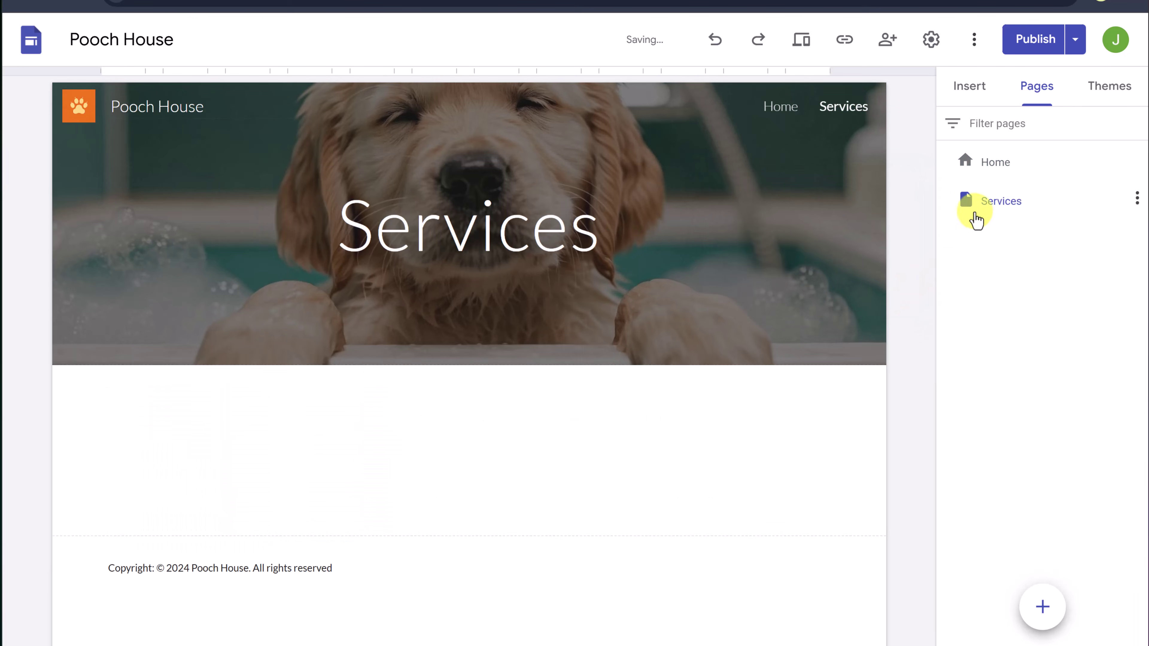
mouse_move(551, 360)
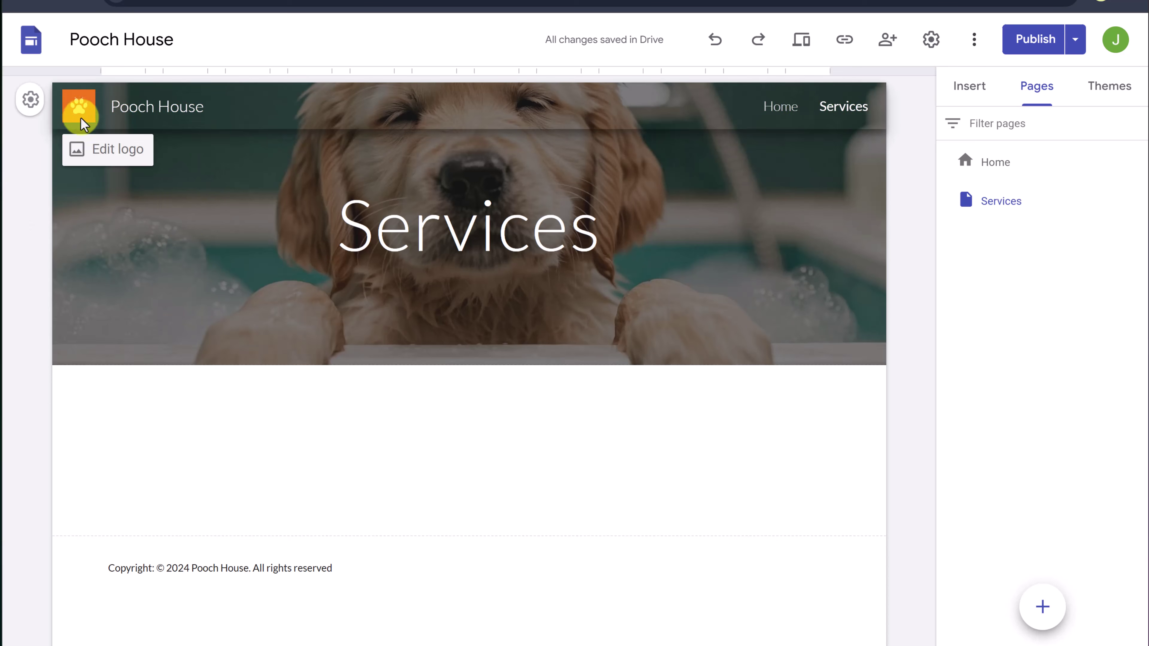
mouse_move(219, 584)
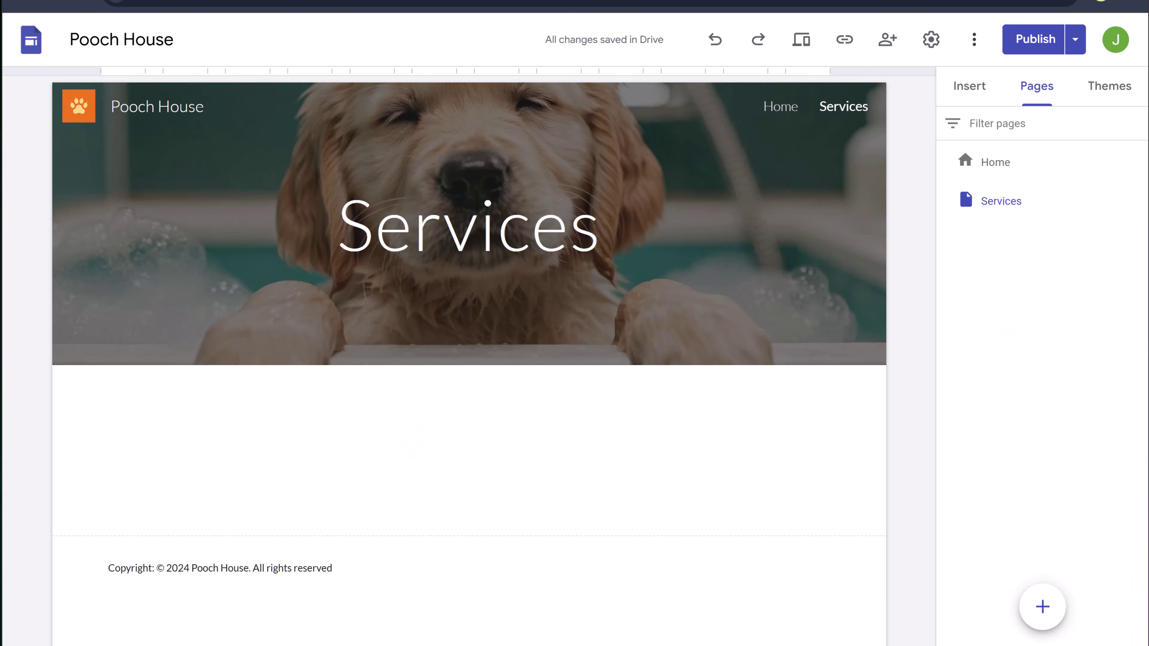
Add two more pages to the site, named About Us and Gallery
click(1042, 607)
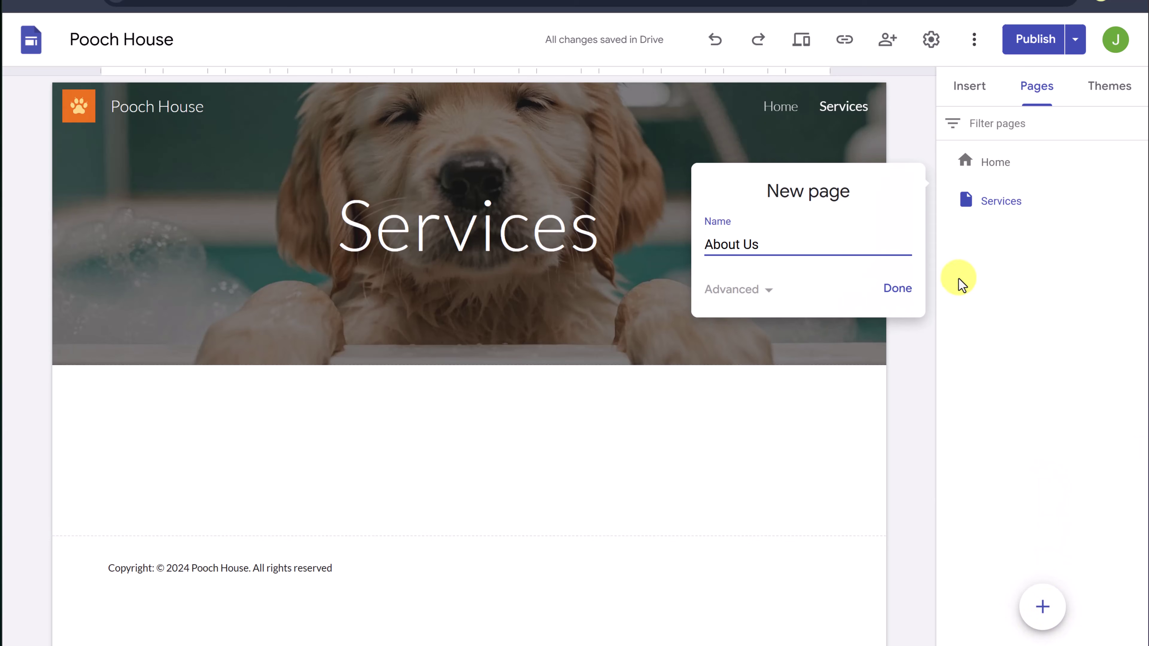
click(897, 288)
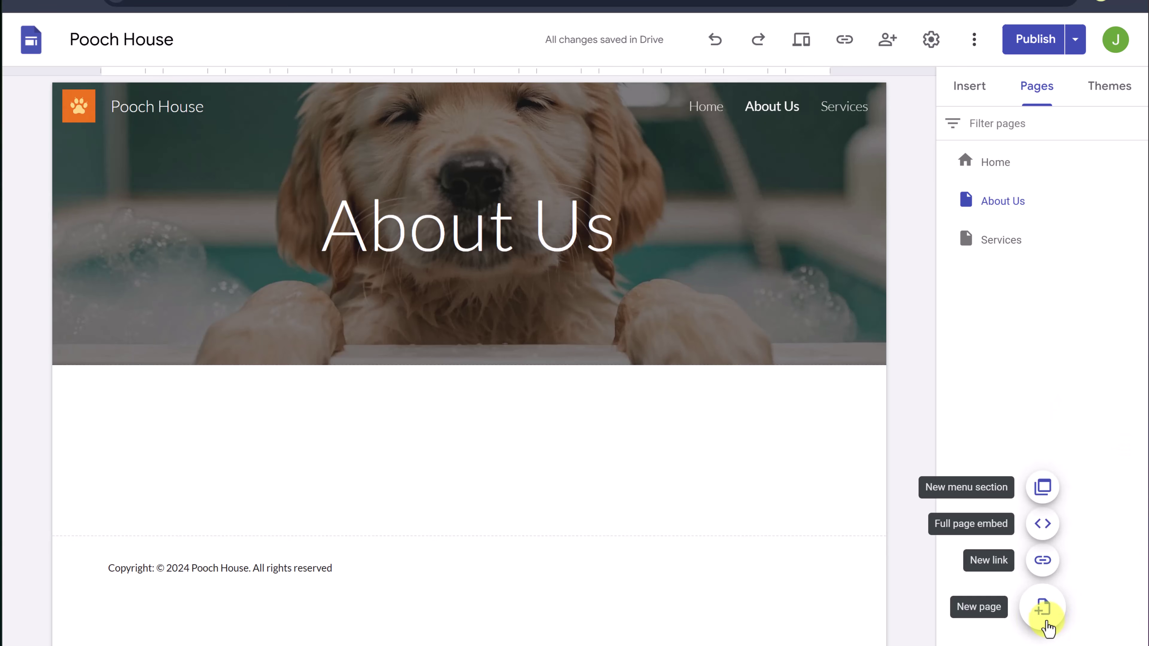
click(1044, 621)
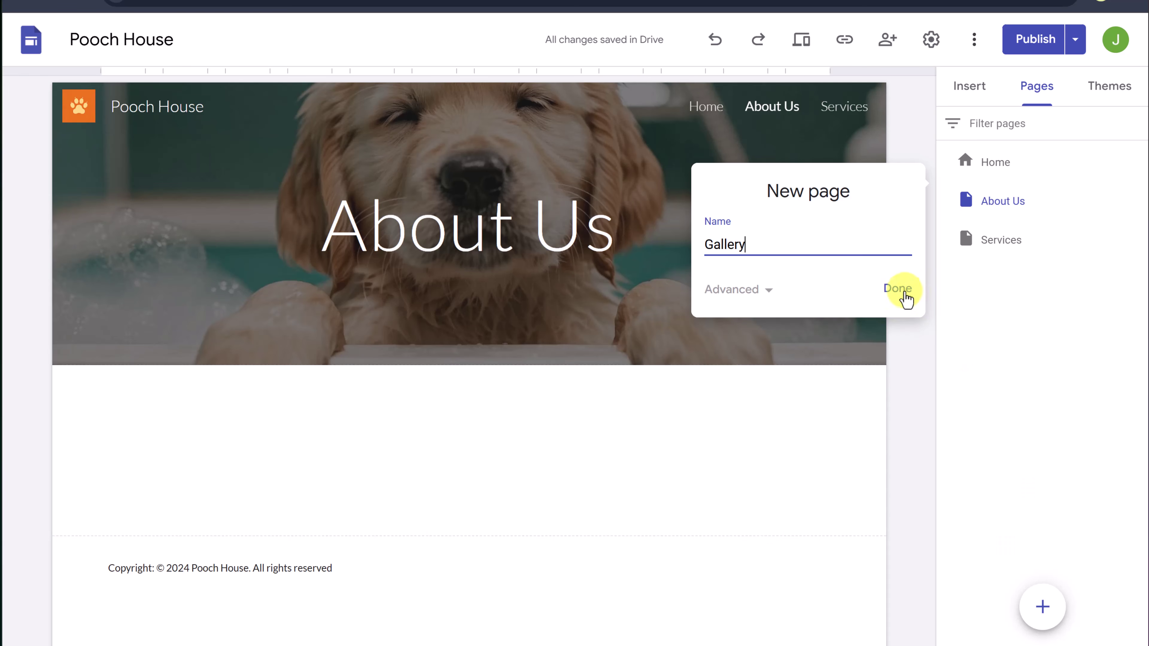
click(897, 288)
mouse_move(1054, 629)
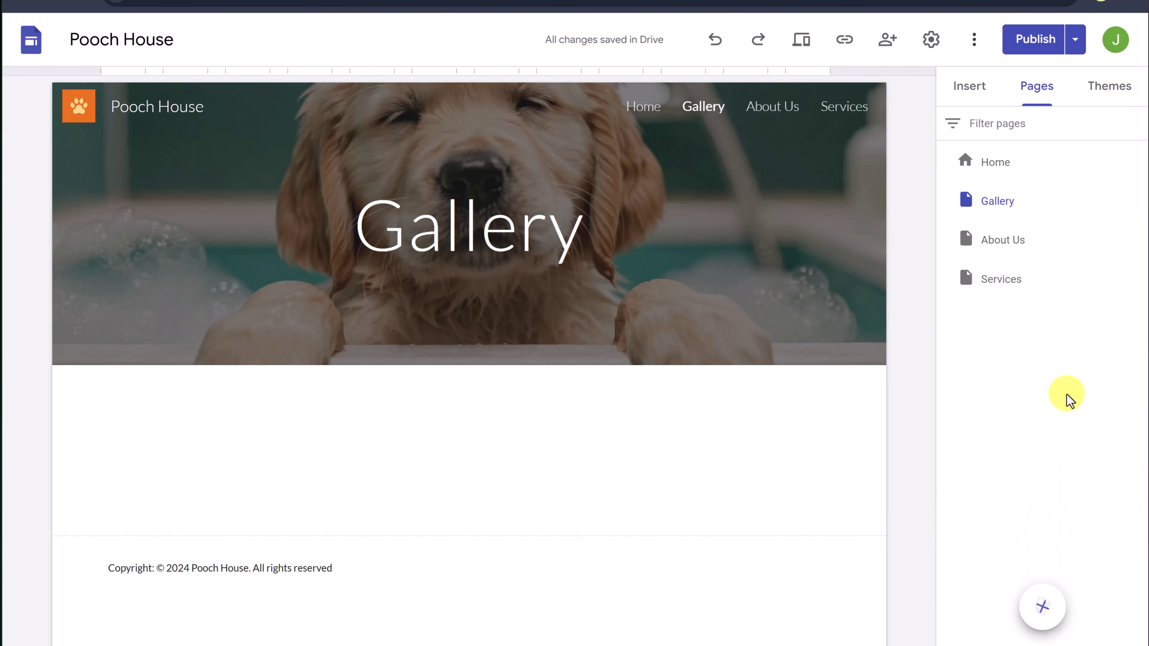
Create a subpage named Packages under the Services page and check it in the site's navigation menu
click(1001, 285)
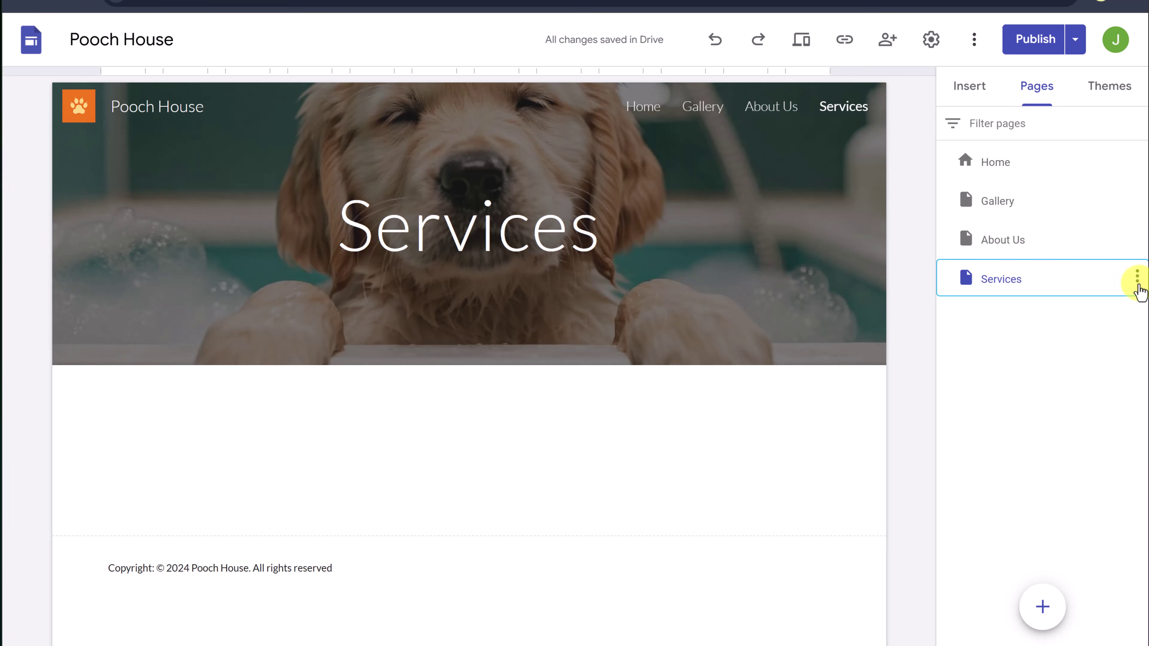
click(1137, 280)
click(1051, 416)
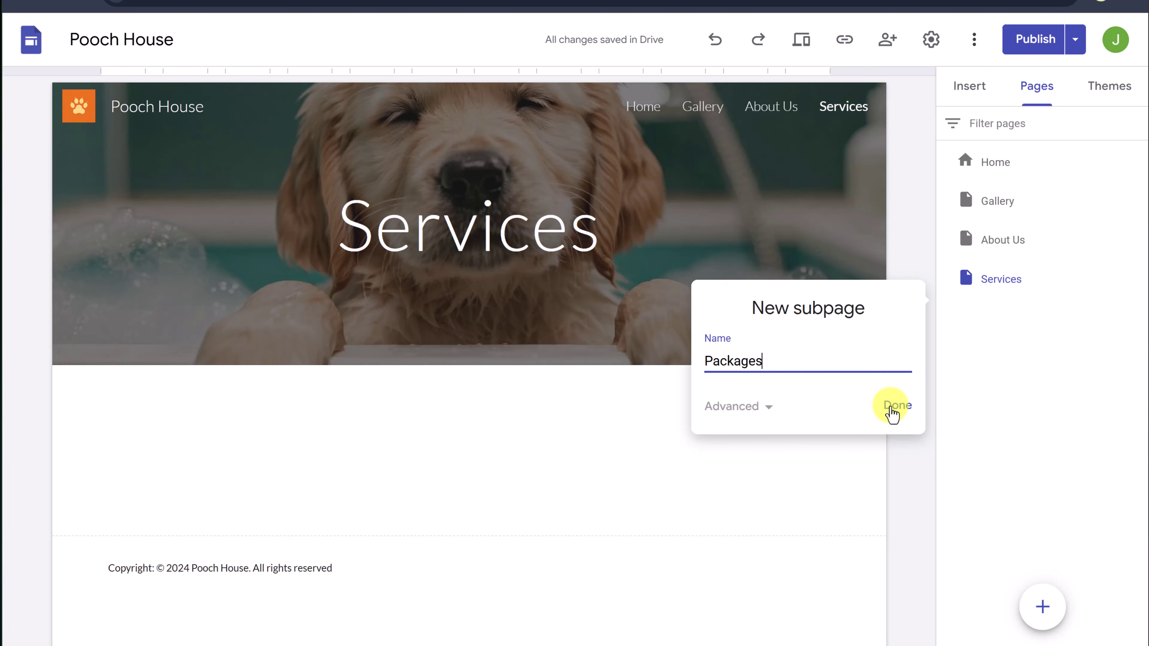
click(895, 407)
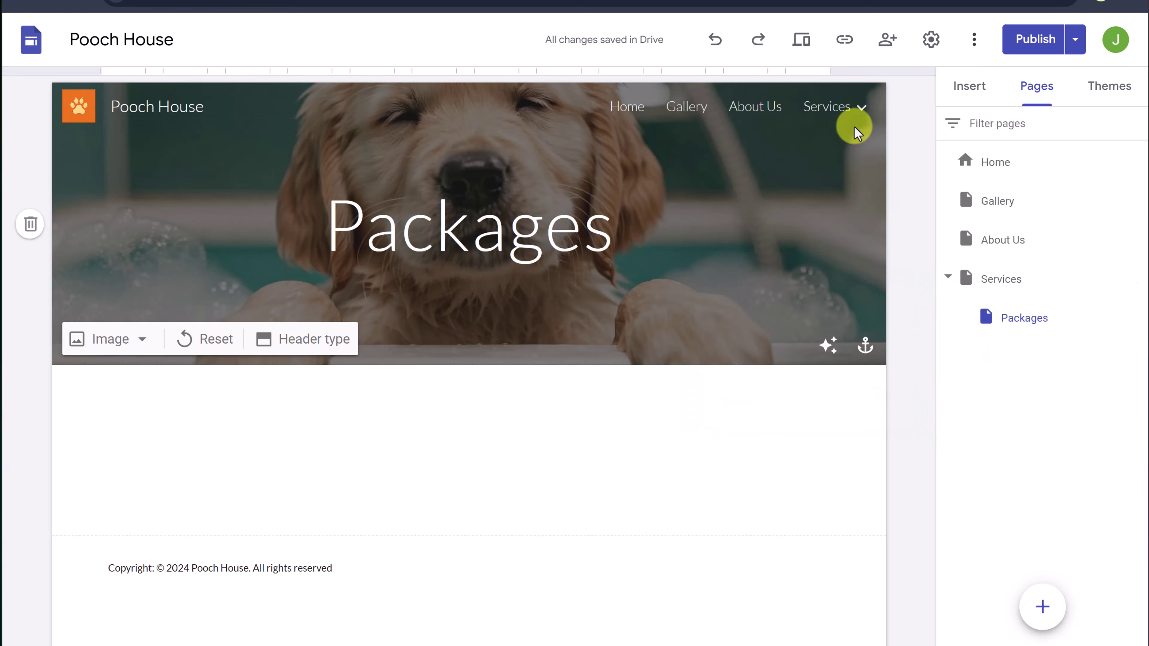
mouse_move(858, 115)
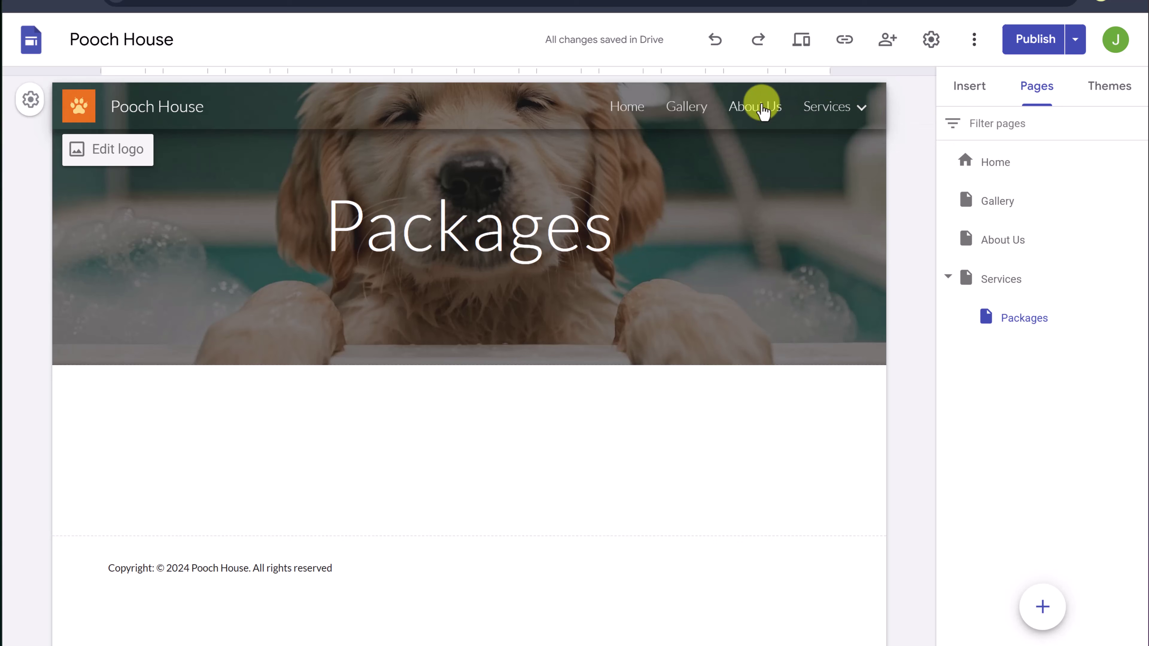
Reorder About Us below Services, try nesting it under Gallery, and return it to the end of the top-level pages
drag(999, 256, 988, 358)
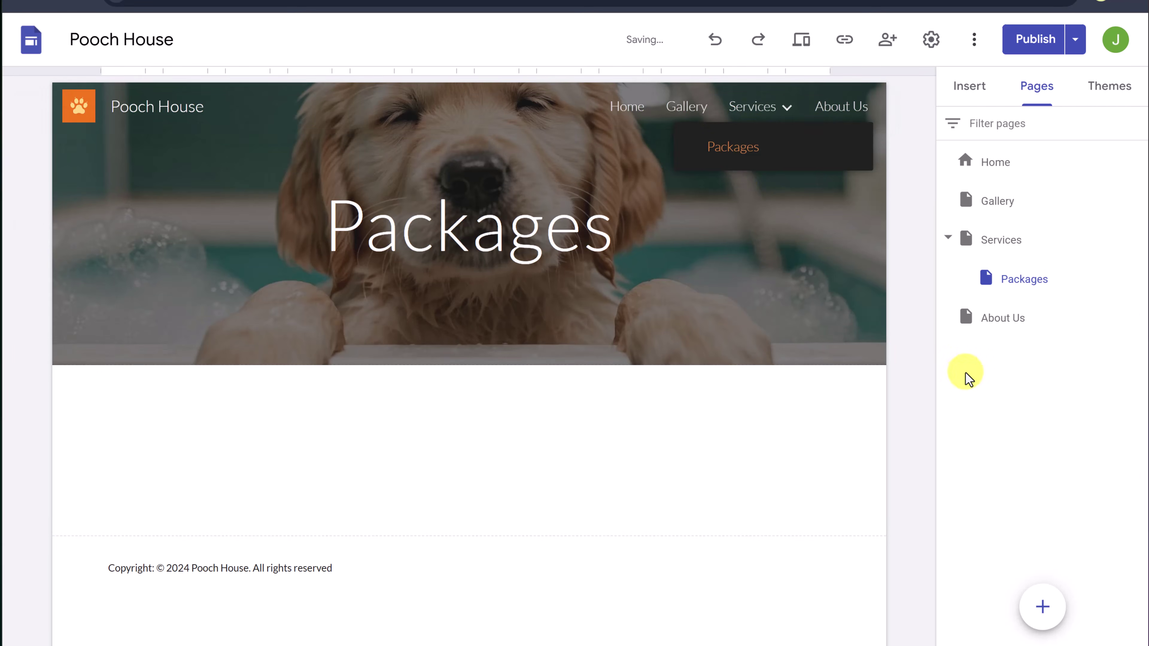
drag(996, 328, 1031, 214)
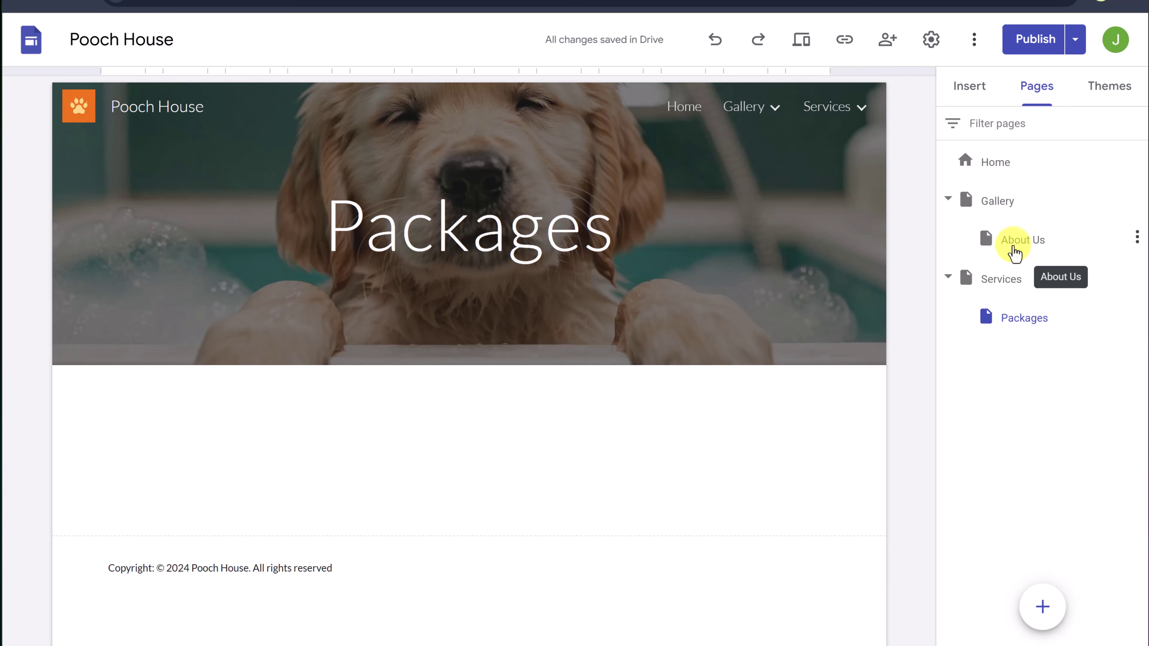
drag(1016, 255, 982, 348)
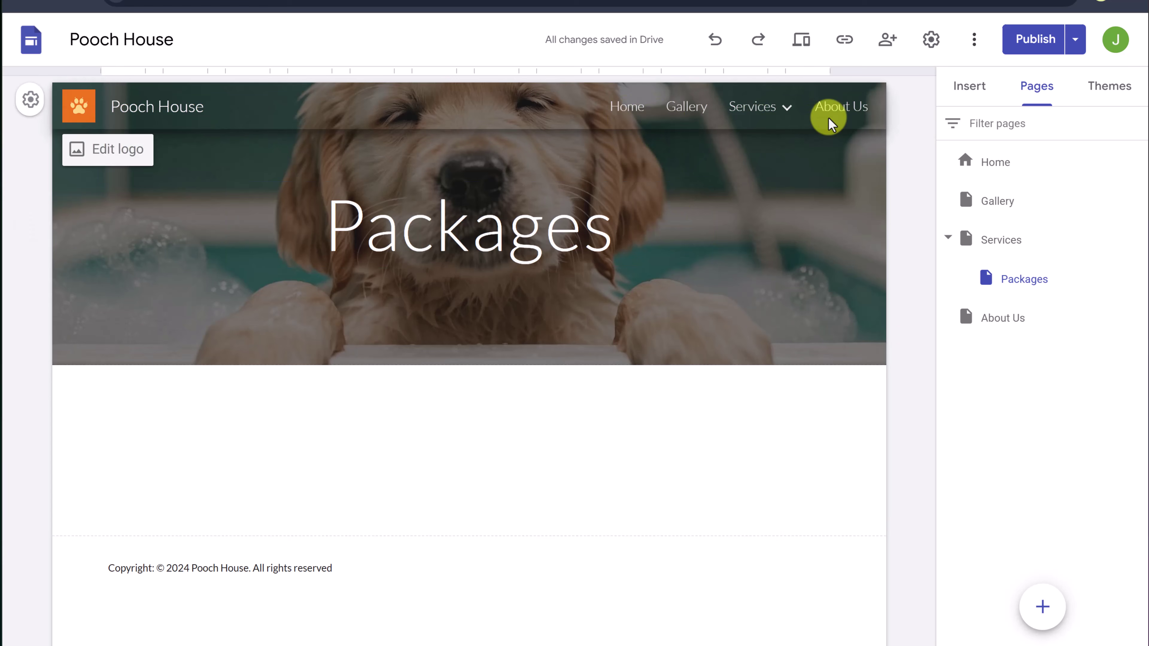
Set the site's navigation mode to Side and close the settings
mouse_move(713, 117)
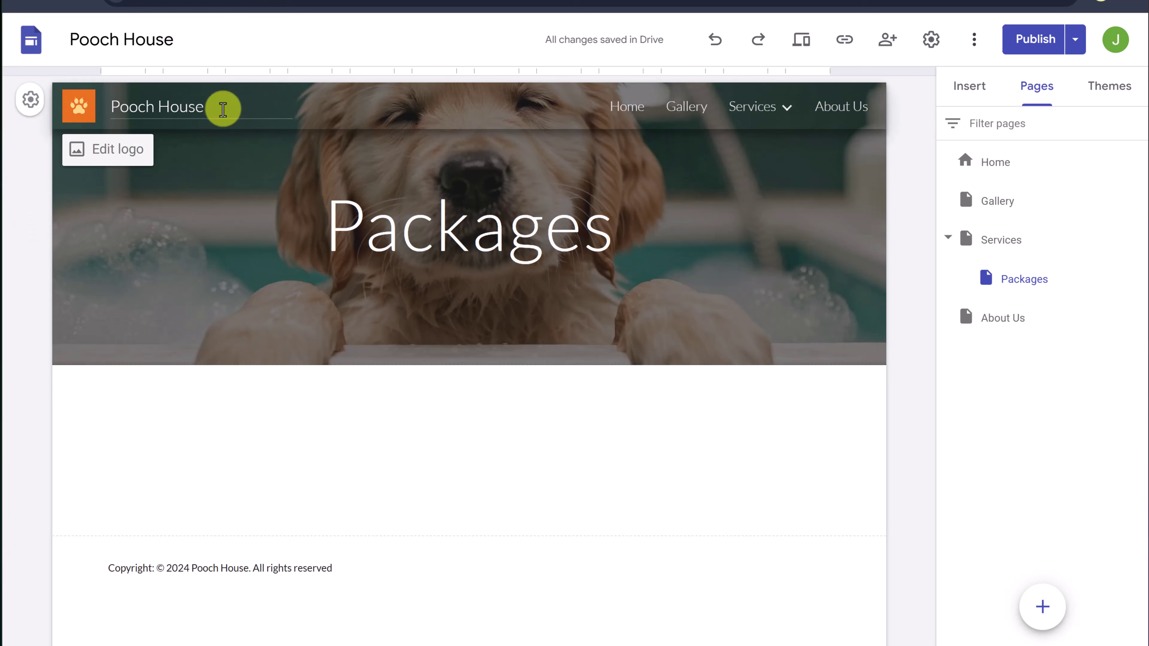
click(28, 111)
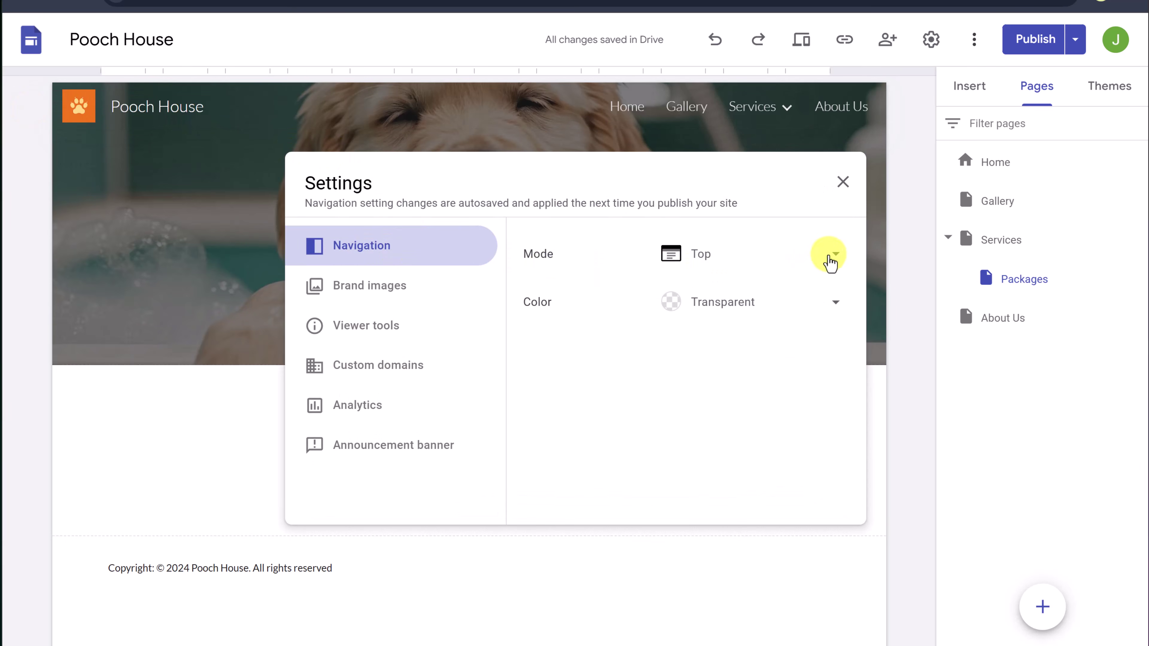
click(831, 262)
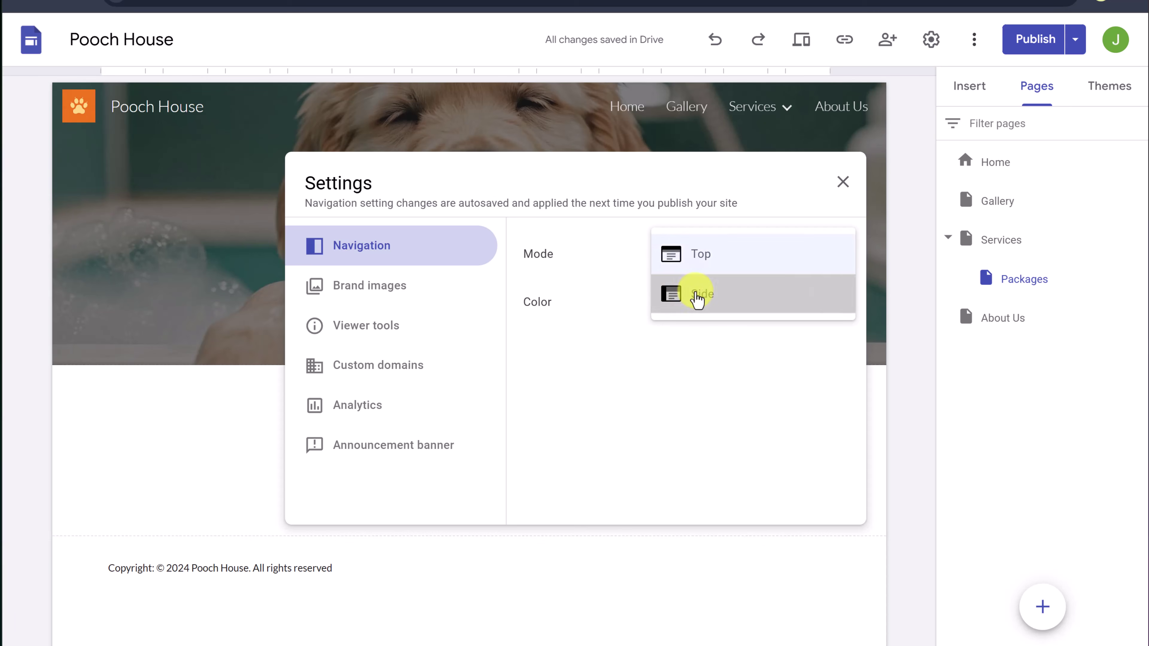
click(697, 296)
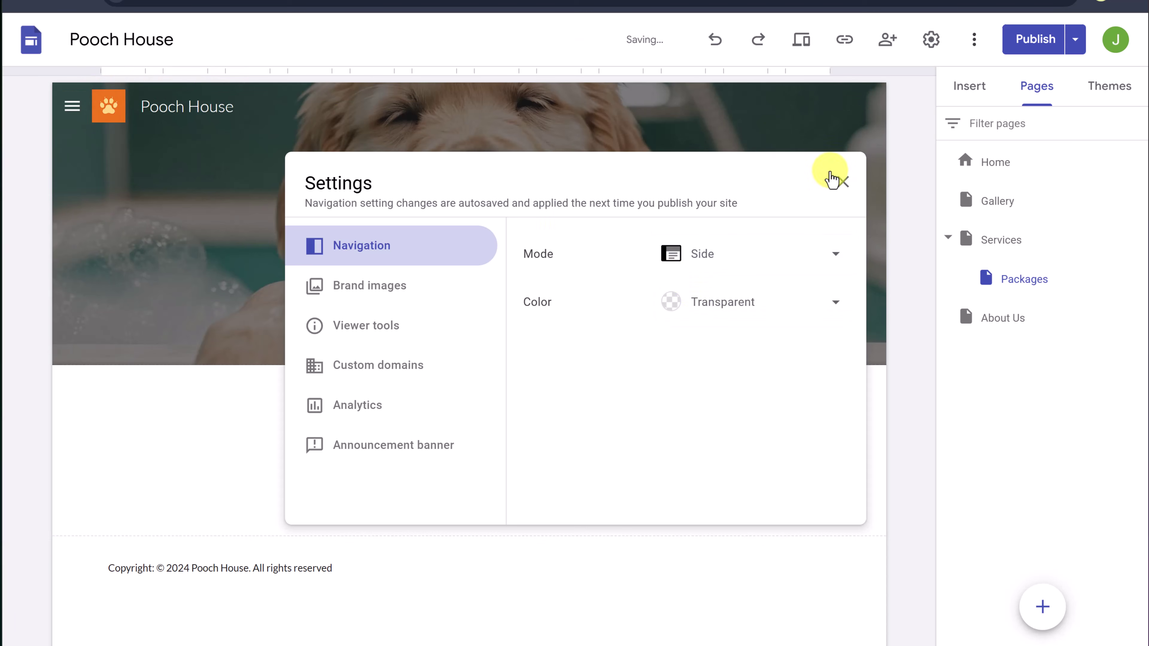
click(841, 182)
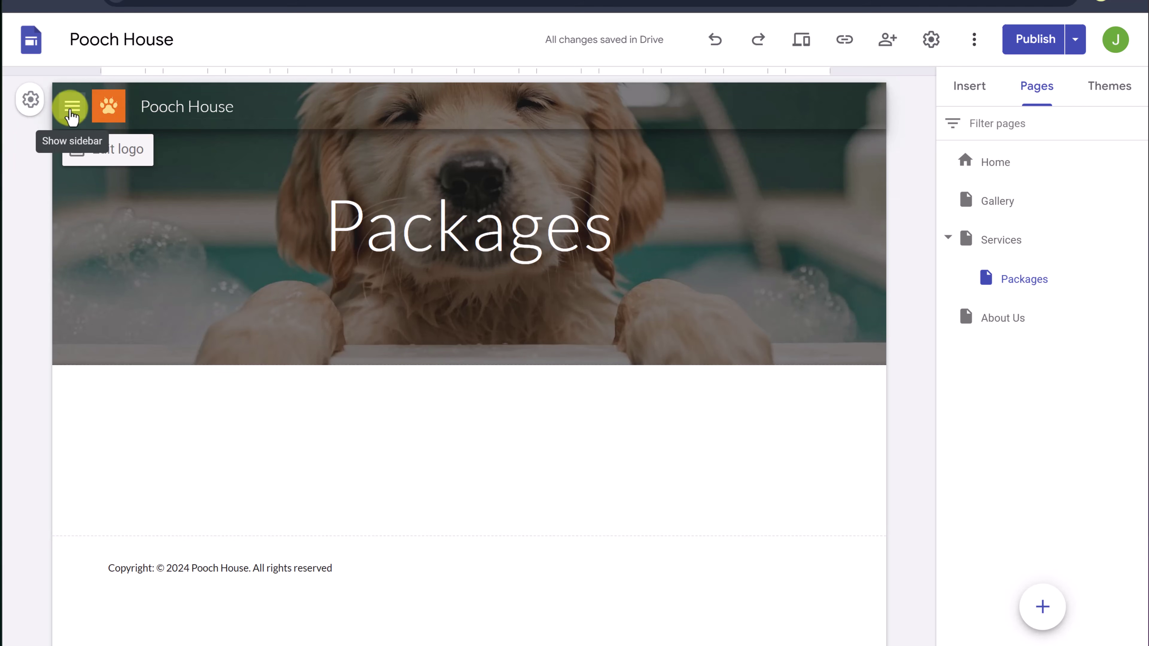
Try out the site's side navigation by expanding it, going to the Gallery page and dismissing it
click(72, 111)
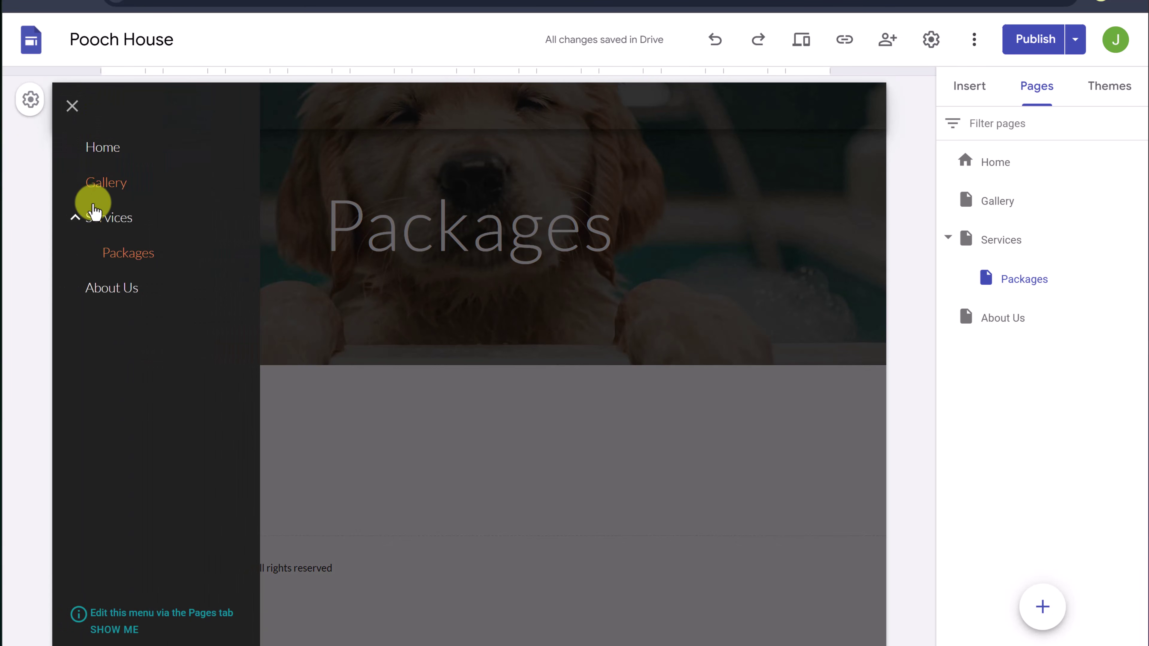
click(116, 186)
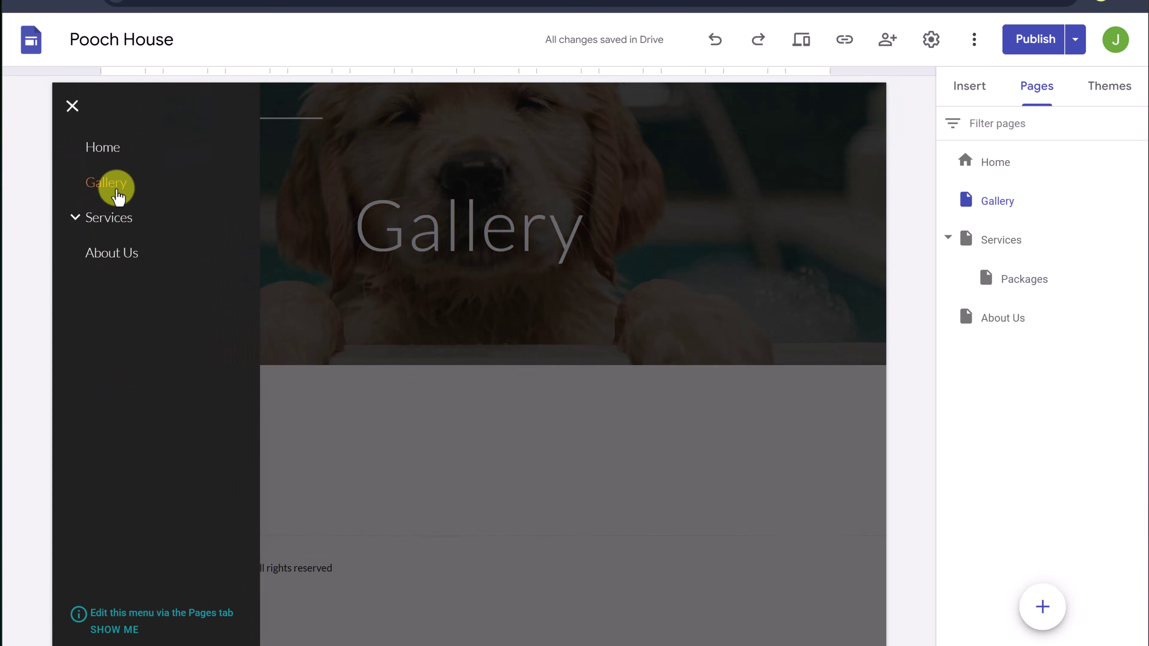
click(74, 105)
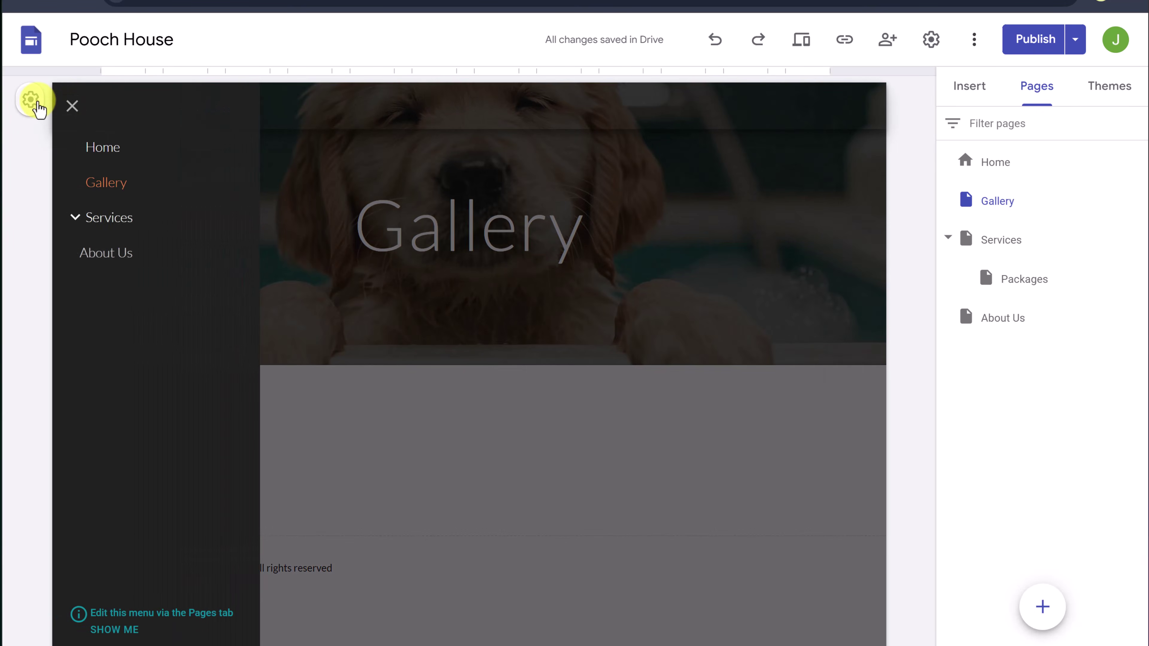
Try Black as the side navigation color, close the settings and check it in the expanded menu
click(33, 102)
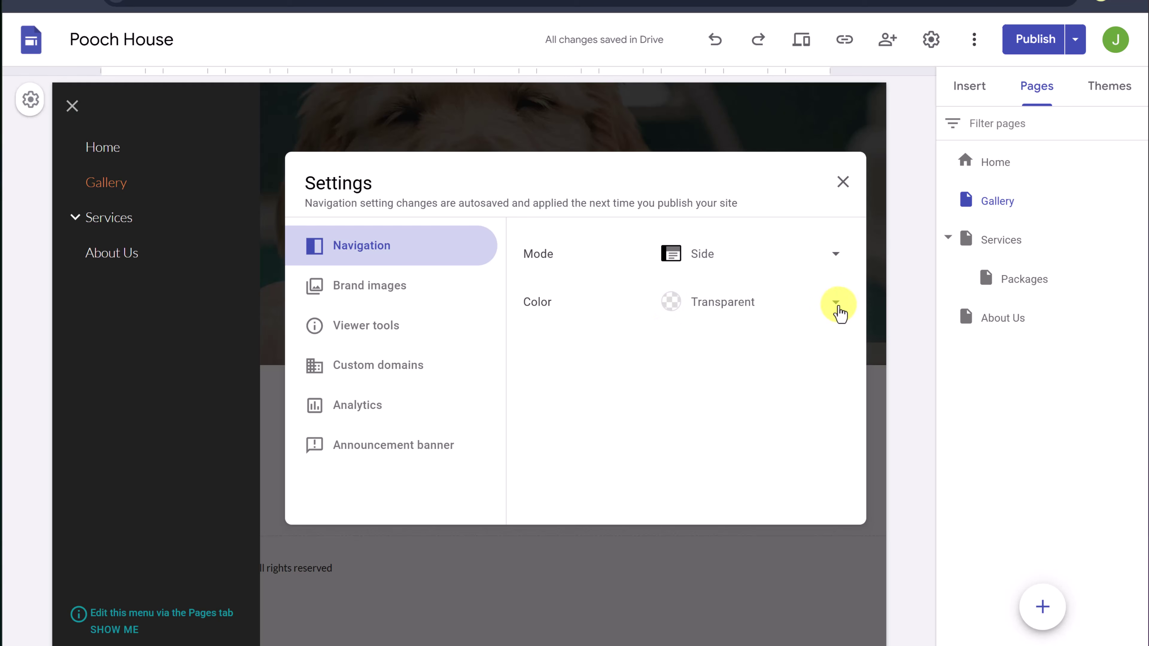
click(836, 312)
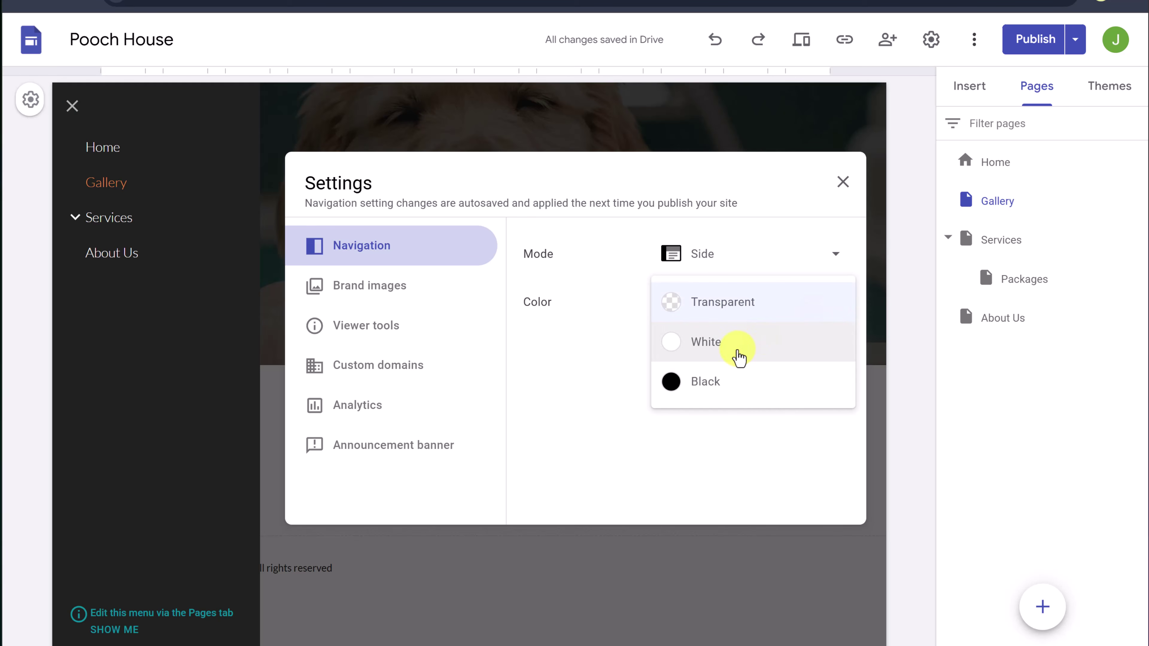
click(719, 391)
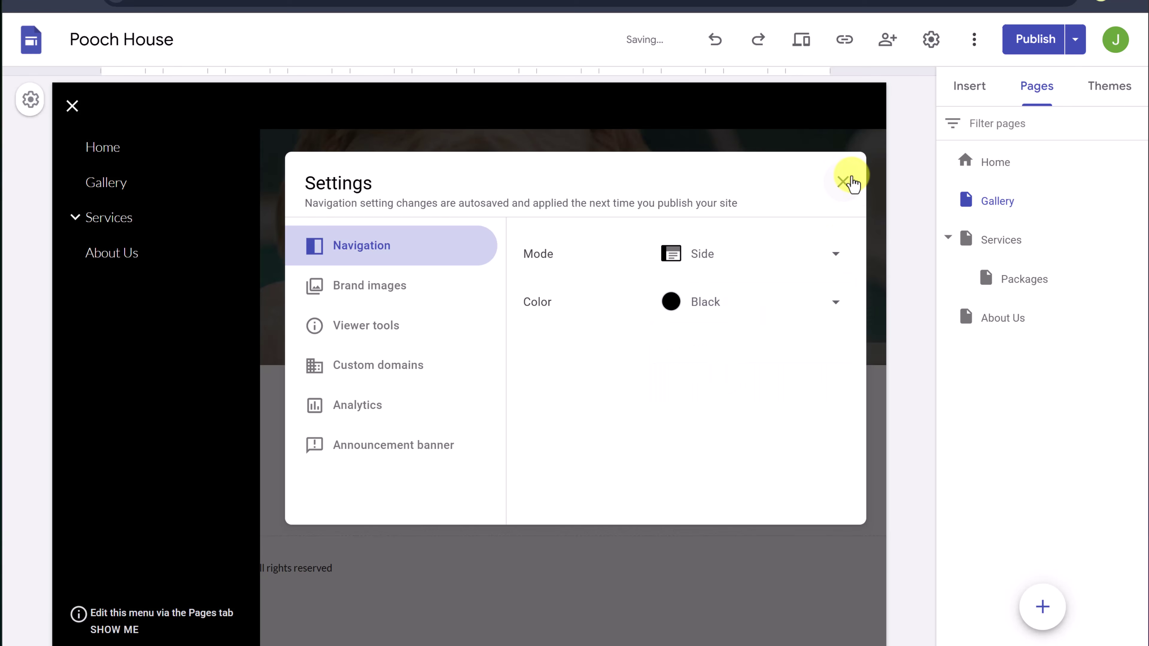
click(843, 182)
click(413, 436)
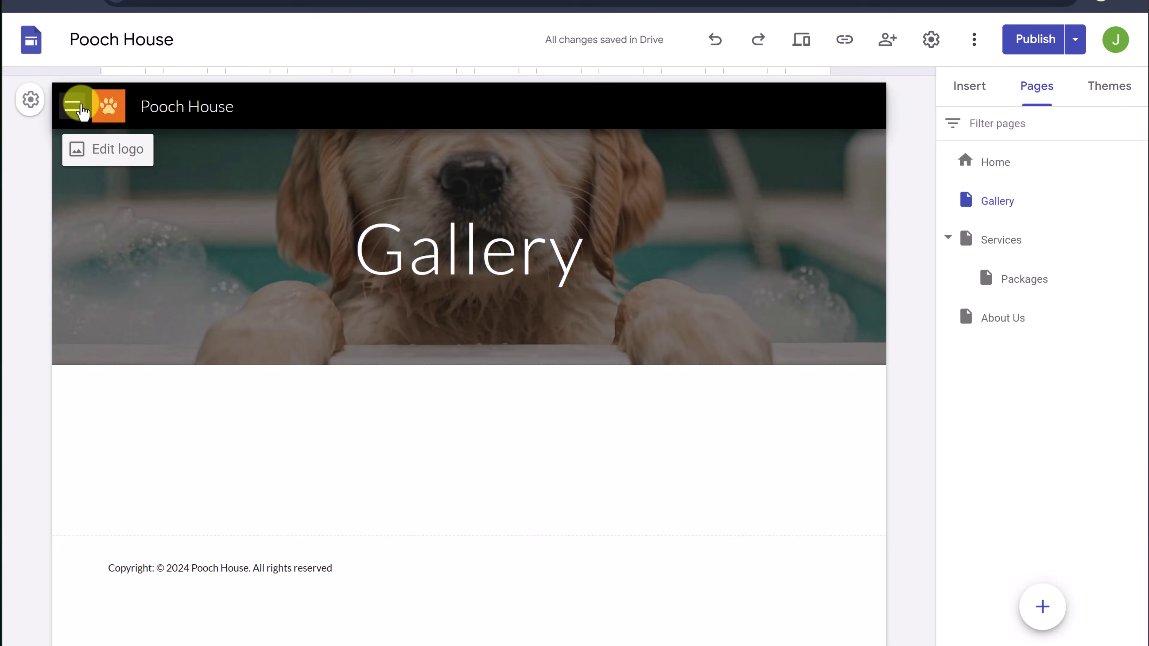
click(75, 107)
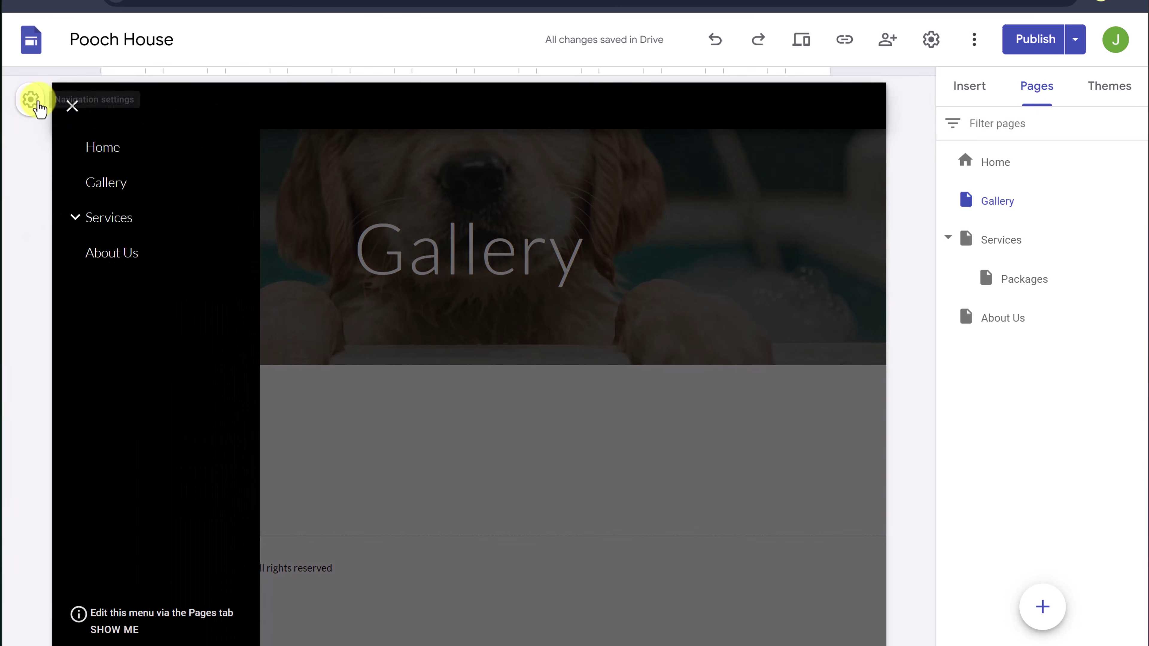
Set the site's navigation mode to Top with the Transparent color and close the settings
click(32, 100)
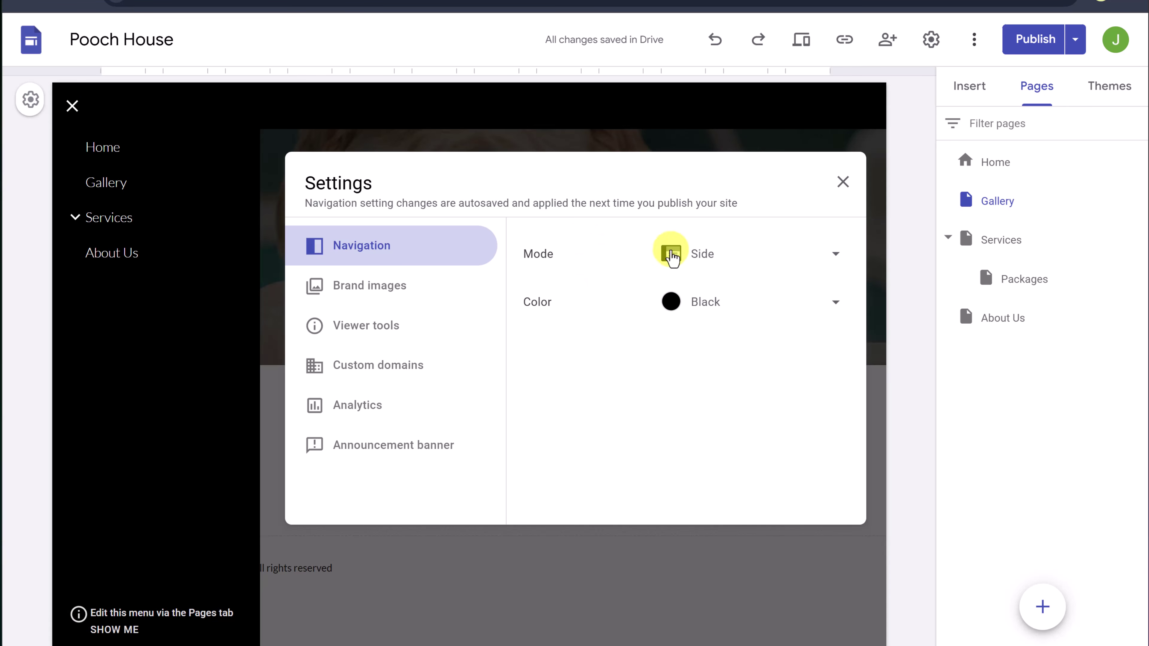
click(738, 257)
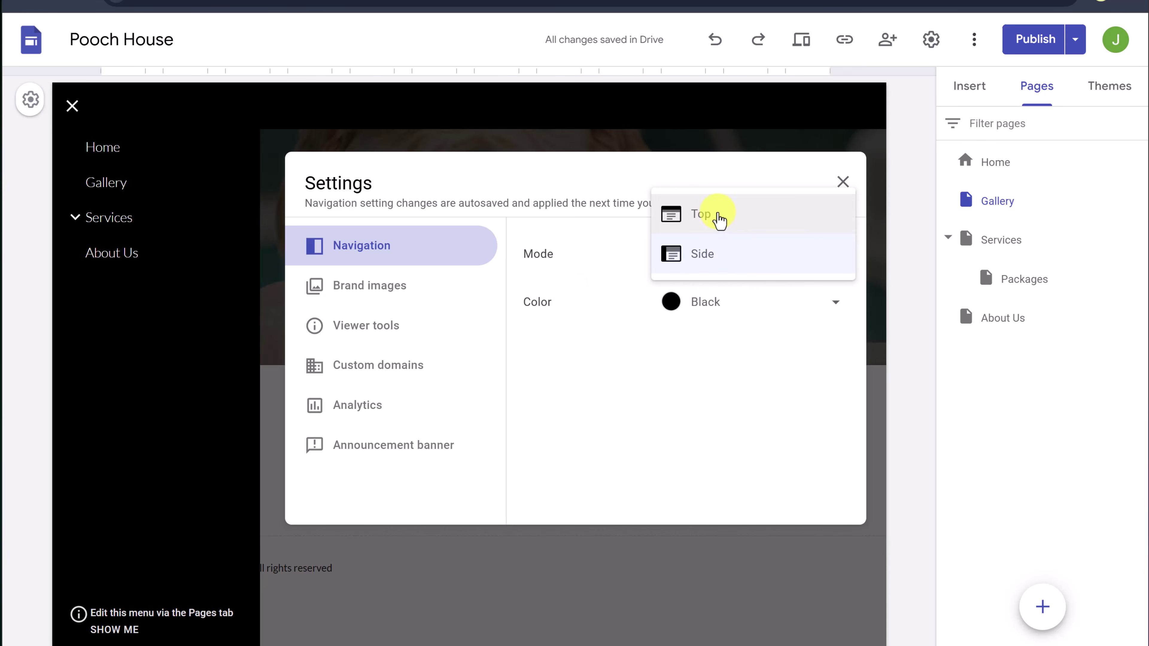
click(719, 221)
click(780, 308)
click(708, 224)
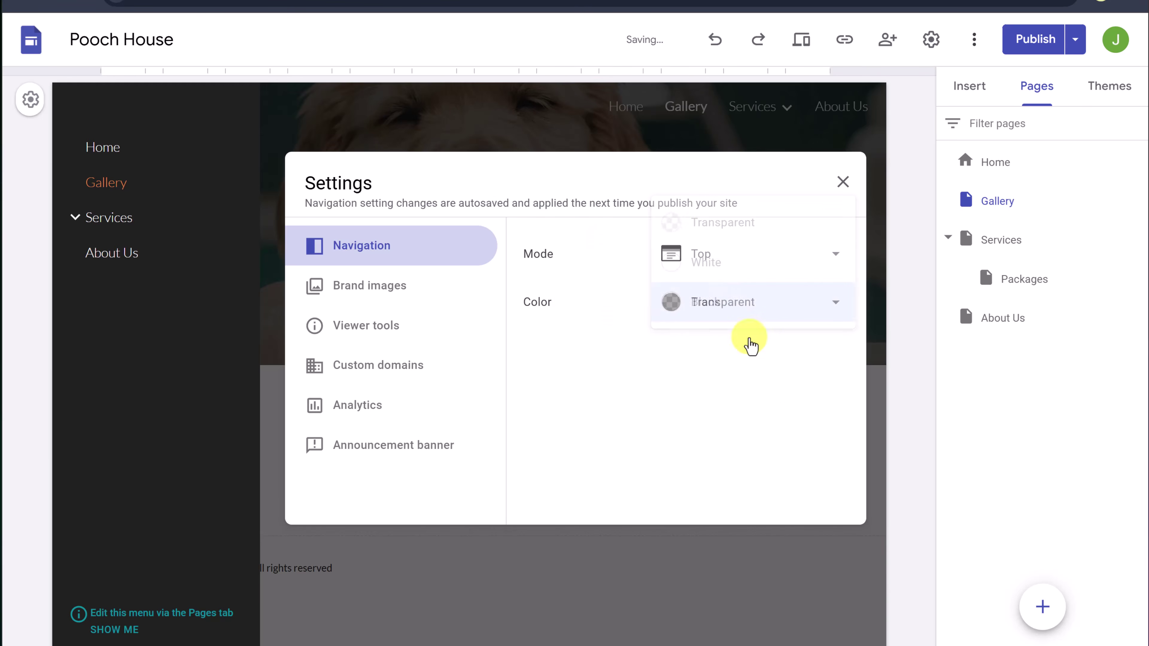
click(841, 182)
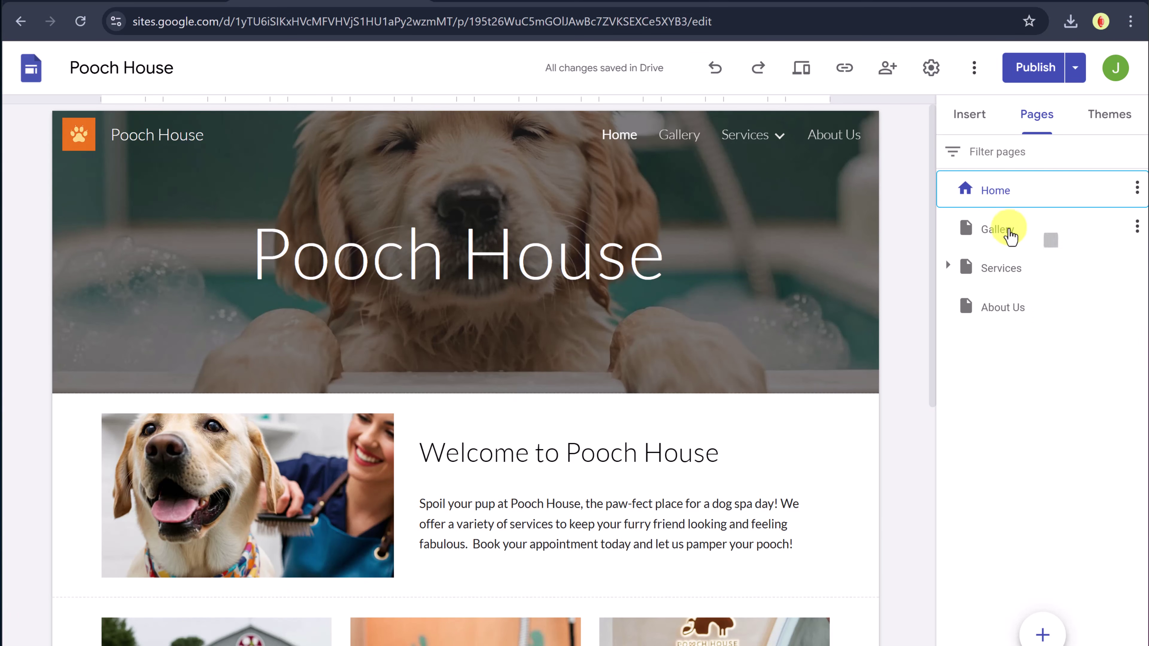
Add a Gallery page text box: "A picture is worth a thousand wags! Explore our gallery and see the joy that Pooch House brings to our furry clients."
click(1009, 233)
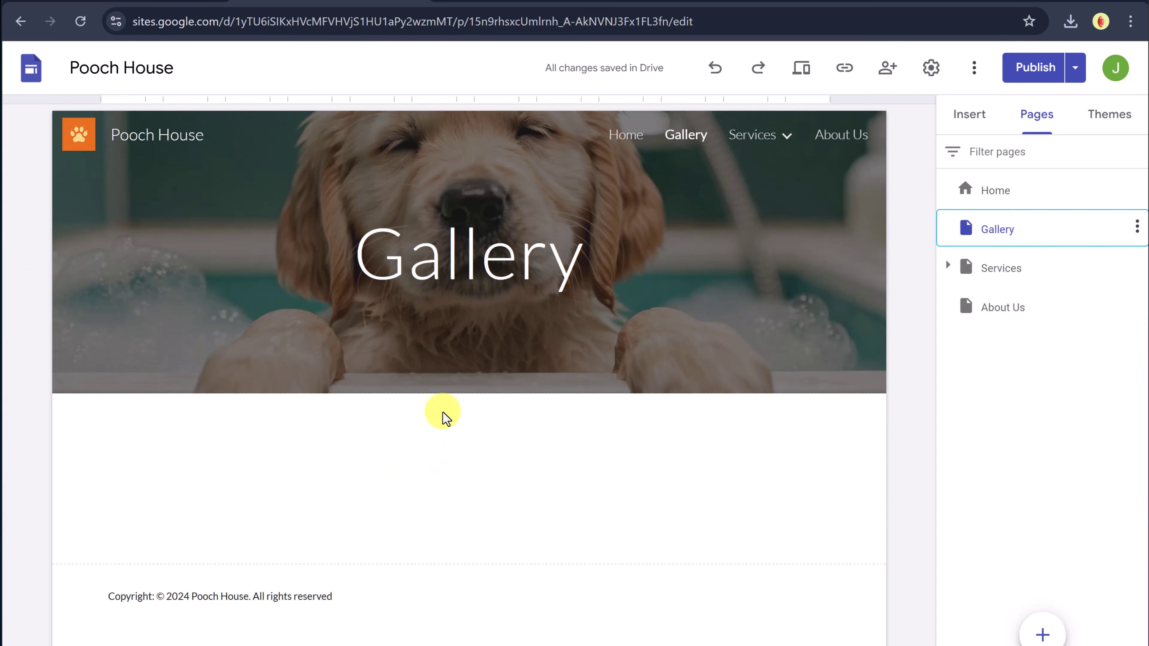
double_click(458, 415)
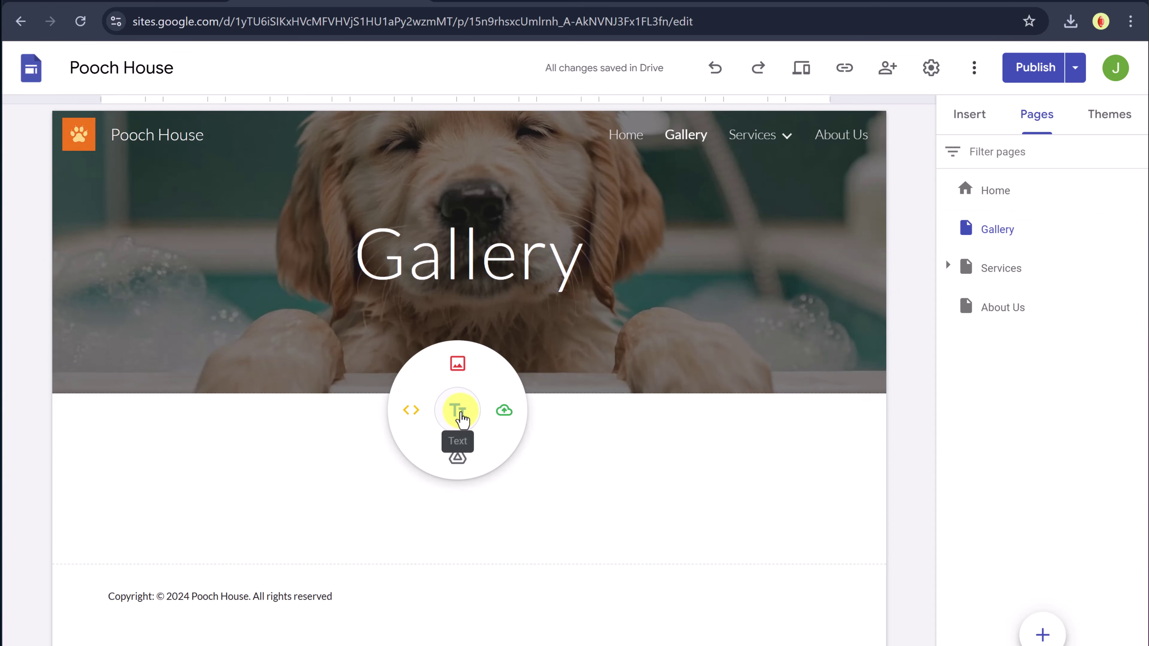
click(458, 411)
text(A picture is worth a thousand wags! Explore our gallery and see the joy that Pooch House brings to our furry clients.)
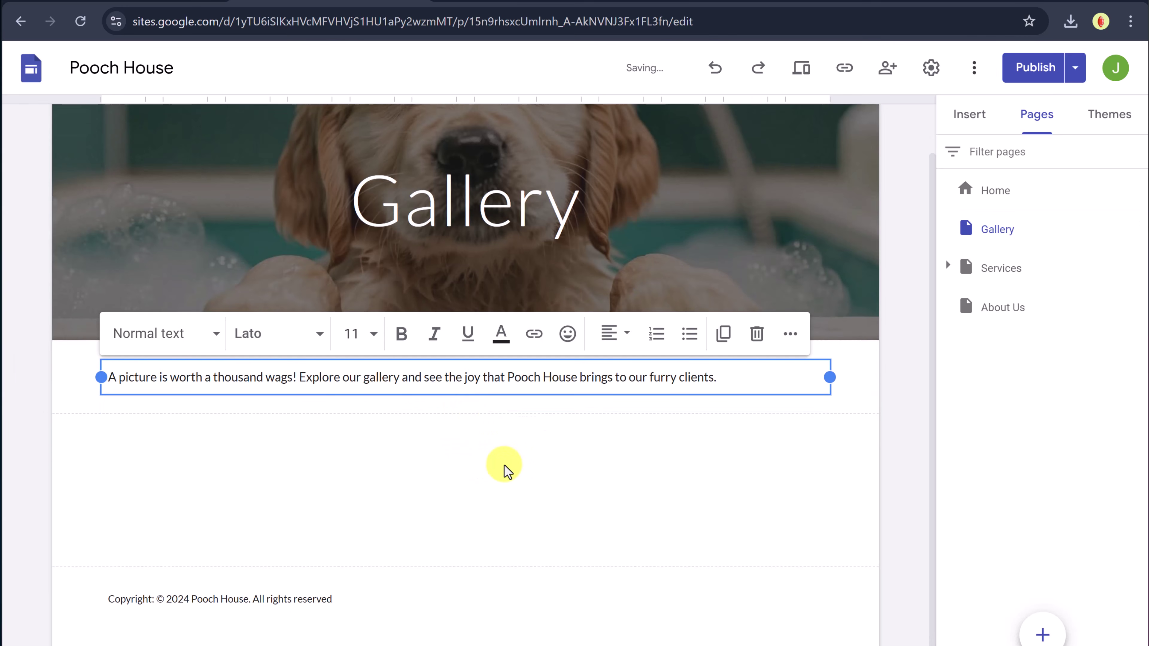
click(507, 471)
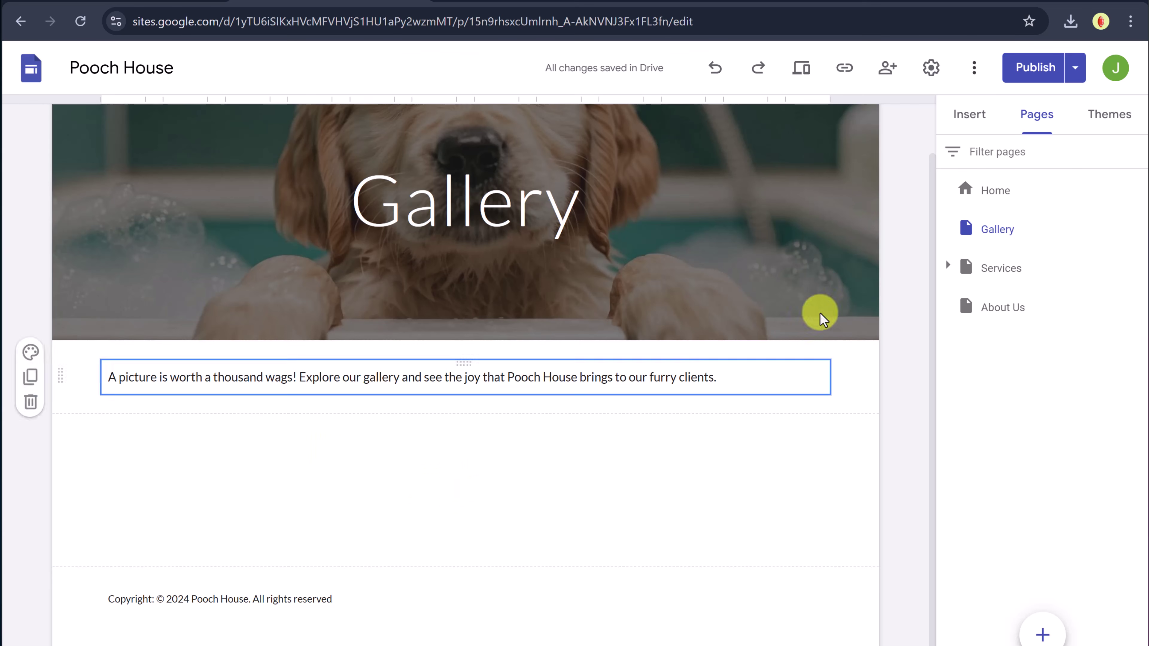
Insert an image carousel on the Gallery page using the six pexels dog photos uploaded from the Images folder
click(968, 114)
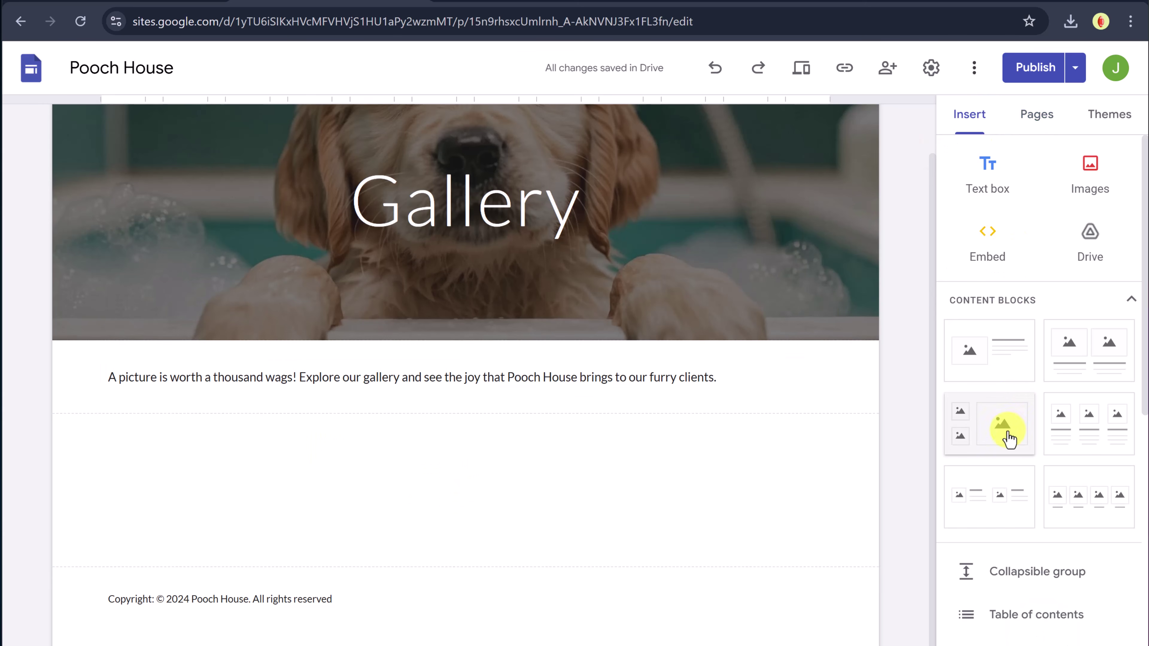
scroll(1013, 431, down, 10)
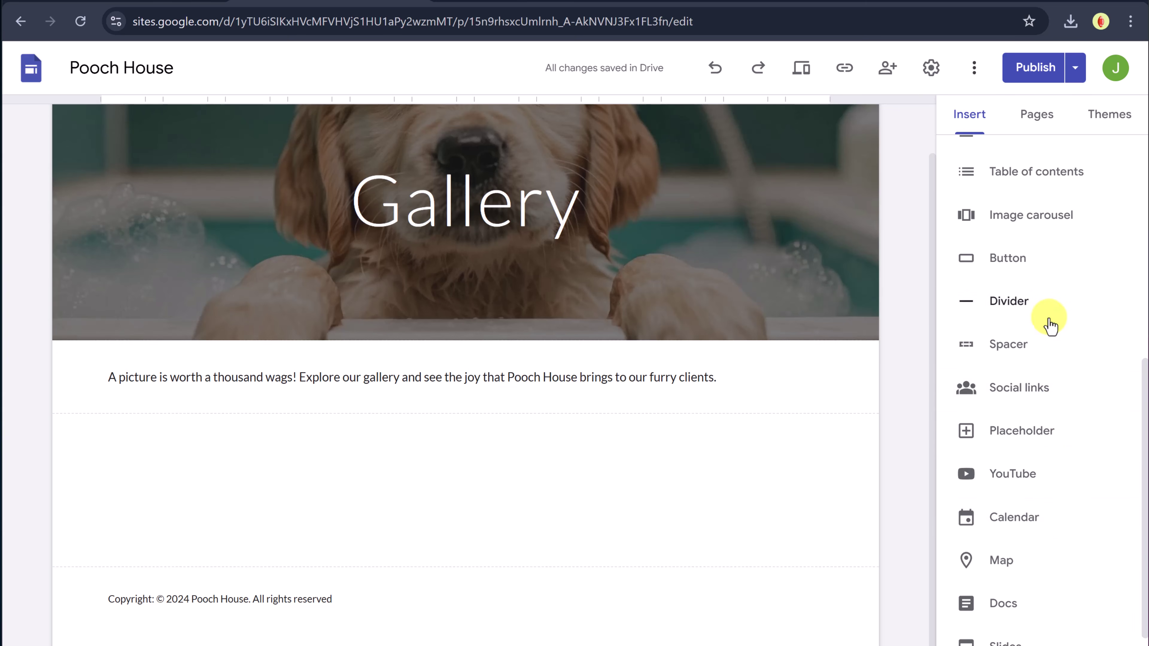
scroll(1045, 338, up, 3)
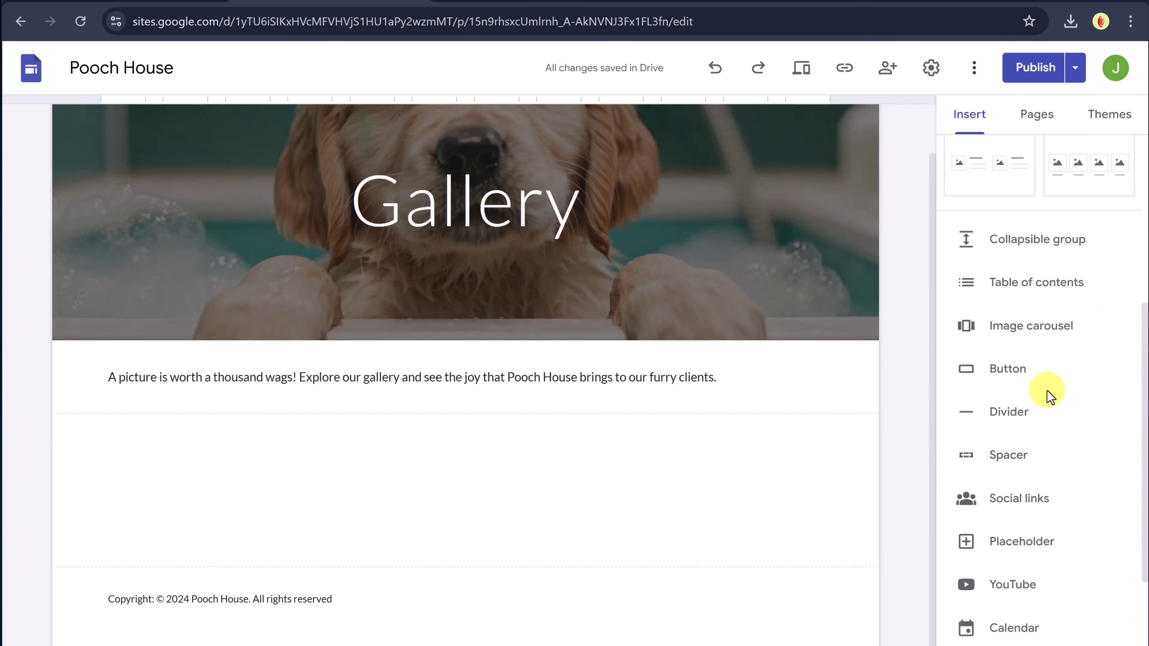
click(1050, 338)
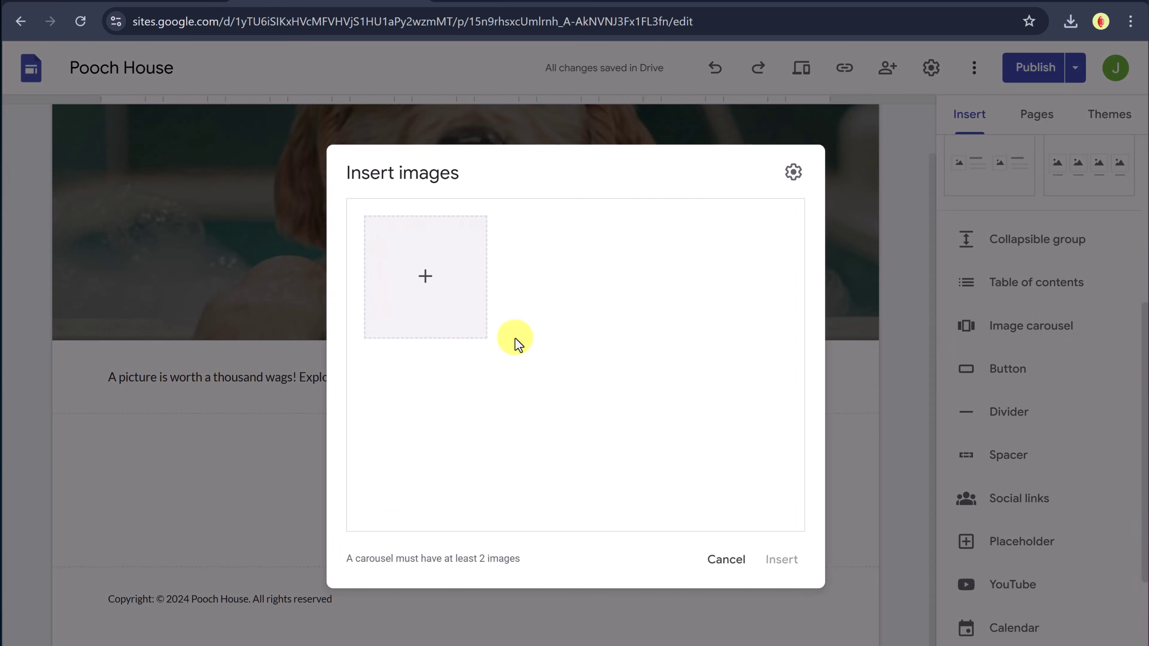
click(425, 277)
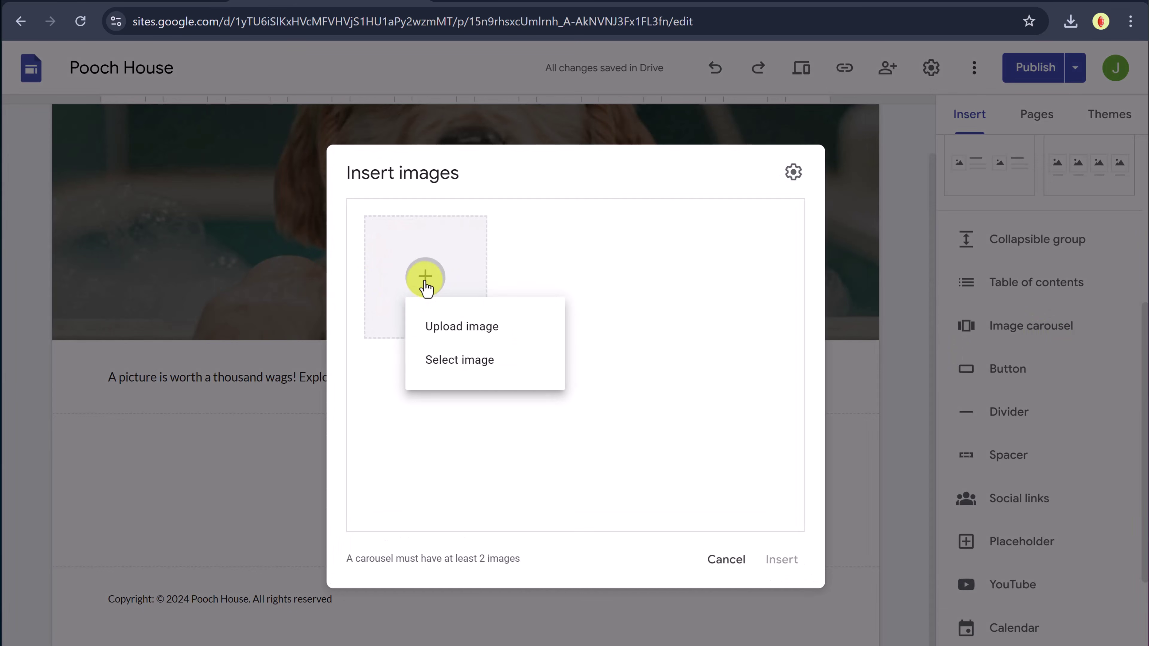
click(487, 328)
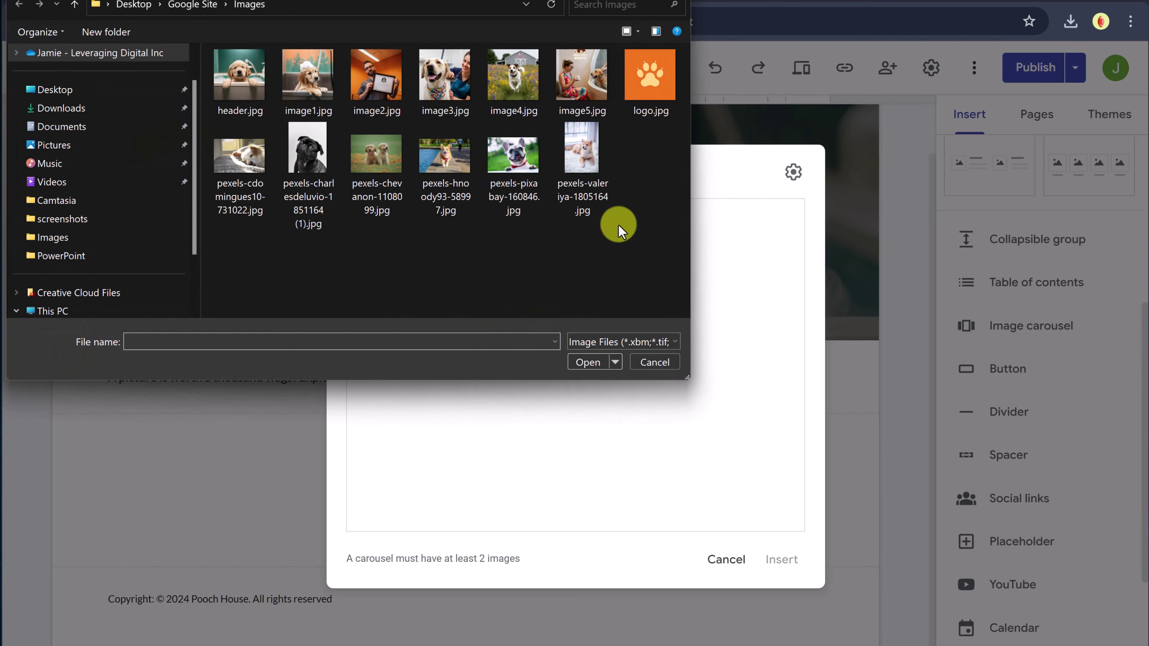
drag(631, 244, 226, 177)
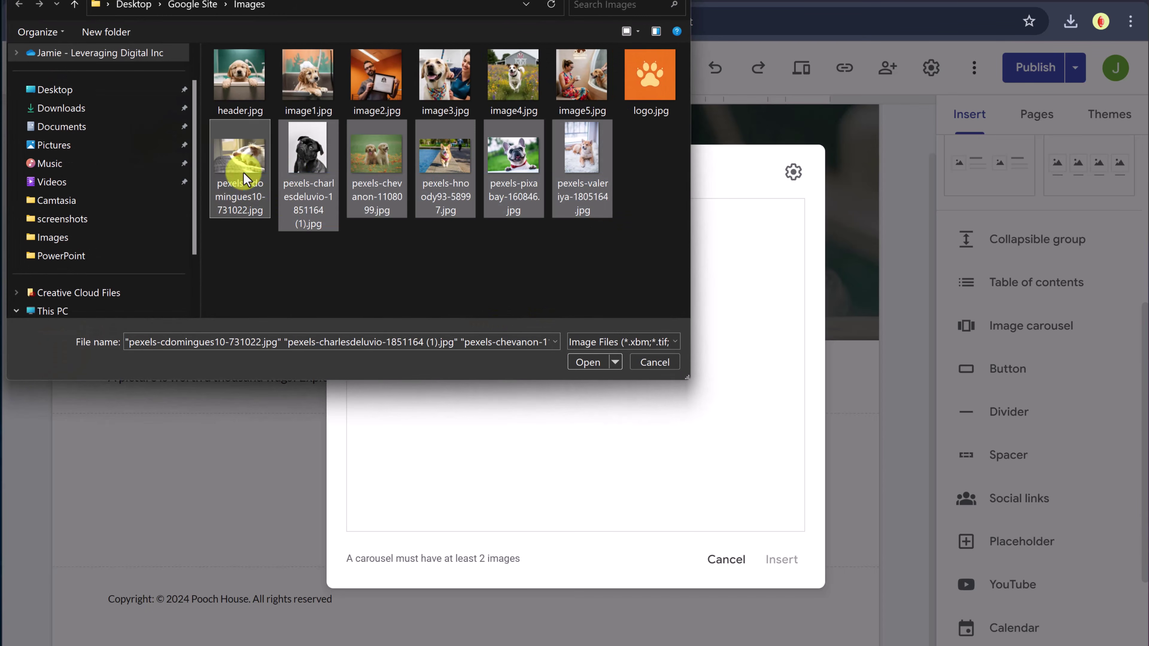
click(587, 364)
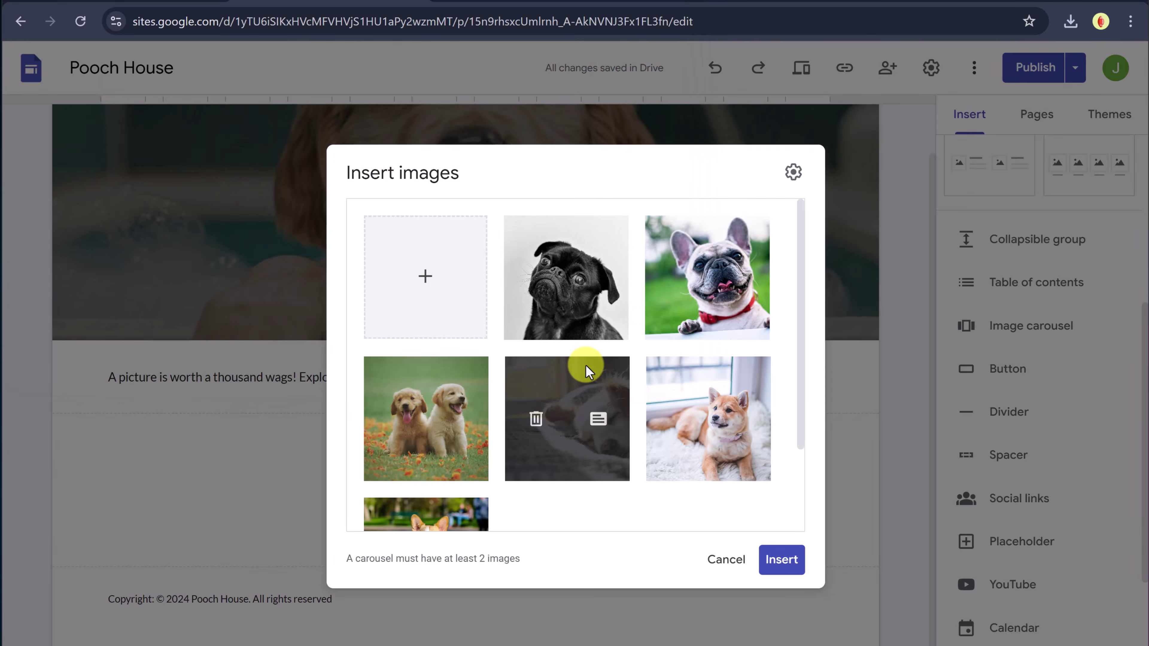
scroll(525, 418, down, 3)
mouse_move(410, 441)
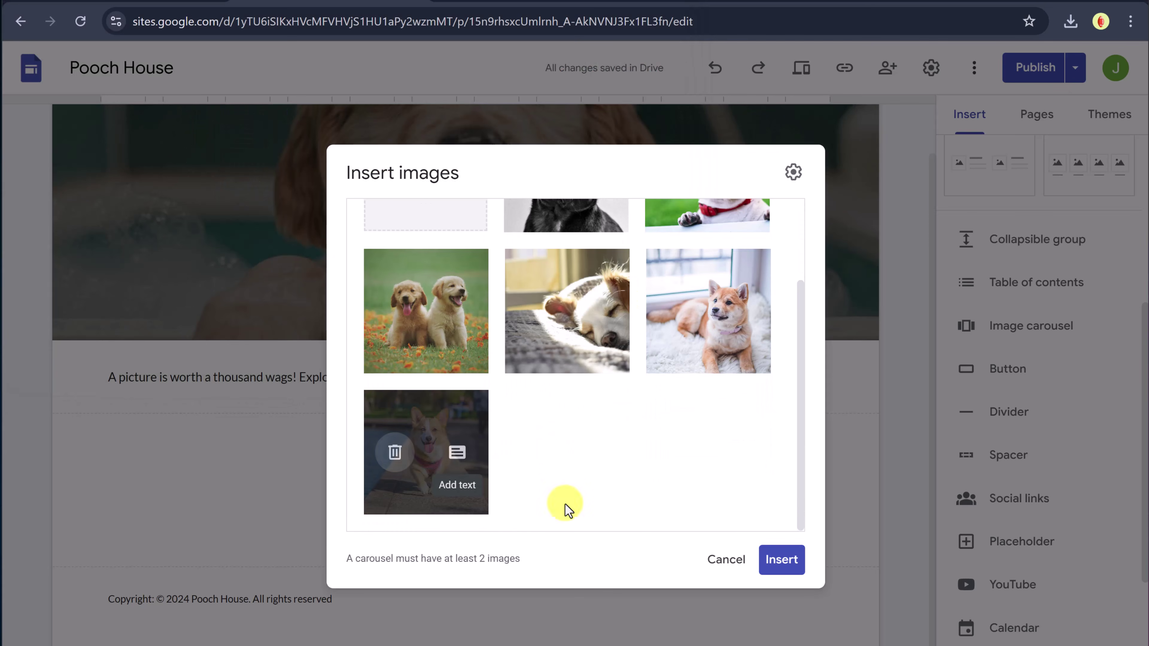
click(774, 561)
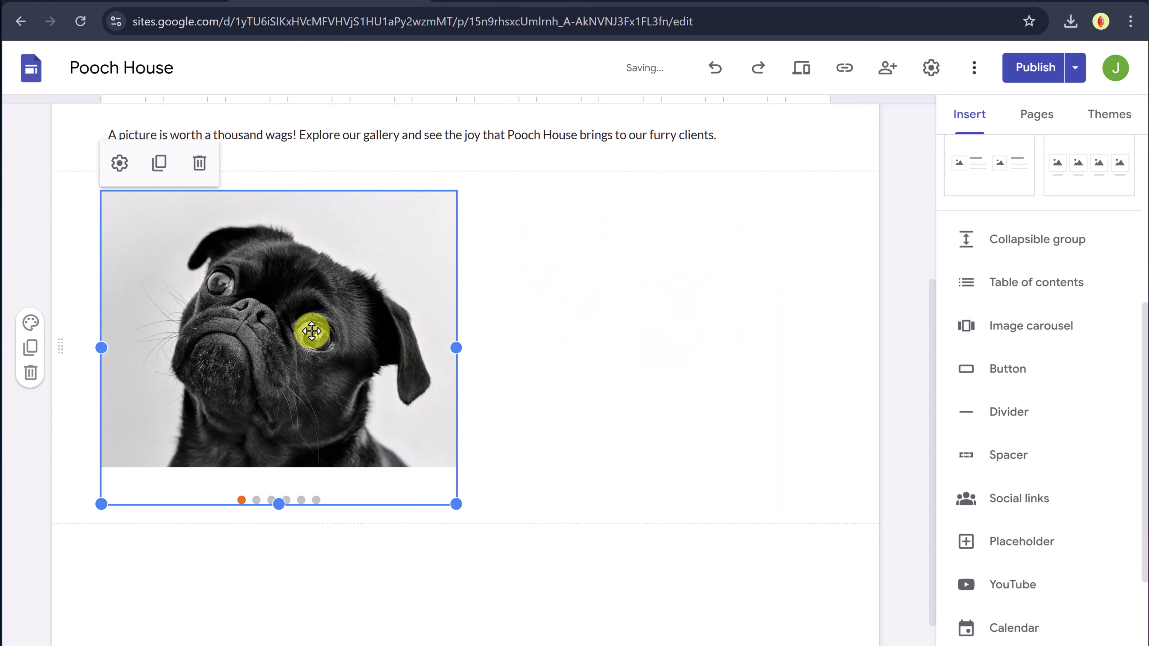
Center the image carousel in its section and enlarge it
drag(270, 351, 490, 345)
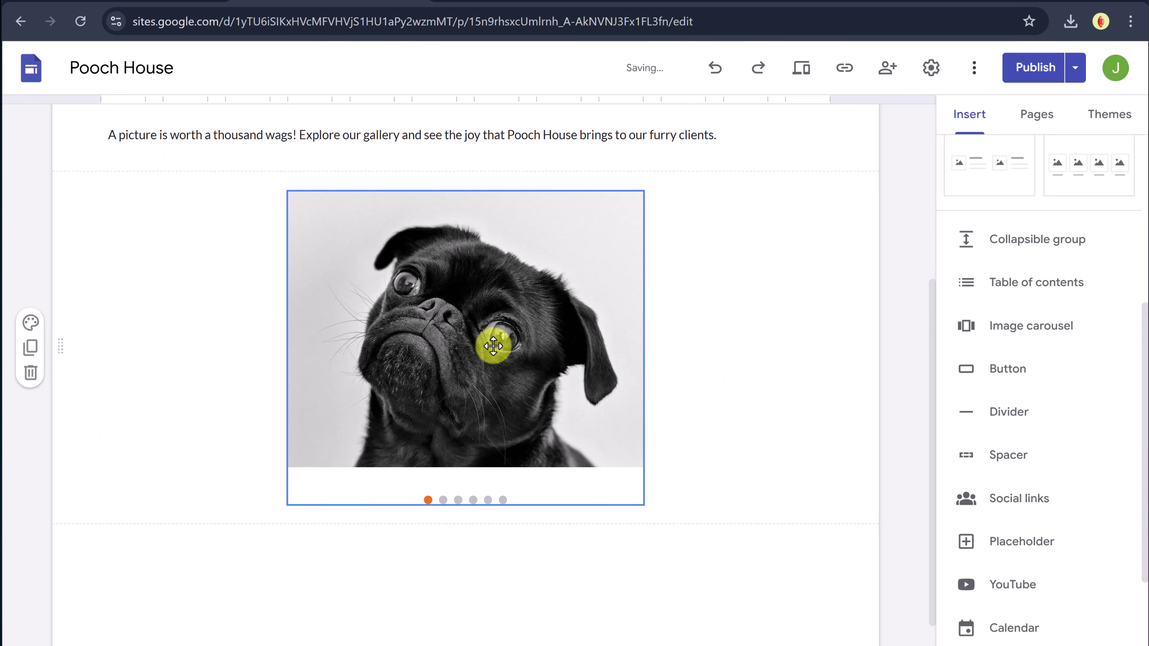
click(603, 484)
drag(643, 505, 508, 418)
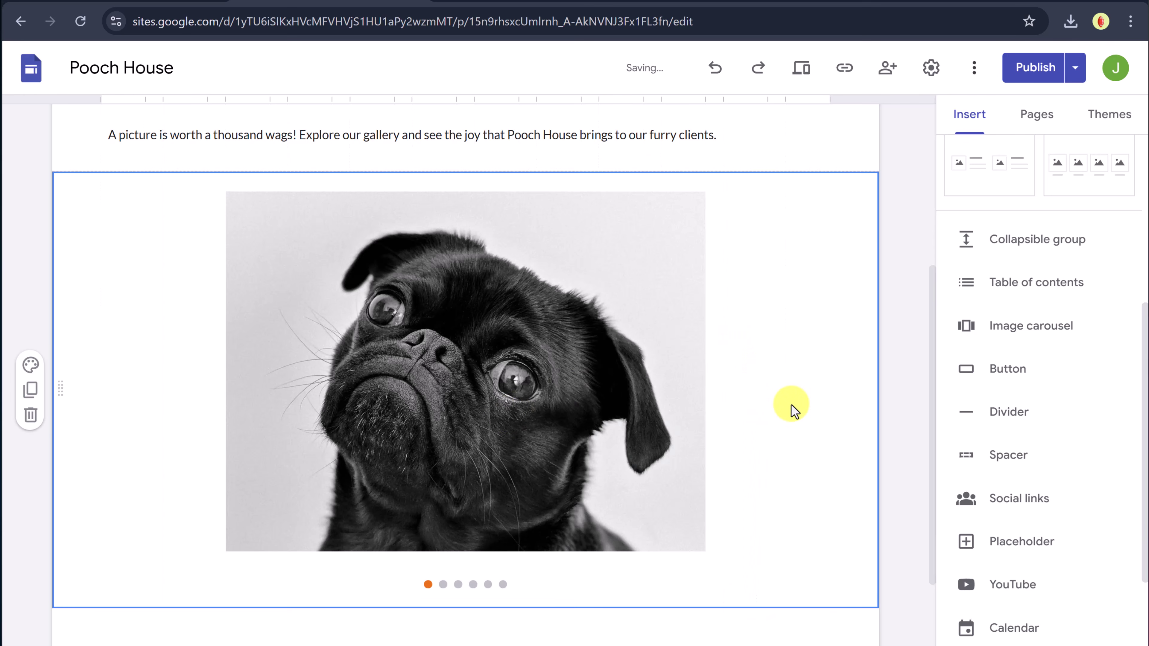
scroll(788, 427, up, 2)
scroll(789, 426, down, 2)
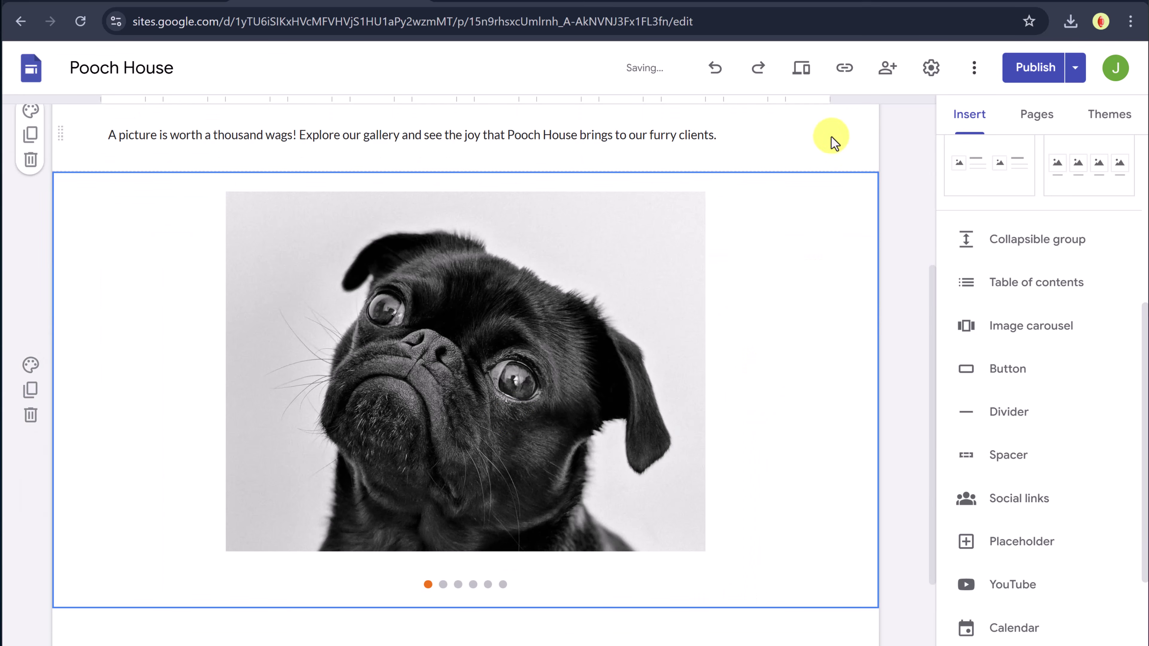
Preview the Gallery page in the phone layout and advance through the carousel images
click(802, 72)
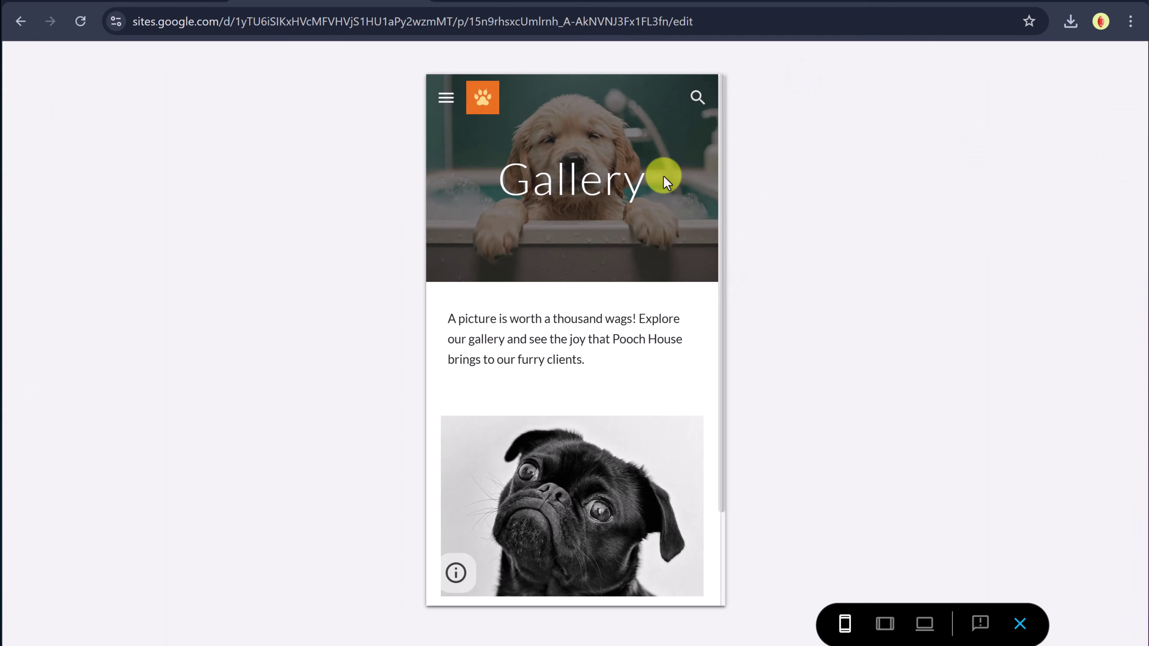
scroll(650, 300, down, 2)
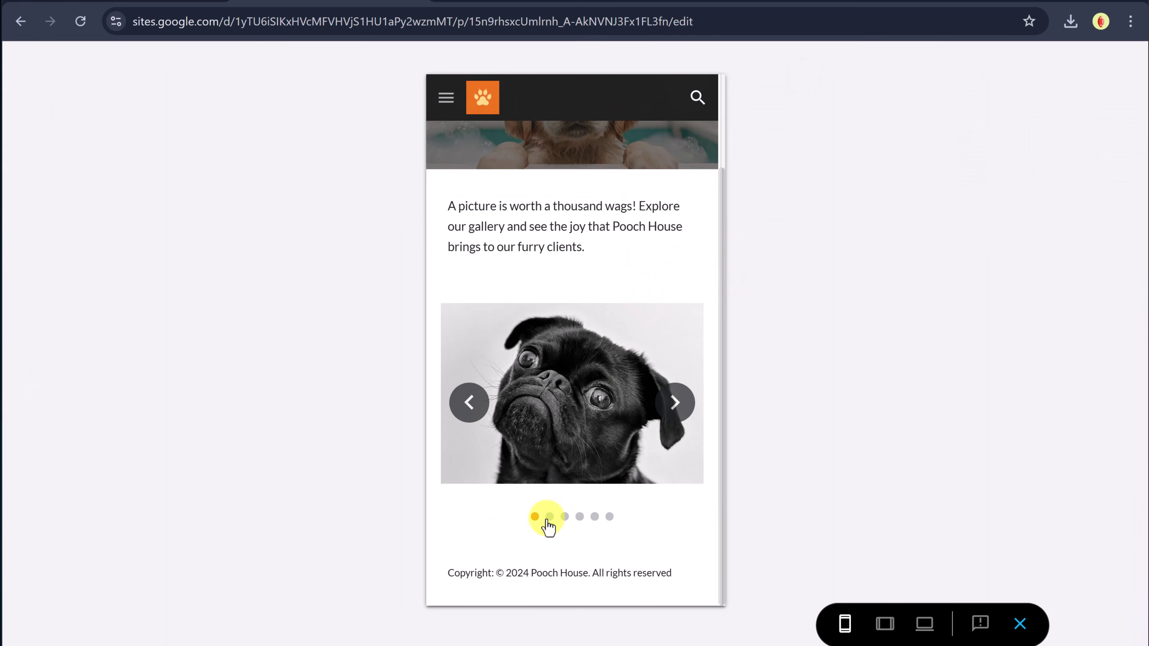
click(684, 405)
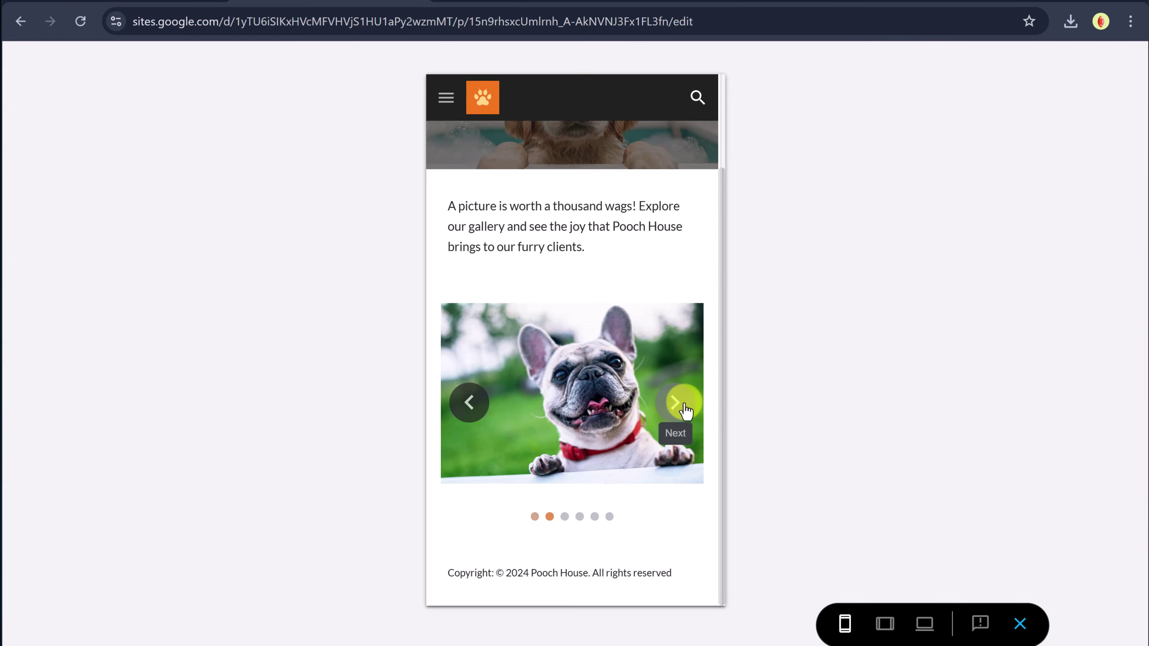
click(684, 407)
click(685, 408)
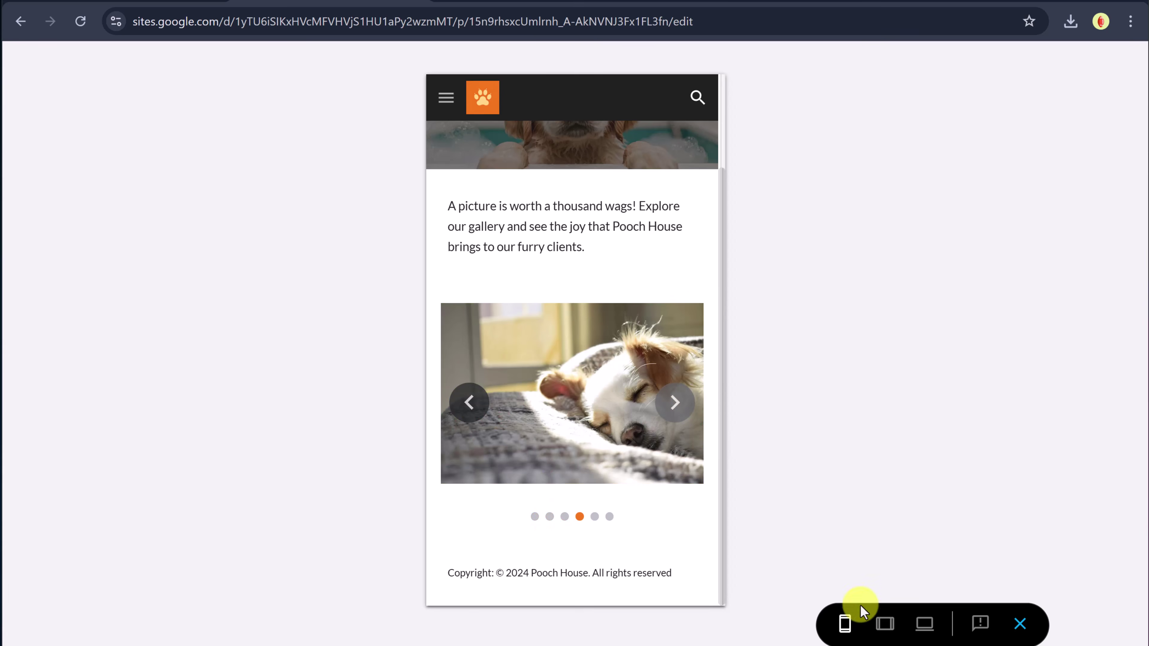
Preview the Gallery page in the large-screen layout, advance the carousel one image and exit the preview
click(921, 632)
scroll(718, 458, down, 5)
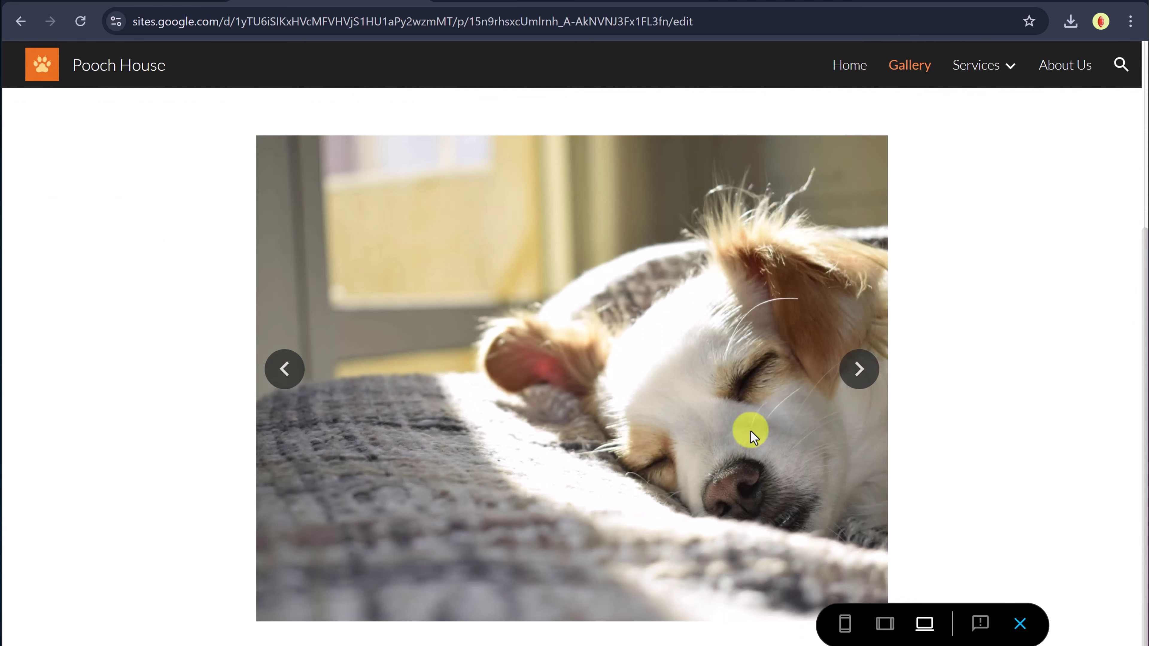
click(862, 371)
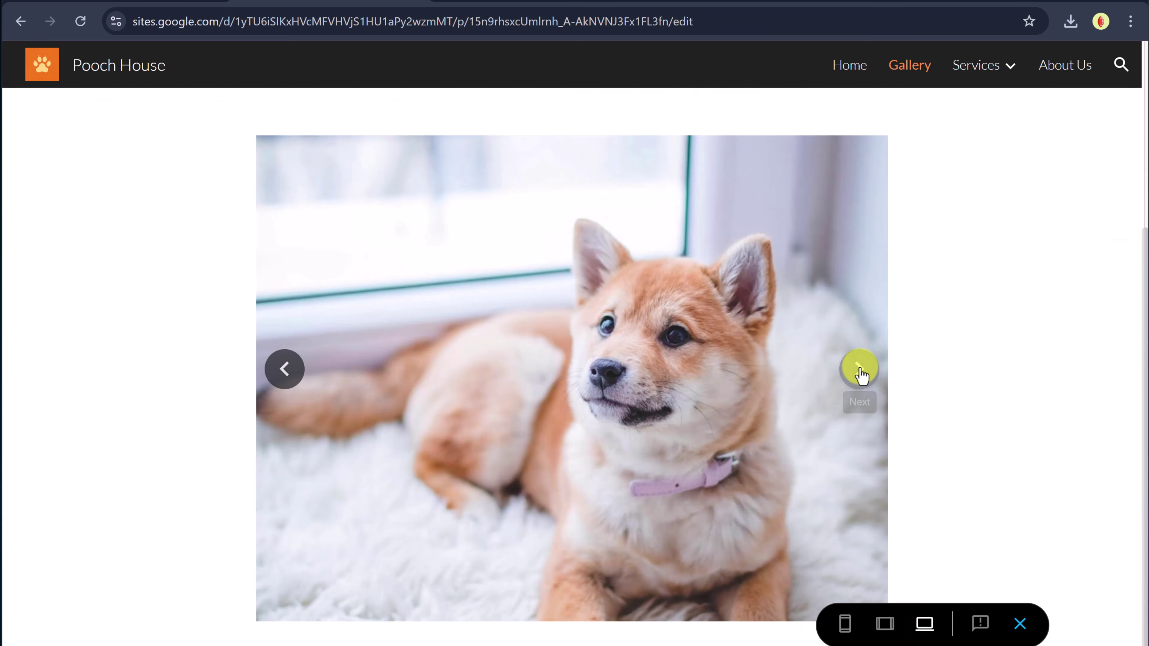
click(1019, 625)
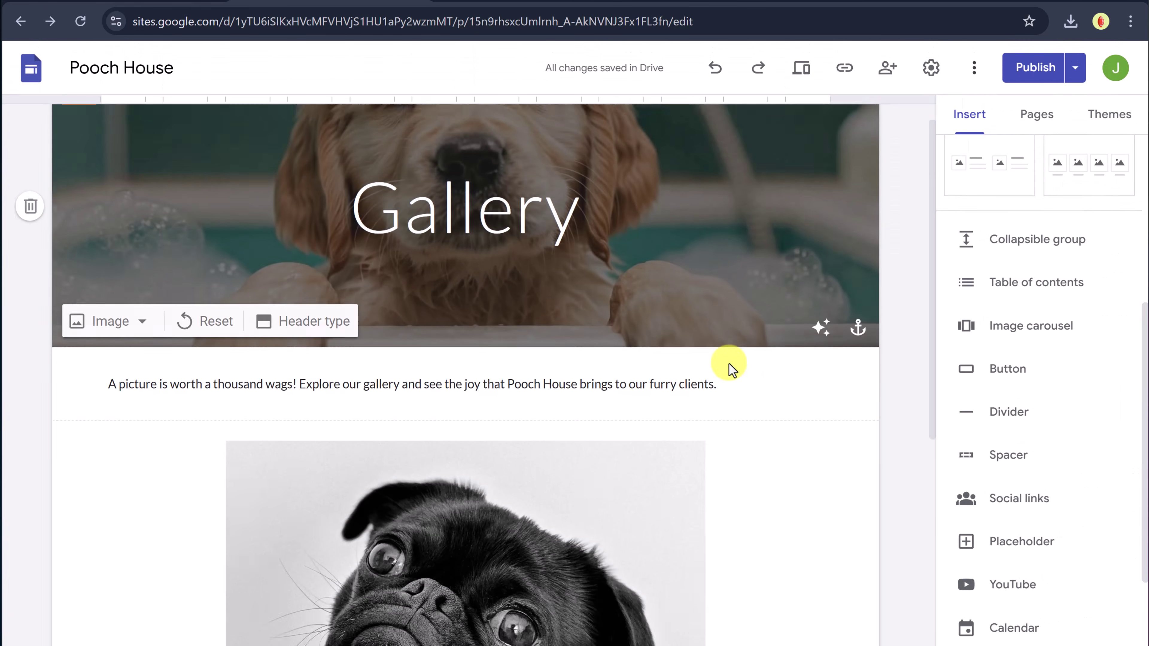
scroll(729, 364, down, 3)
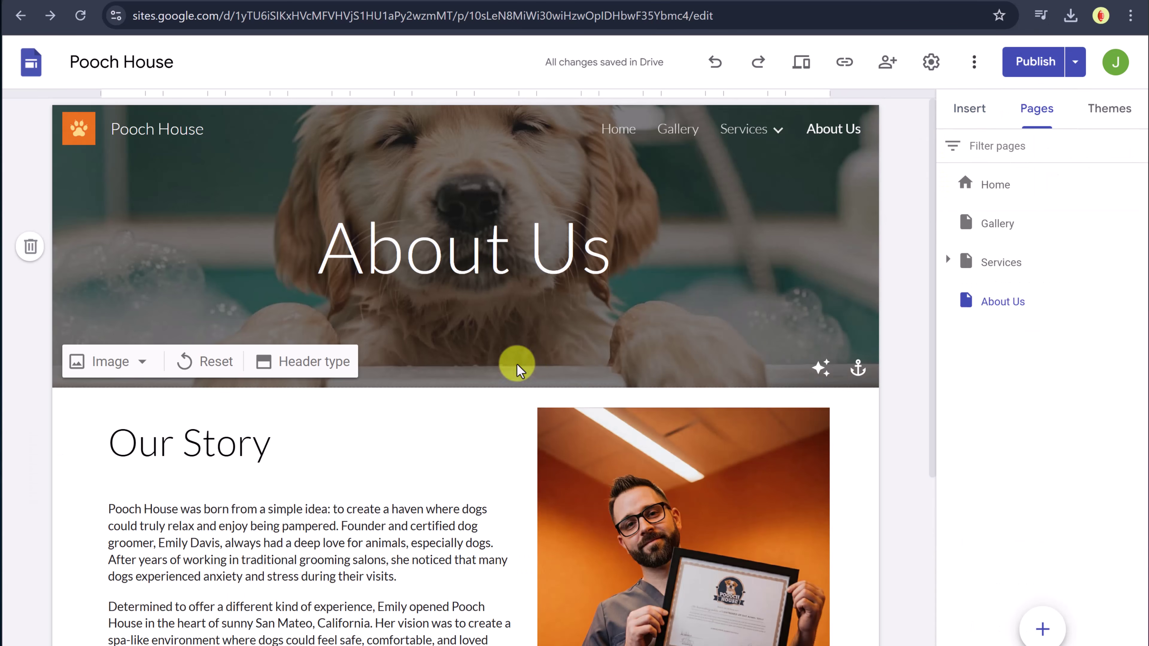
scroll(504, 453, down, 3)
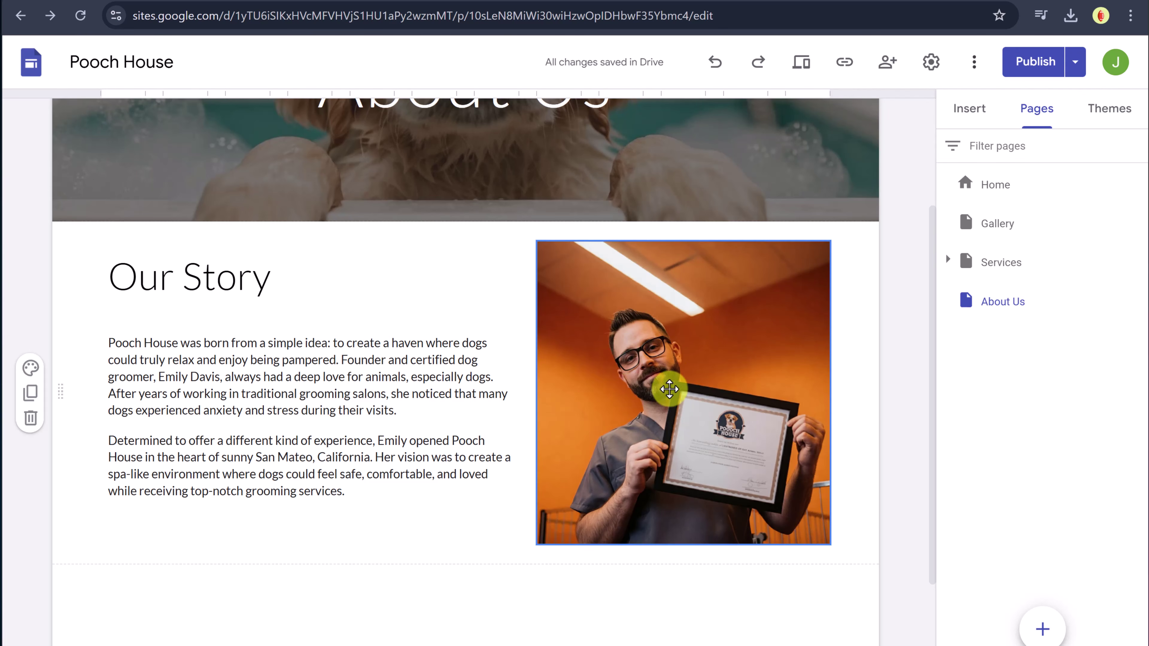
Apply the Style 2 section color to the Our Story section of the About Us page
click(28, 371)
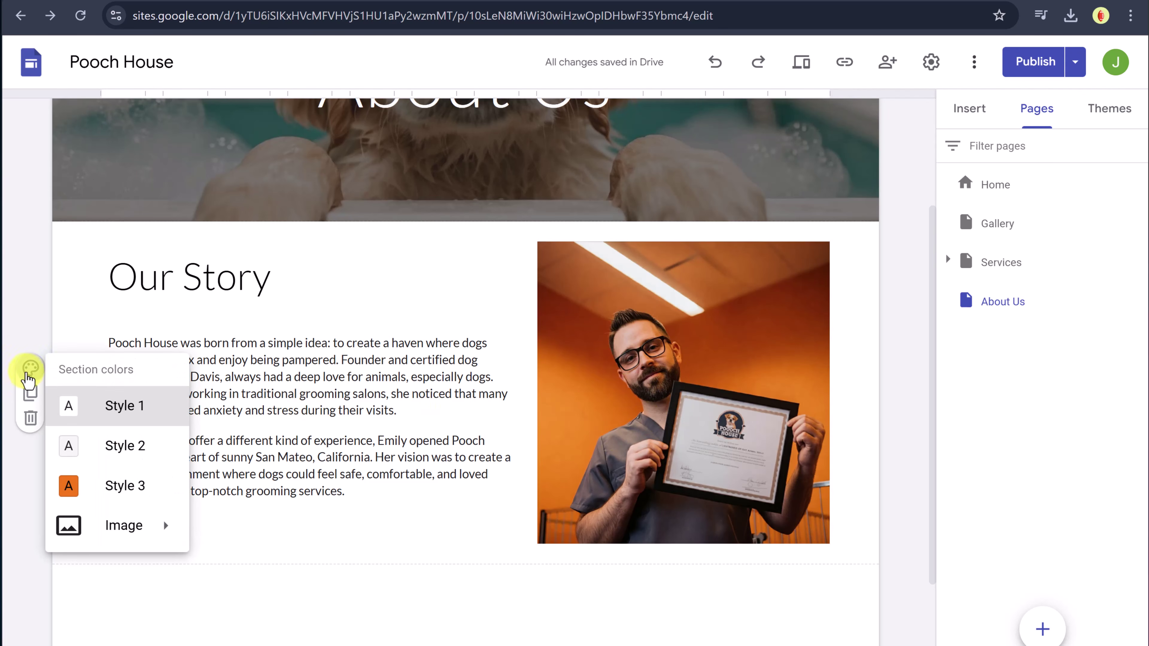
click(126, 453)
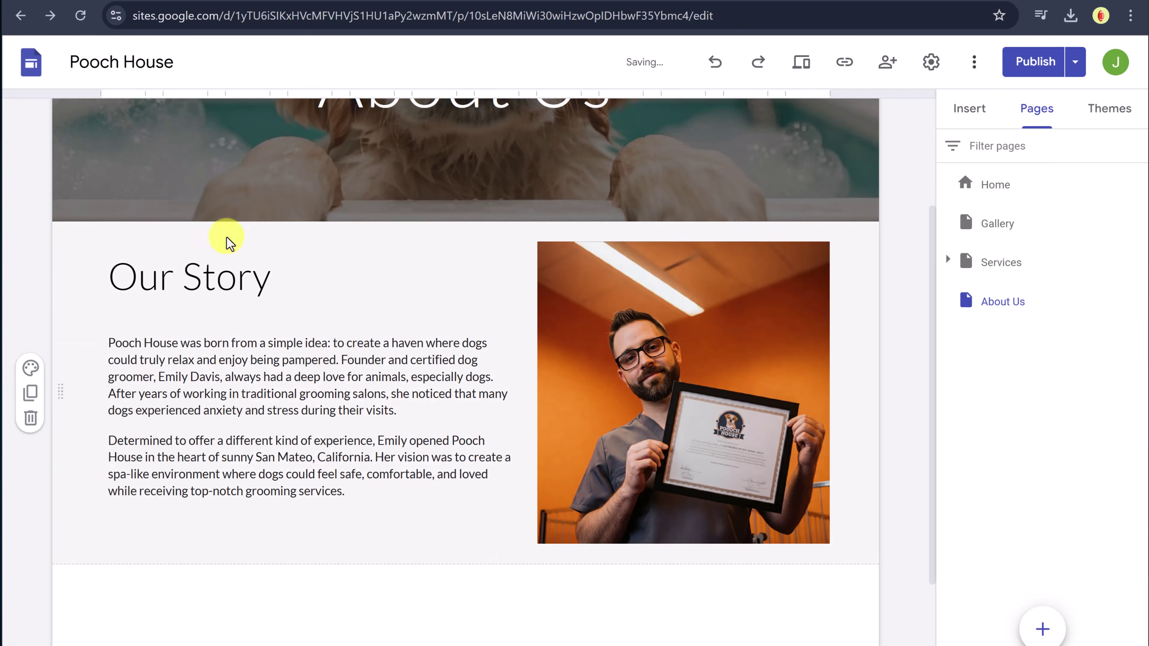
Start inserting a YouTube video on the About Us page and copy the URL of the "How to Cut a Dog's Hair? BASIC GROOMING Tutorial" video
scroll(149, 554, down, 3)
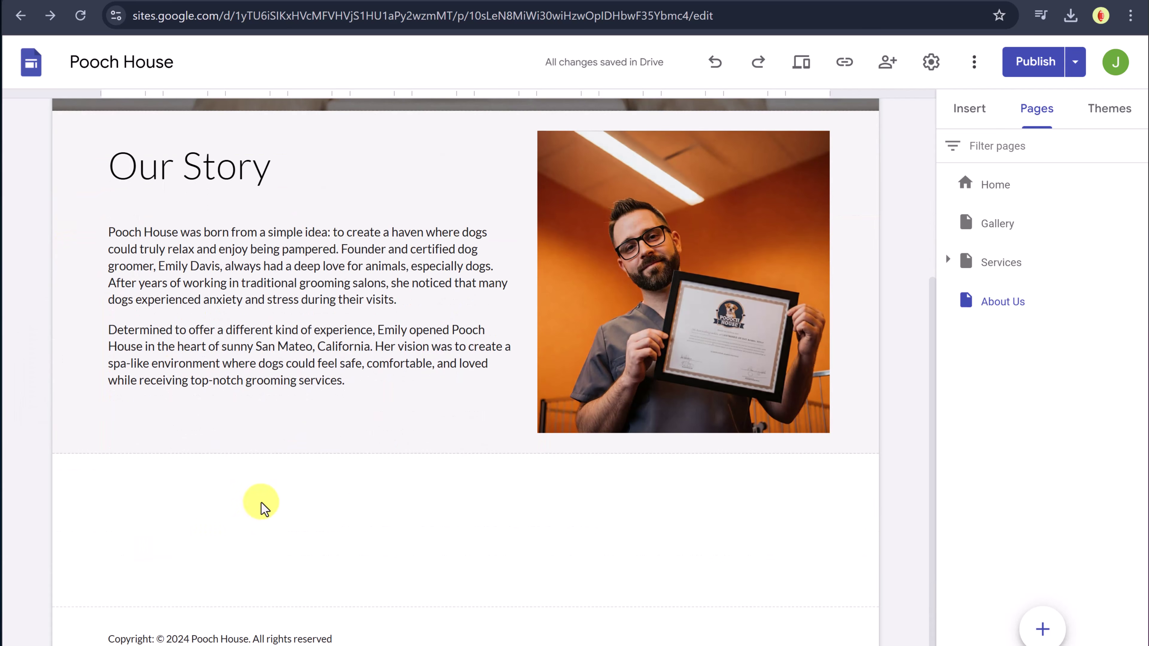
scroll(398, 528, down, 1)
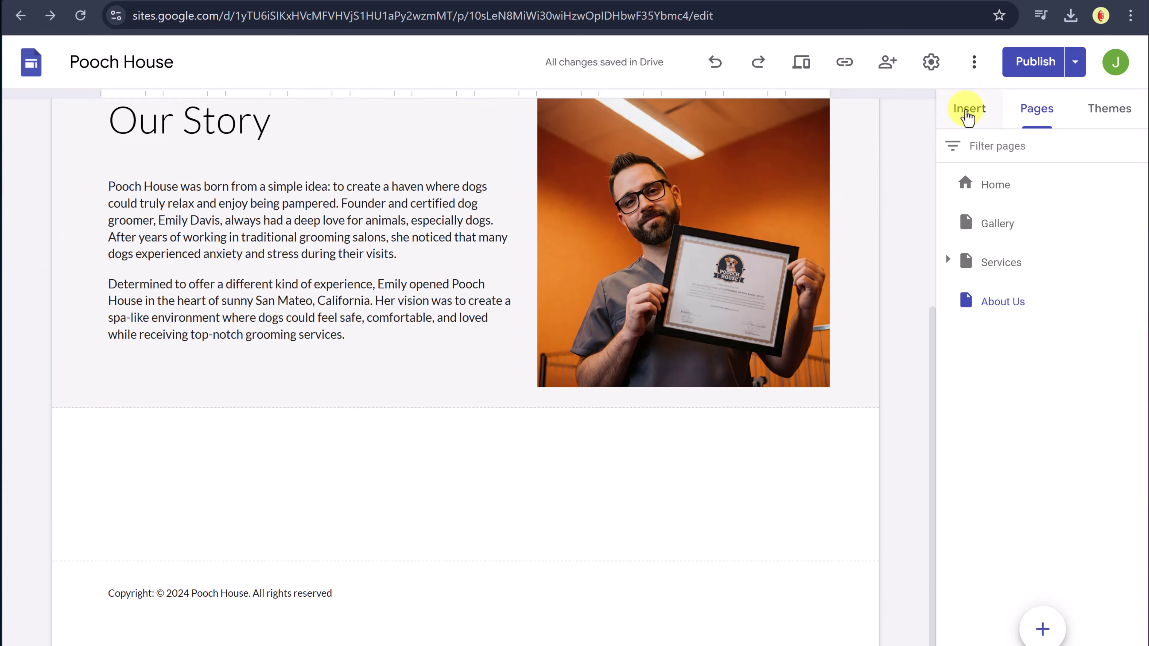
click(968, 109)
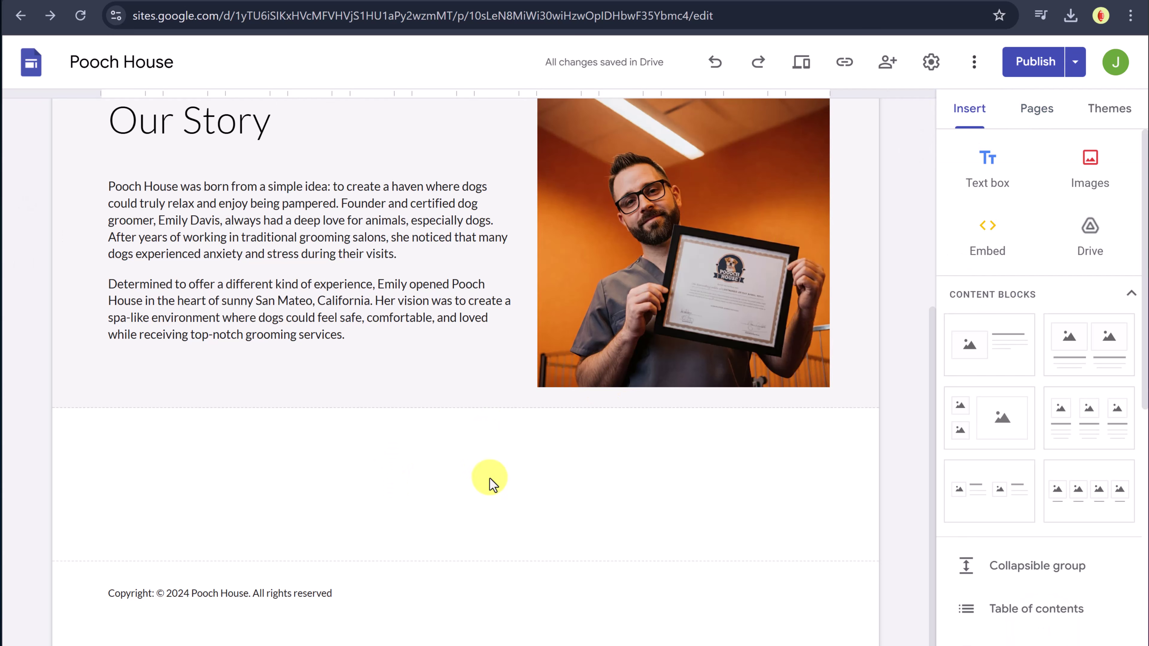
scroll(999, 453, down, 5)
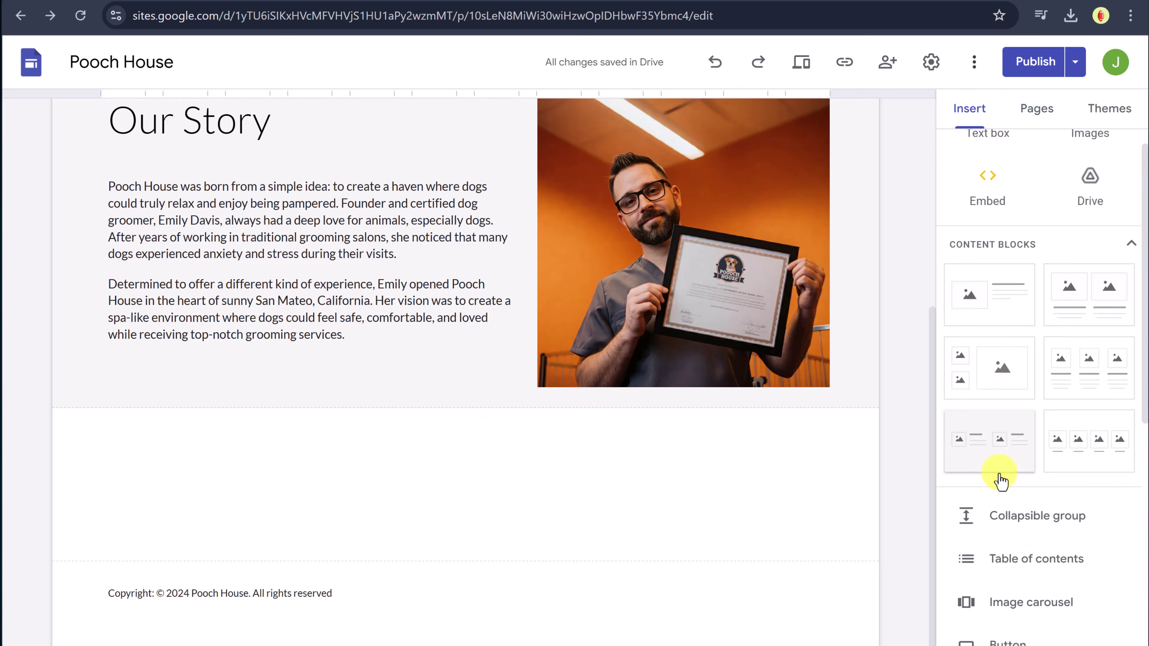
scroll(1004, 475, down, 5)
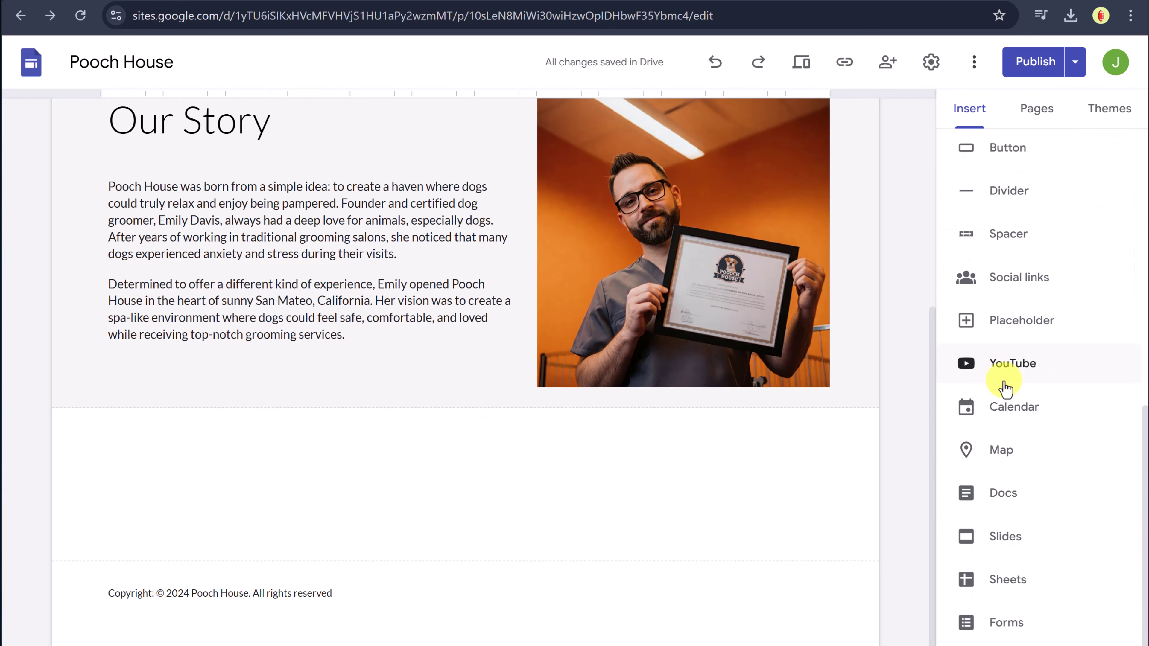
click(1022, 368)
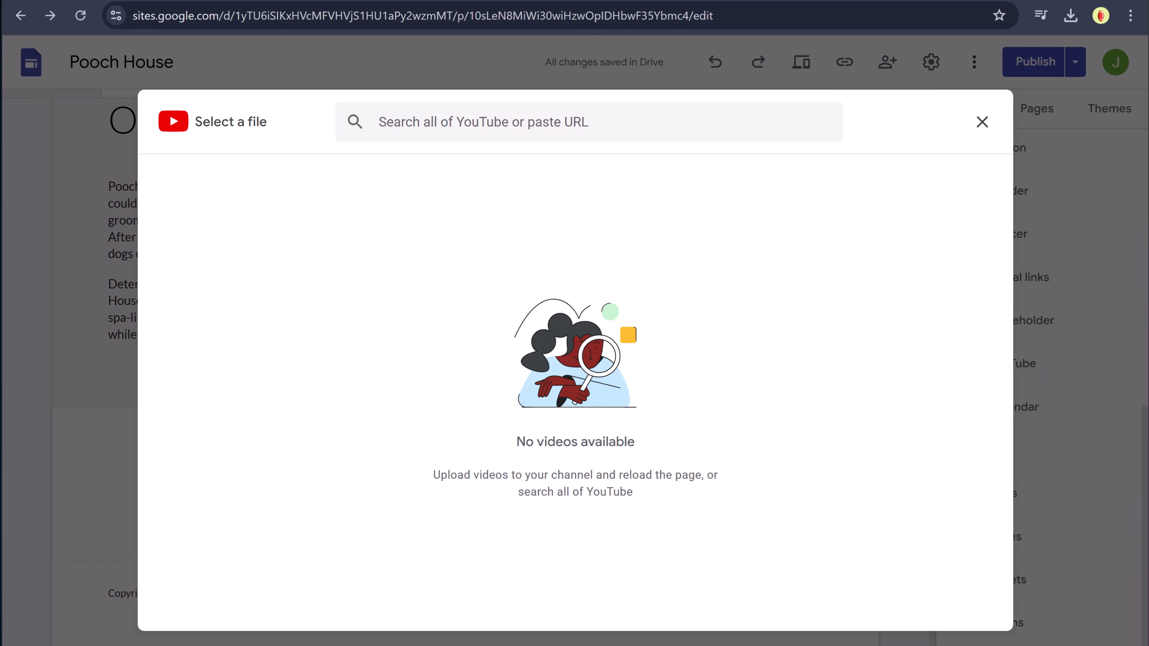
click(471, 1)
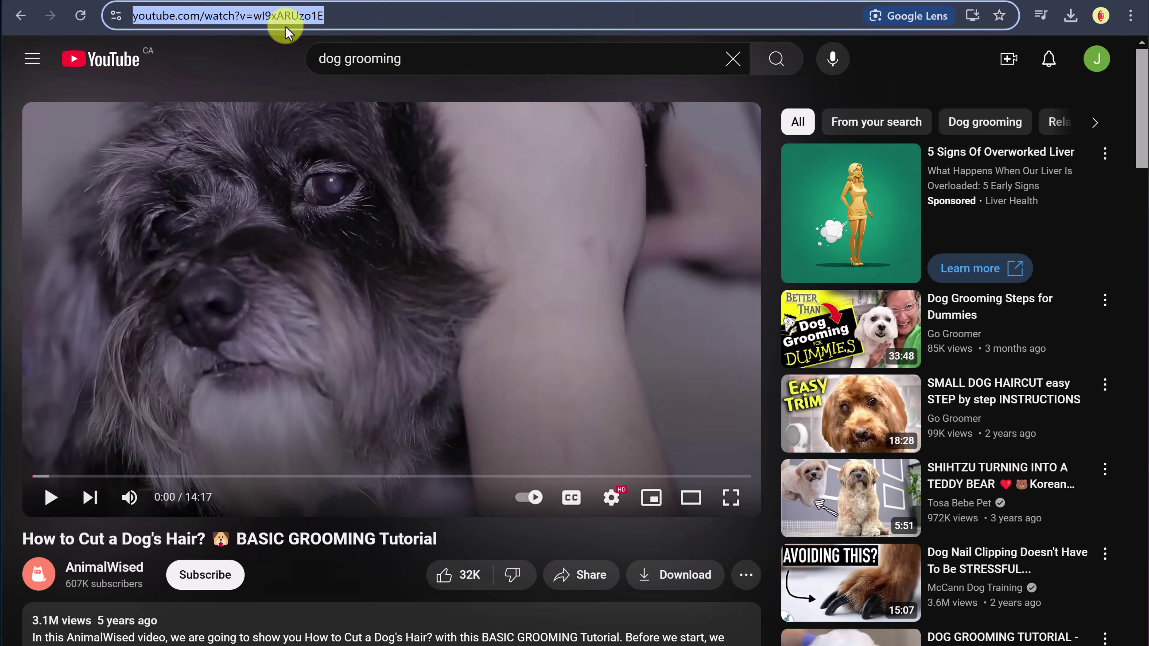
right_click(235, 19)
click(312, 174)
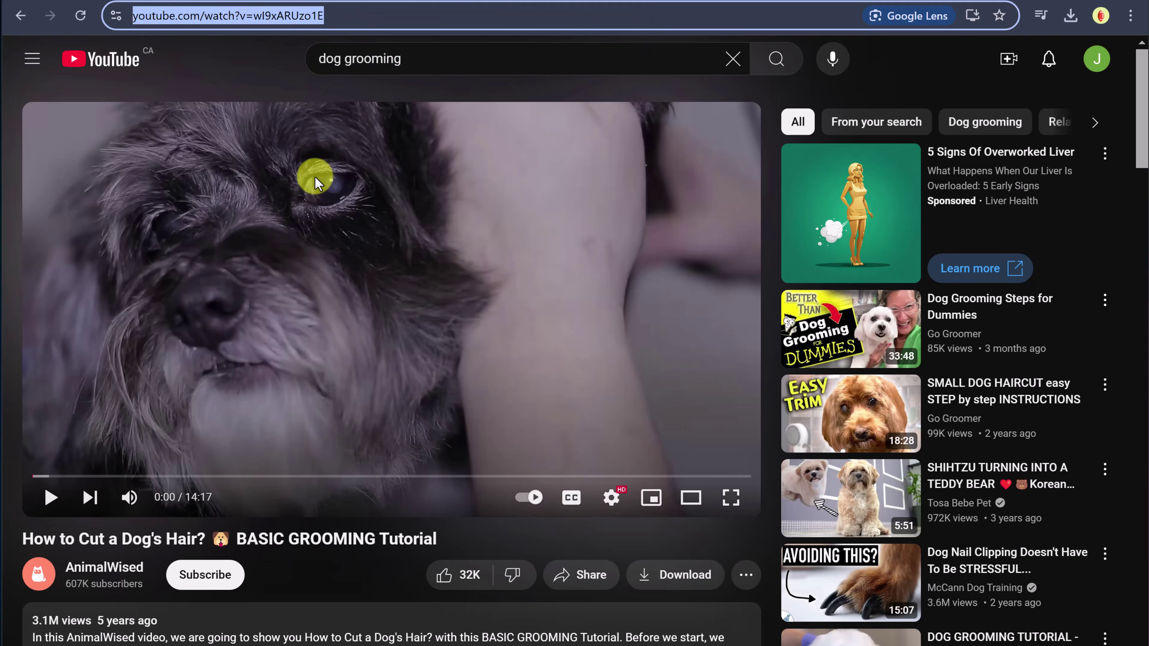
click(353, 1)
click(442, 120)
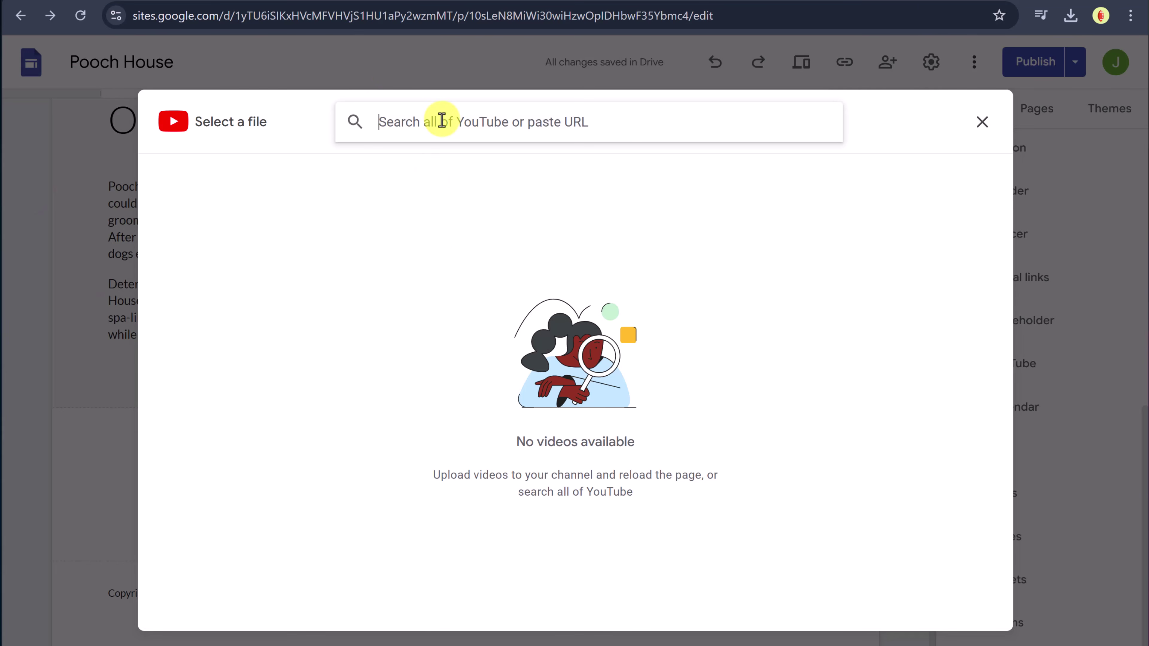
key(ctrl+v)
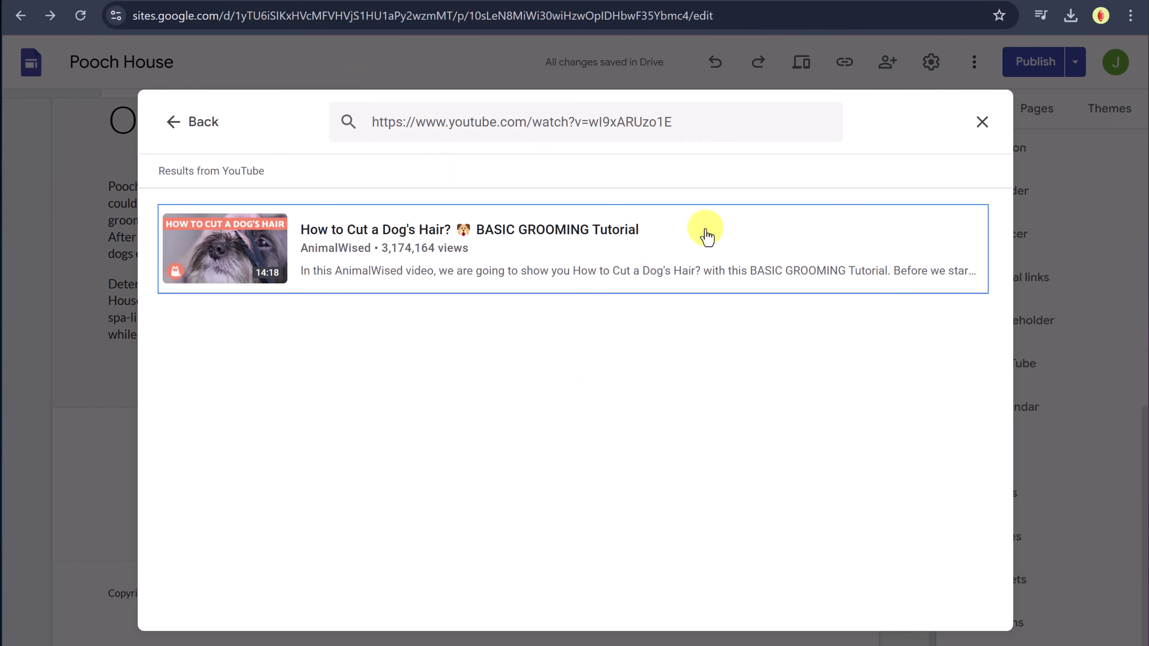
click(441, 265)
click(943, 612)
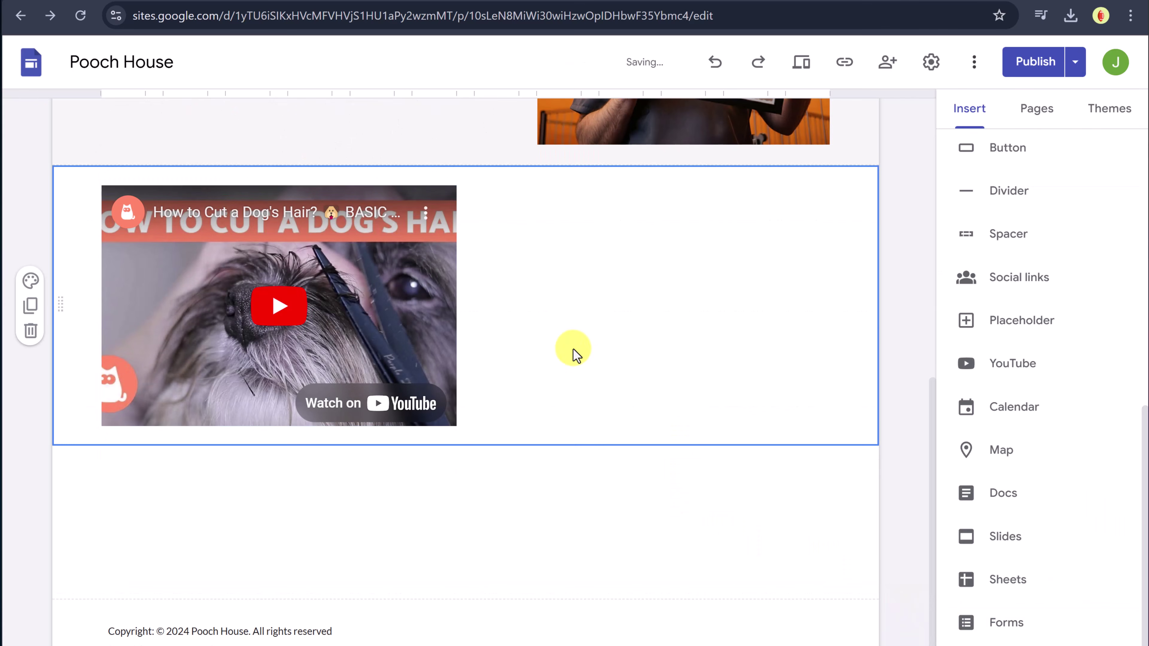
Shrink the YouTube video and place it at the left margin of its section, leaving space beside it
scroll(572, 371, up, 1)
scroll(588, 416, up, 1)
click(416, 441)
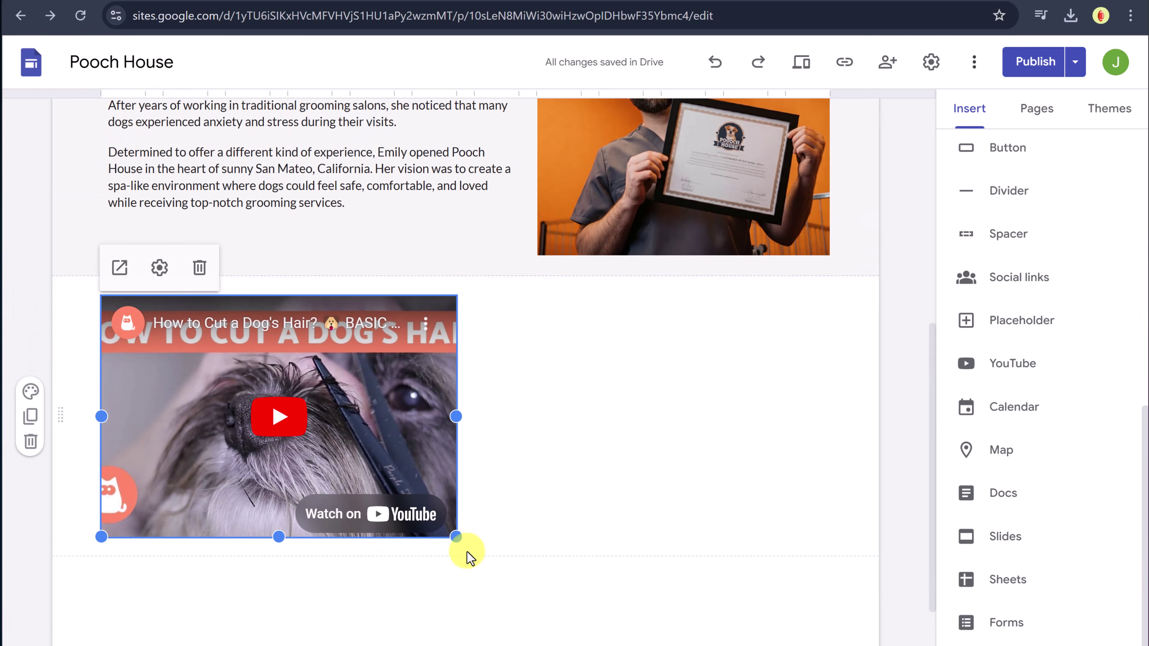
drag(398, 454, 720, 478)
drag(828, 537, 768, 507)
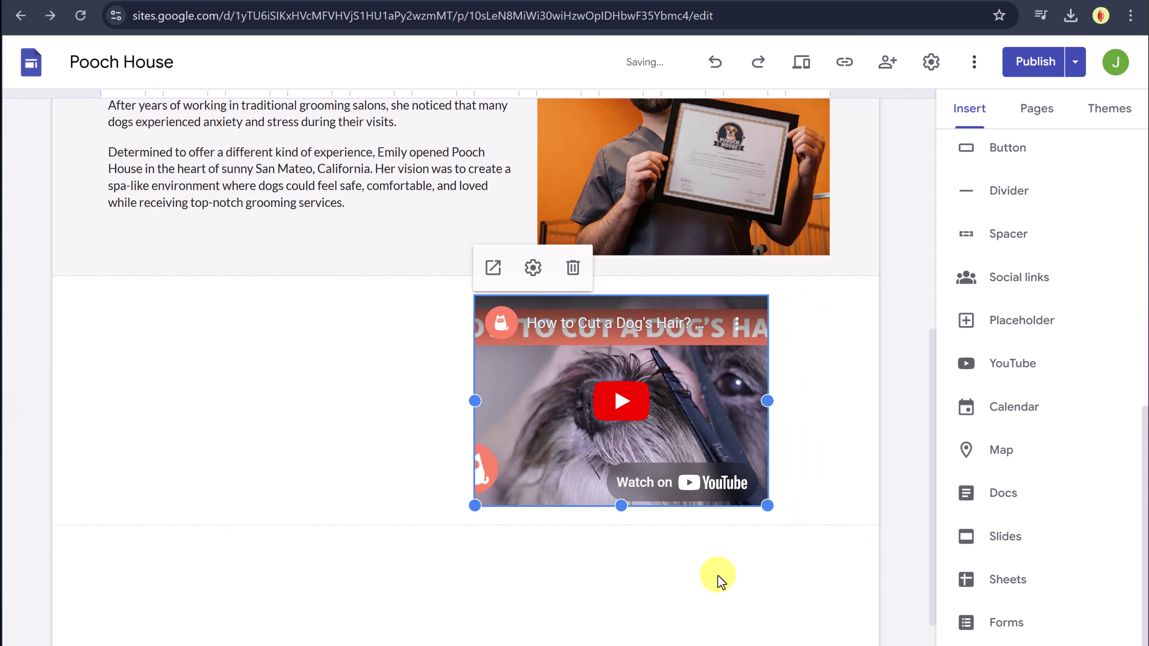
drag(682, 441, 238, 442)
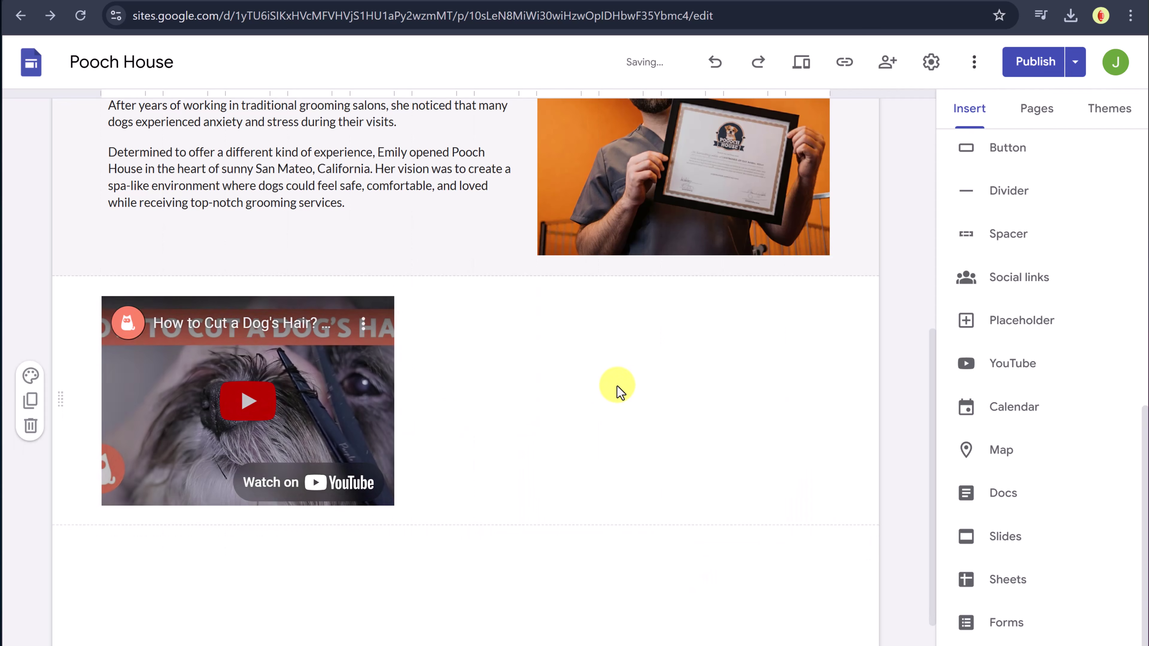
click(616, 410)
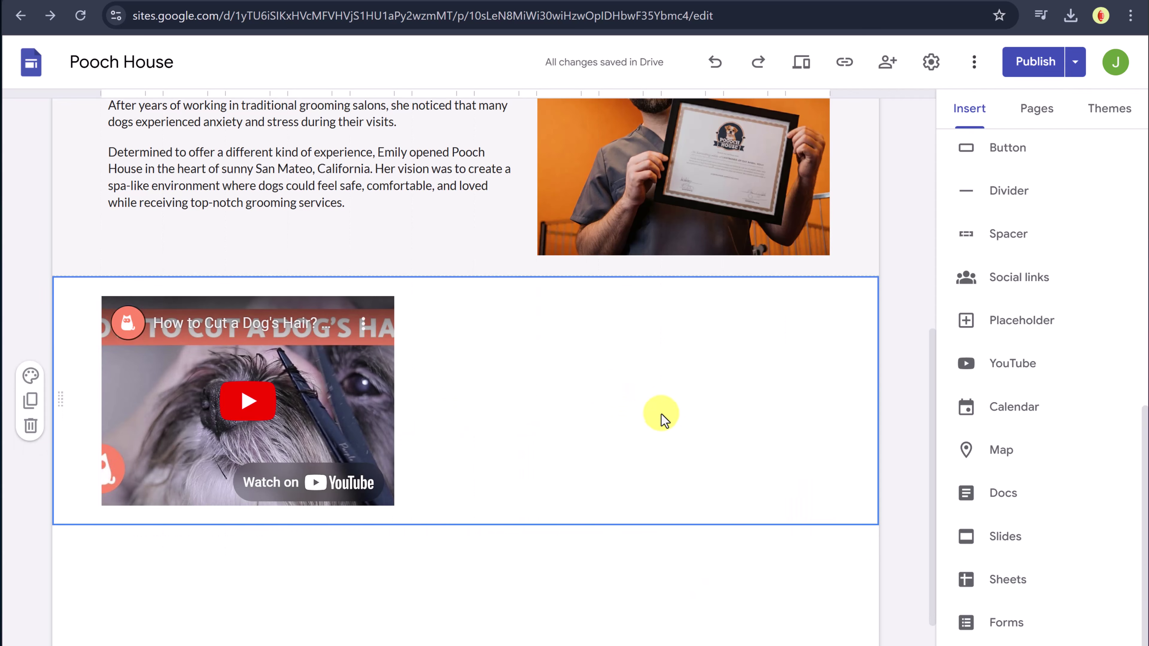
Insert 3042473-uhd_3840_2160_30fps.mp4 from the Drive Practice folder beside the YouTube video and share it with anyone with the link as Viewer
scroll(692, 414, up, 3)
scroll(998, 414, up, 10)
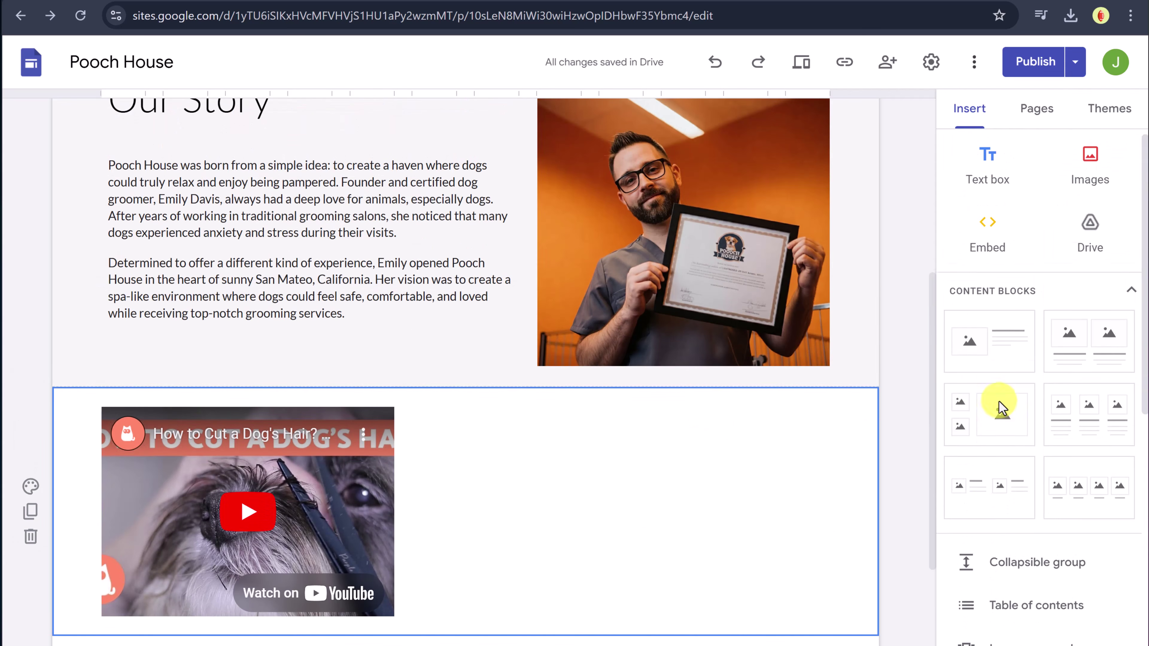
double_click(649, 500)
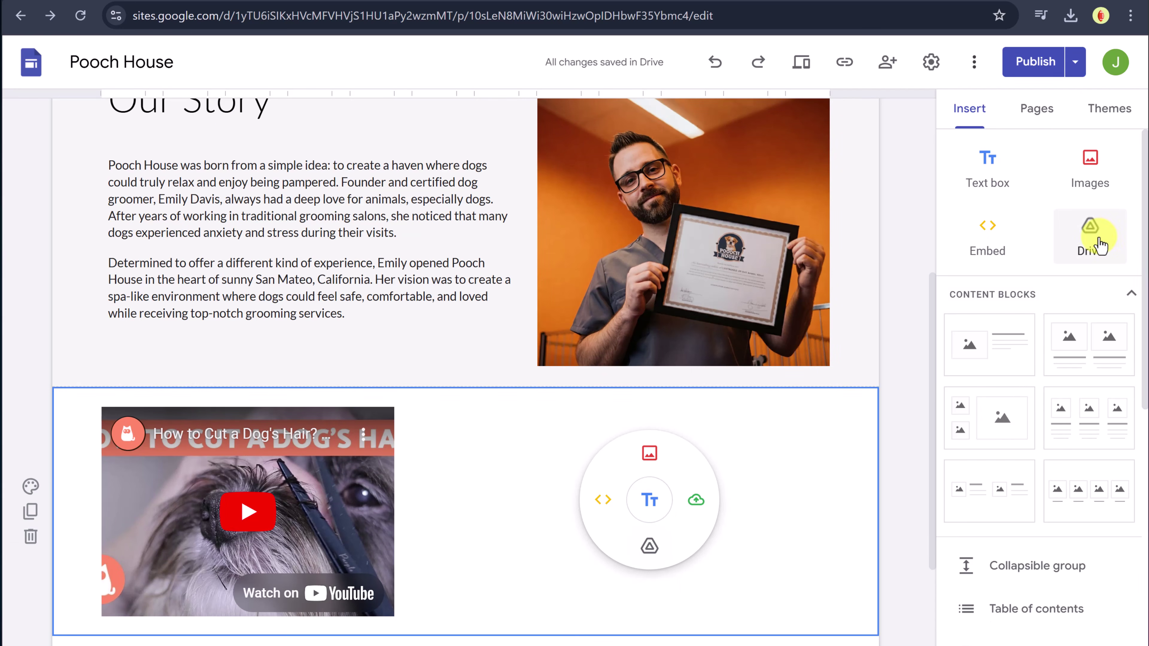
click(651, 546)
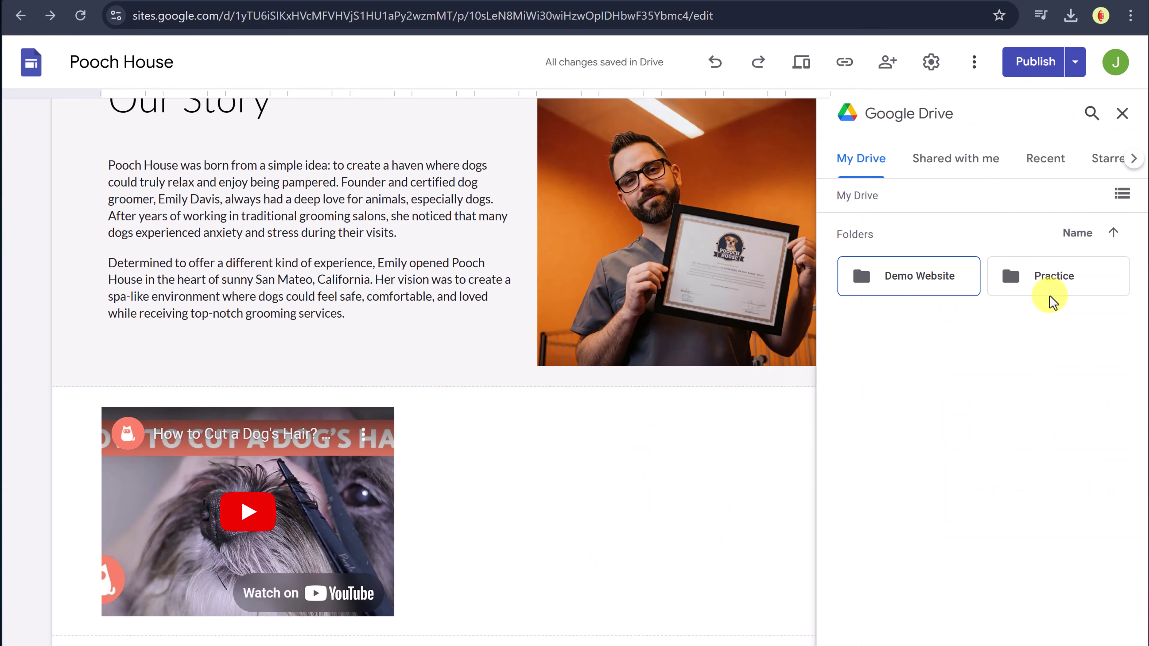
click(1057, 286)
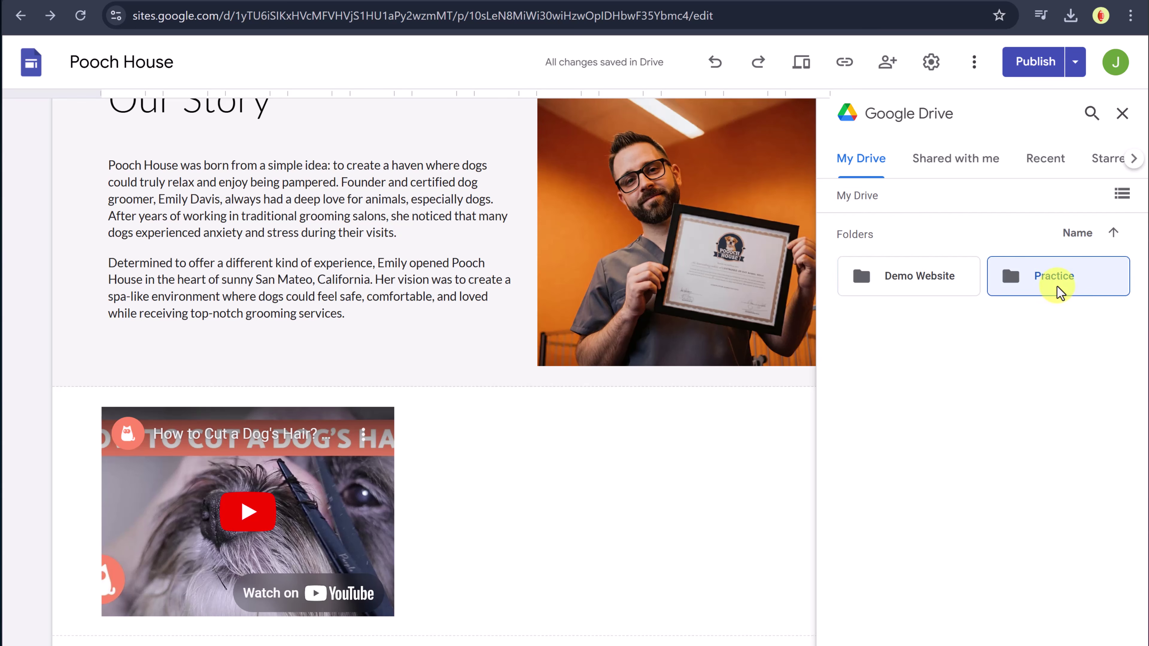
double_click(1057, 286)
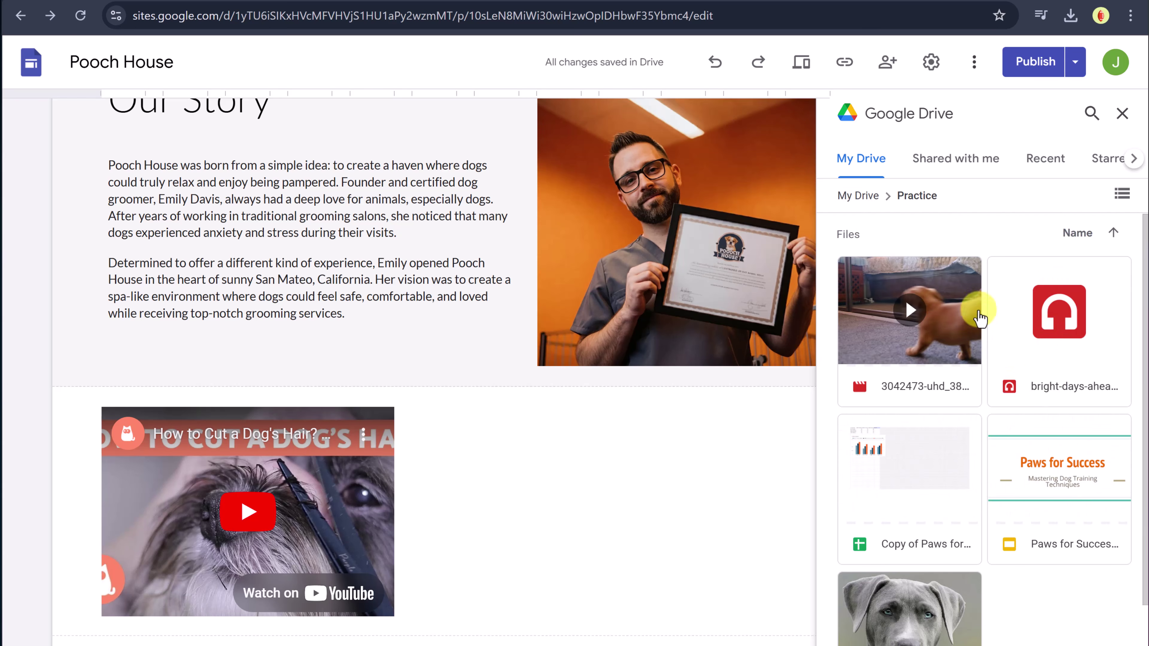
click(911, 331)
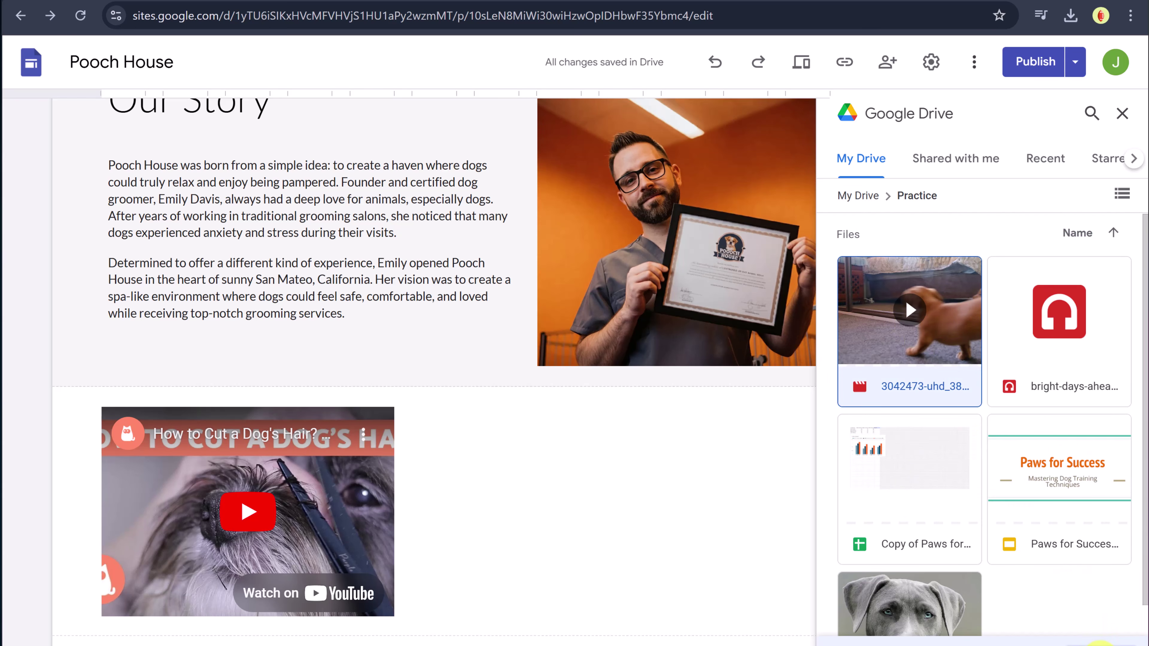
click(1104, 618)
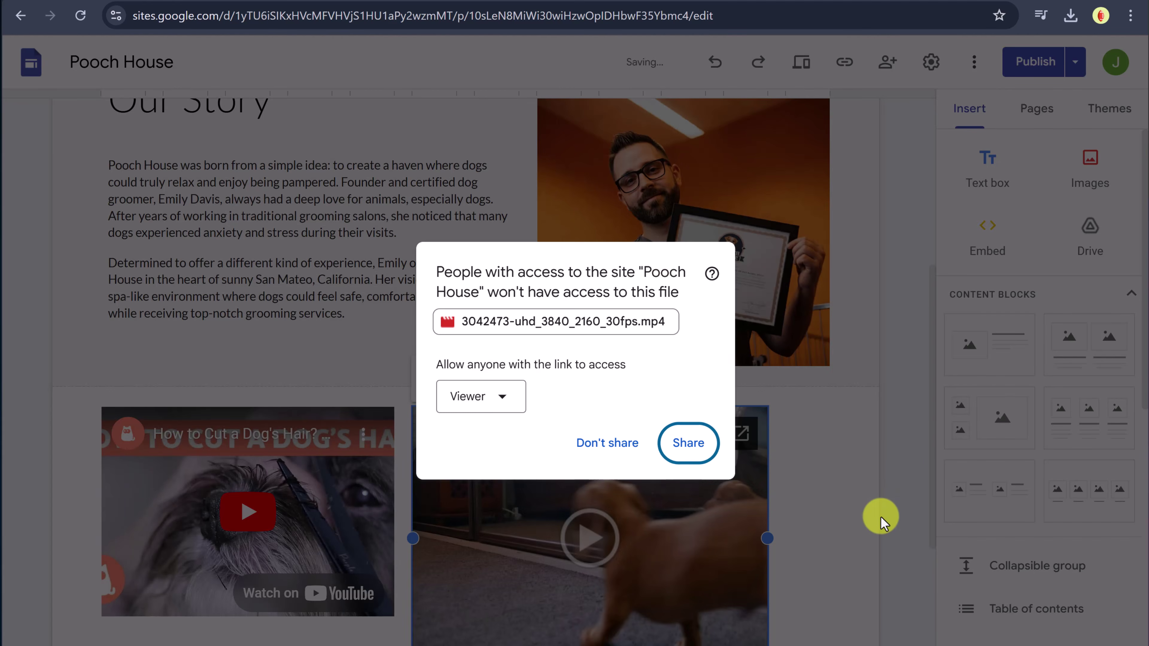
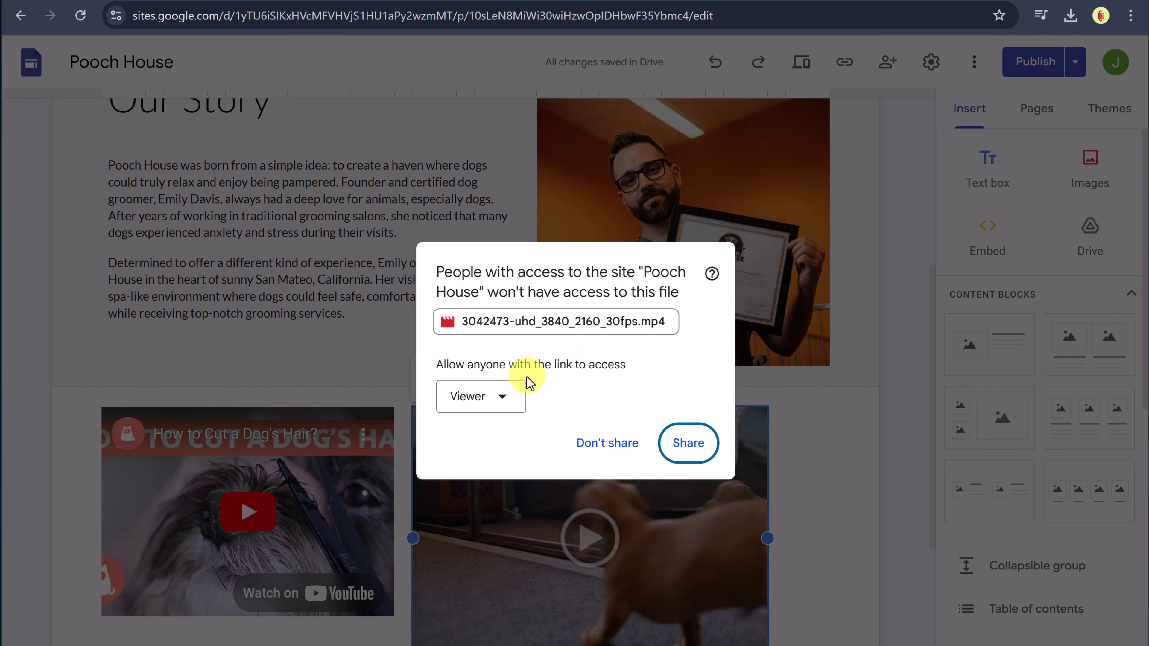
click(689, 443)
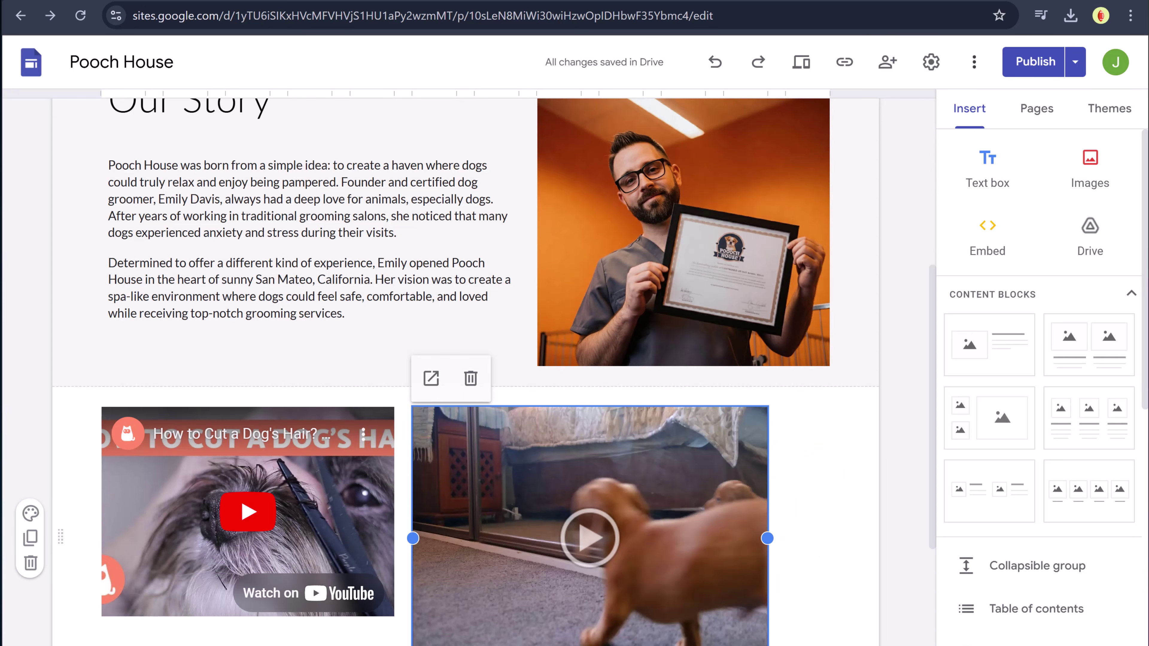
Shrink the puppy video to the YouTube video's size and align it under the groomer photo
drag(767, 539, 719, 629)
drag(680, 560, 660, 560)
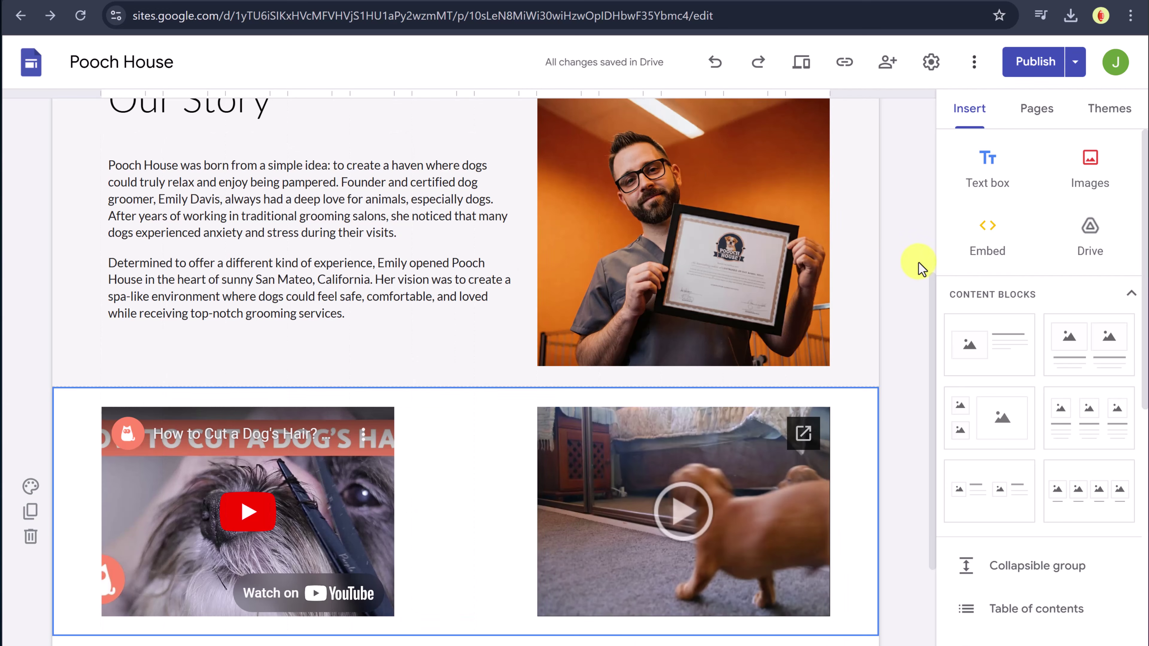
Publish the site changes and open the published About Us page
click(1040, 63)
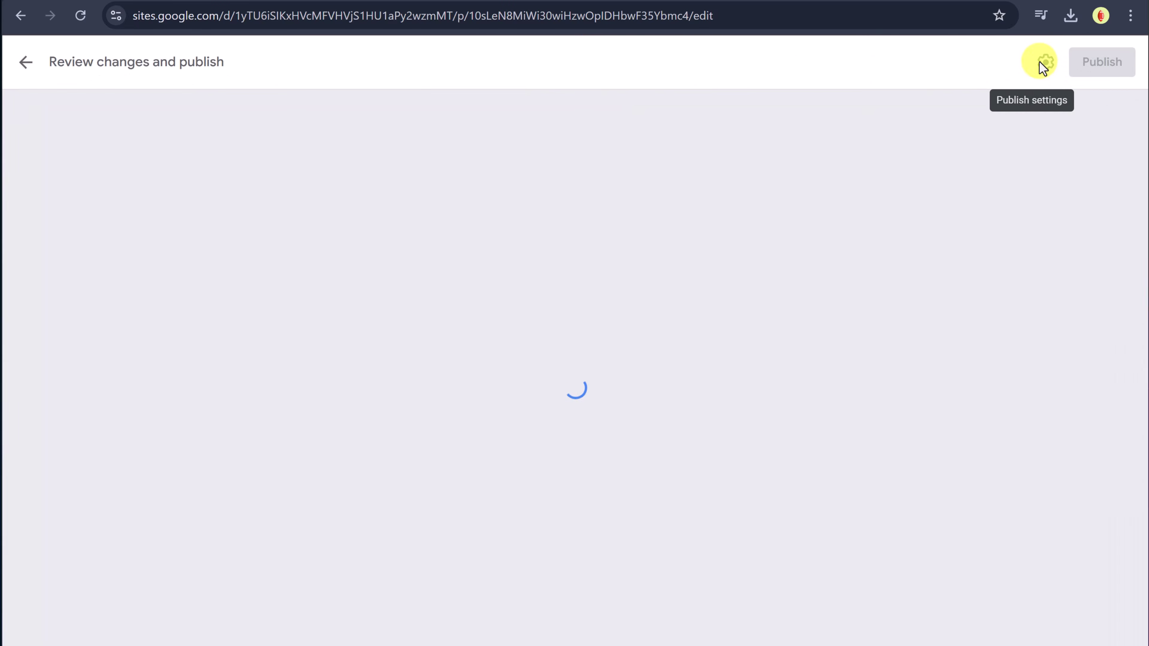
click(1102, 63)
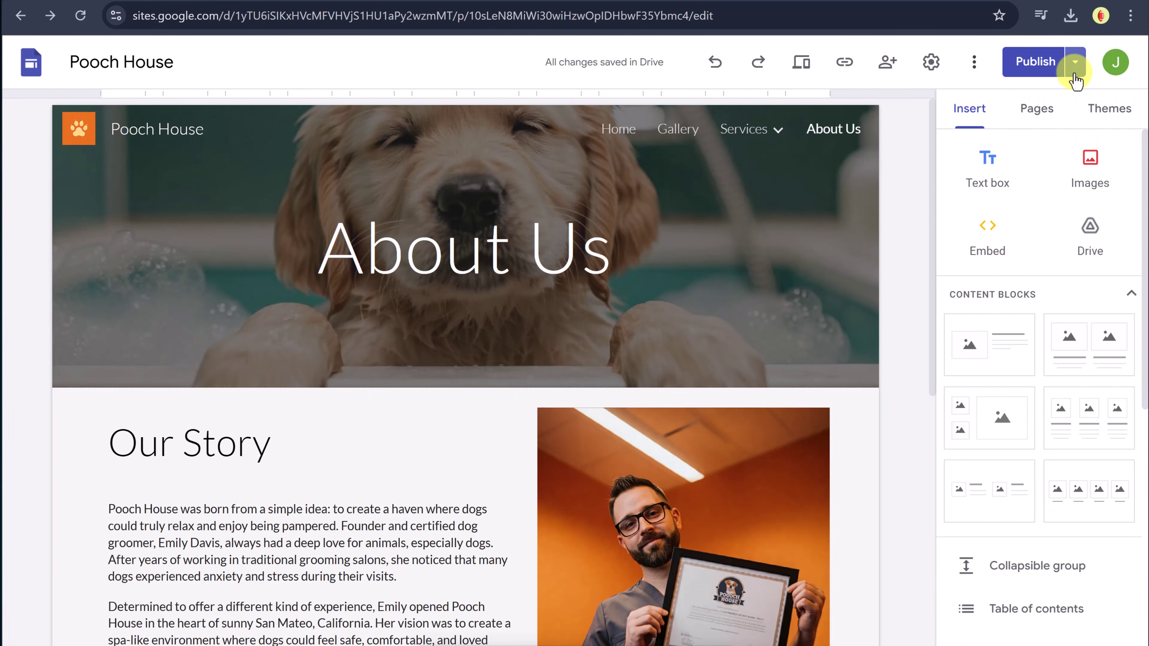
click(1075, 62)
click(958, 152)
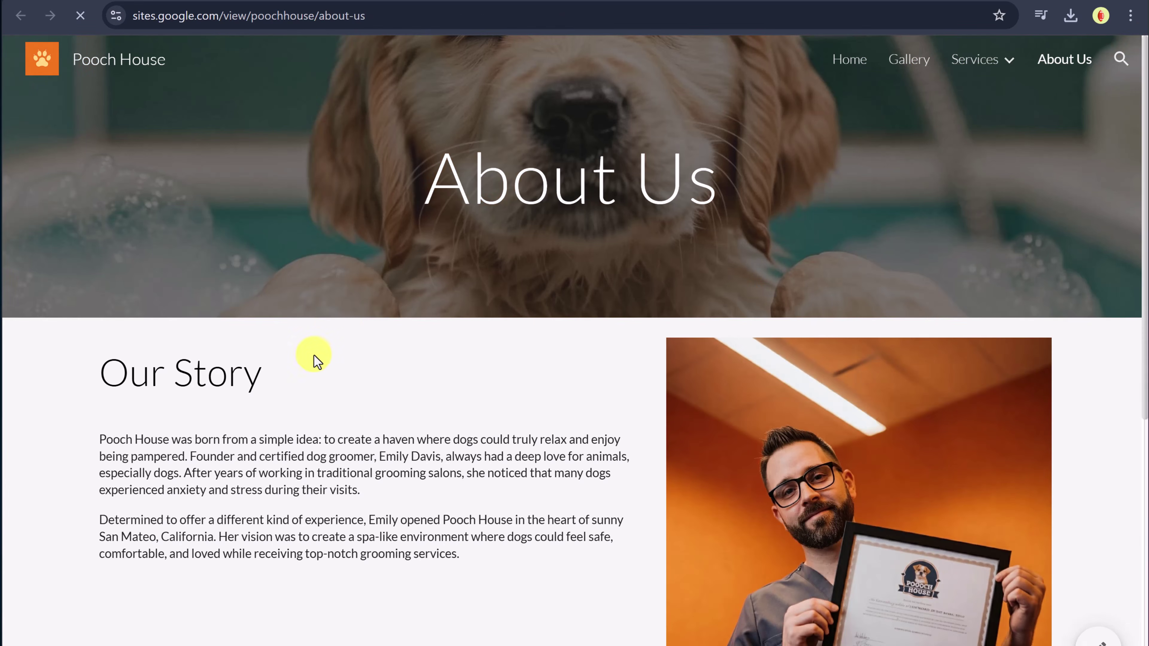
Test playing and pausing both embedded videos on the published About Us page
scroll(334, 325, down, 5)
scroll(431, 367, down, 3)
click(278, 474)
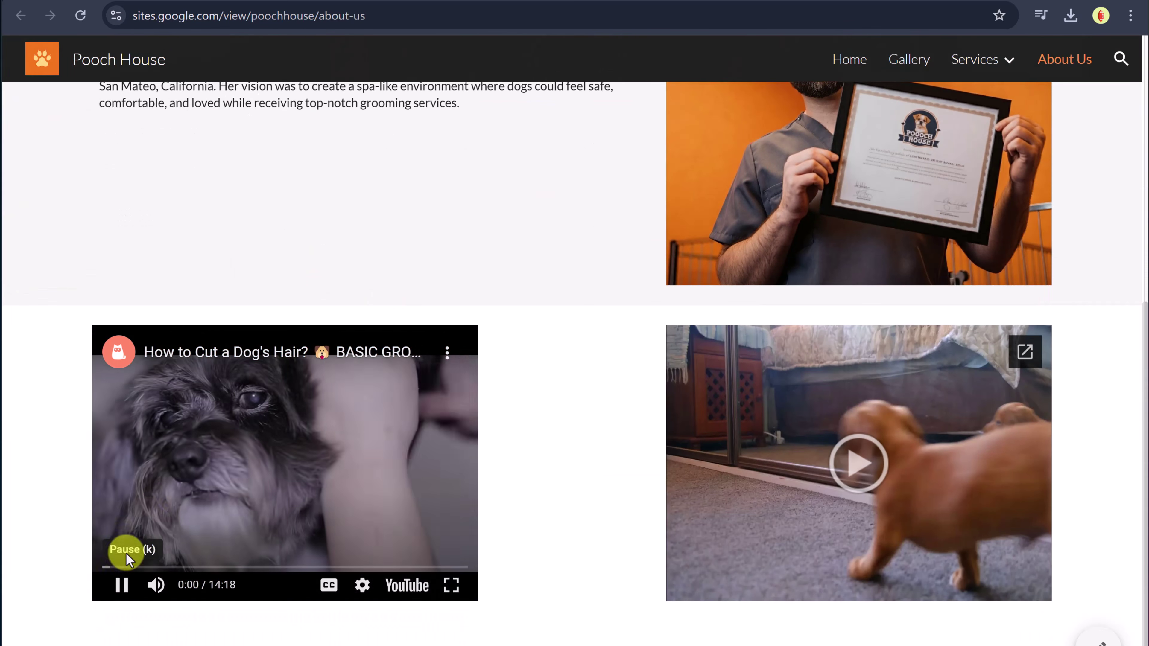
click(126, 595)
click(858, 465)
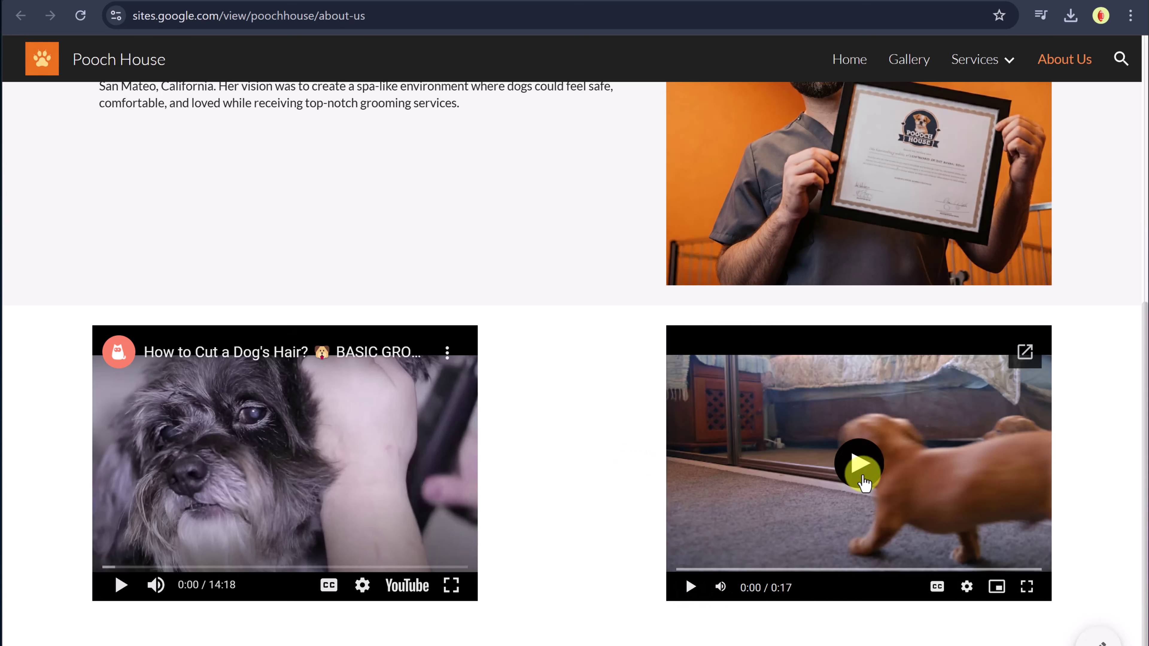
click(859, 474)
Advance the carousel by two images on the published Gallery page and look through the published Home page
scroll(599, 460, up, 6)
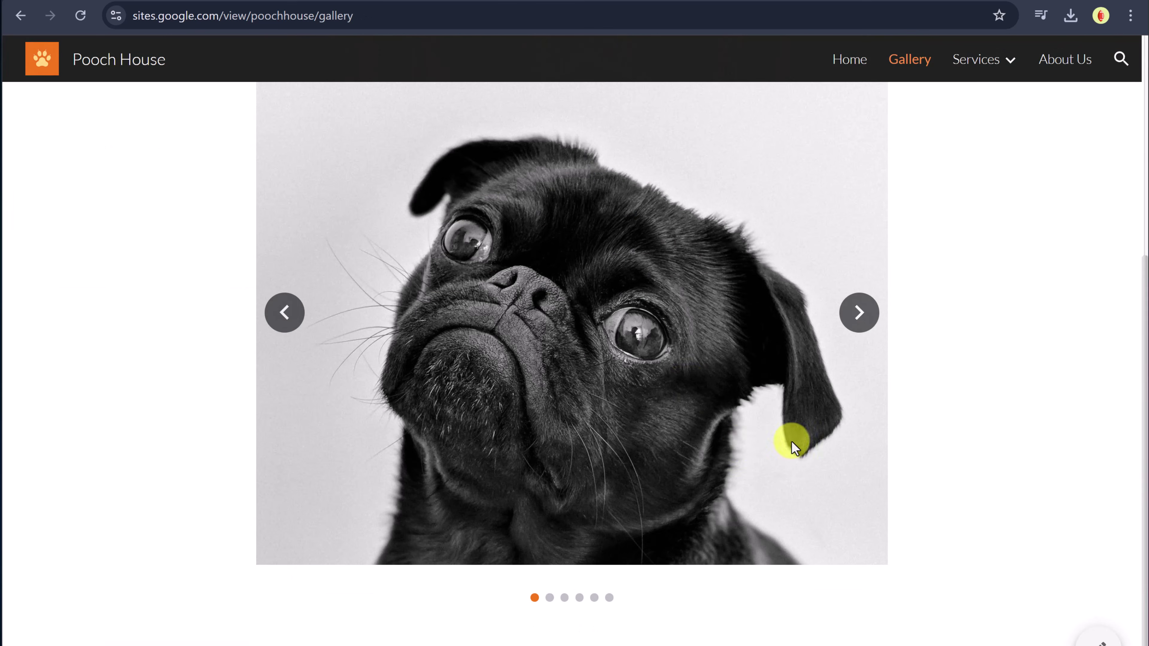
click(859, 313)
click(865, 325)
scroll(798, 398, up, 5)
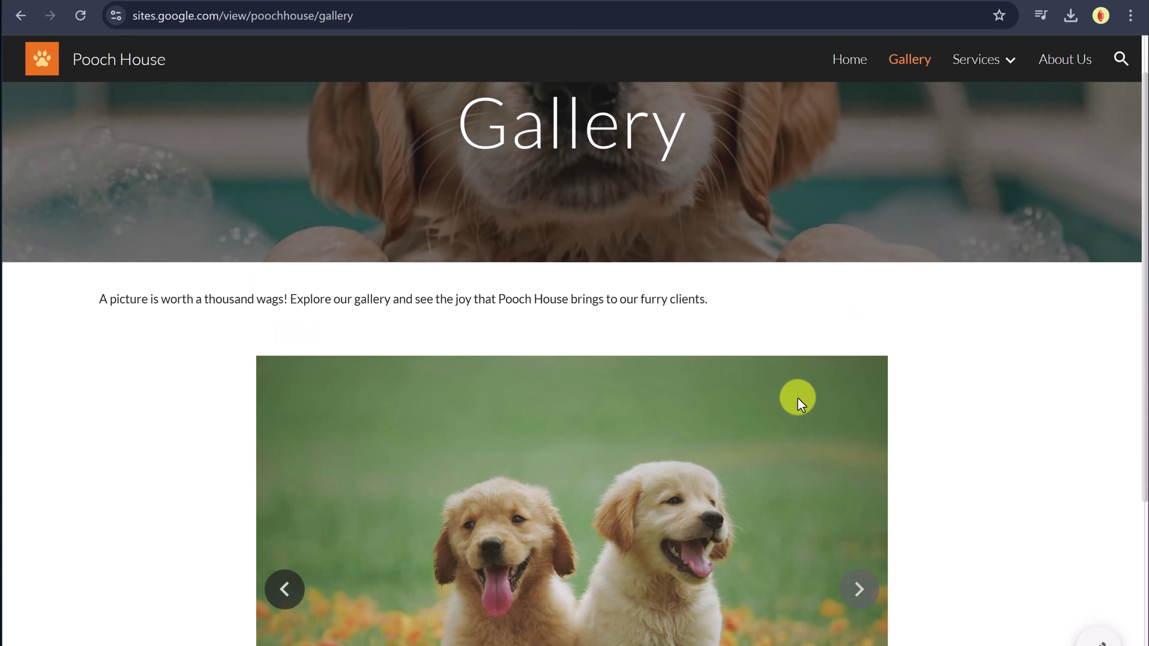
click(847, 62)
scroll(790, 354, down, 5)
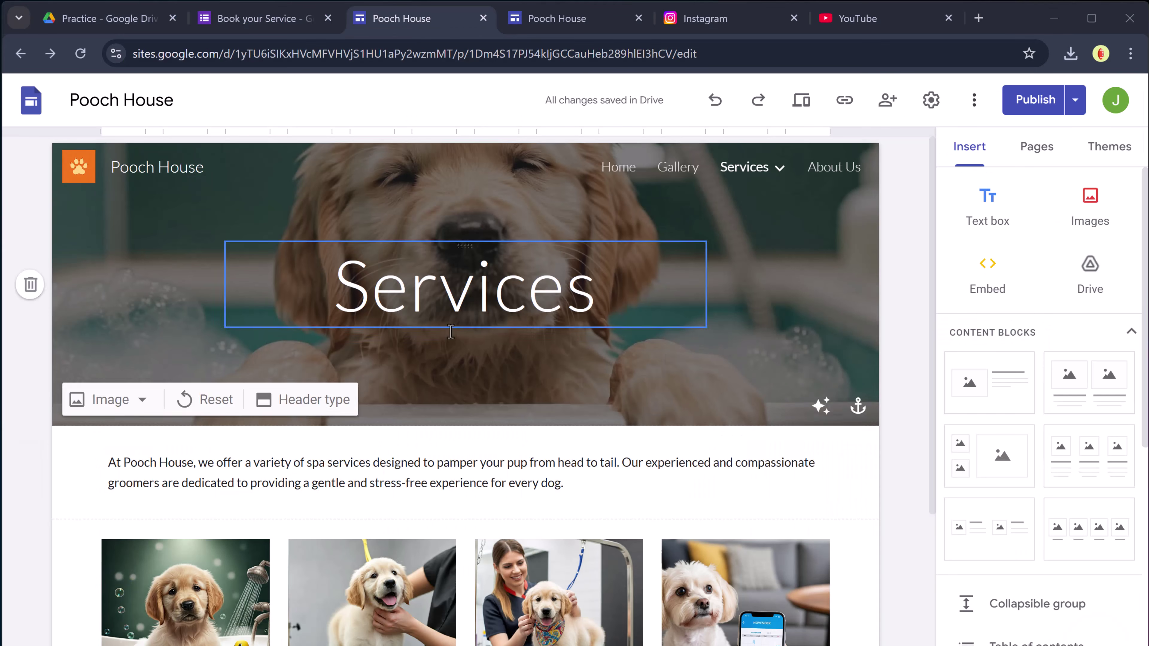
Insert a divider on the Services page below the row of four service photos
click(500, 486)
scroll(292, 402, down, 2)
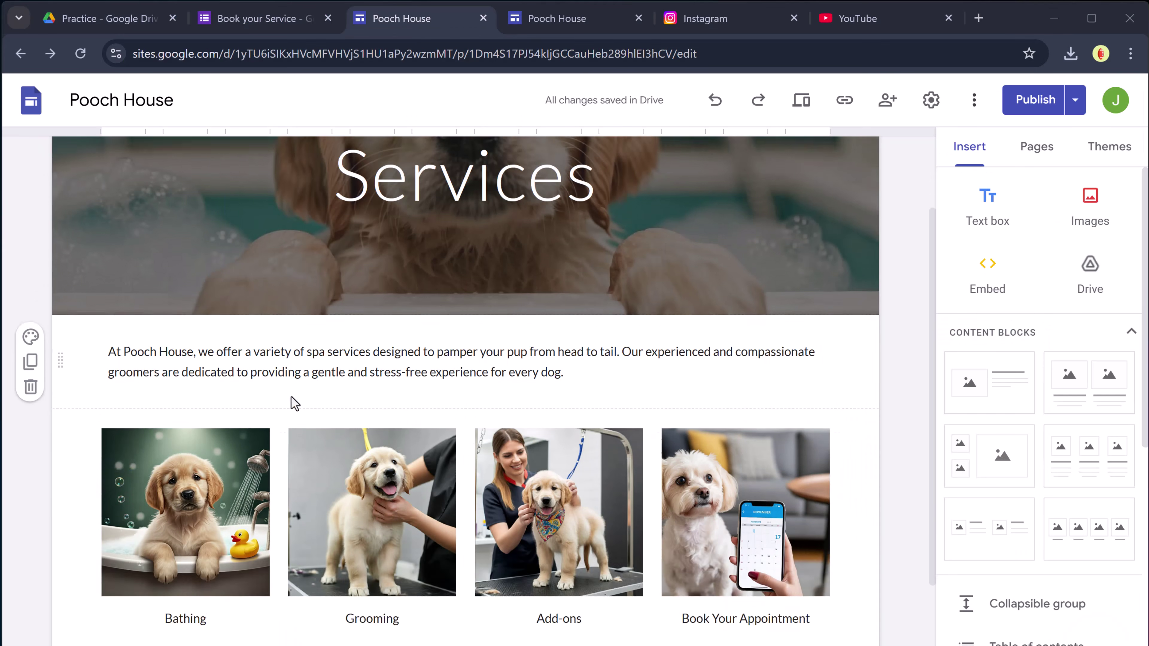
scroll(274, 408, down, 3)
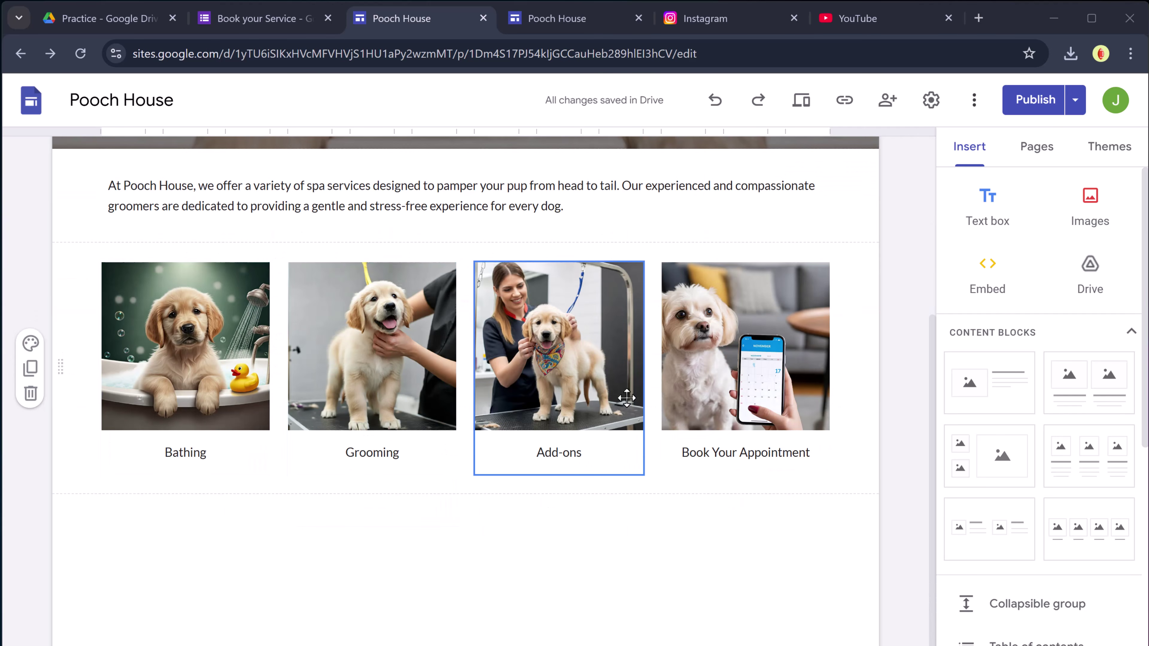
scroll(605, 457, down, 1)
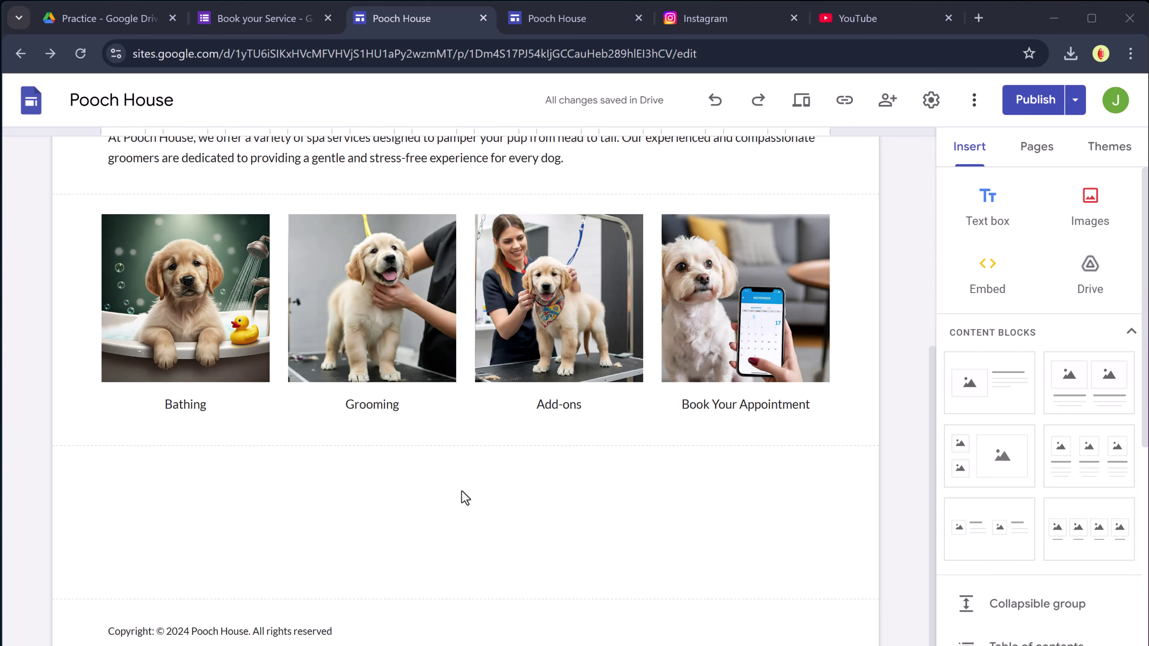
scroll(1008, 454, down, 6)
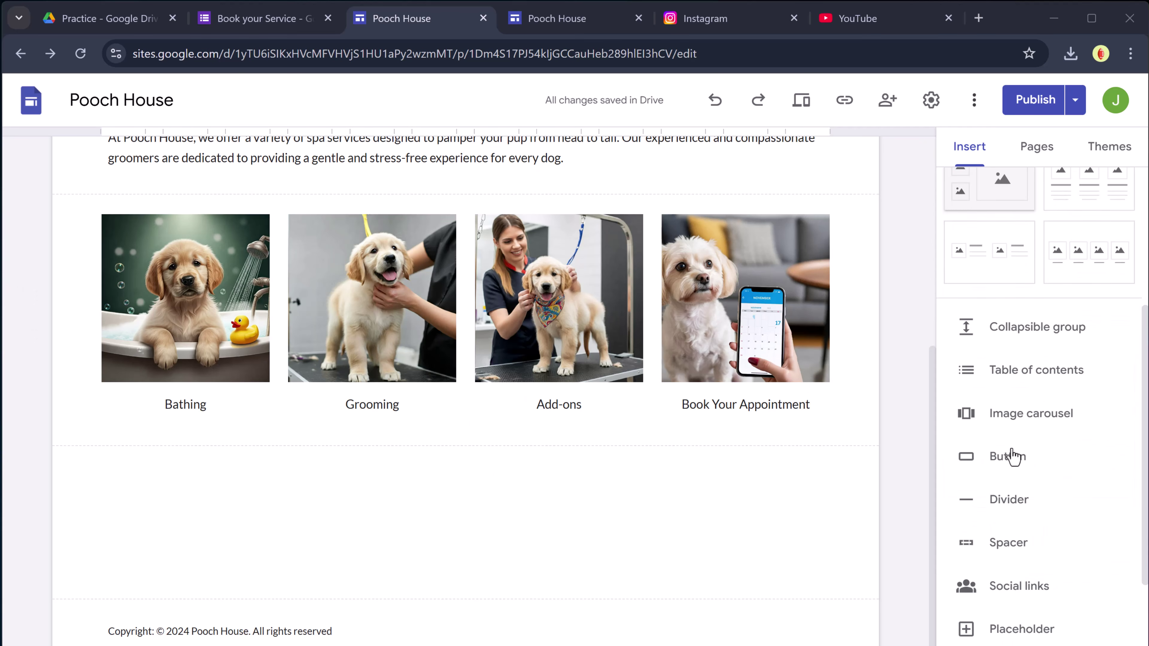
scroll(1018, 443, down, 1)
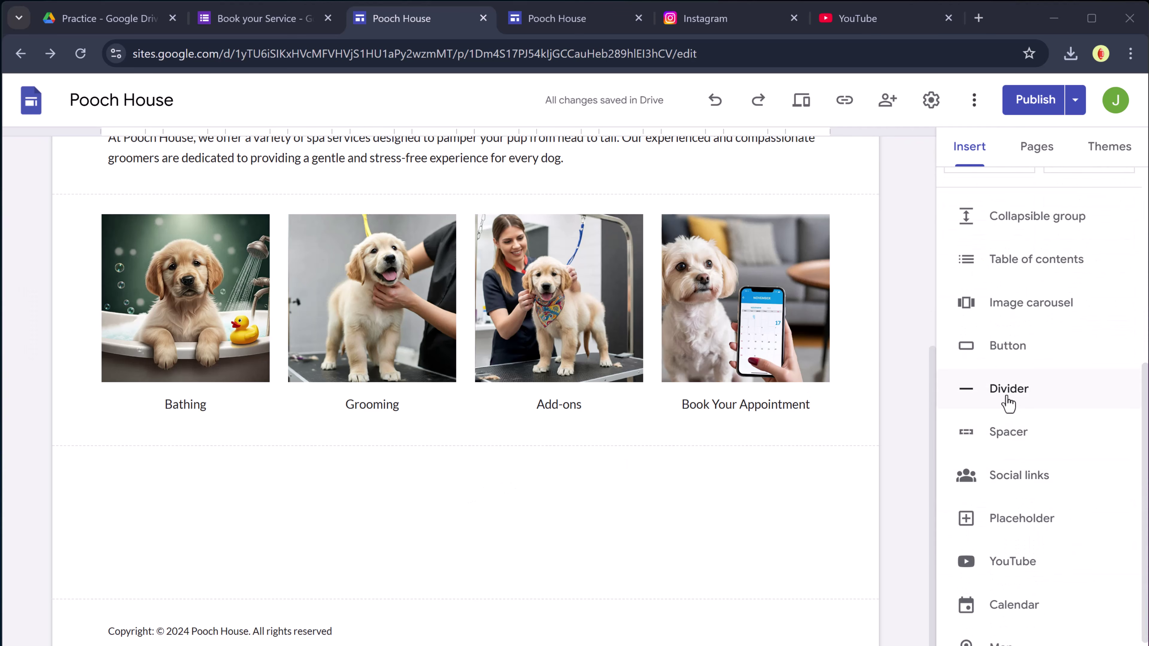
click(1008, 399)
click(289, 498)
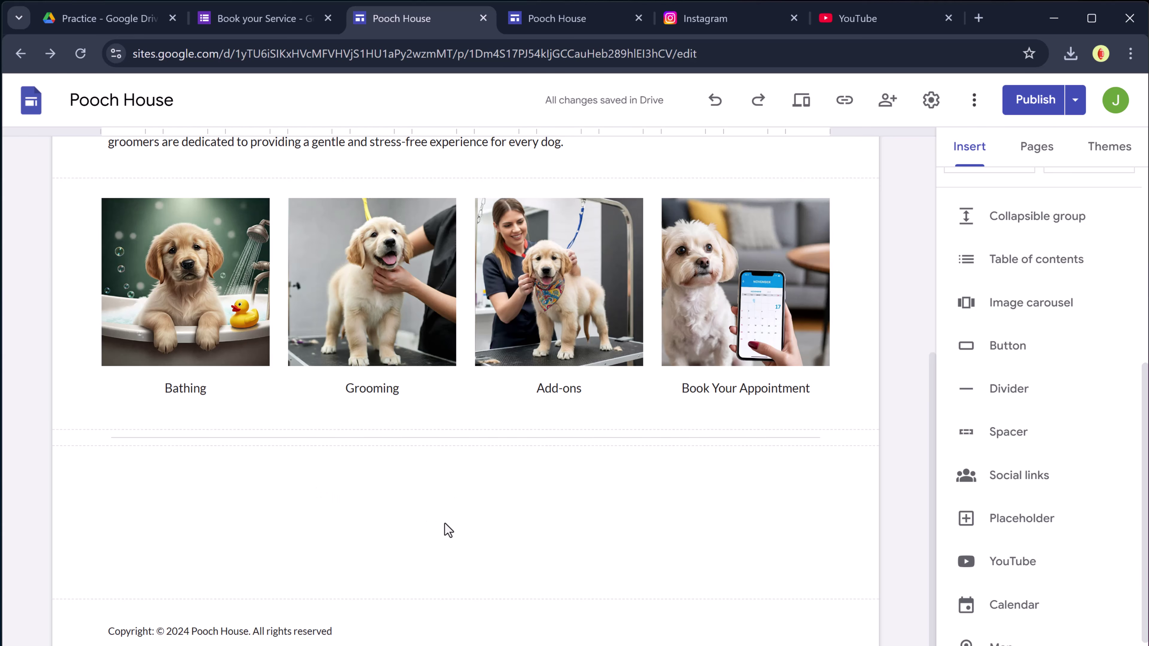
Insert the Book your Service form from the Practice folder in Drive below the divider on the Services page
click(262, 32)
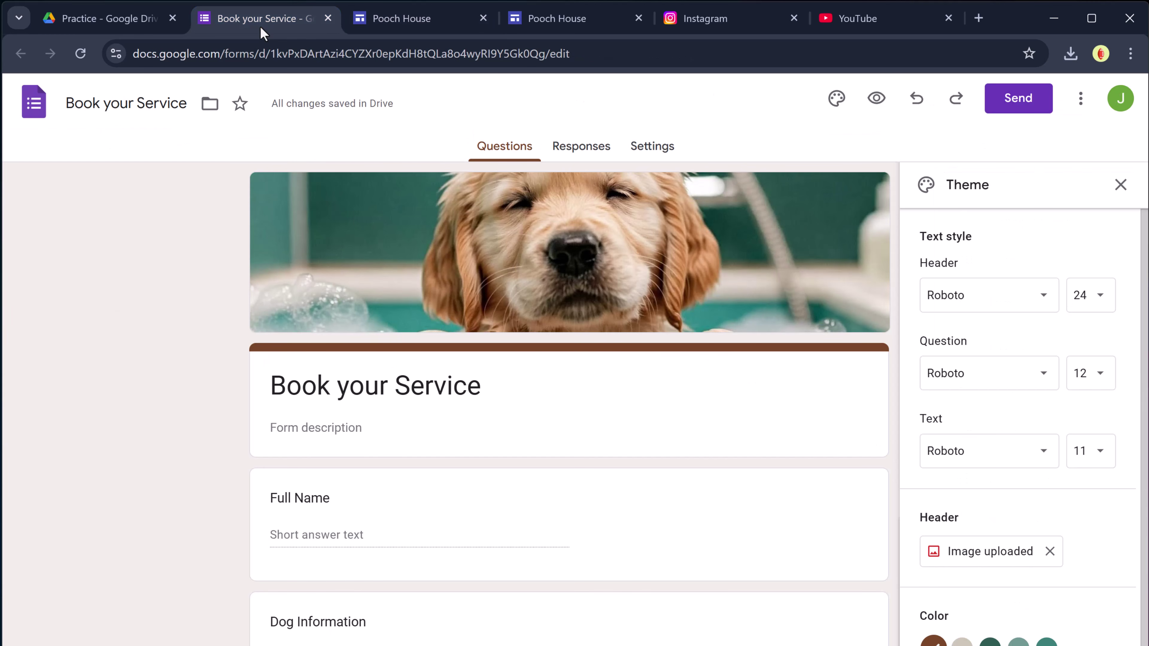
click(120, 30)
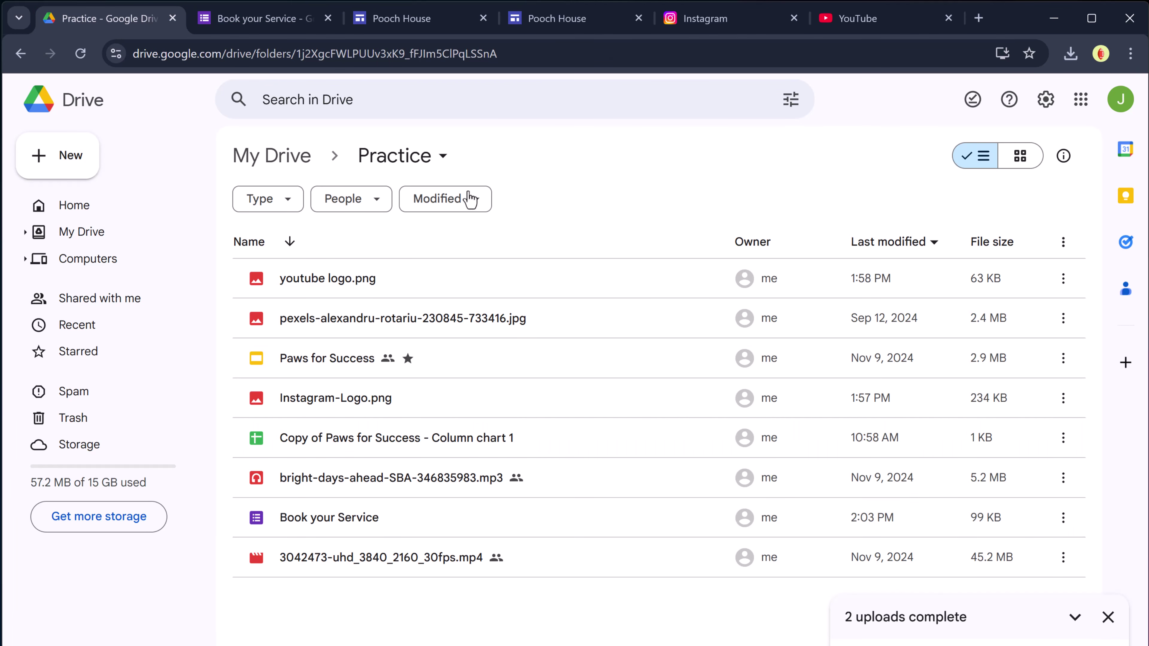
click(408, 24)
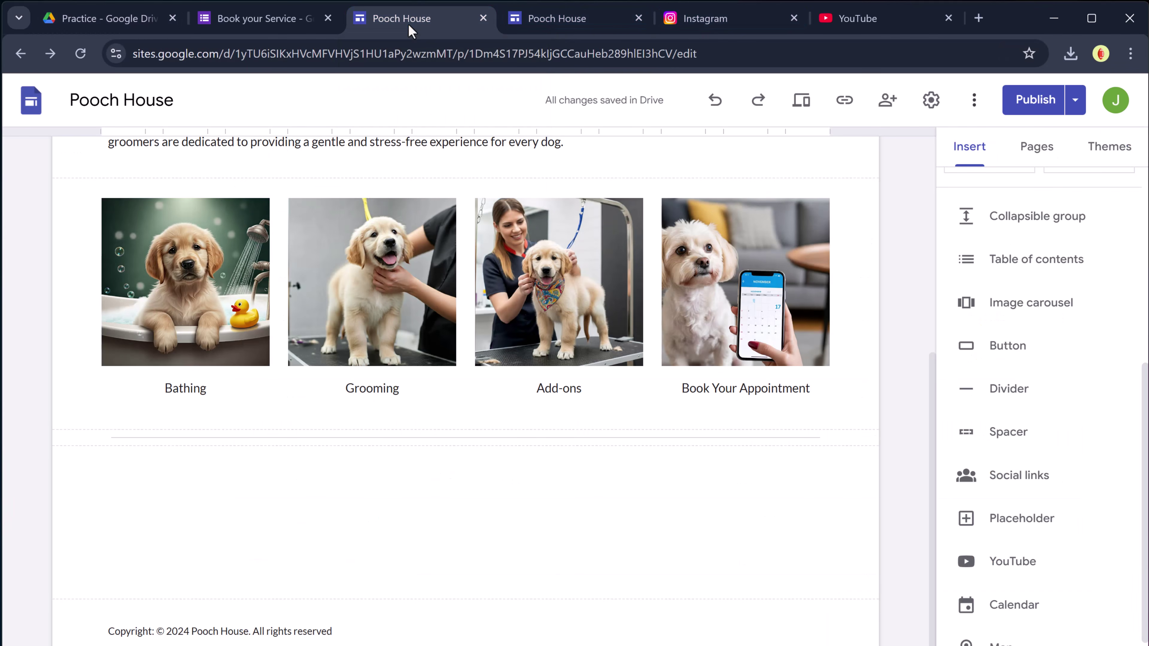
double_click(275, 517)
click(272, 557)
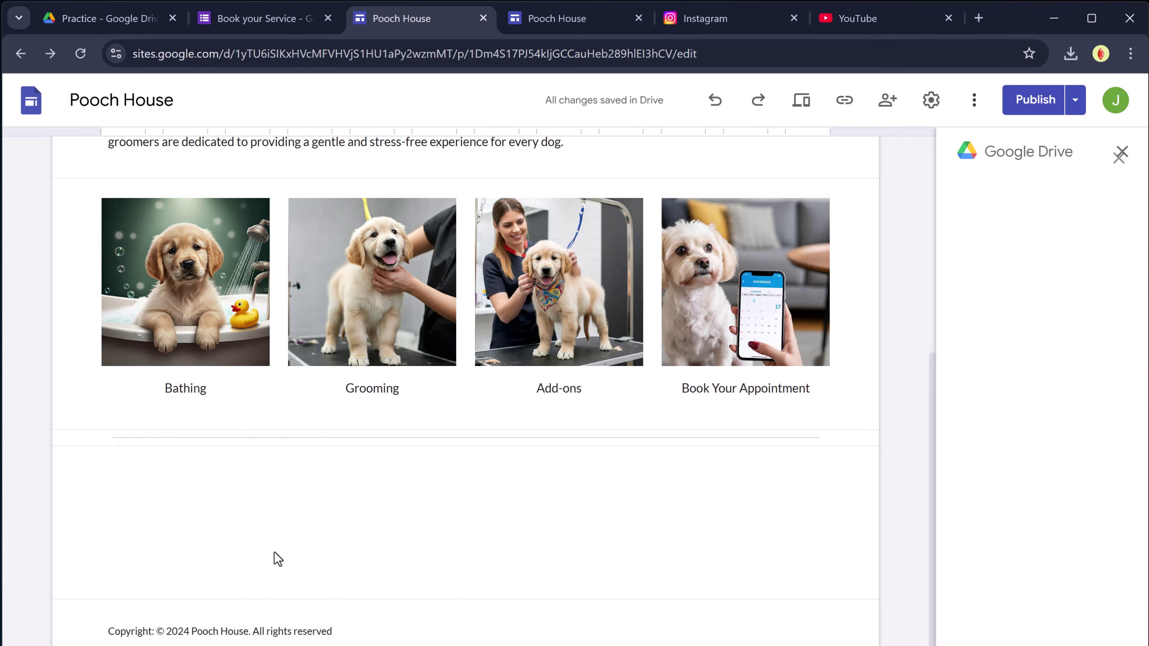
click(1043, 324)
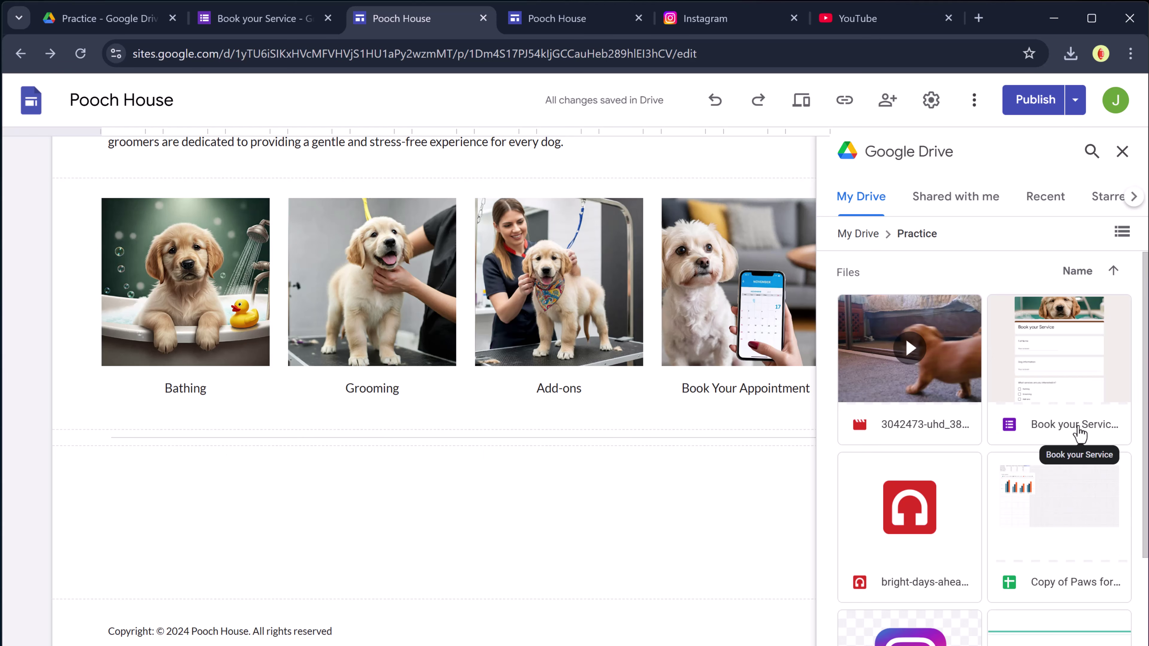
click(1066, 382)
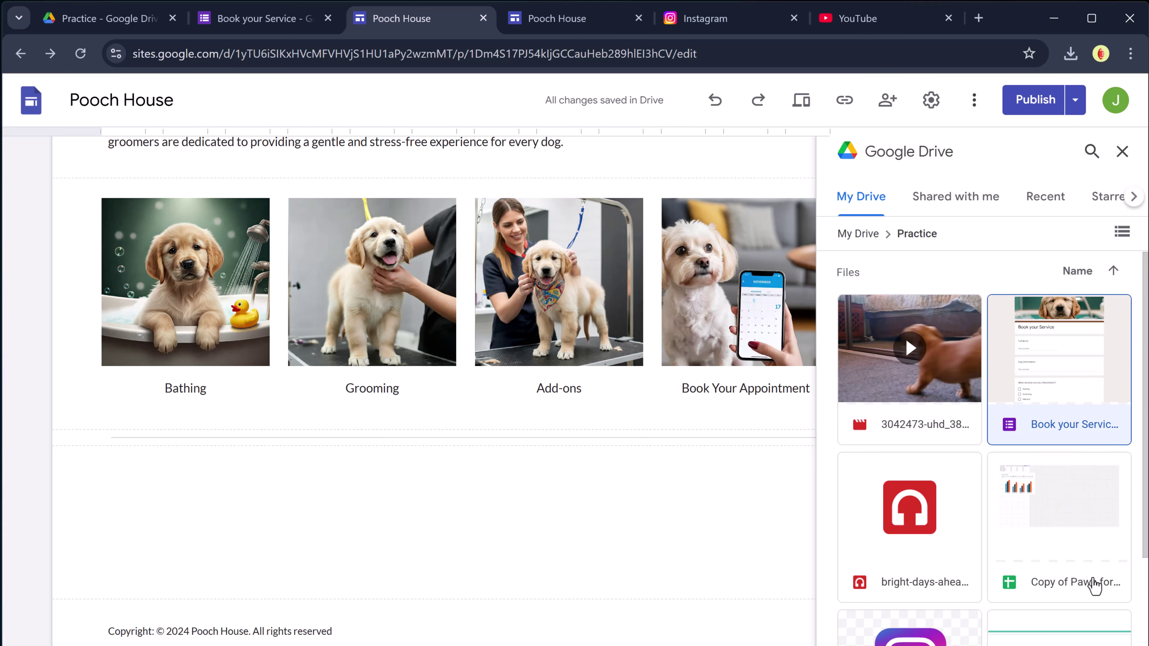
double_click(1059, 354)
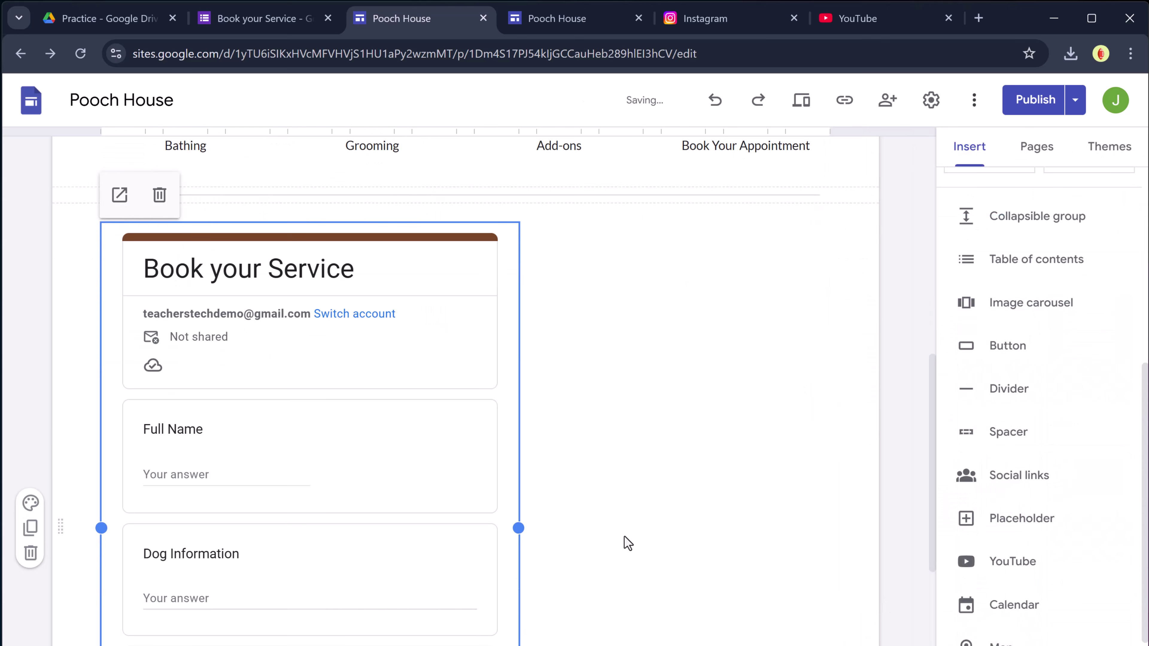
click(602, 524)
scroll(290, 385, down, 4)
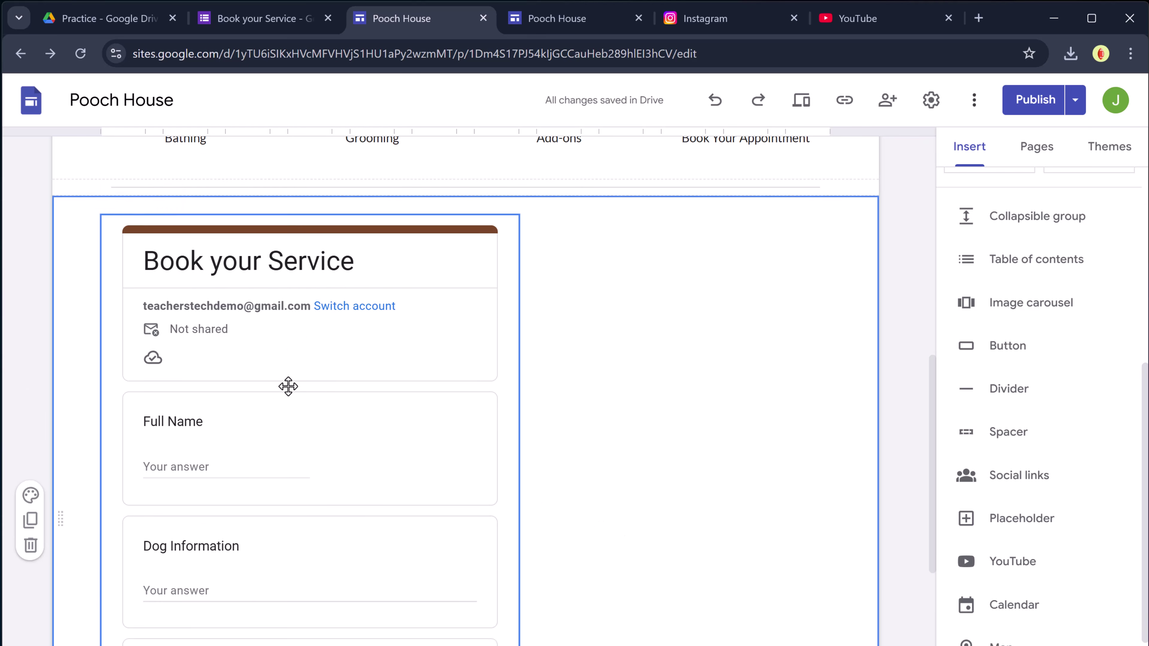
scroll(299, 496, up, 7)
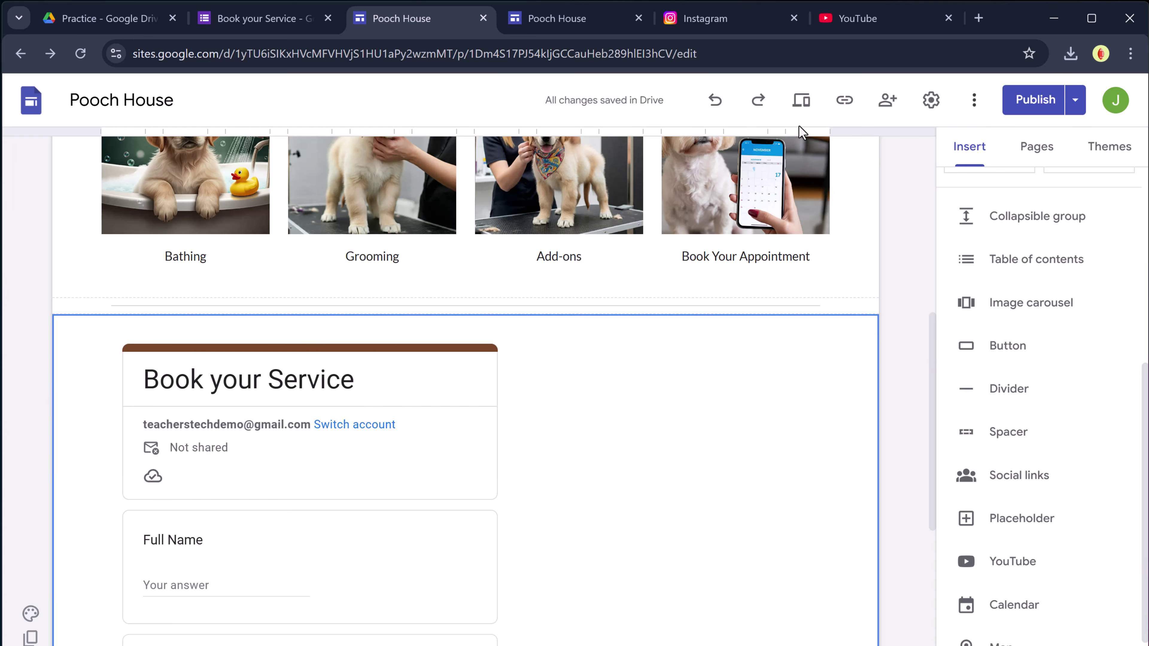
Preview the Services page, test the embedded form by ticking Bathing and Grooming, and leave the preview
click(809, 110)
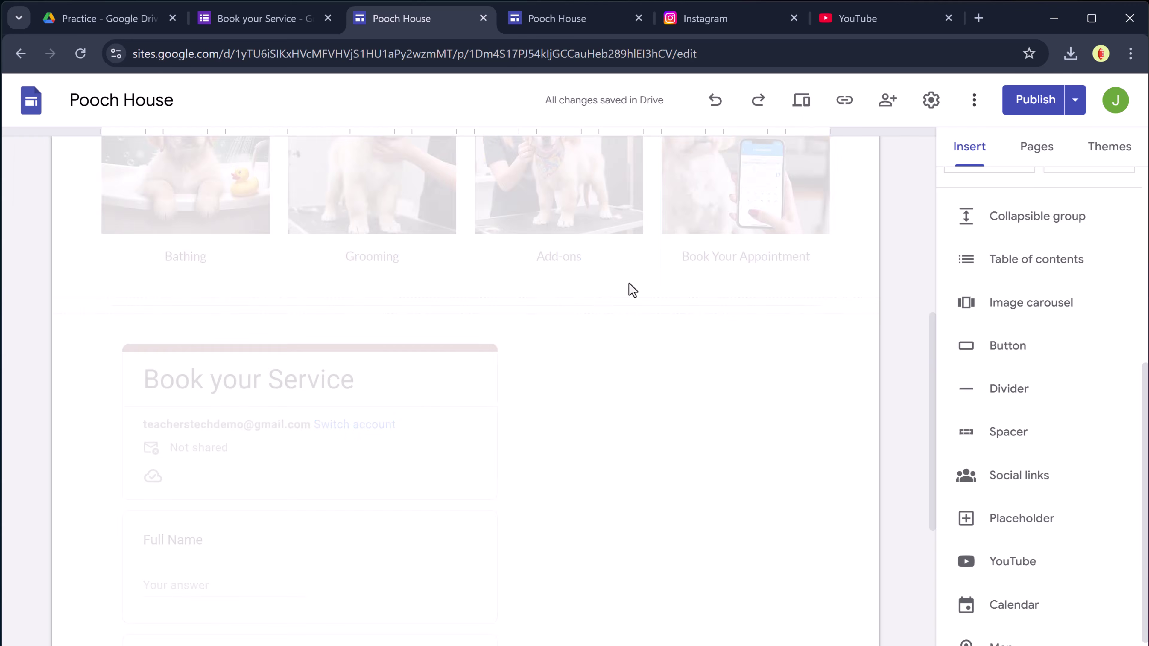
scroll(408, 388, down, 13)
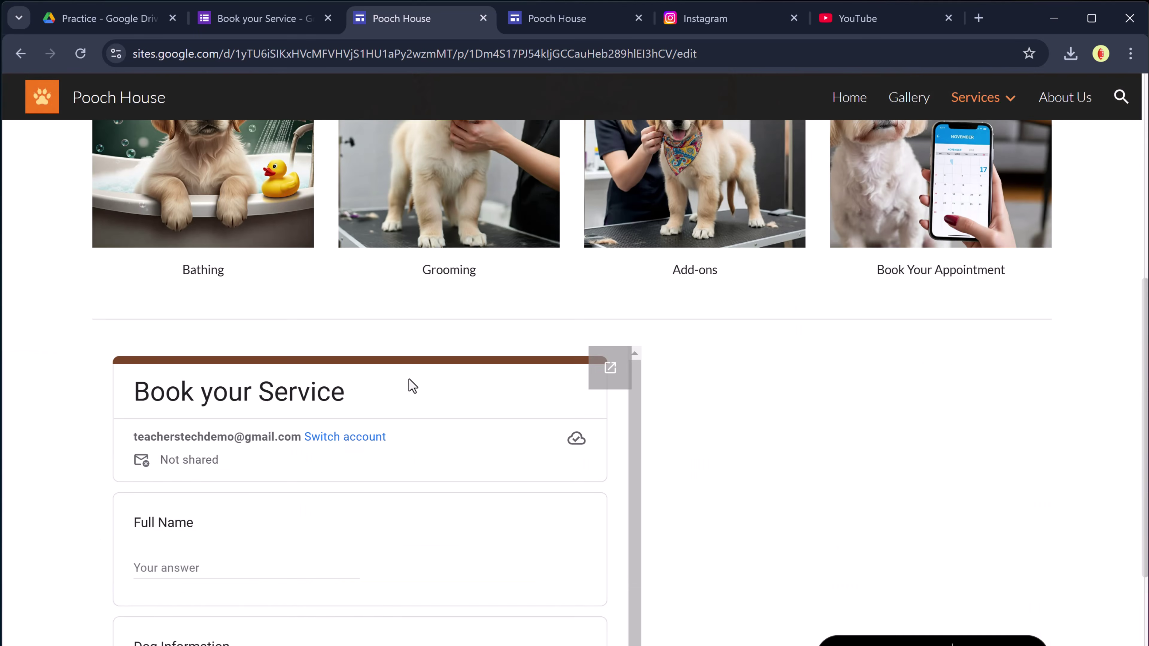
click(176, 403)
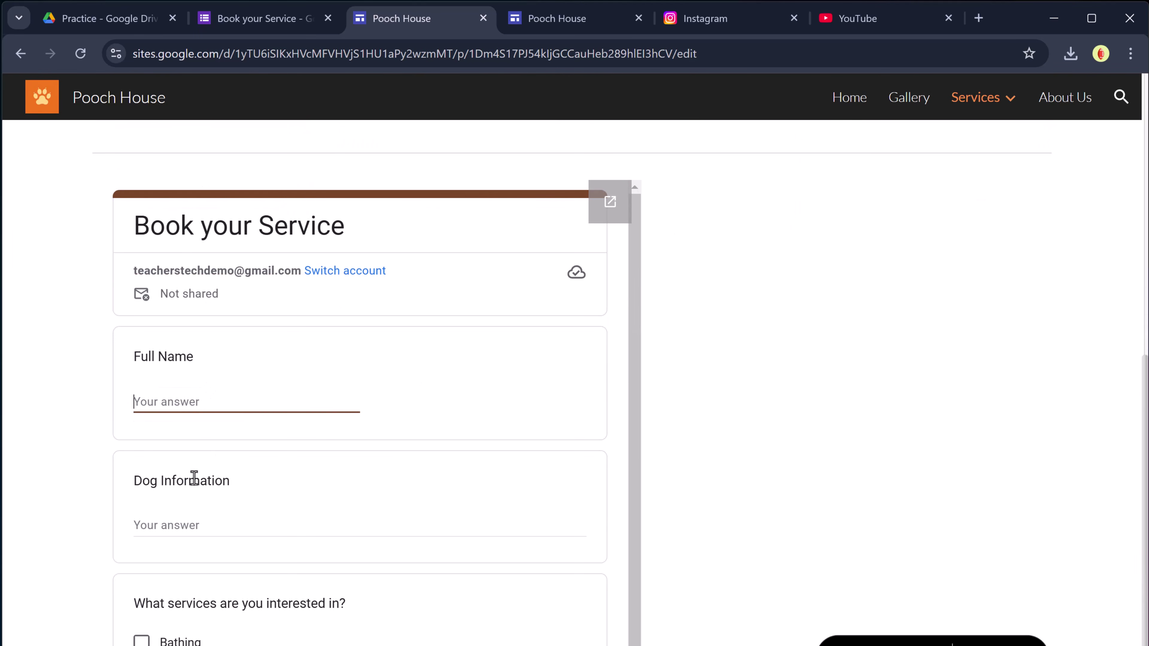
scroll(215, 498, down, 2)
click(142, 576)
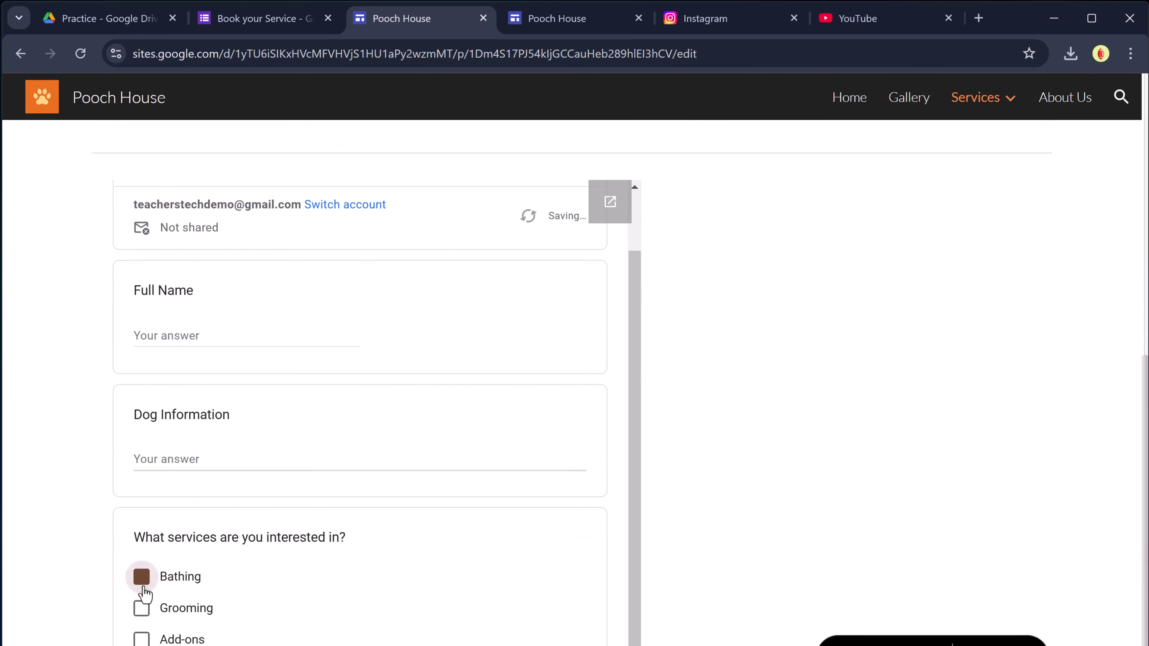
scroll(215, 584, down, 3)
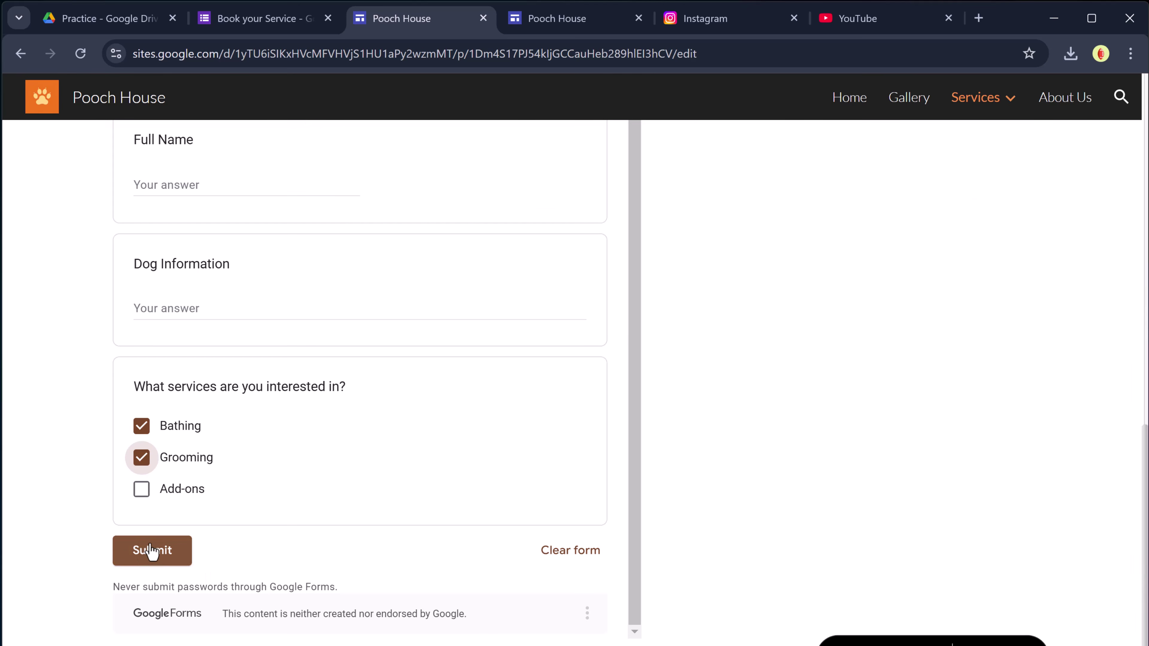
scroll(611, 506, up, 6)
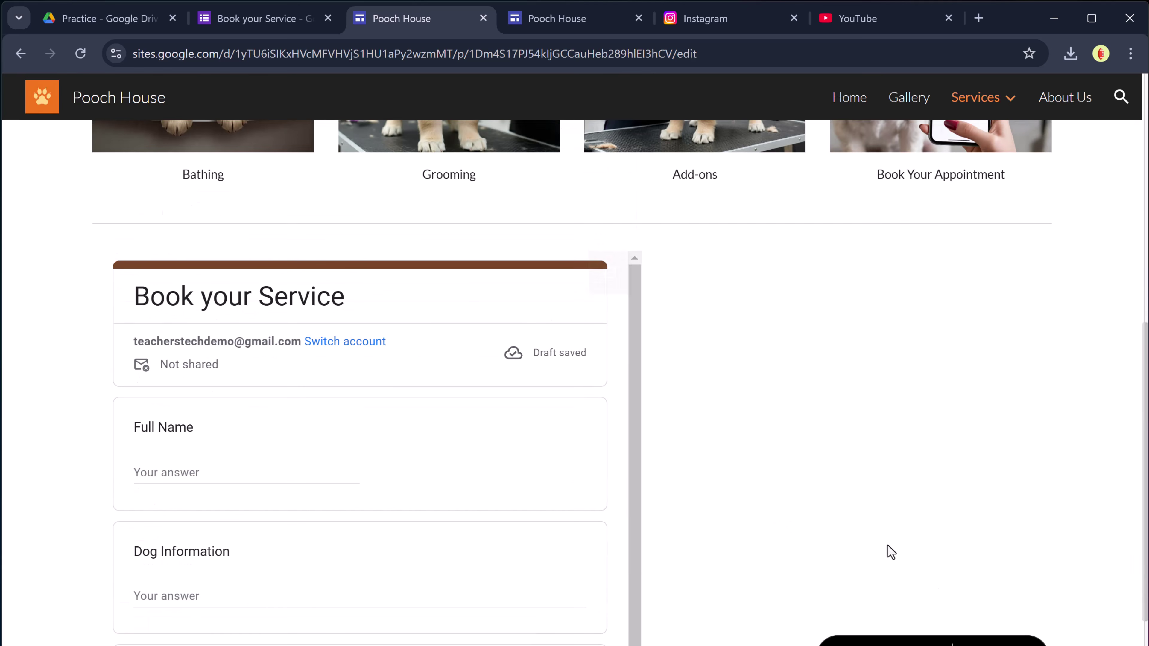
click(1020, 642)
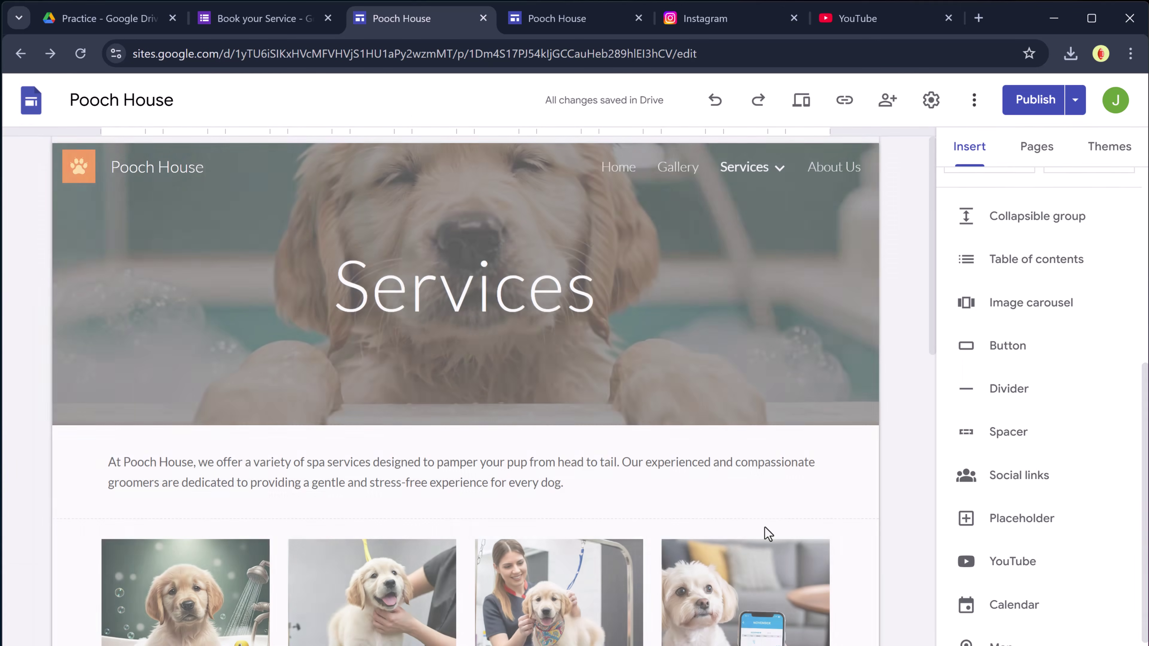
Open the site footer for editing and start a set of social media links in it
scroll(667, 495, down, 10)
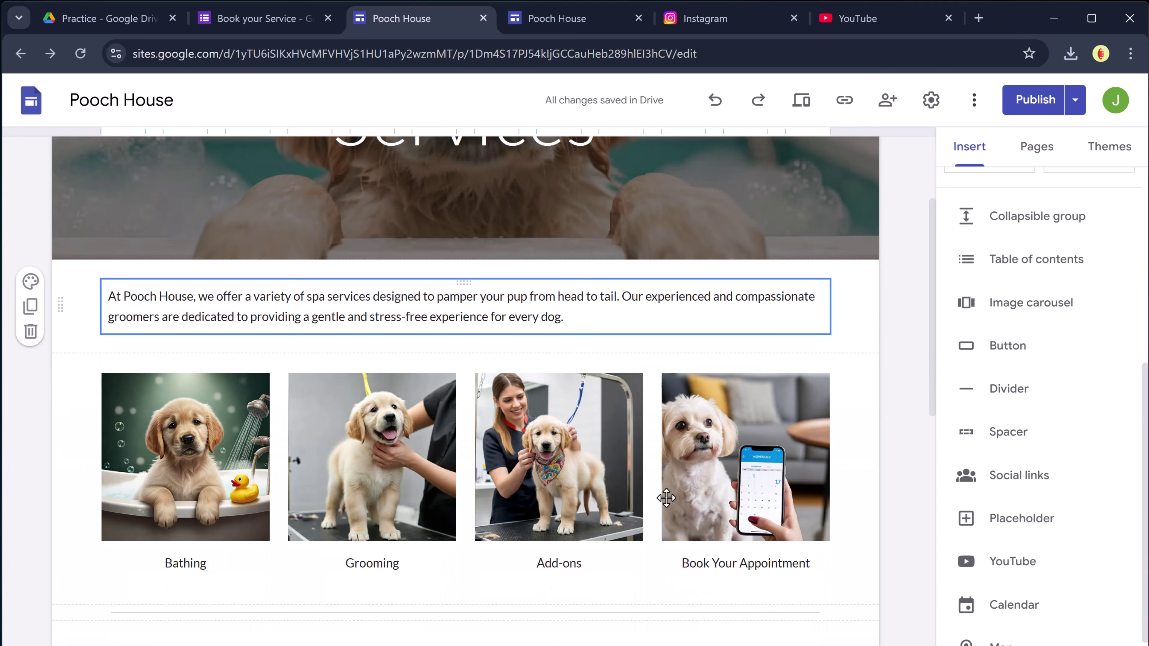
scroll(675, 506, down, 5)
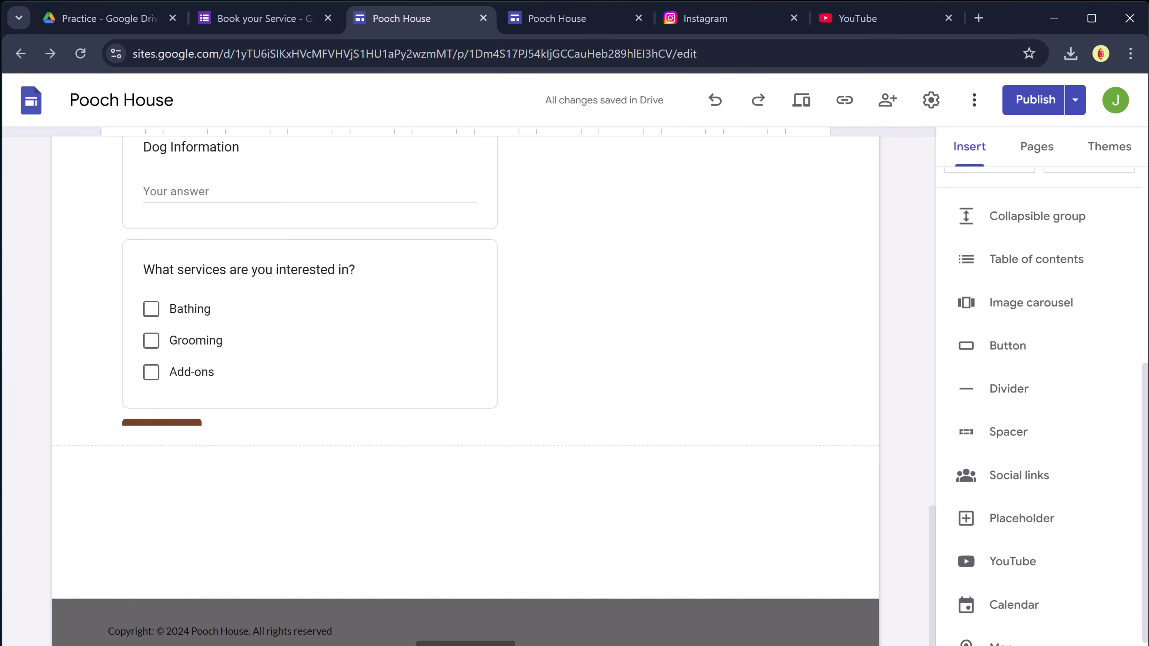
double_click(709, 602)
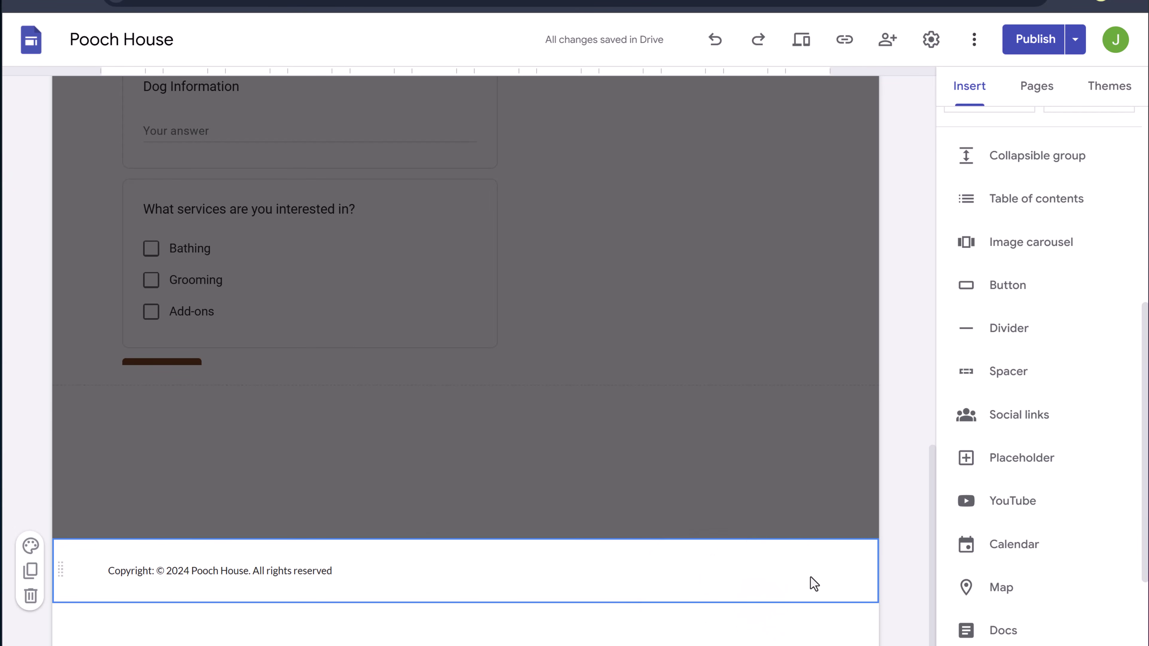
click(1040, 434)
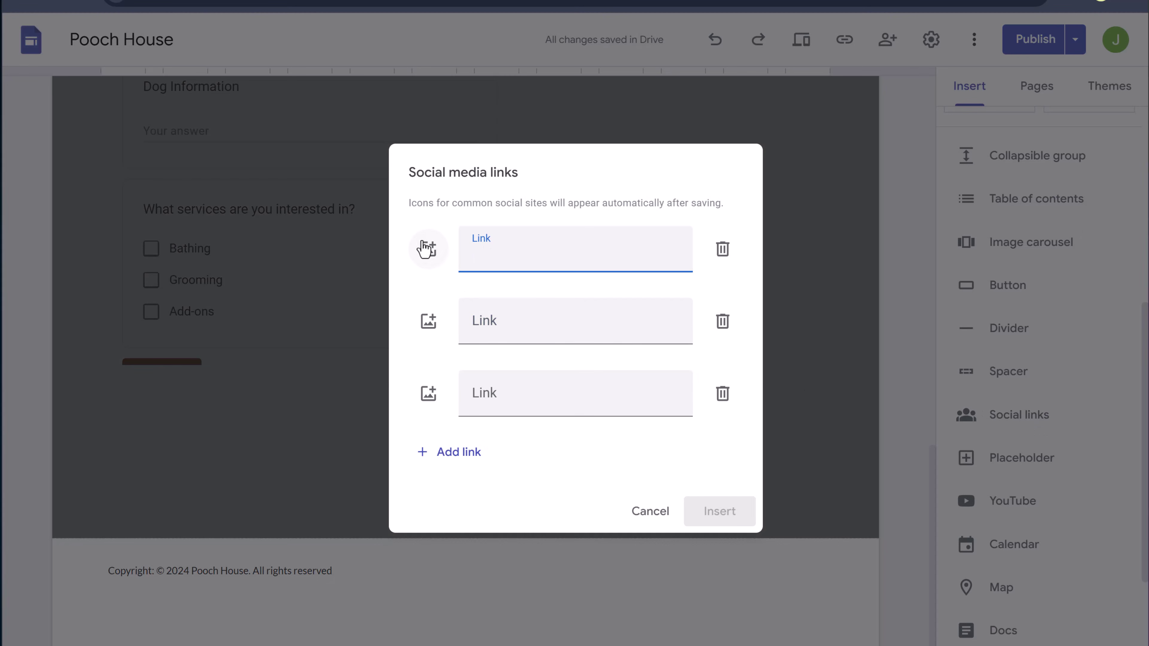
Upload Instagram-Logo.png as the first social link's icon and youtube logo.png as the second link's icon
click(428, 253)
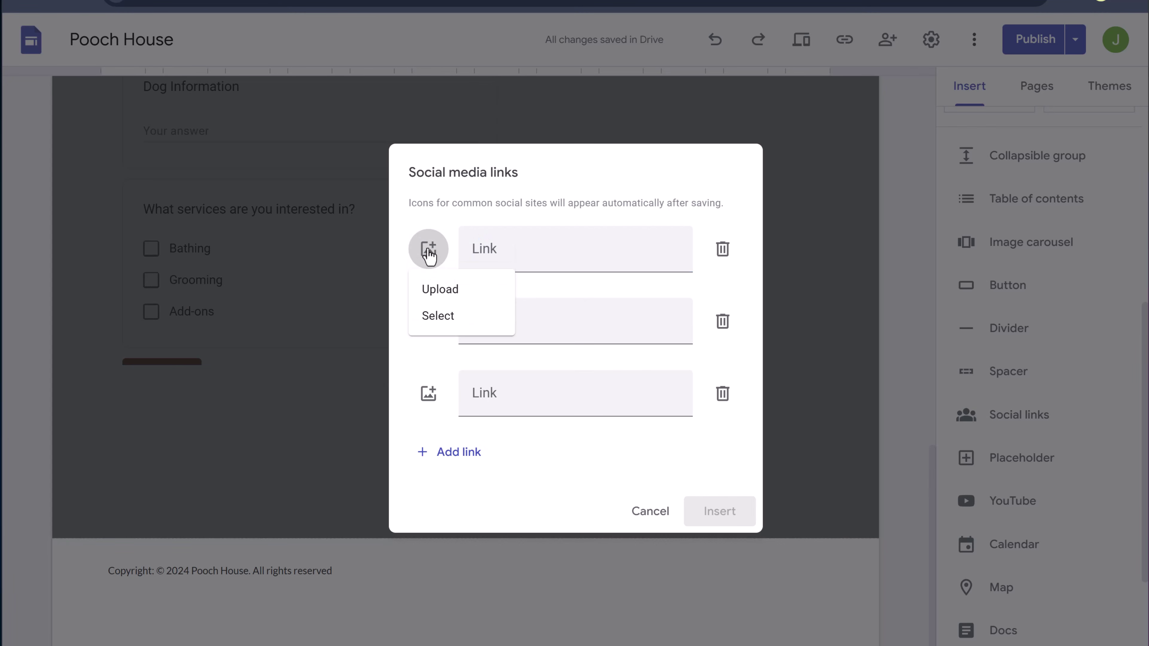
click(462, 299)
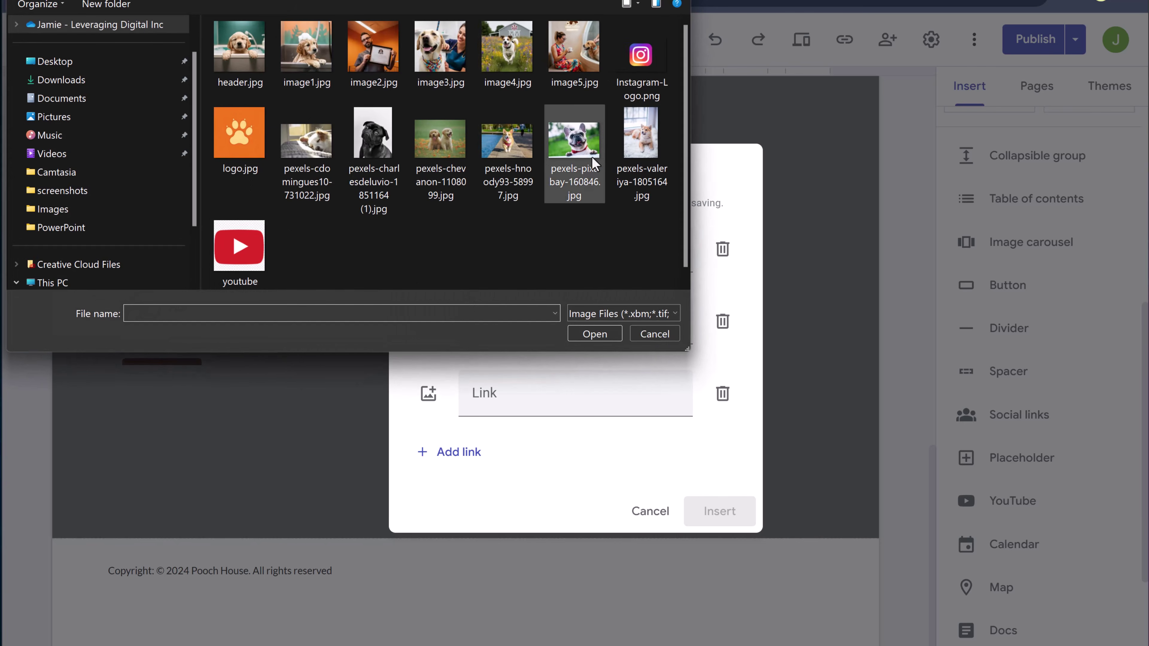
click(641, 59)
click(606, 336)
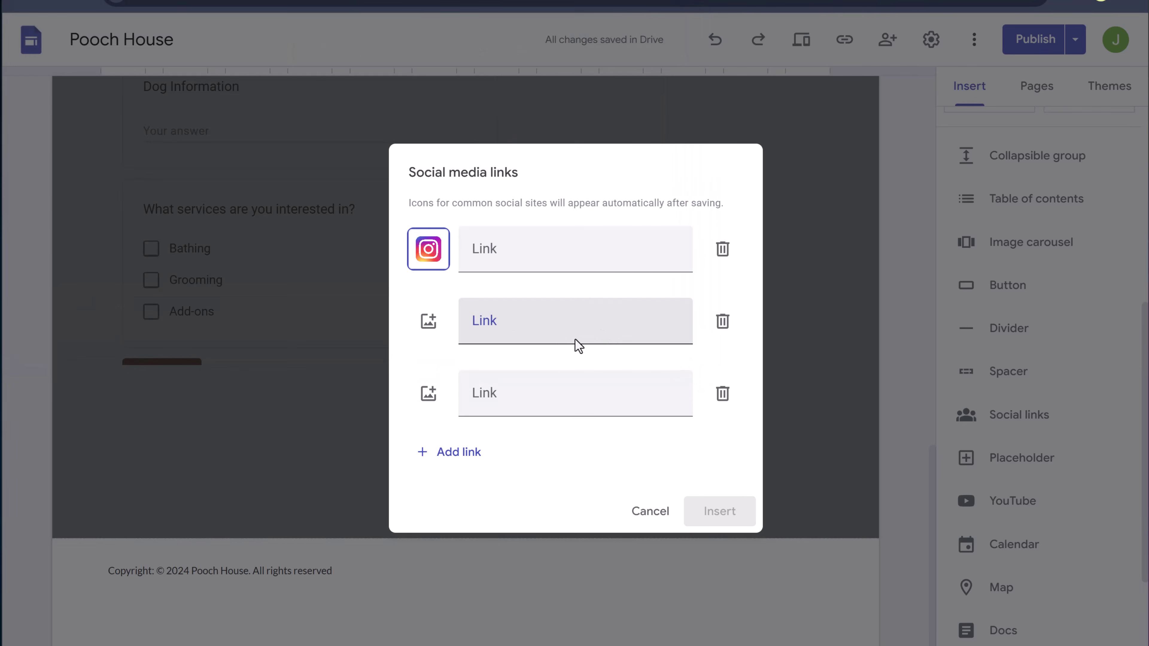
click(436, 338)
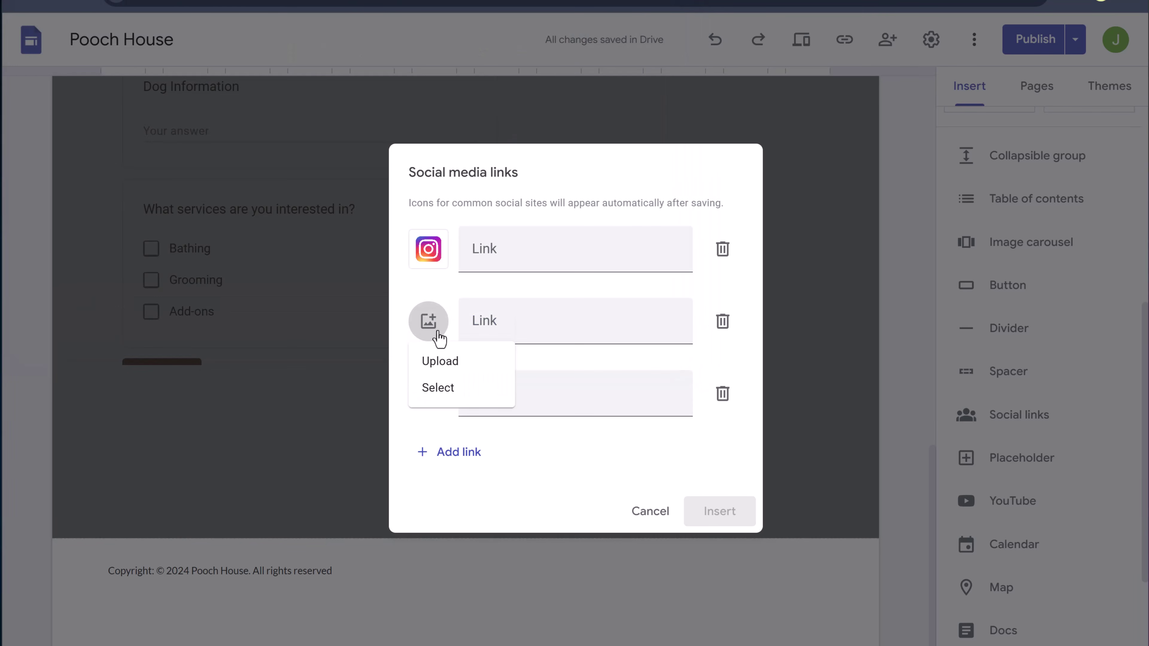
click(452, 363)
click(233, 314)
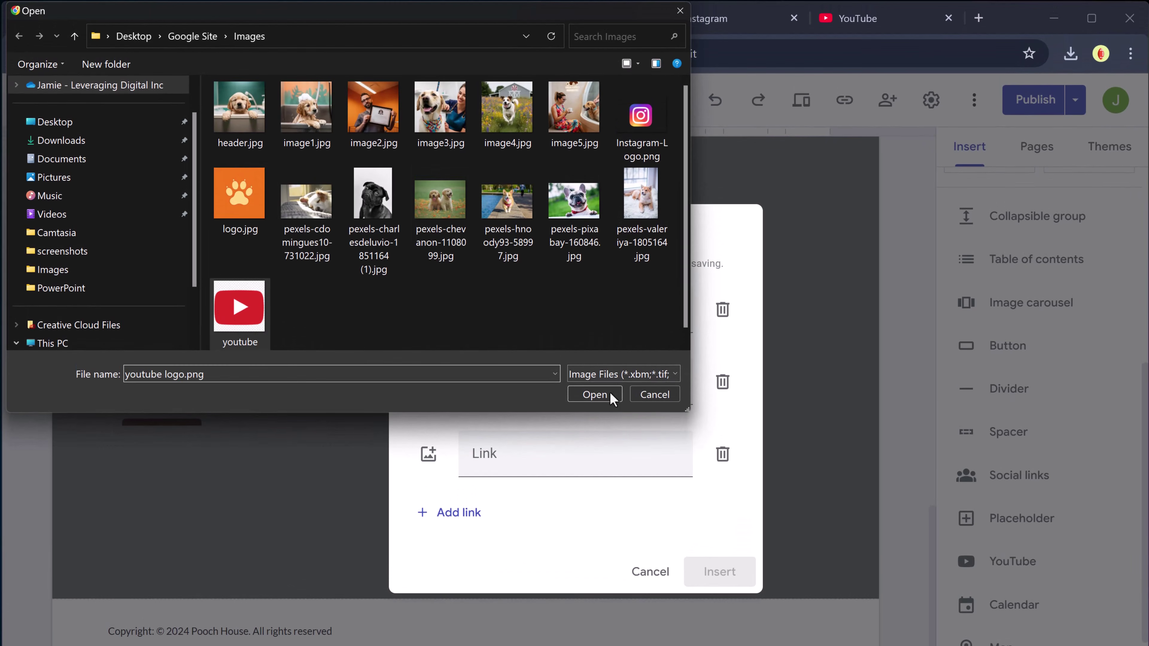
click(597, 395)
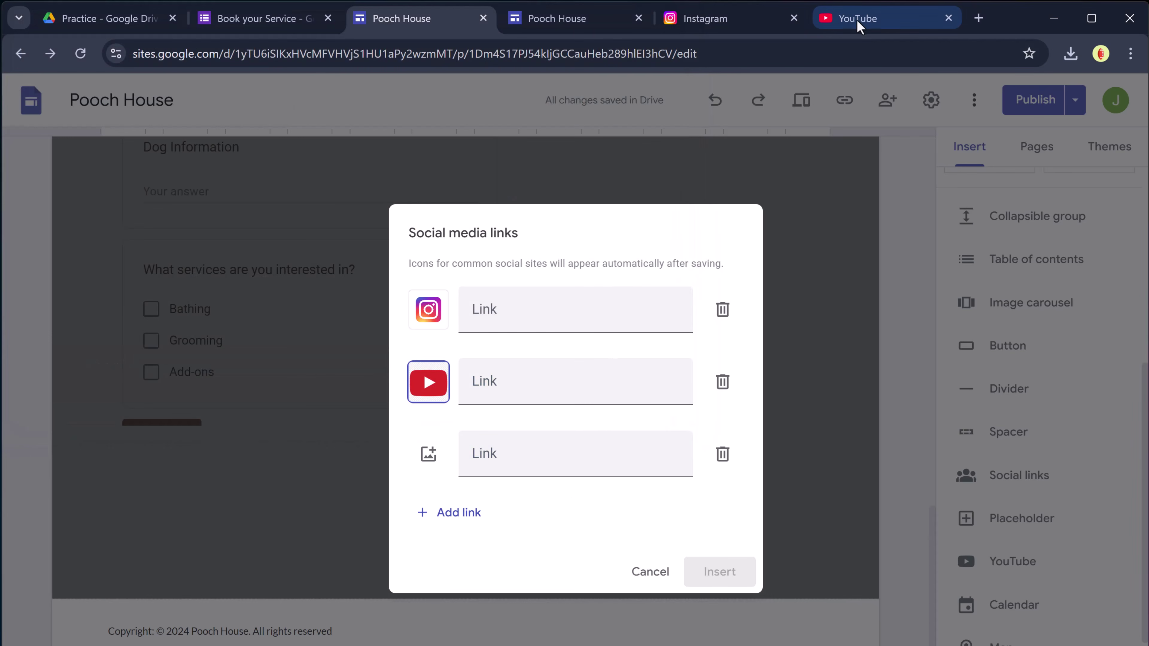
click(841, 18)
click(206, 54)
right_click(206, 60)
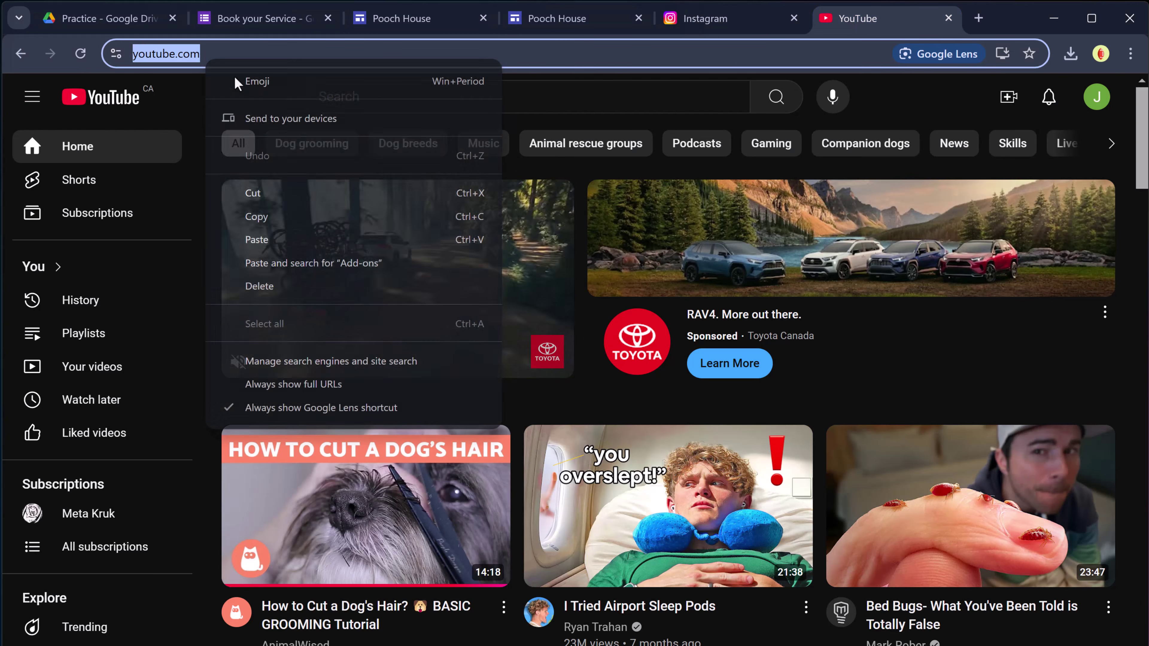
click(316, 215)
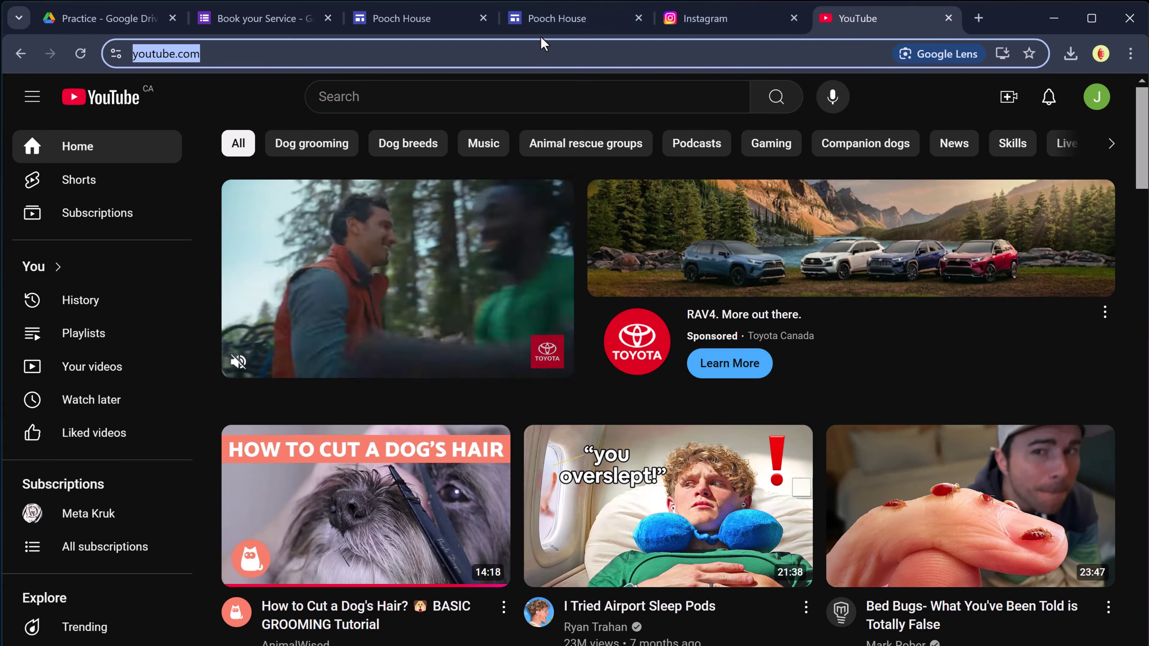
click(427, 22)
click(506, 387)
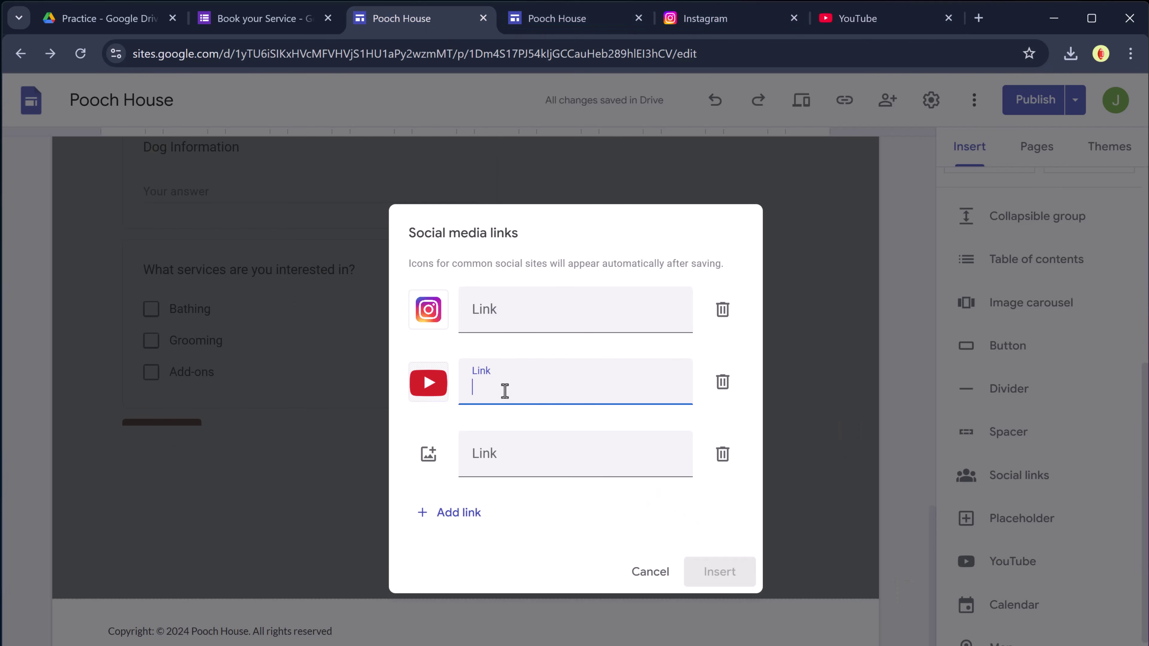
key(ctrl+v)
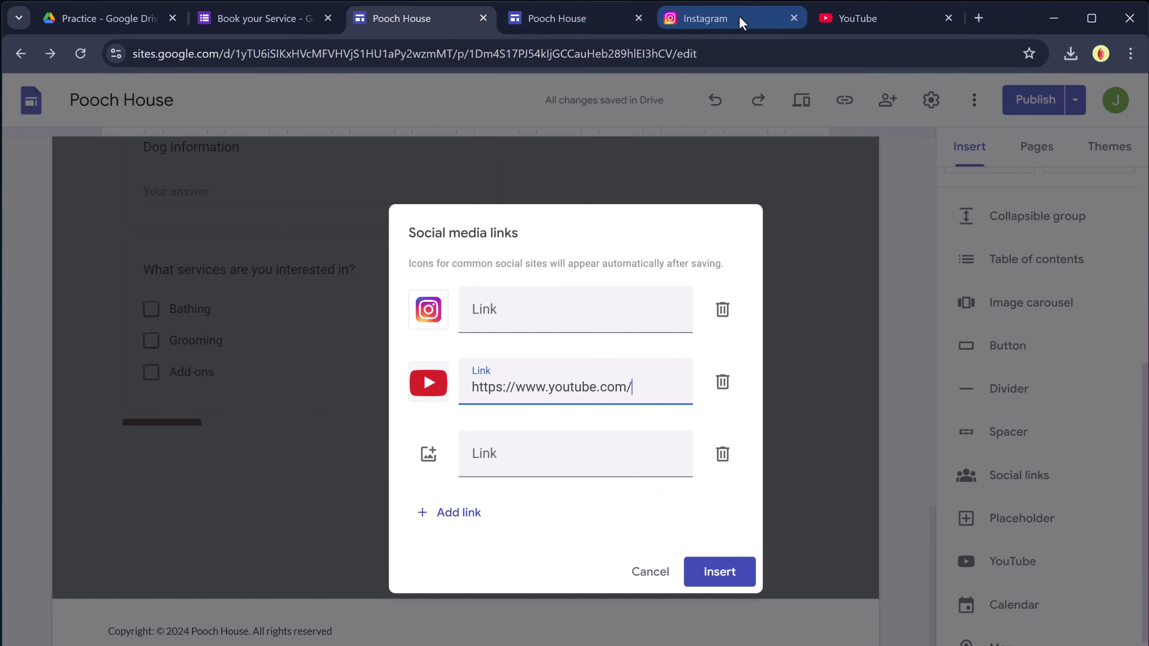
click(679, 20)
right_click(176, 65)
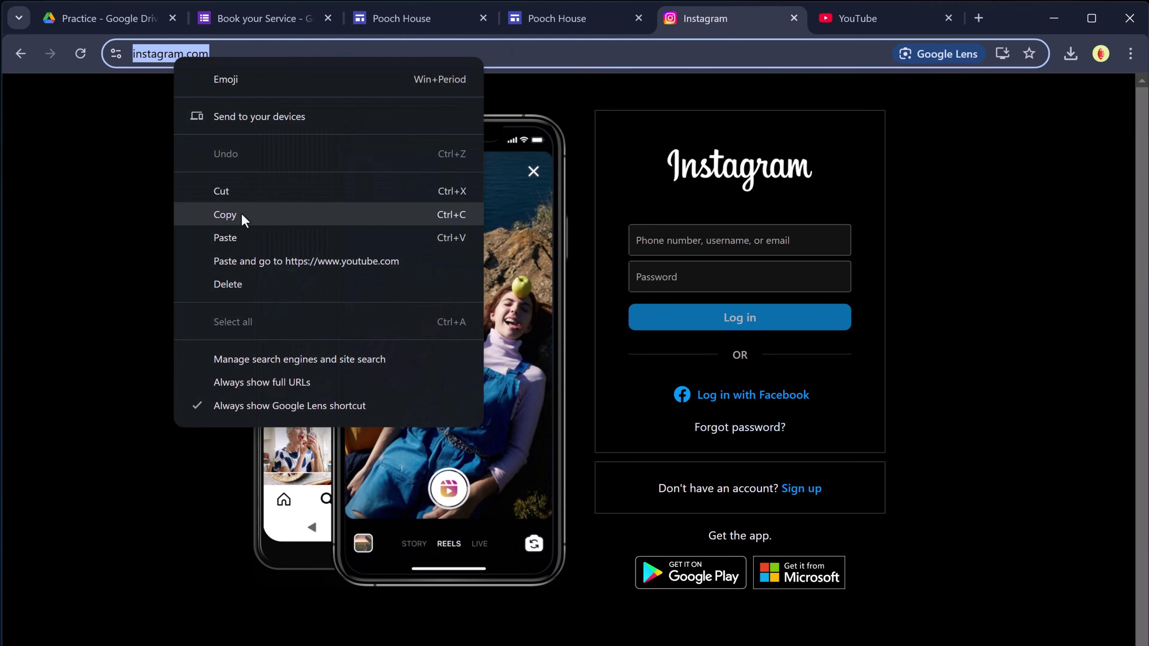
click(242, 216)
click(407, 19)
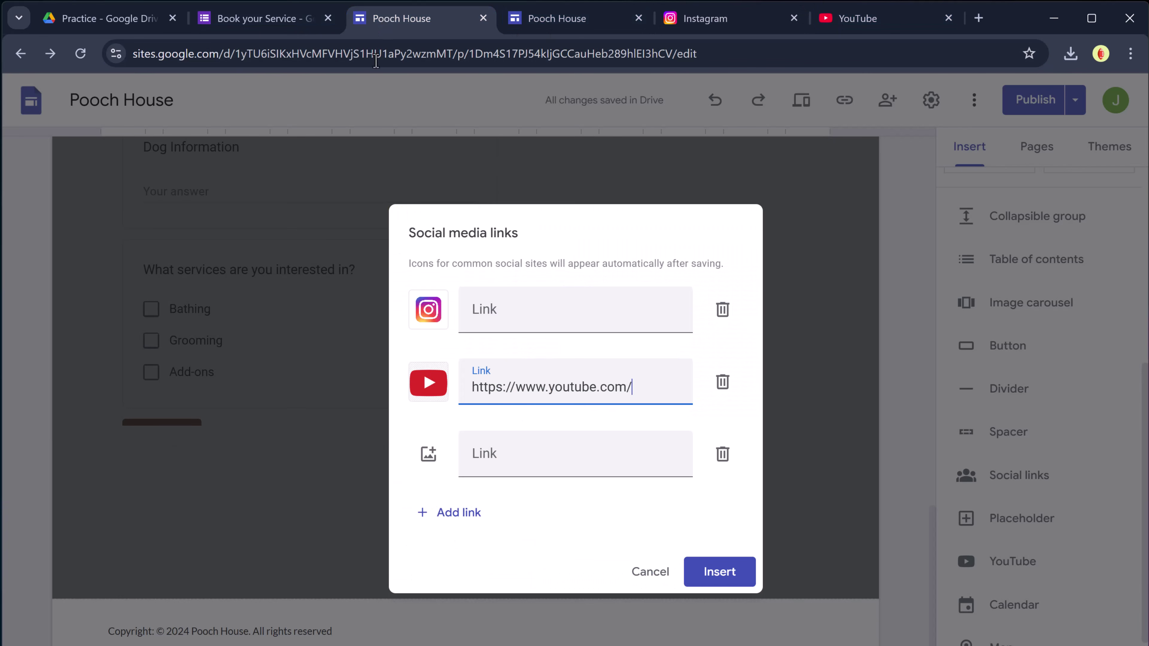
click(502, 313)
key(ctrl+v)
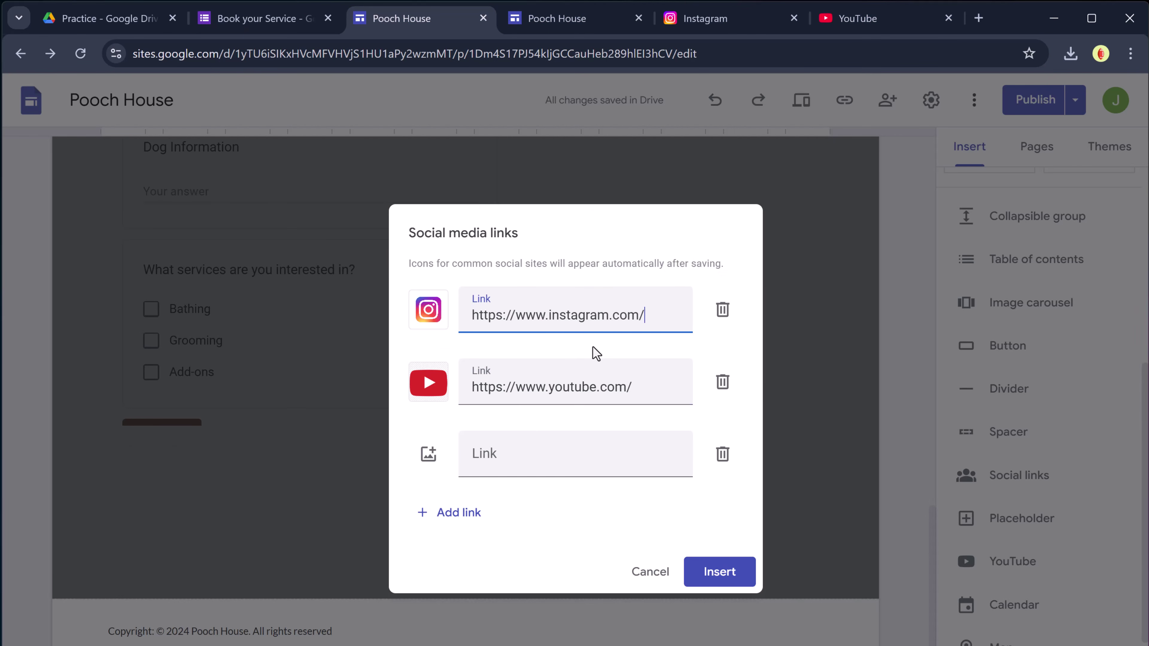
Insert the social media links into the footer and place them to the right of the copyright text
click(728, 580)
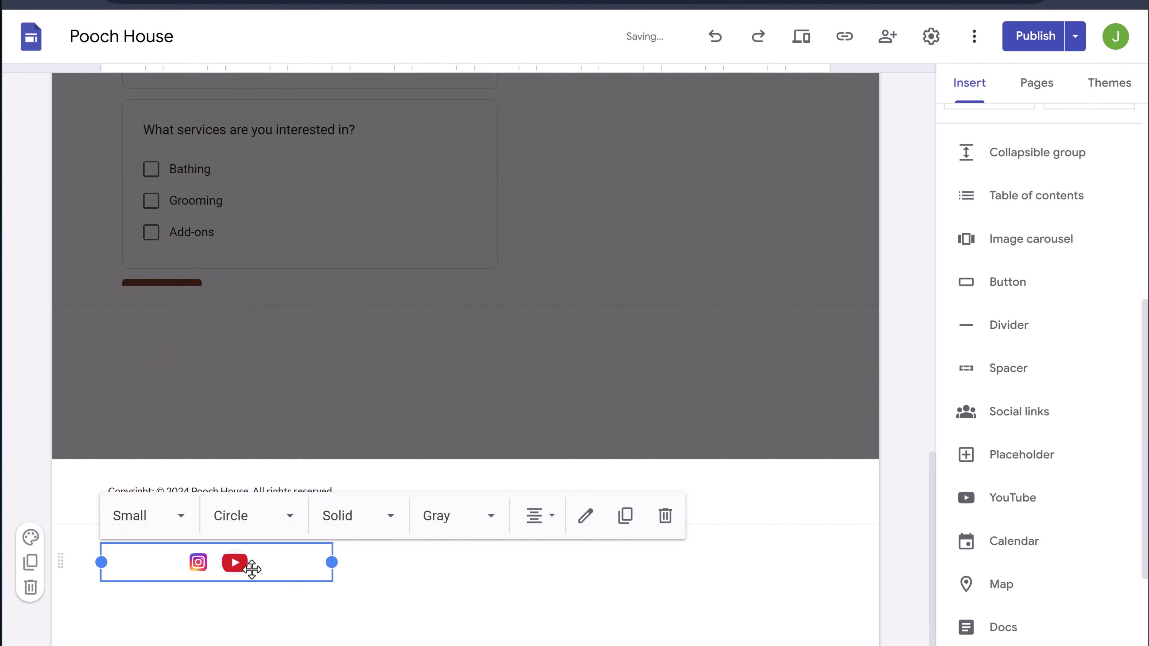
drag(228, 568, 778, 508)
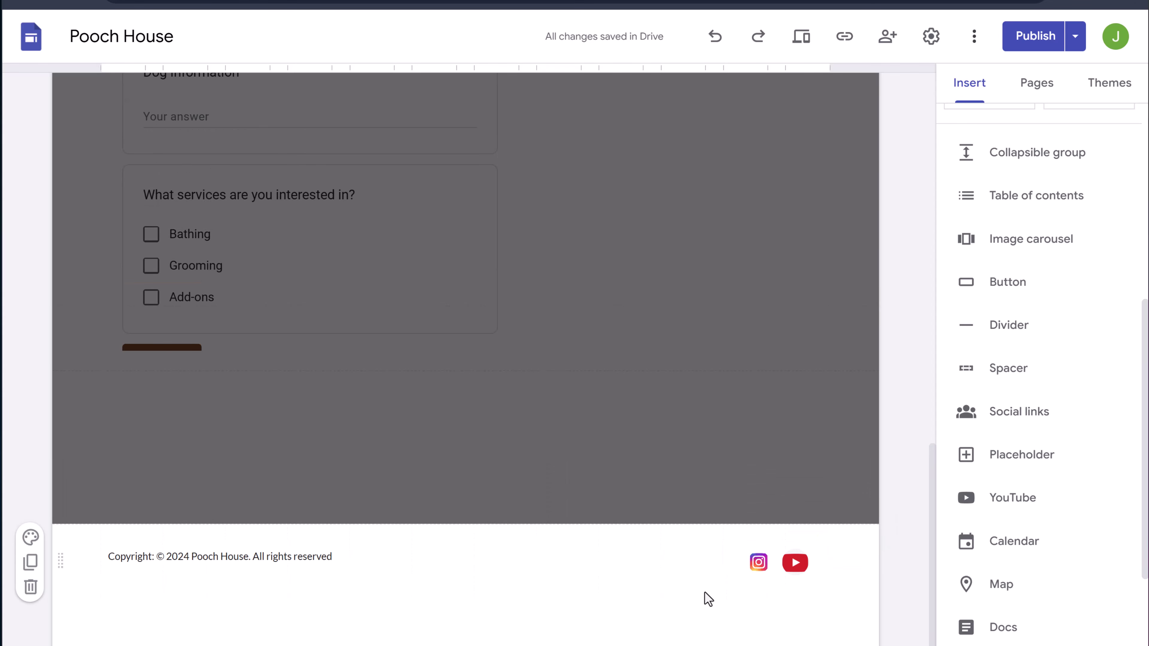
Preview the site at desktop size and check the footer's social icons on the Services and Home pages
click(808, 42)
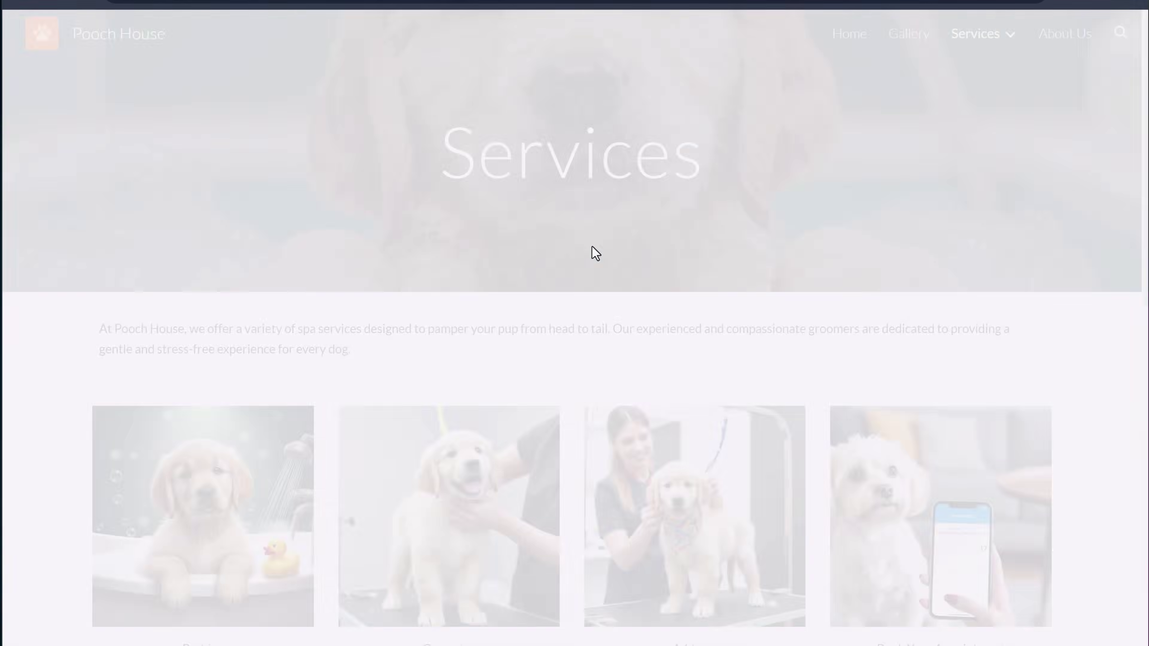
scroll(592, 249, down, 10)
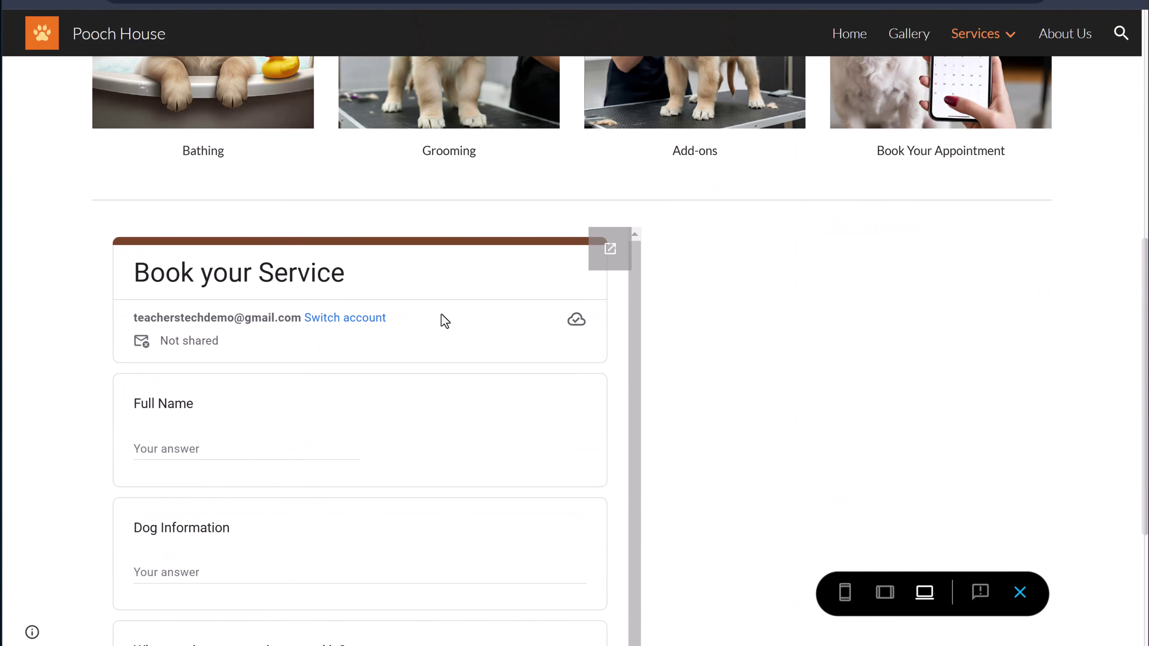
scroll(453, 317, down, 5)
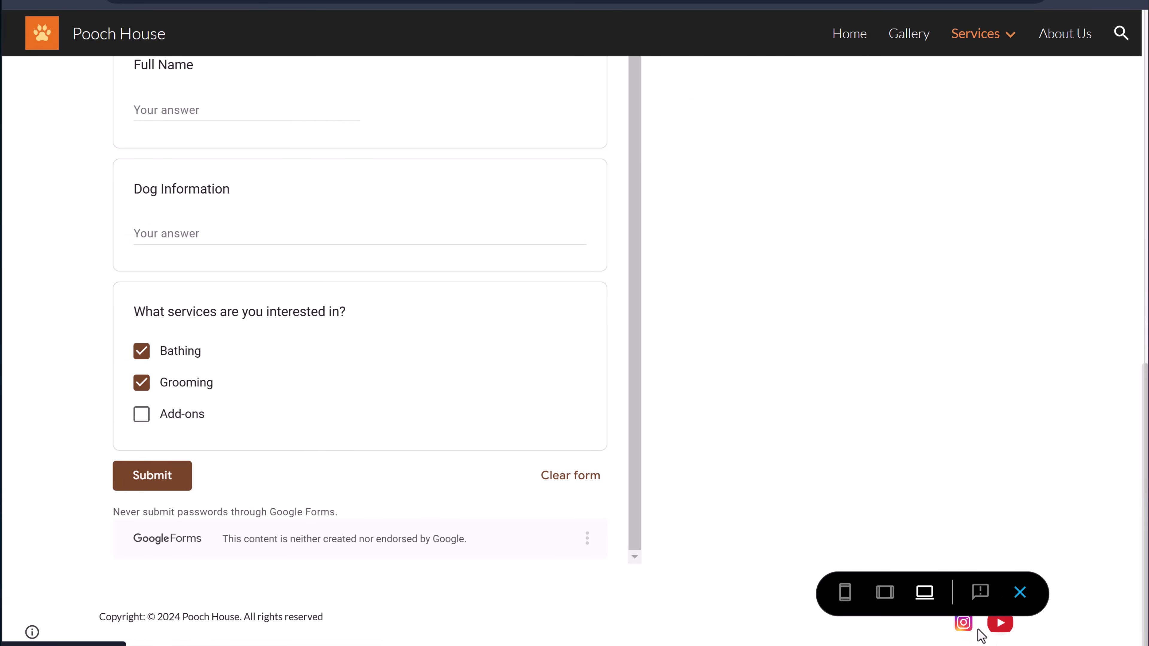
scroll(903, 375, up, 15)
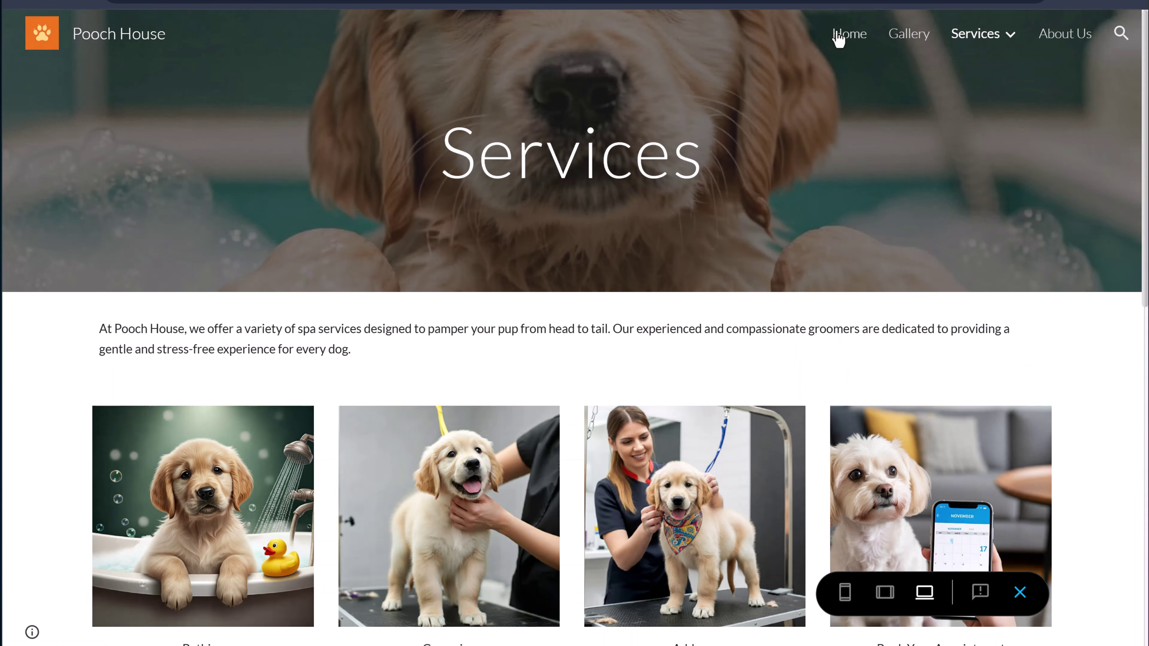
click(837, 35)
scroll(722, 325, down, 10)
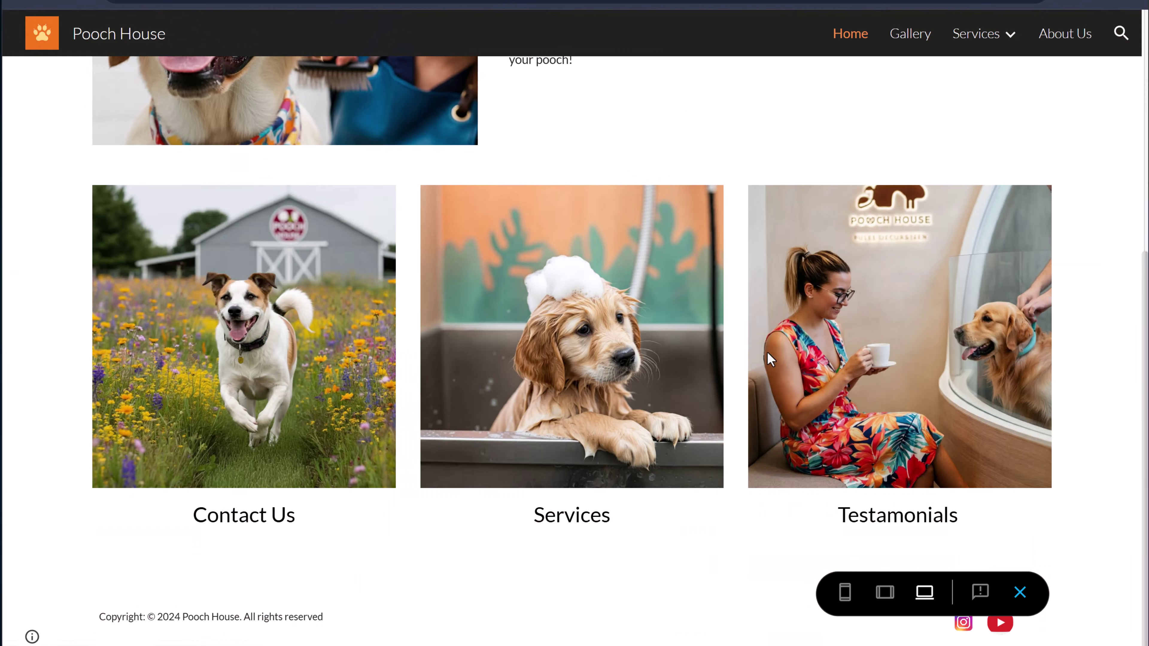
scroll(765, 355, up, 1)
scroll(757, 351, down, 1)
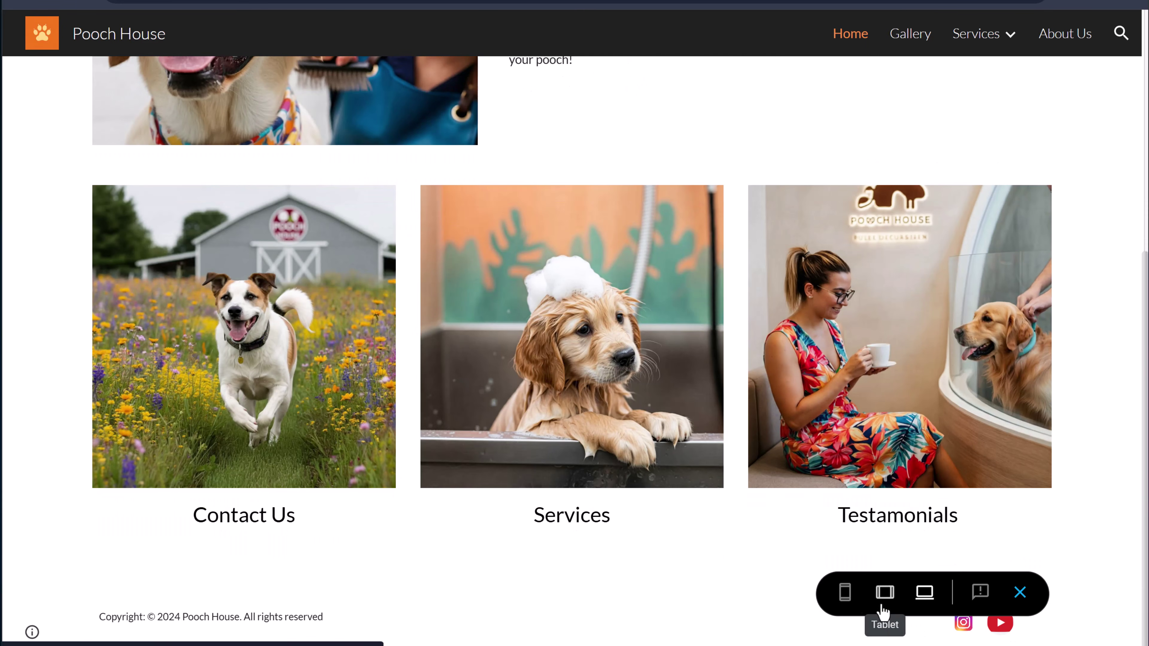
Check the Home page footer in the phone preview, test its YouTube icon, and leave the preview
click(845, 592)
scroll(629, 344, down, 15)
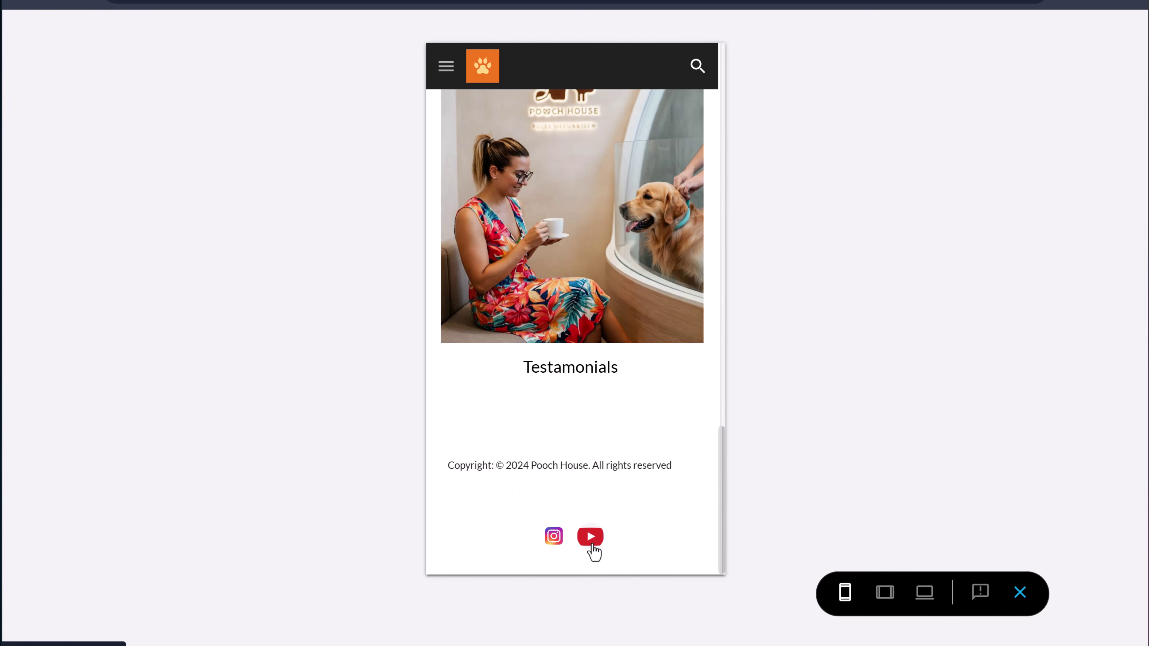
click(590, 543)
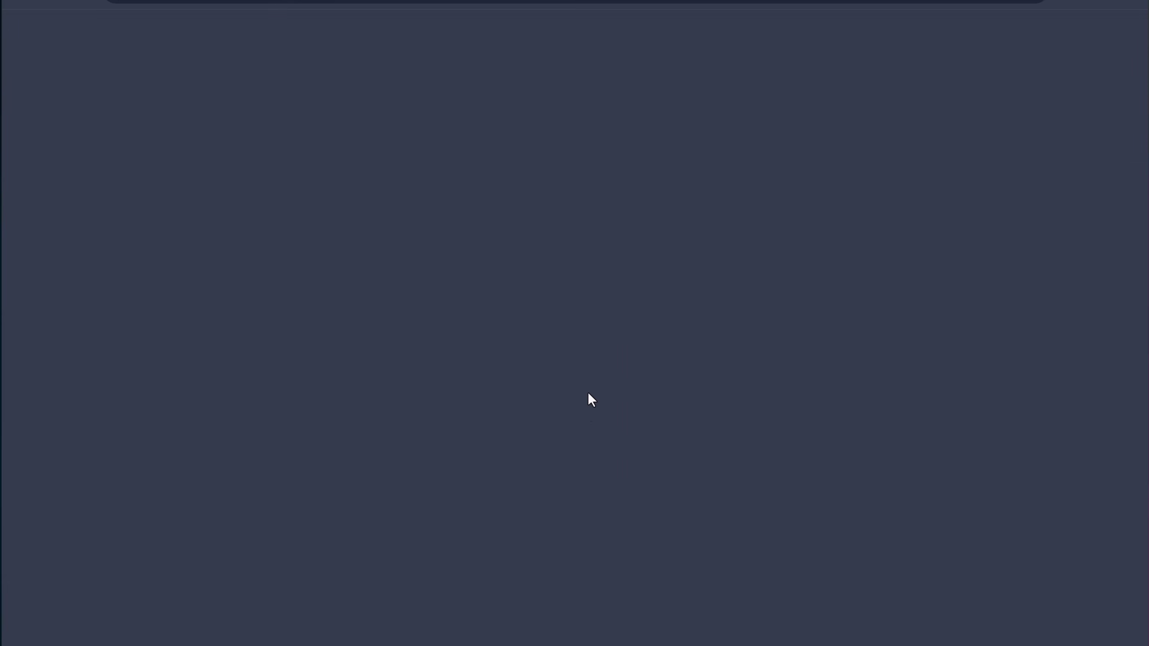
key(ctrl+w)
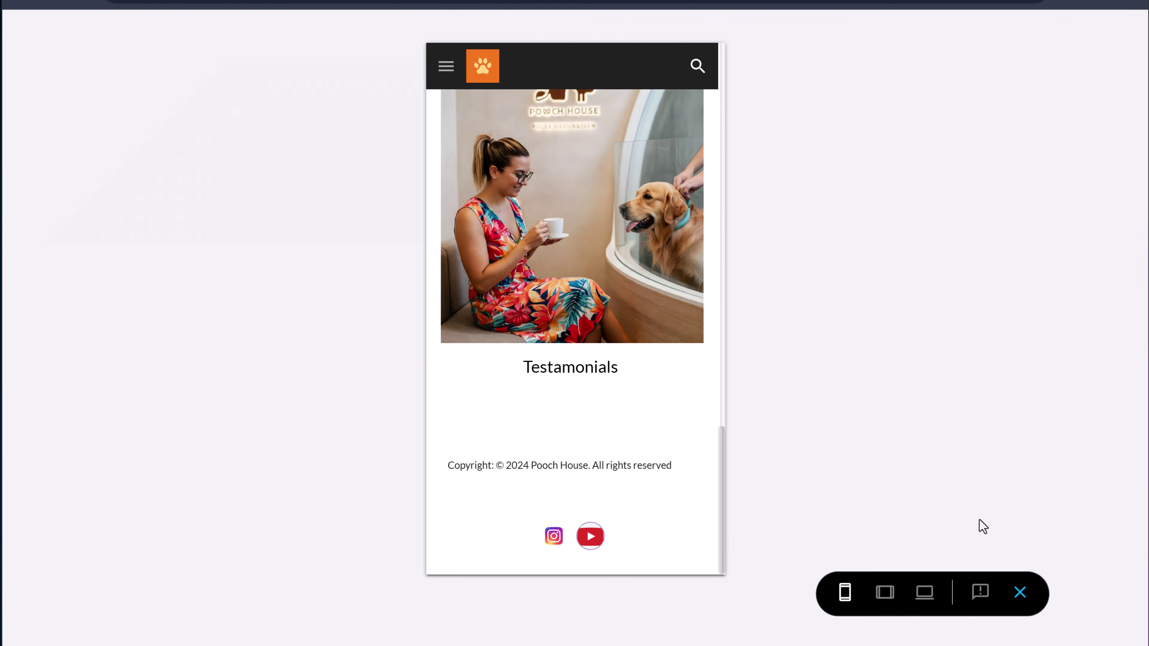
click(1022, 596)
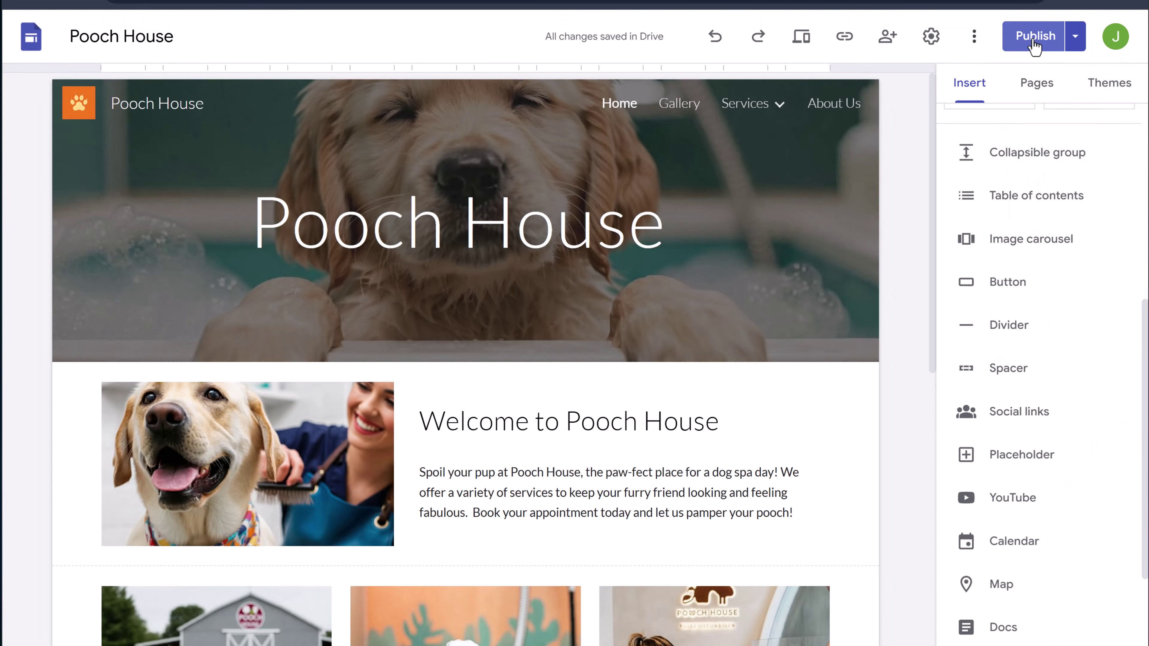
Review and publish the updated footer and Services page
click(1034, 43)
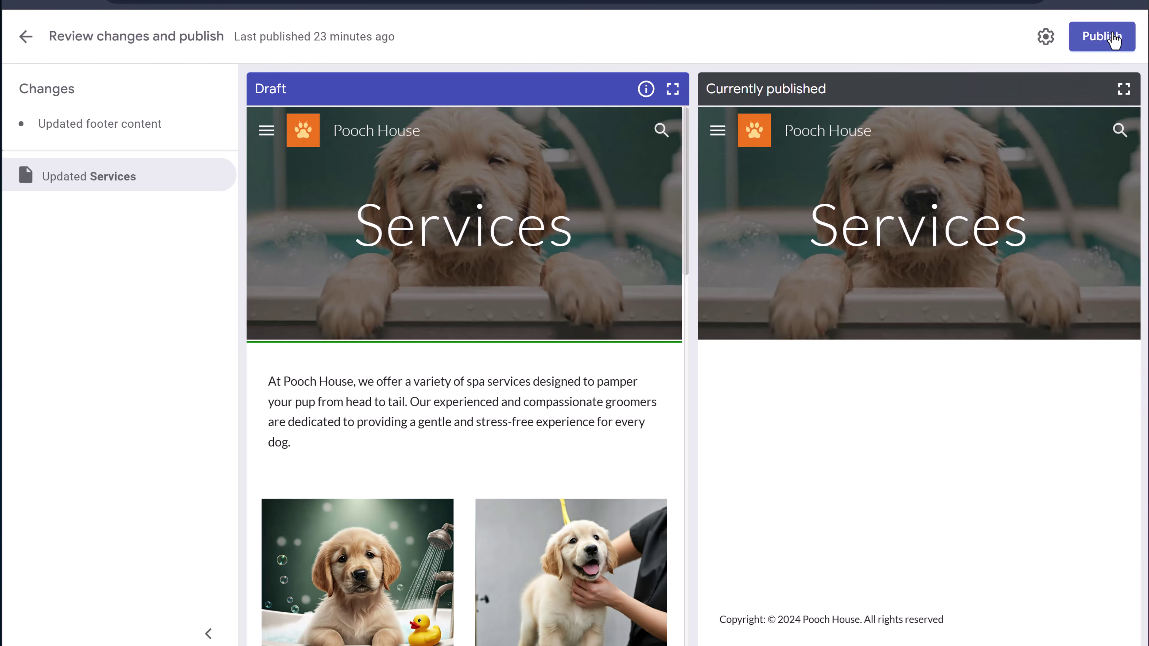
click(1113, 40)
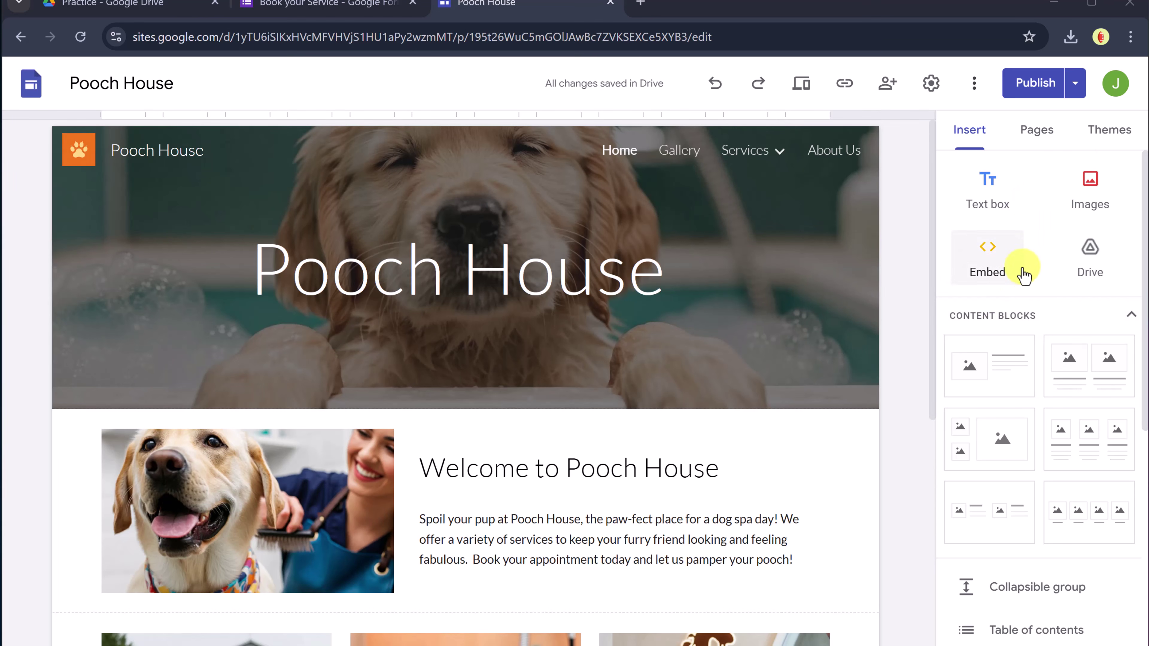
scroll(1021, 272, down, 7)
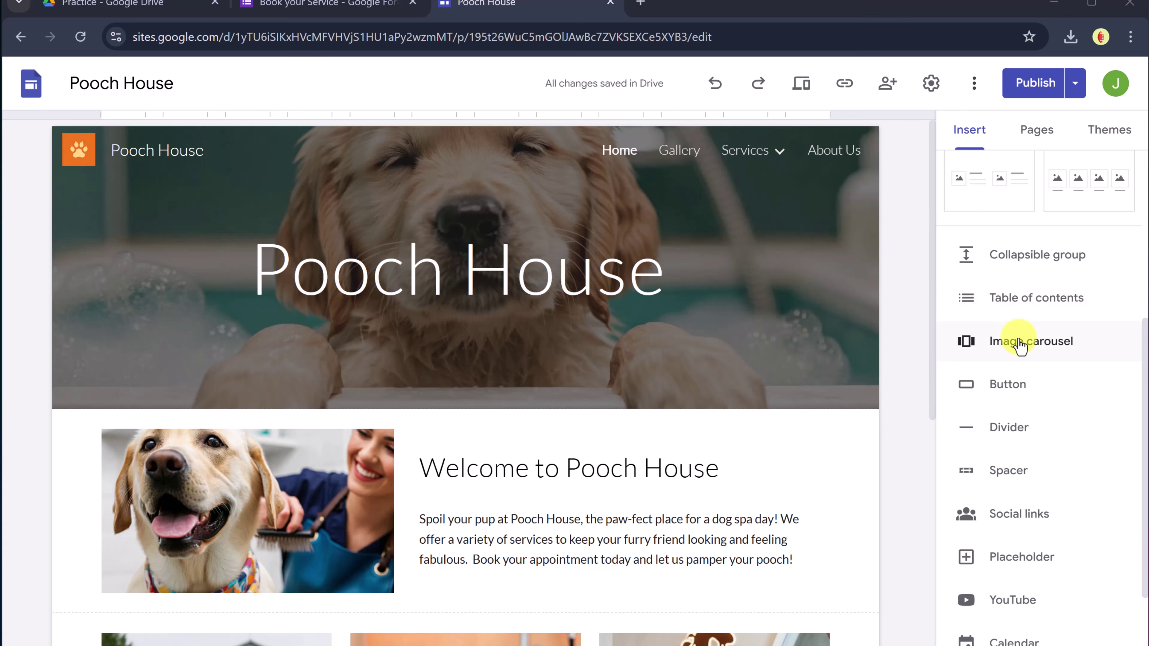
scroll(1020, 345, down, 4)
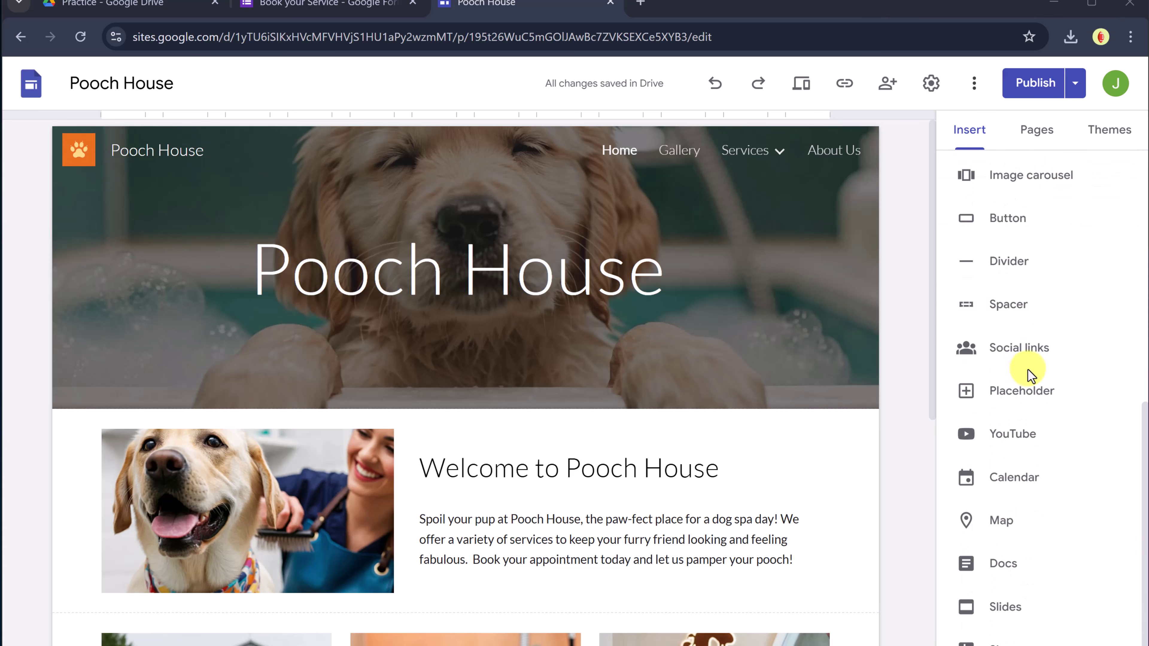
scroll(1040, 240, down, 1)
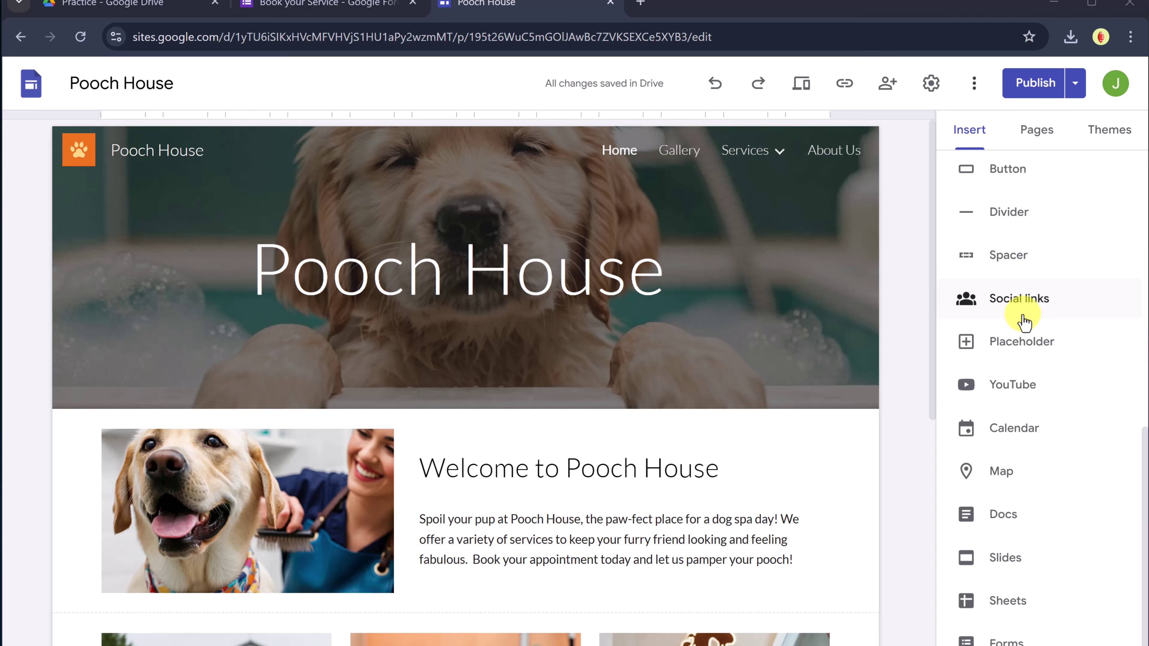
click(741, 286)
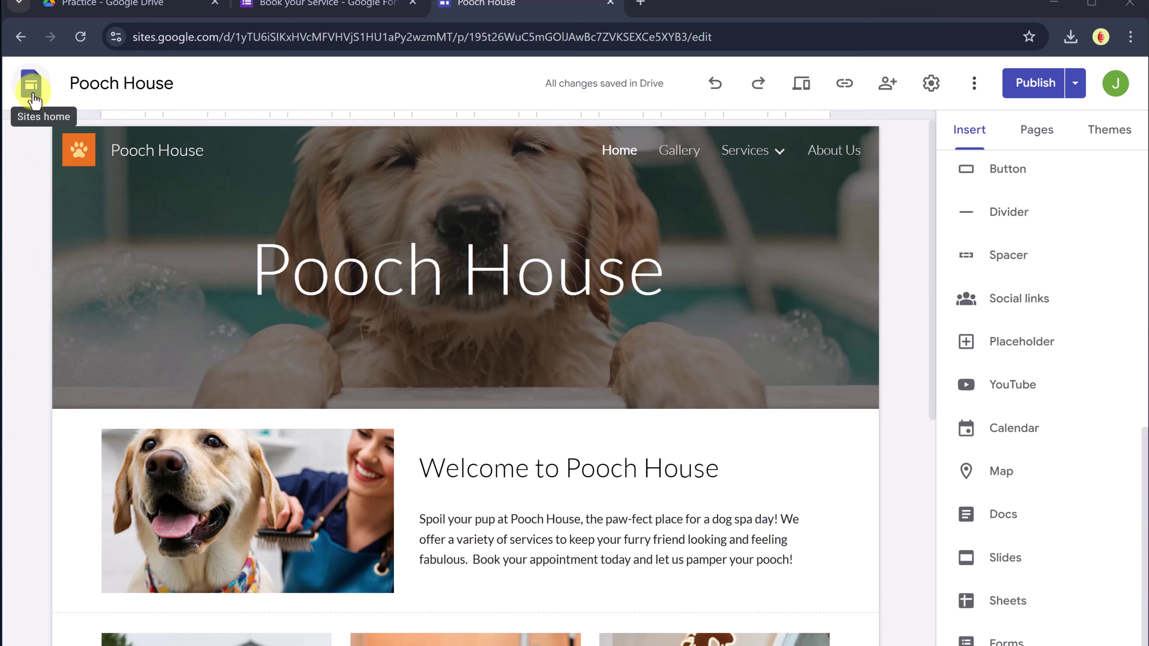
Go to the Sites home, browse the full template gallery, and start a new site from the Family Update template
click(31, 89)
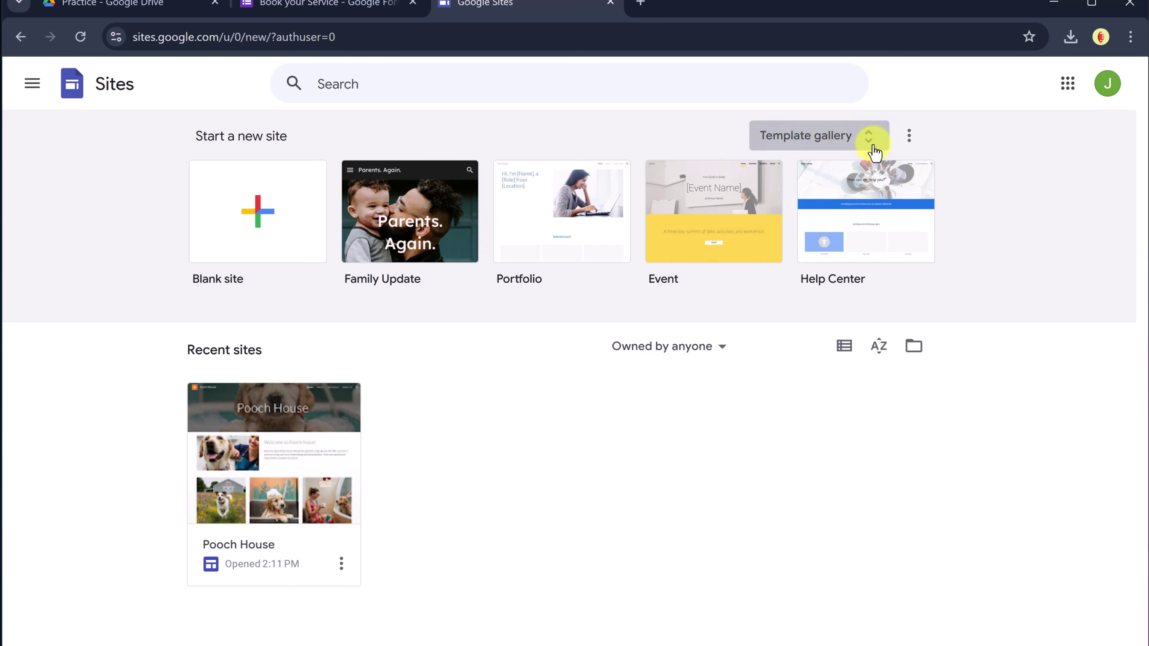
click(869, 136)
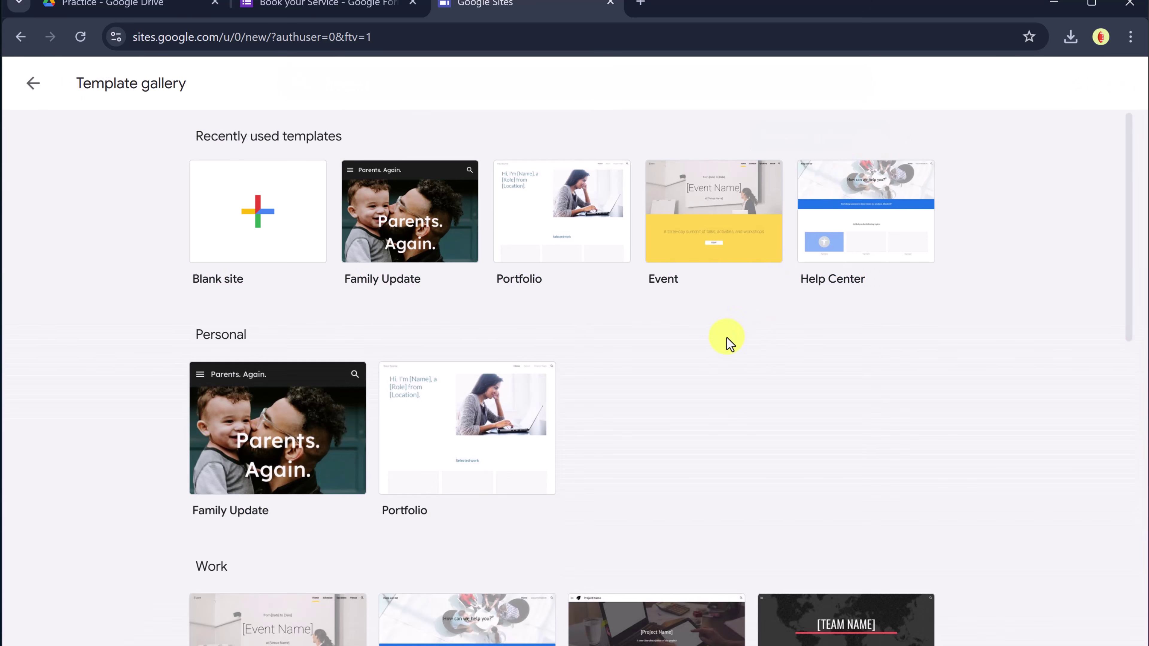
scroll(729, 342, down, 3)
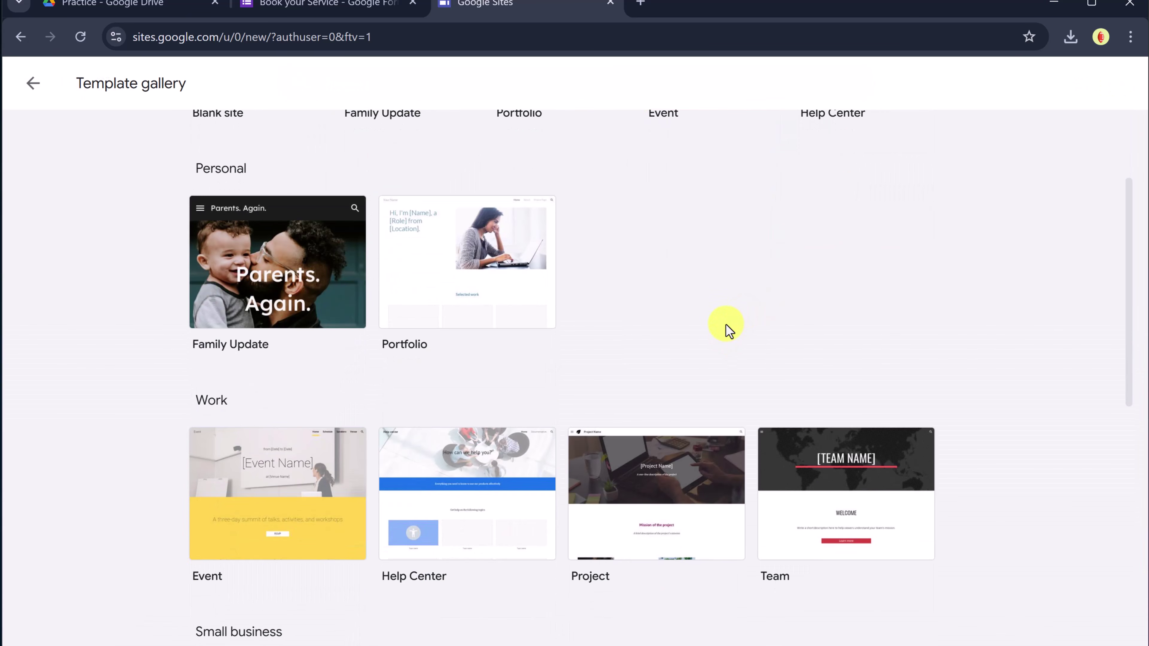
scroll(726, 324, up, 1)
scroll(726, 324, down, 10)
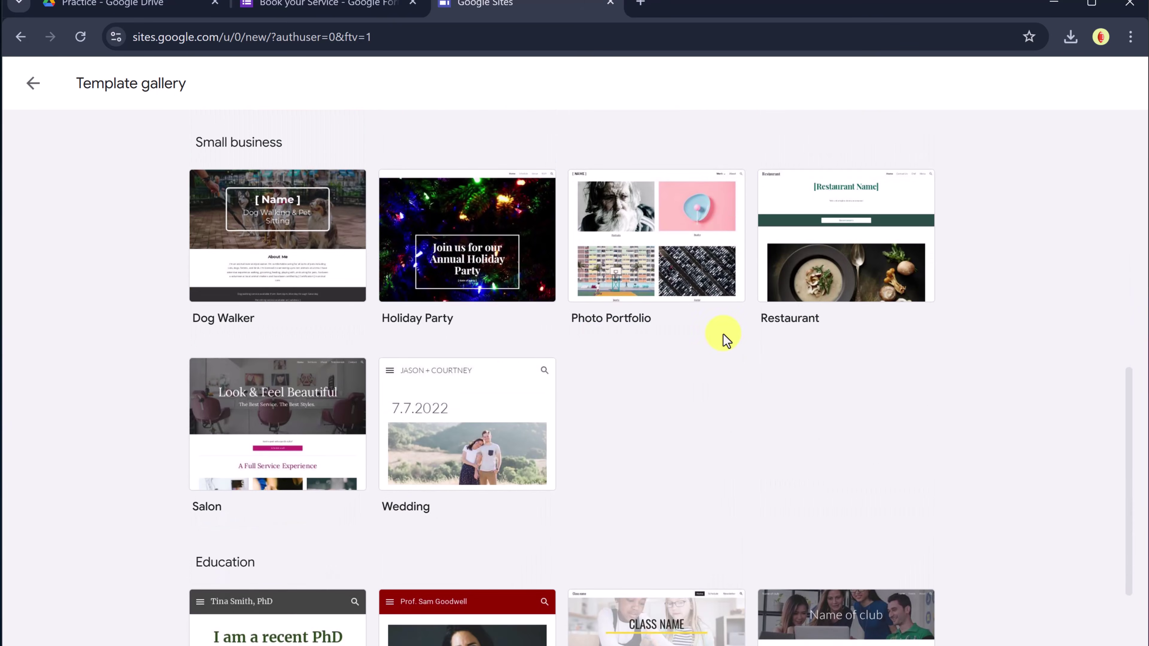
scroll(723, 333, down, 5)
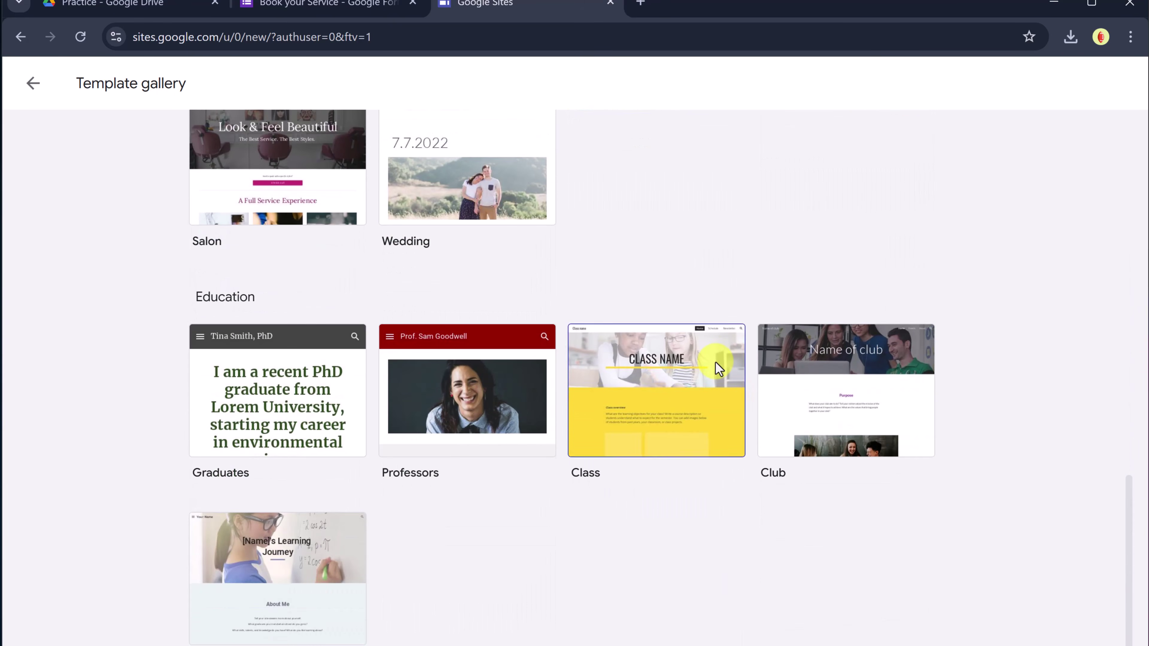
scroll(724, 365, up, 15)
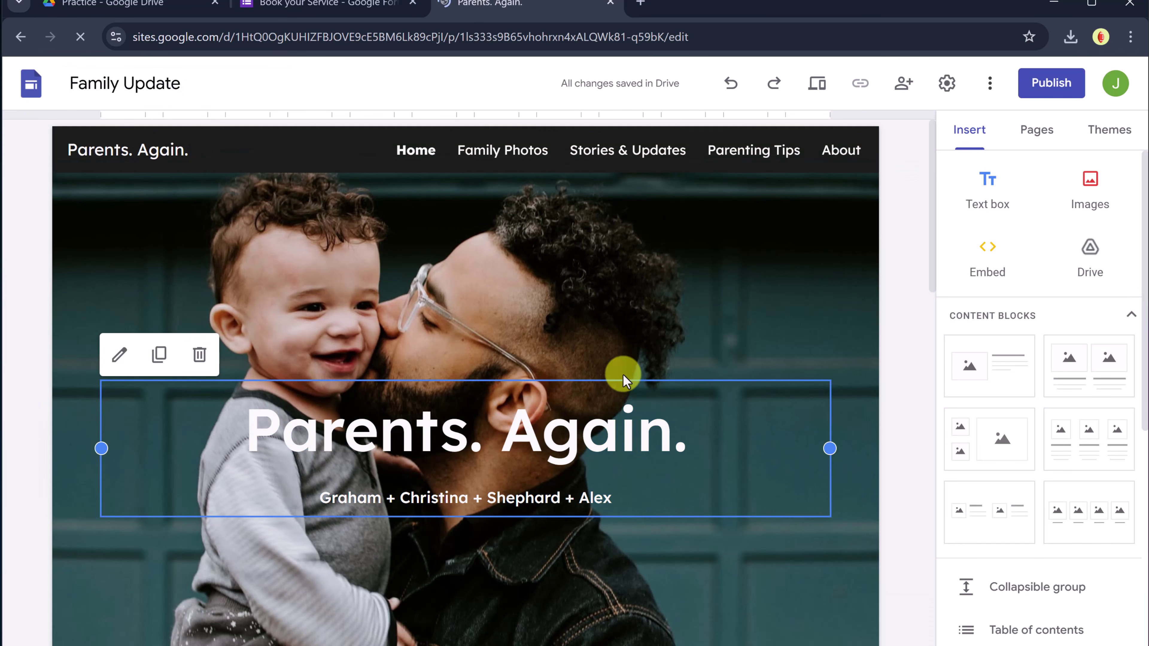
Look through the template site's Family Photos and Stories & Updates pages, and return to its Home page
click(1041, 141)
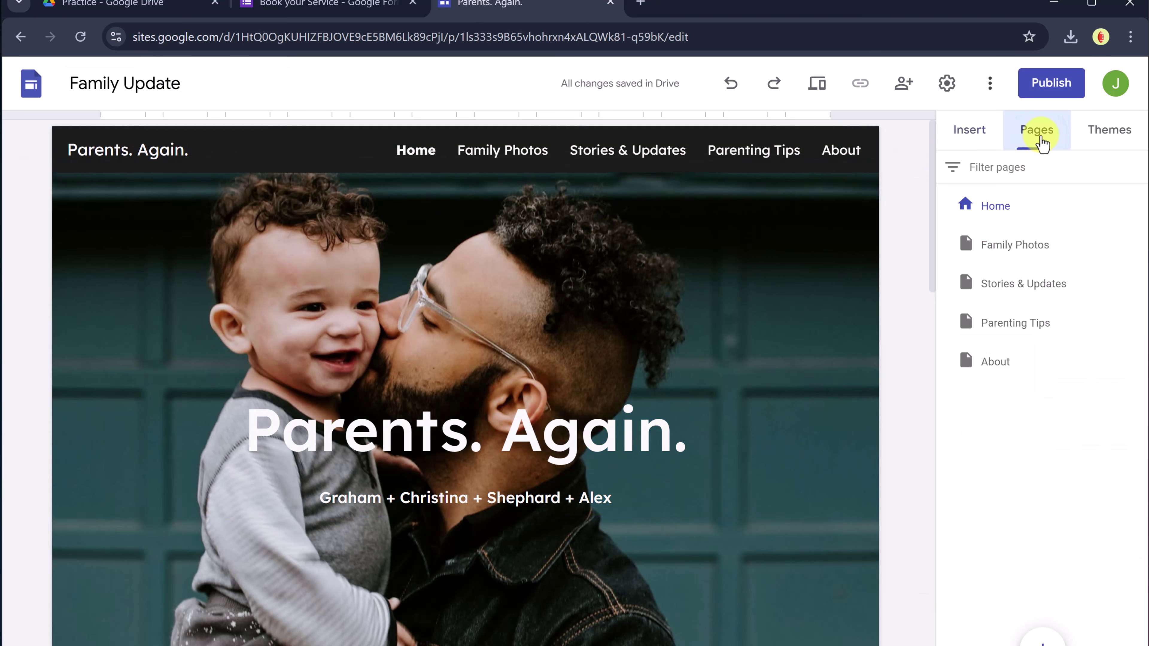
click(1005, 251)
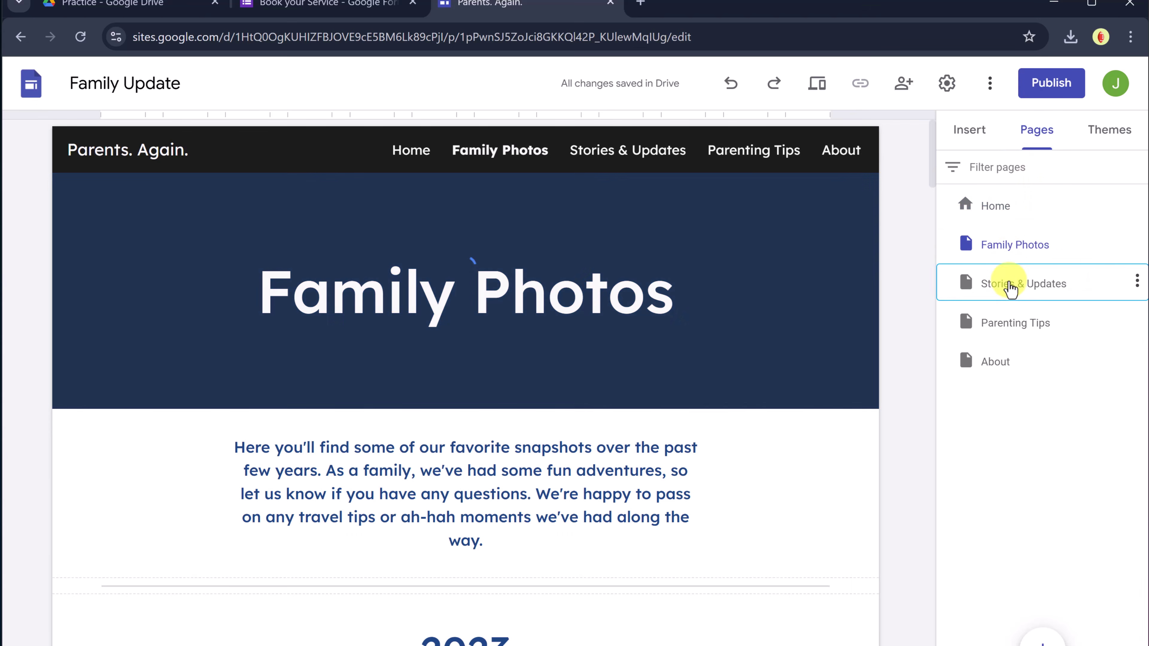
click(1010, 288)
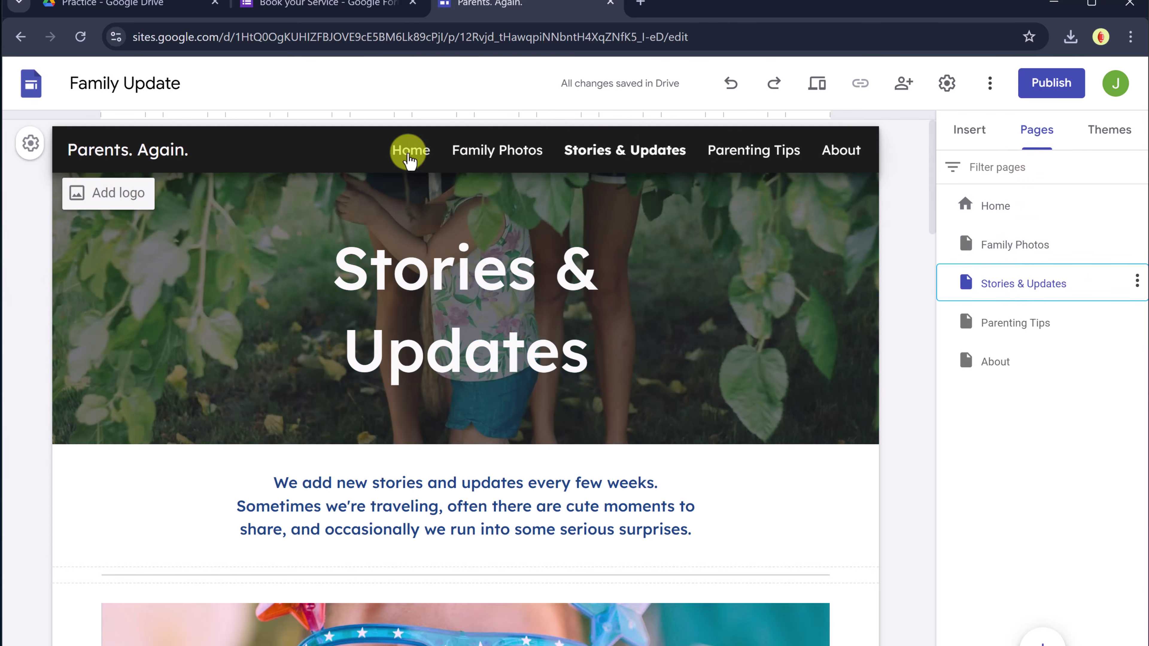
click(409, 154)
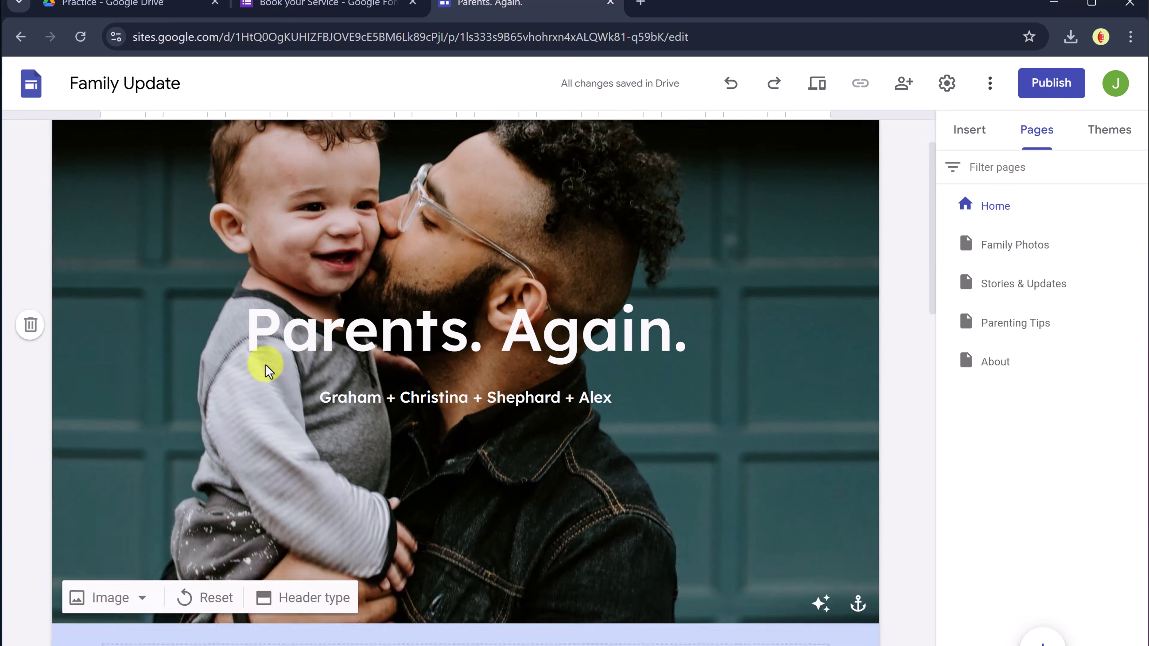
Look through the template site's Home page, from the header image through the linked page cards down to the footer
scroll(267, 369, down, 8)
click(326, 378)
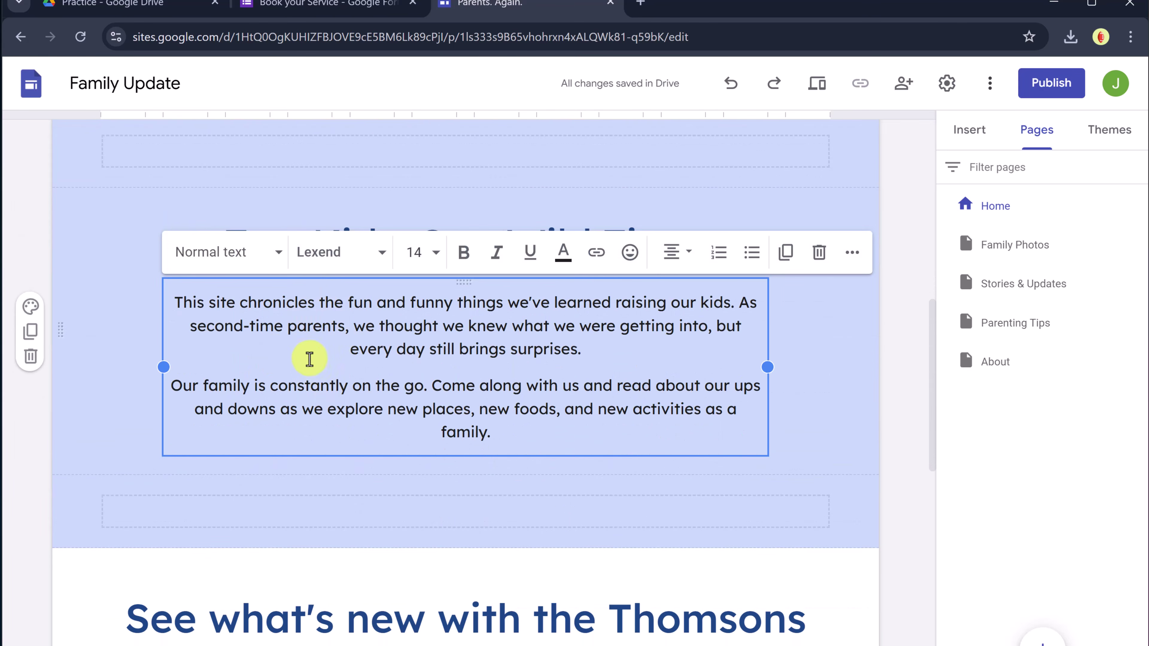
scroll(309, 358, down, 10)
click(256, 337)
click(443, 361)
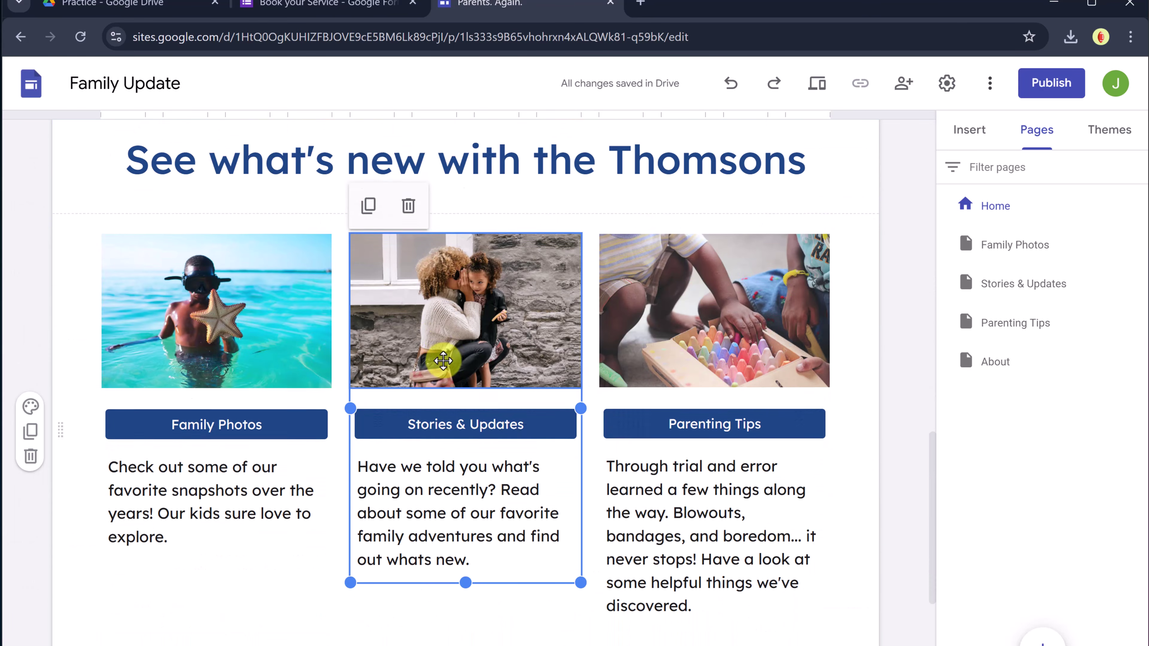
scroll(490, 422, down, 5)
scroll(492, 426, up, 1)
scroll(477, 408, down, 2)
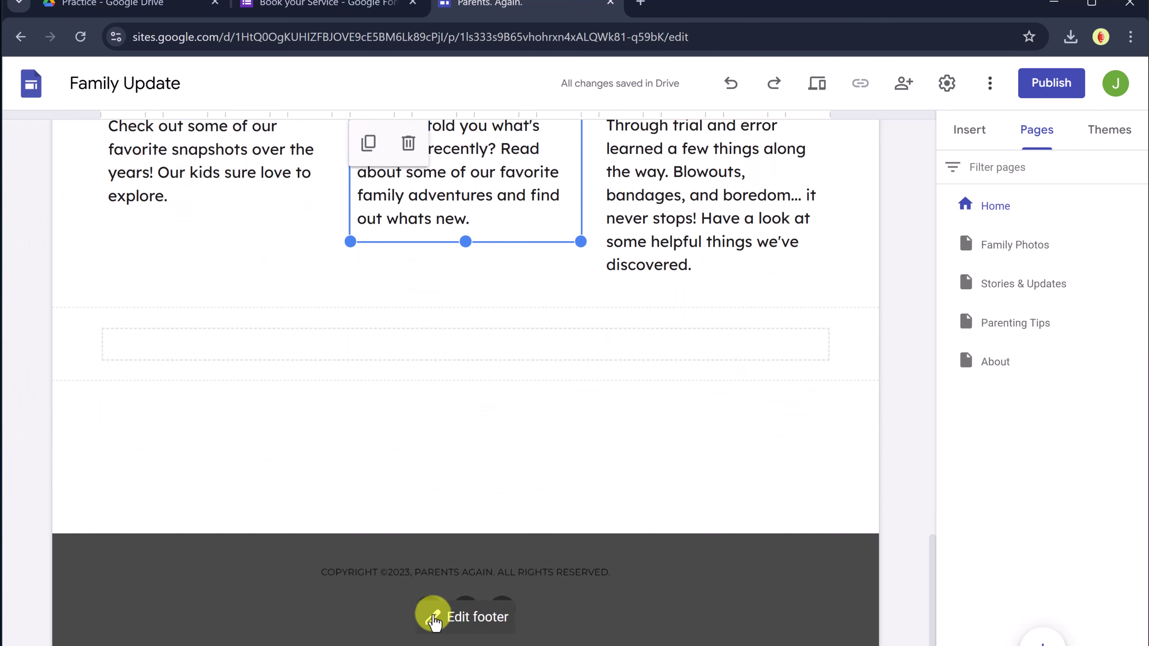
scroll(525, 414, up, 10)
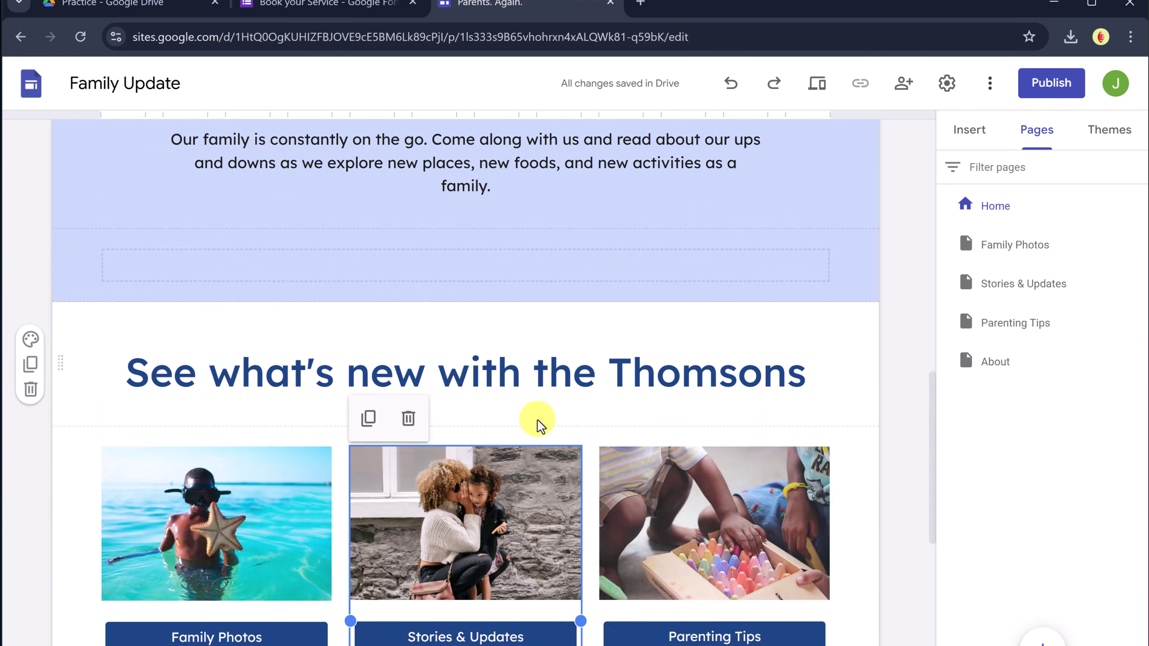
scroll(547, 408, up, 10)
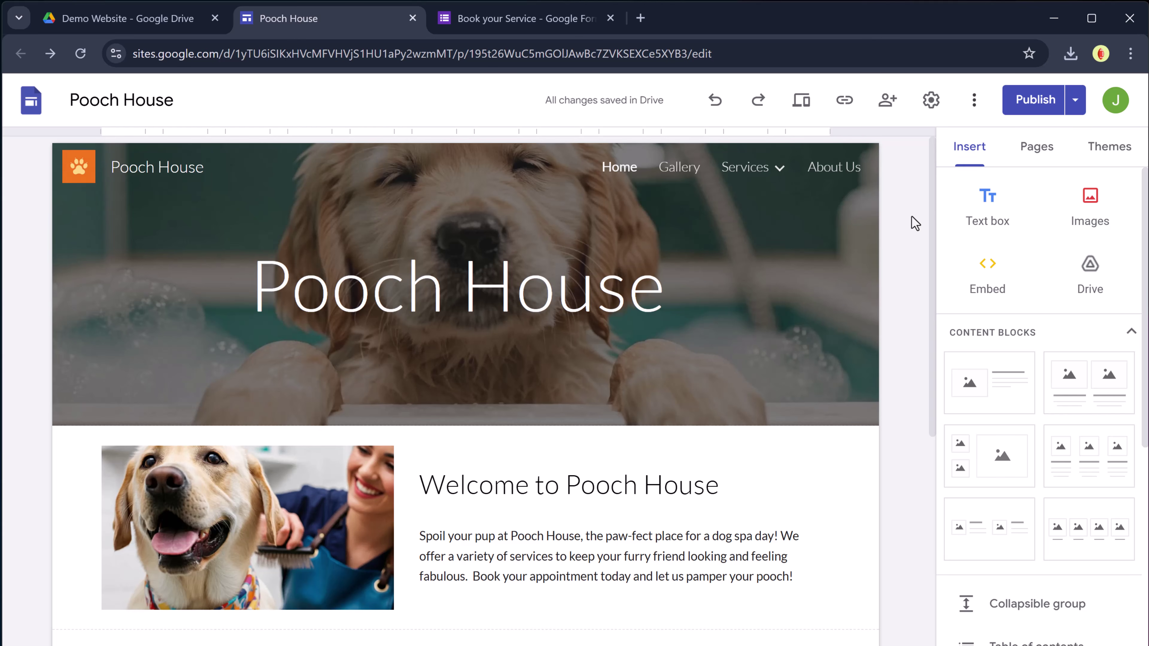
Review who has access to the Pooch House site in the sharing settings, and copy the published site link
click(885, 108)
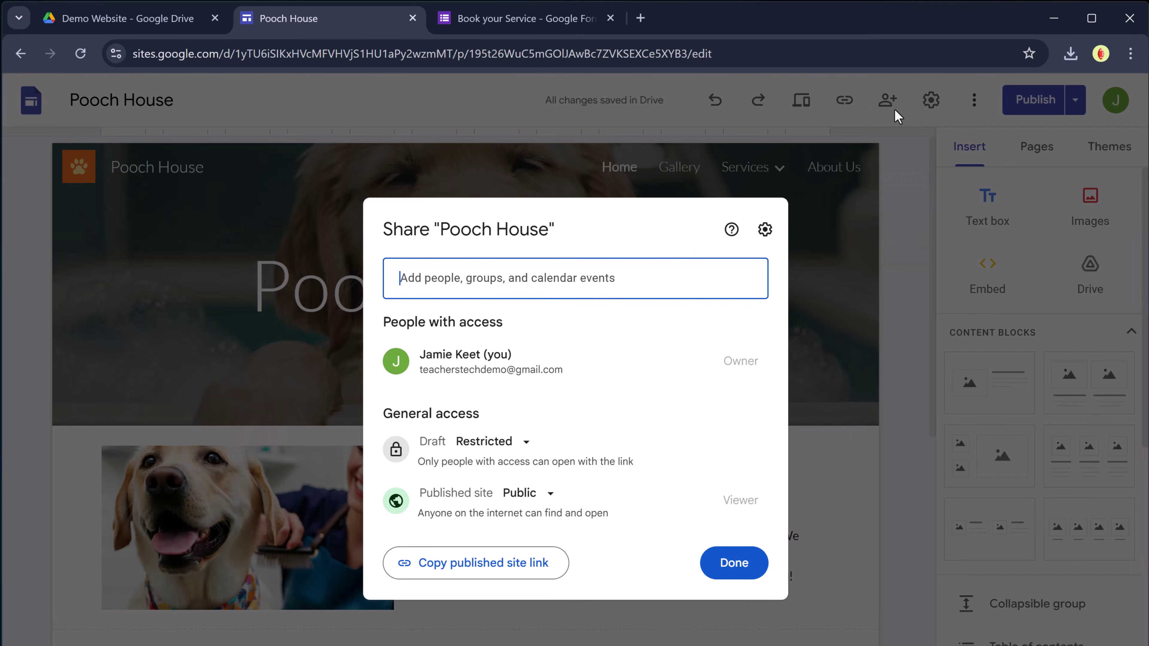
click(509, 284)
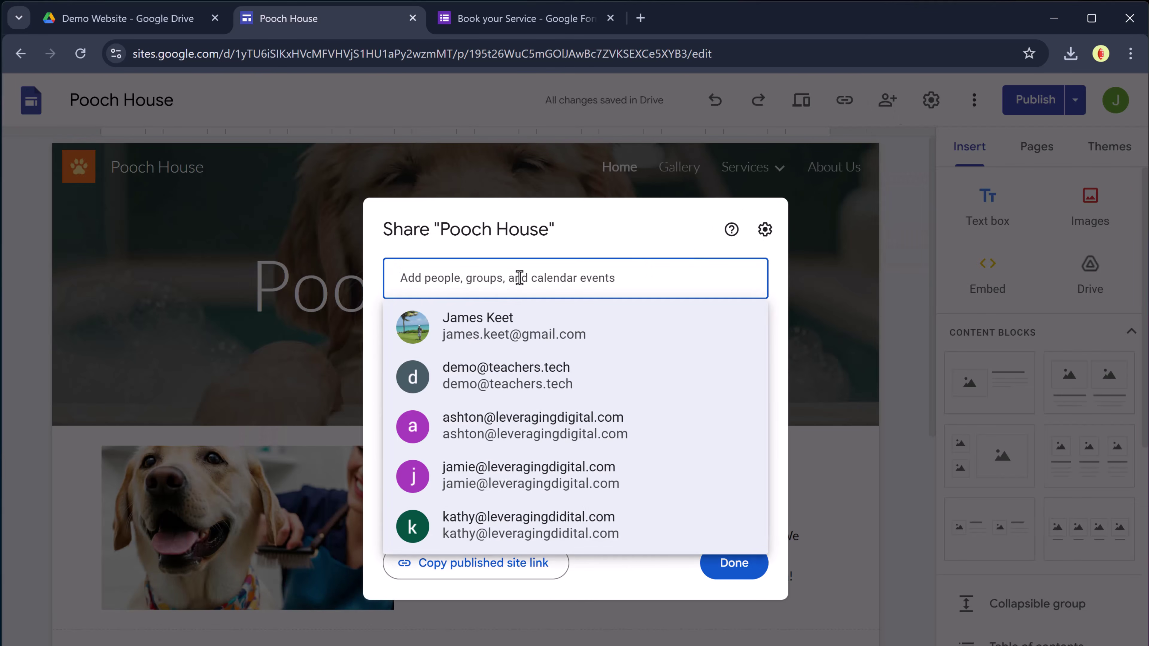
click(602, 249)
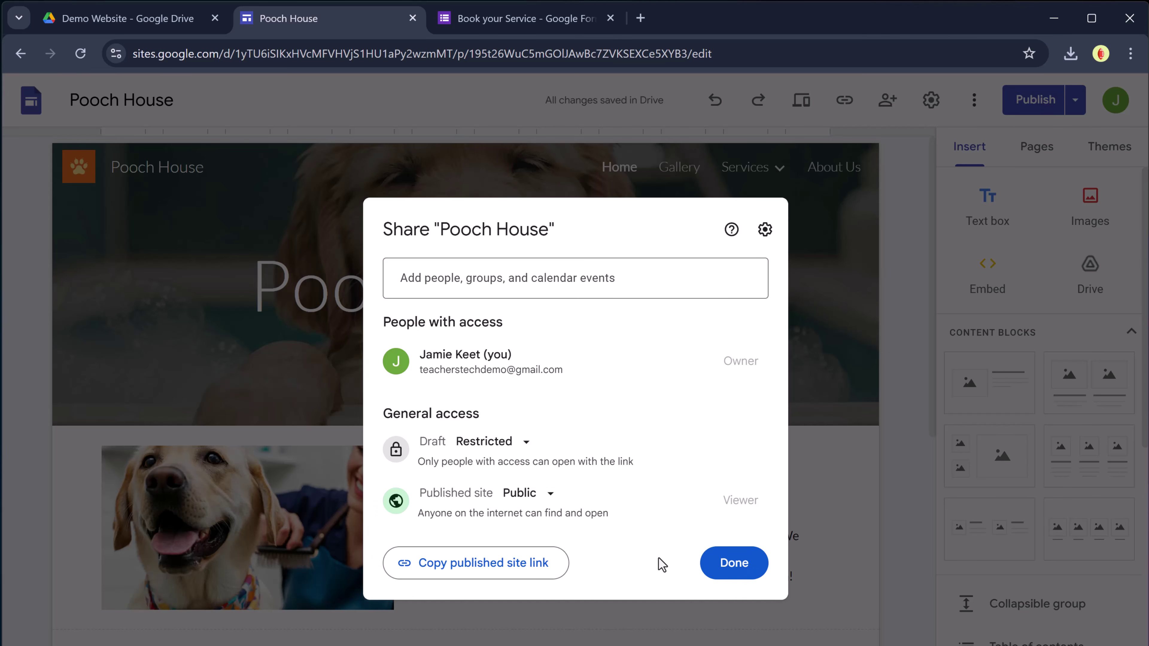
click(751, 573)
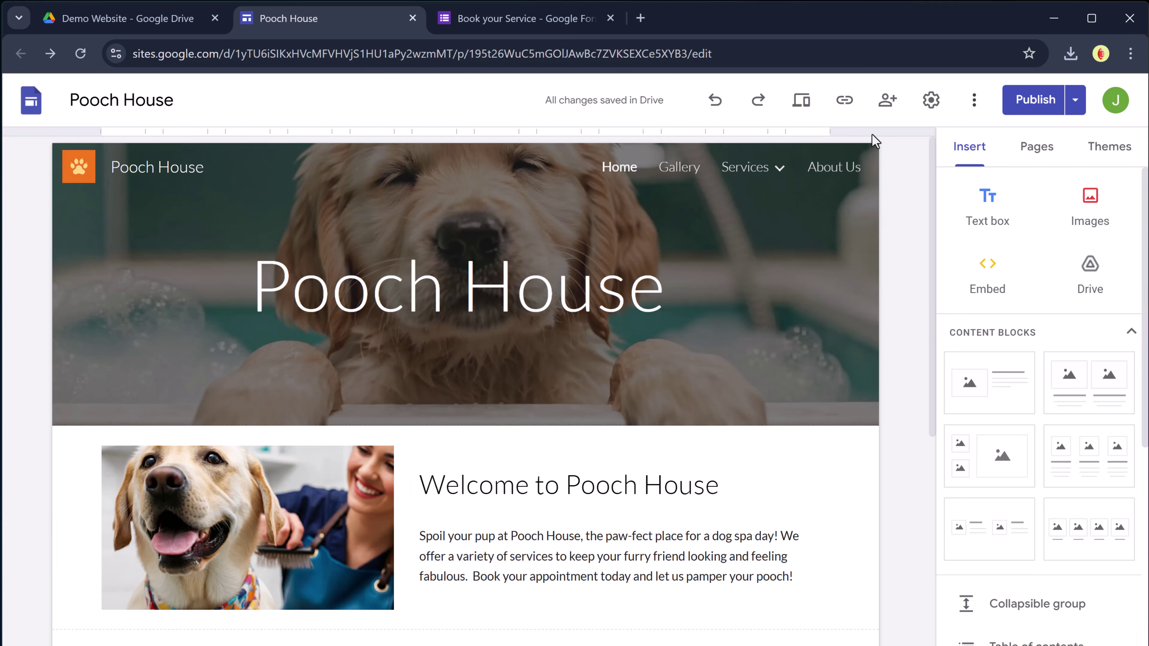
click(842, 113)
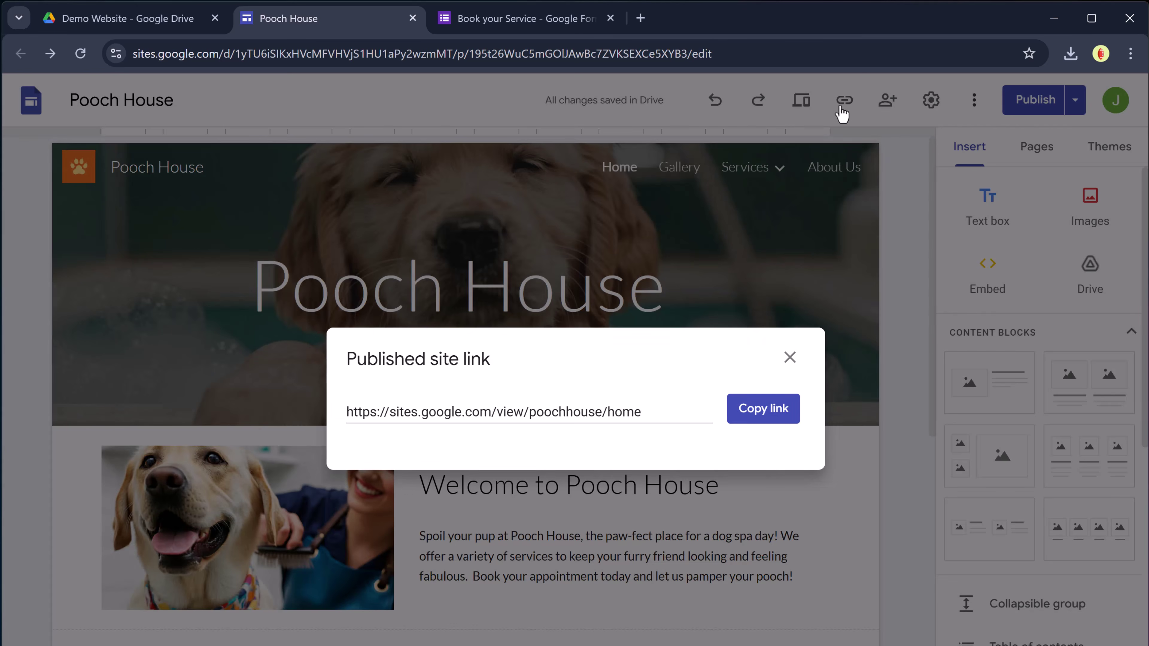
click(760, 418)
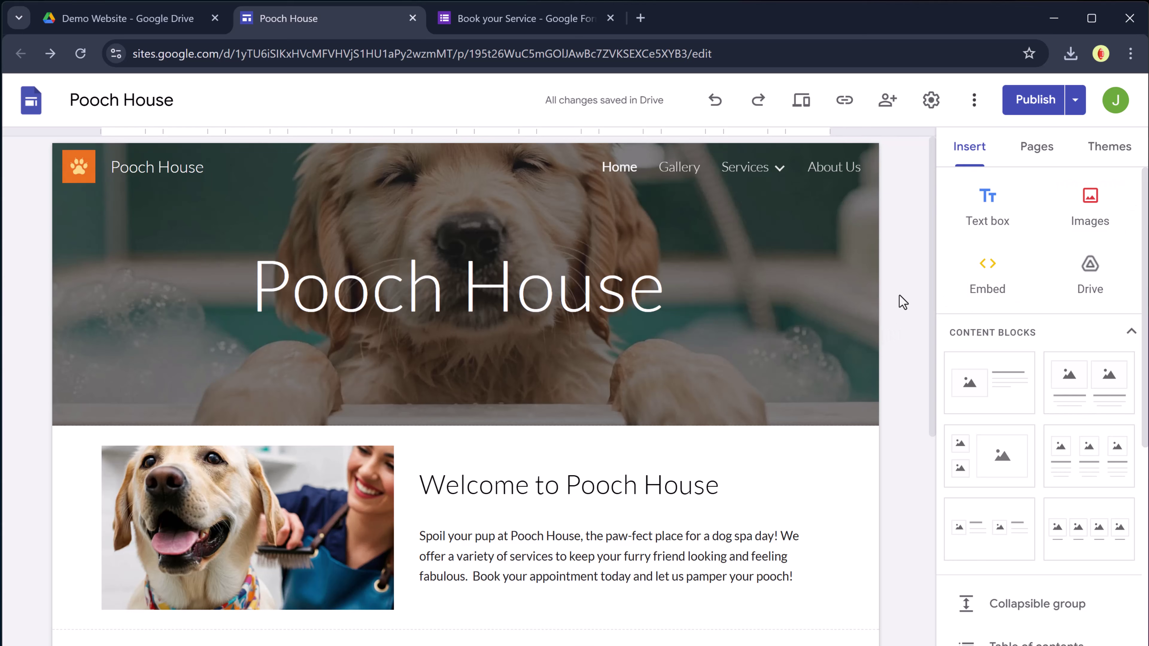
Start the custom domain setup in the site's settings
click(931, 101)
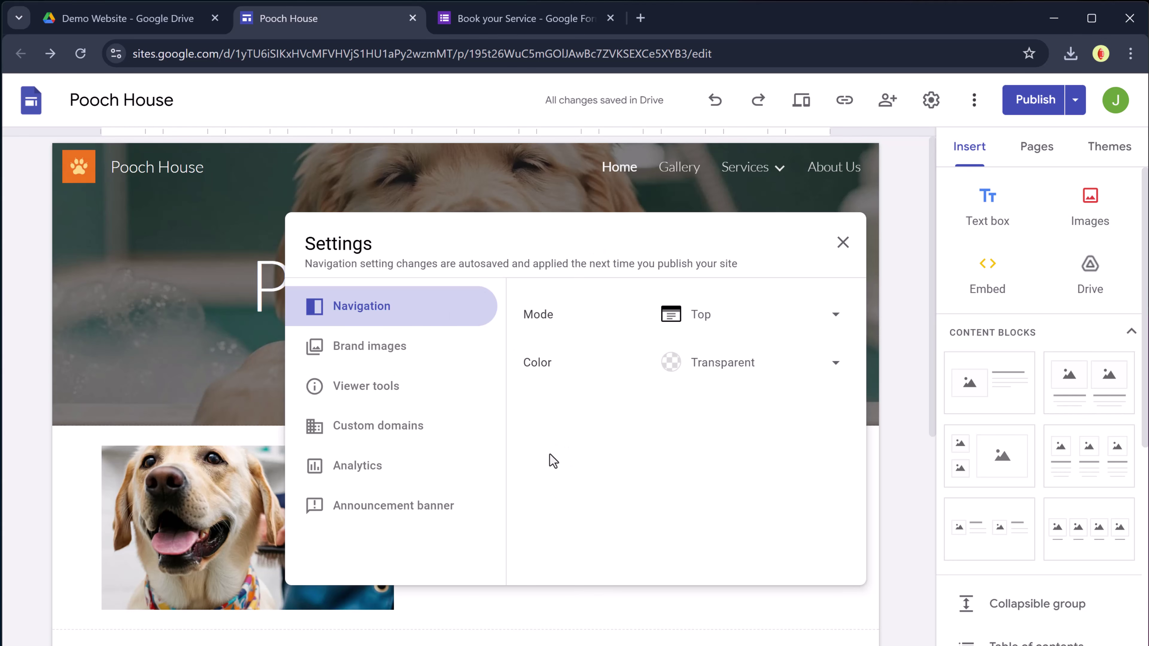
click(402, 433)
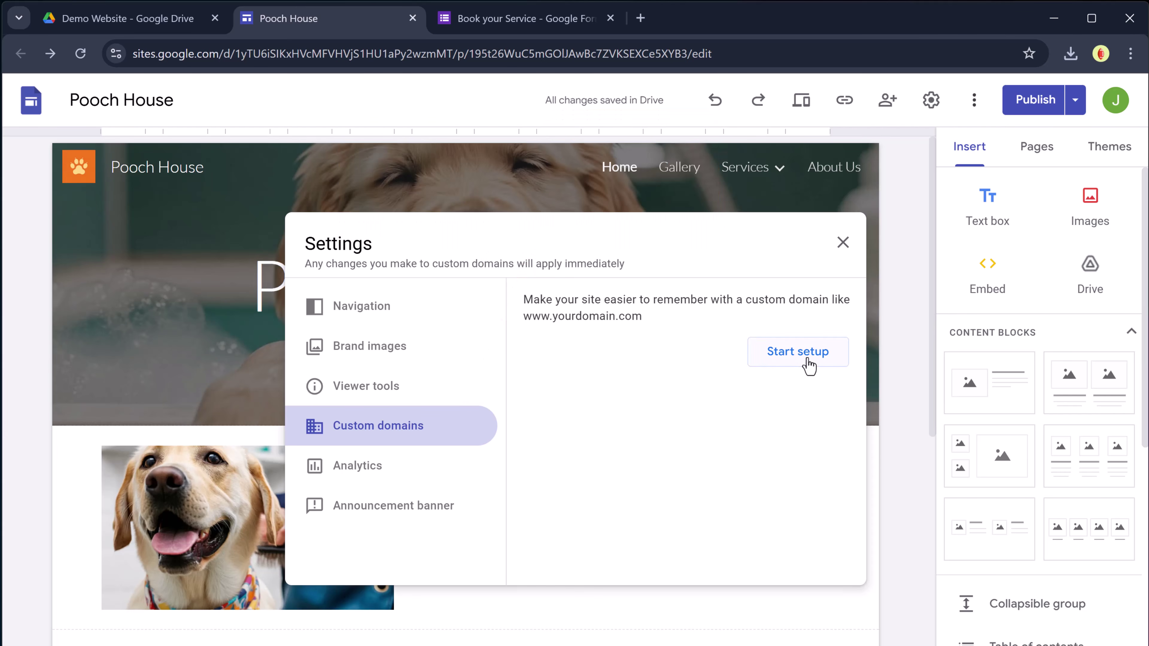
click(821, 363)
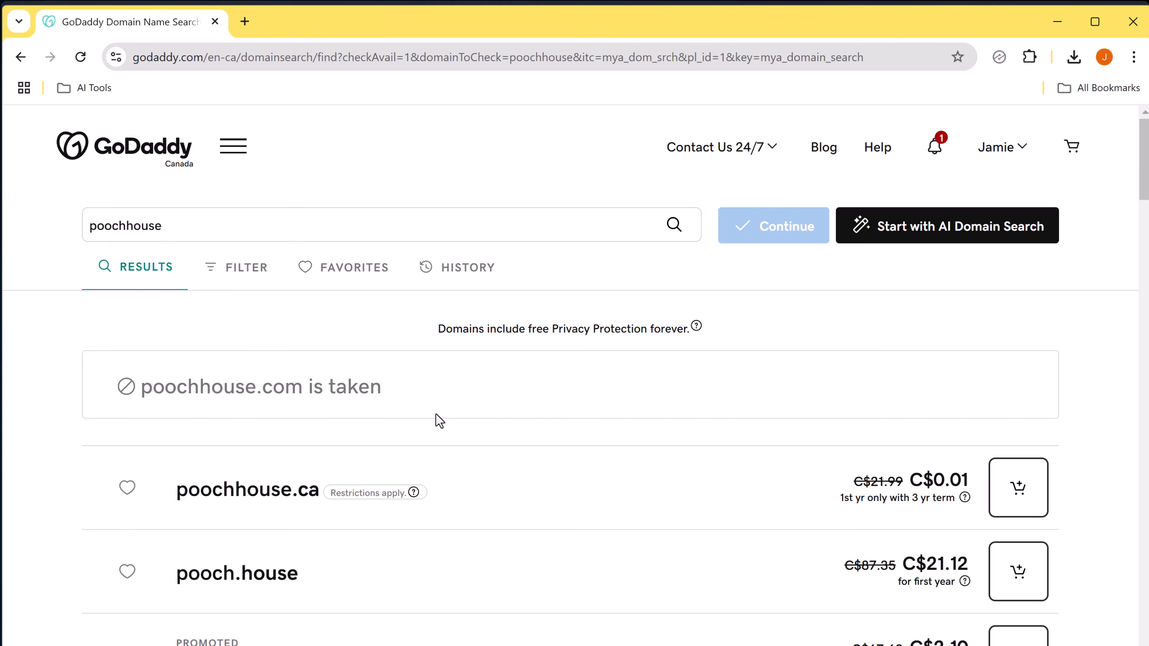
In the GoDaddy search results for poochhouse, find pooch-house.com, add it to the cart, and open the cart
scroll(433, 421, down, 10)
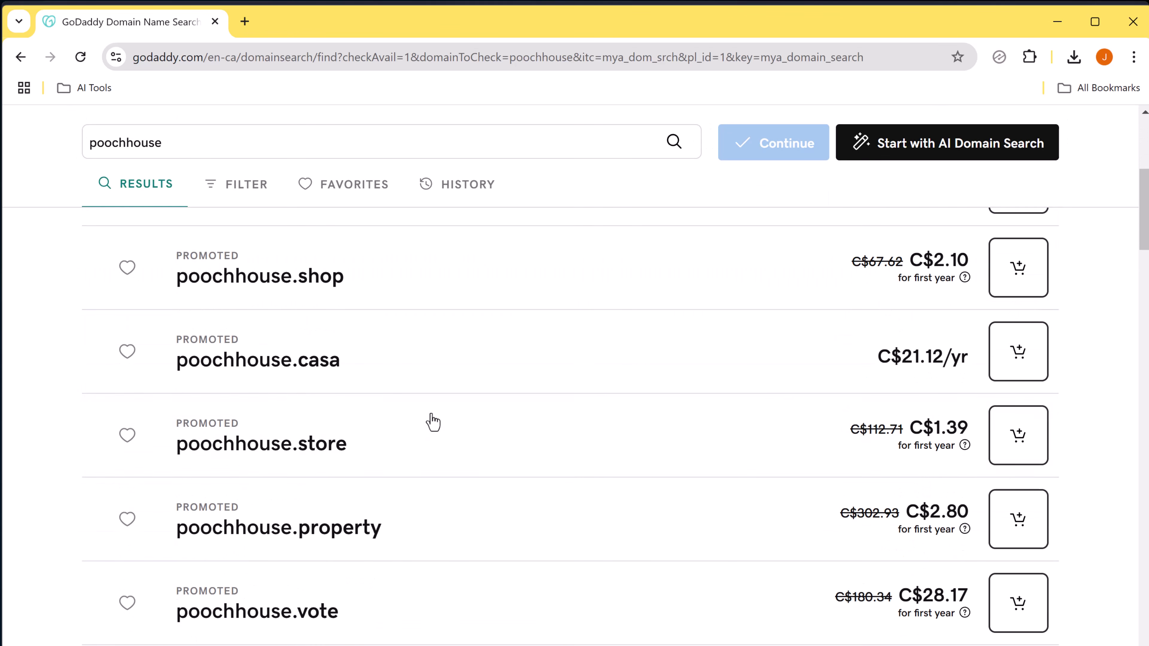
scroll(434, 421, down, 3)
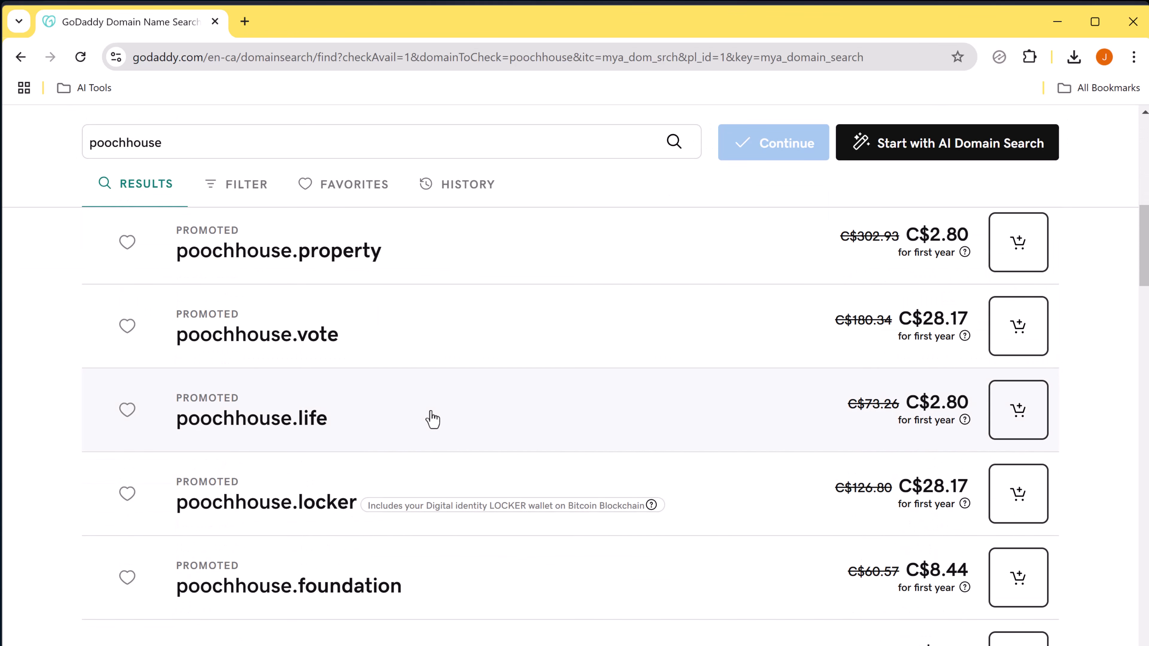
scroll(432, 418, down, 5)
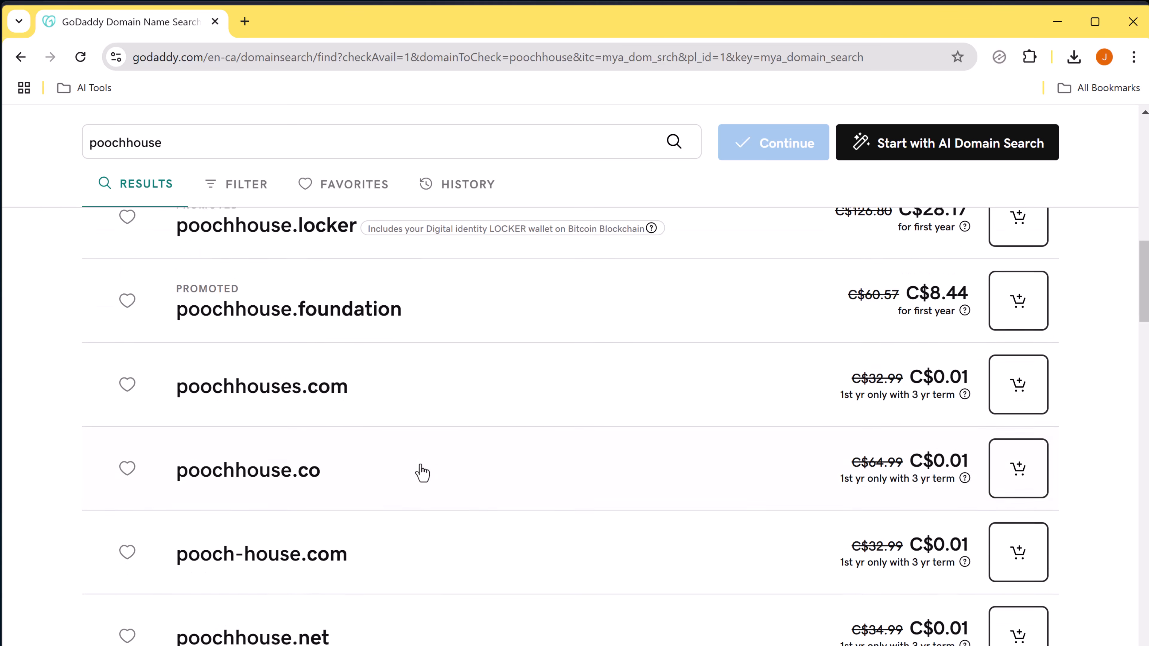
scroll(422, 473, down, 3)
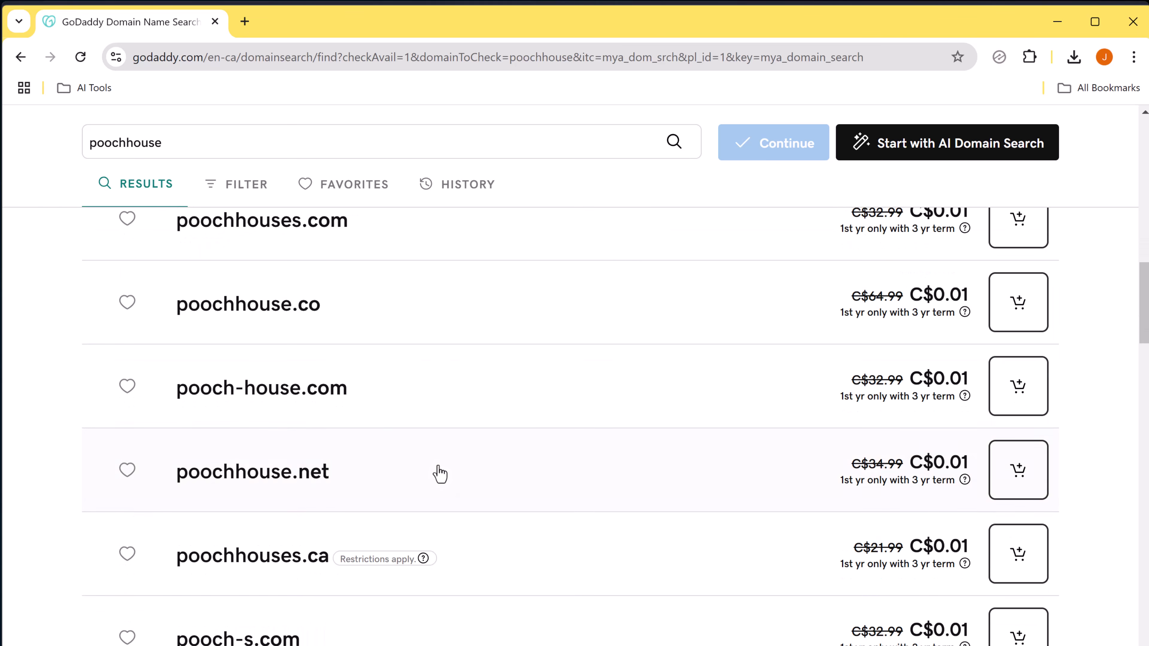
click(306, 412)
scroll(453, 453, down, 3)
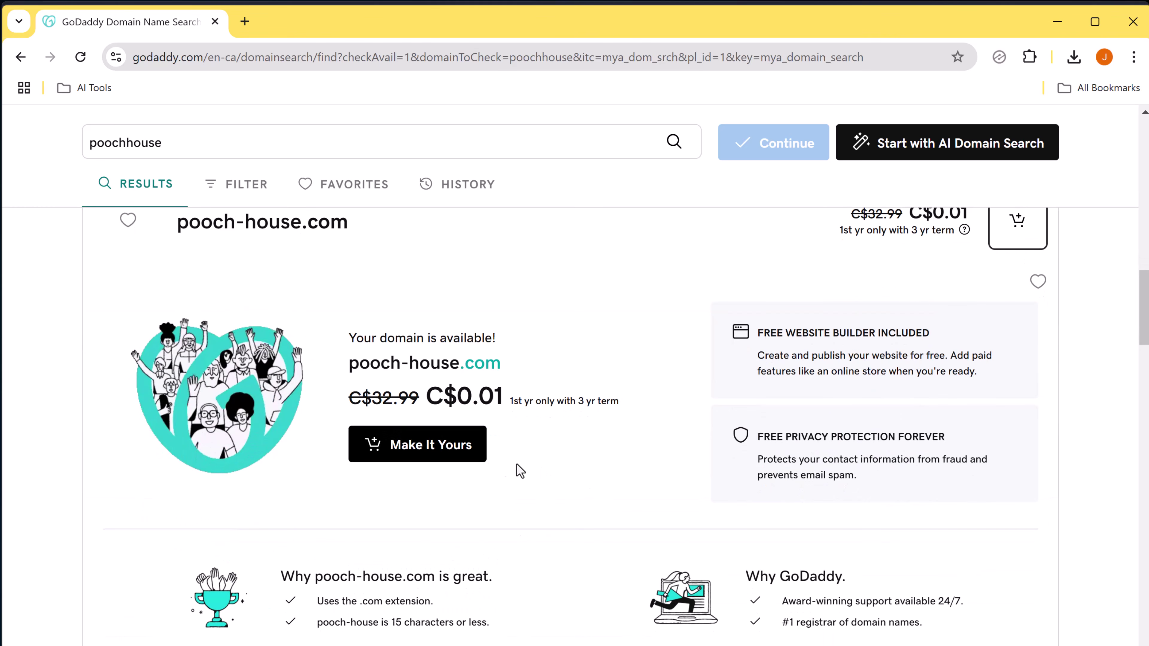
click(465, 460)
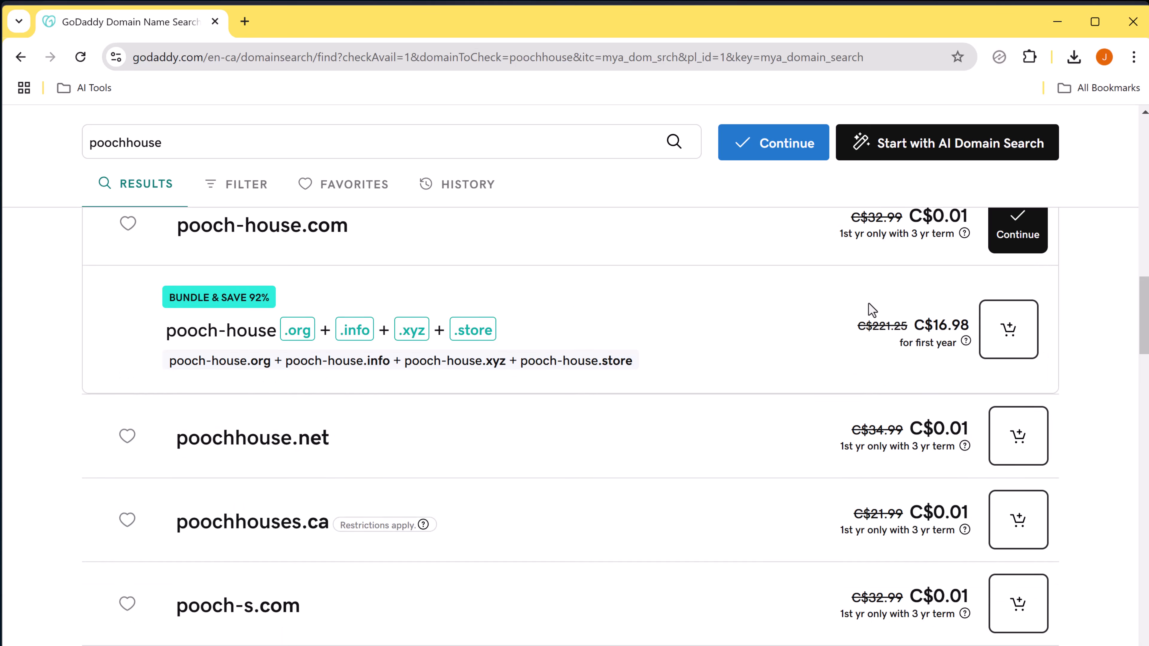
scroll(873, 317, up, 15)
scroll(1016, 186, up, 3)
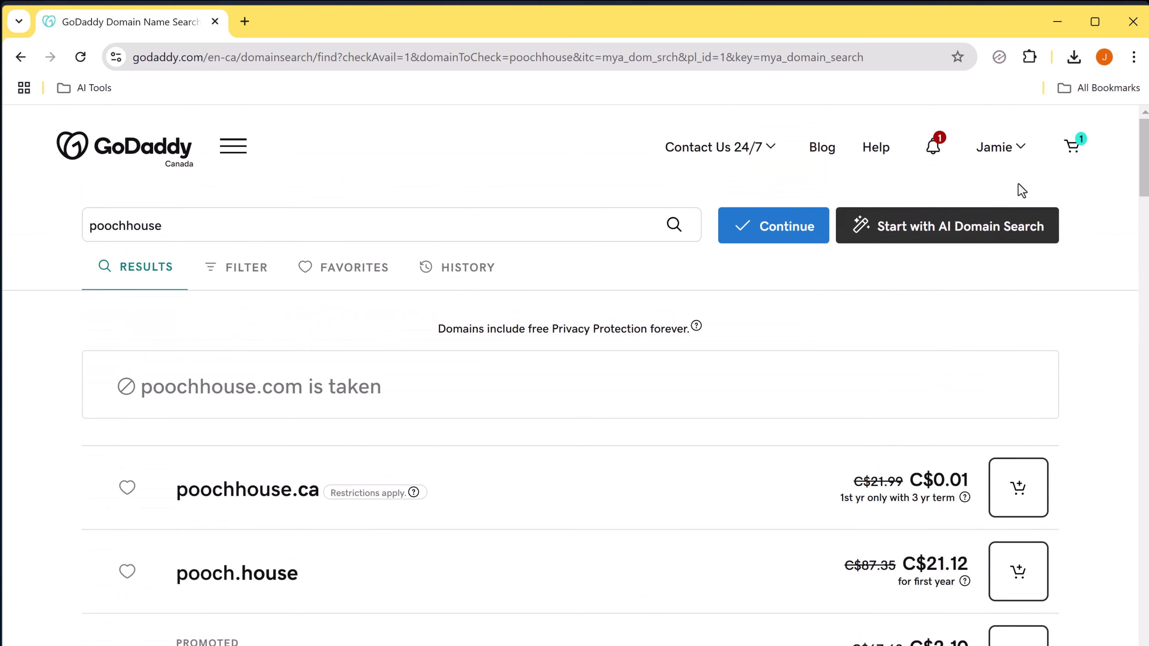
click(1073, 155)
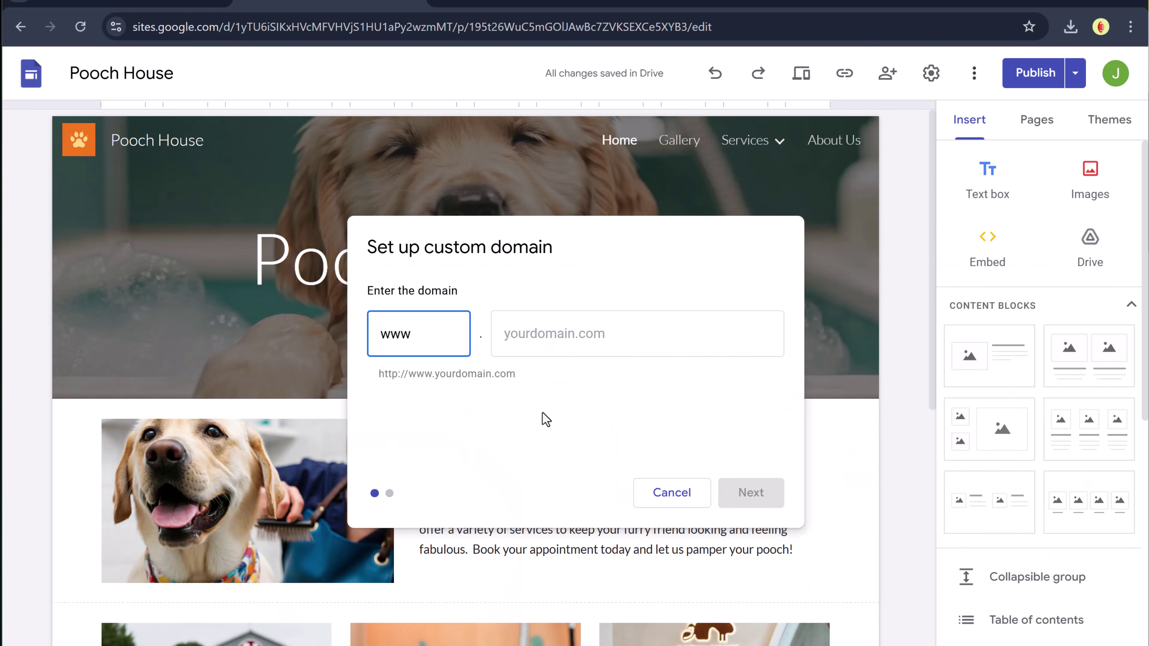
Back in Google Sites, enter pooch-house.com as the custom domain with the www prefix, and open its ownership verification
click(565, 344)
key(ctrl+v)
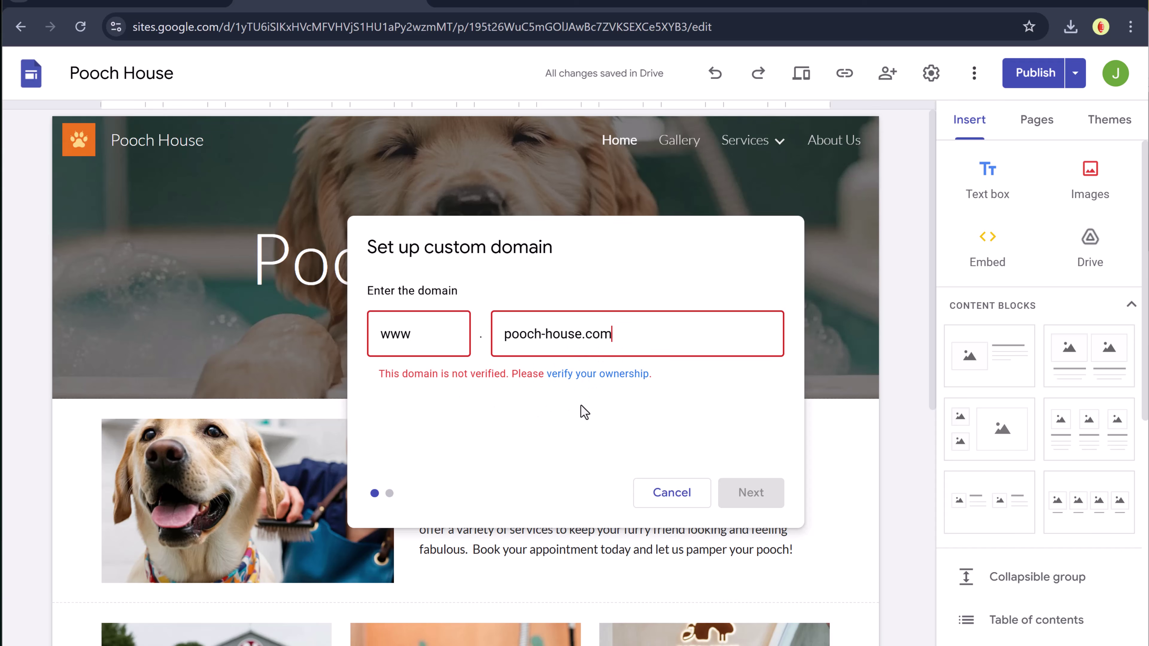
click(603, 380)
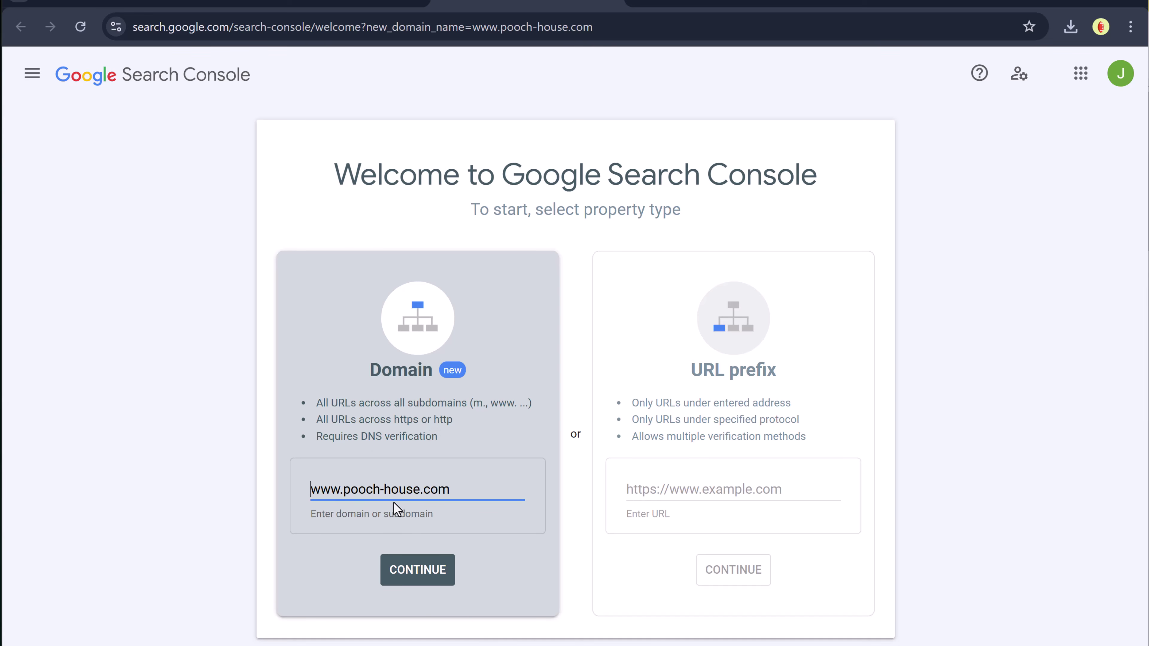
click(429, 581)
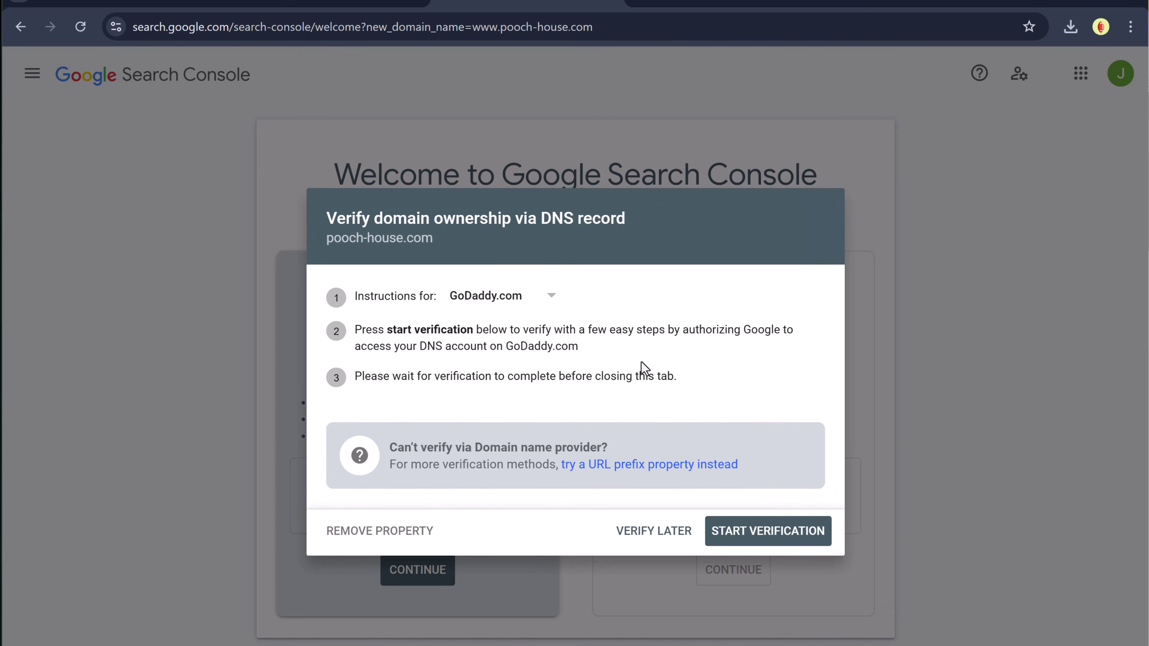
click(782, 538)
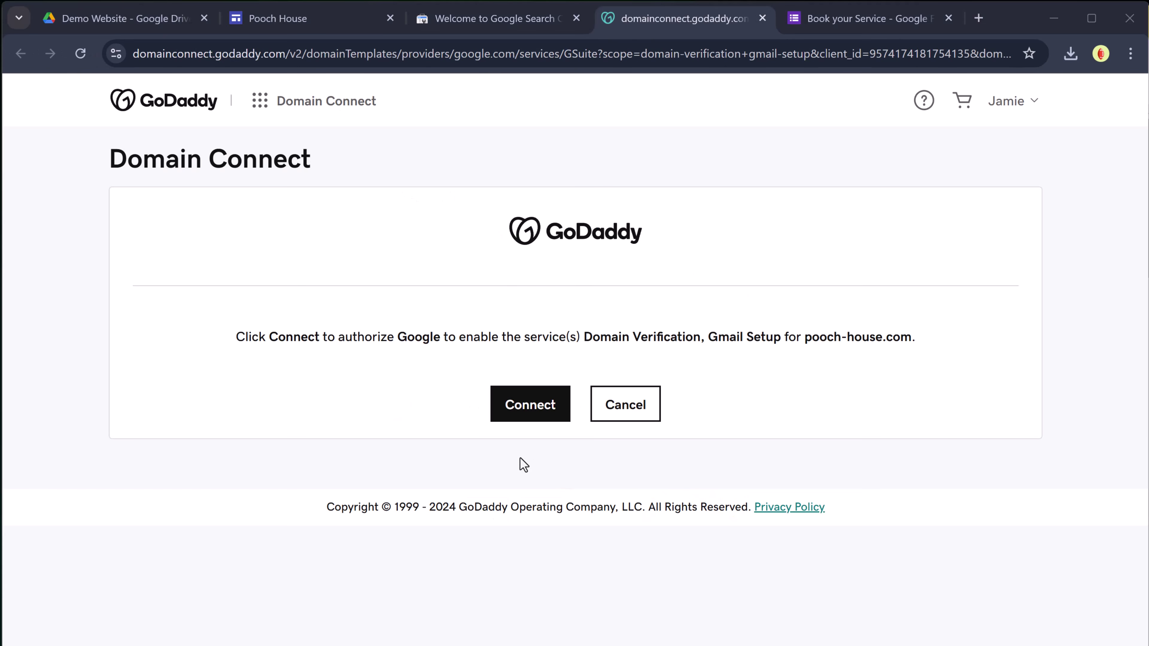
click(528, 415)
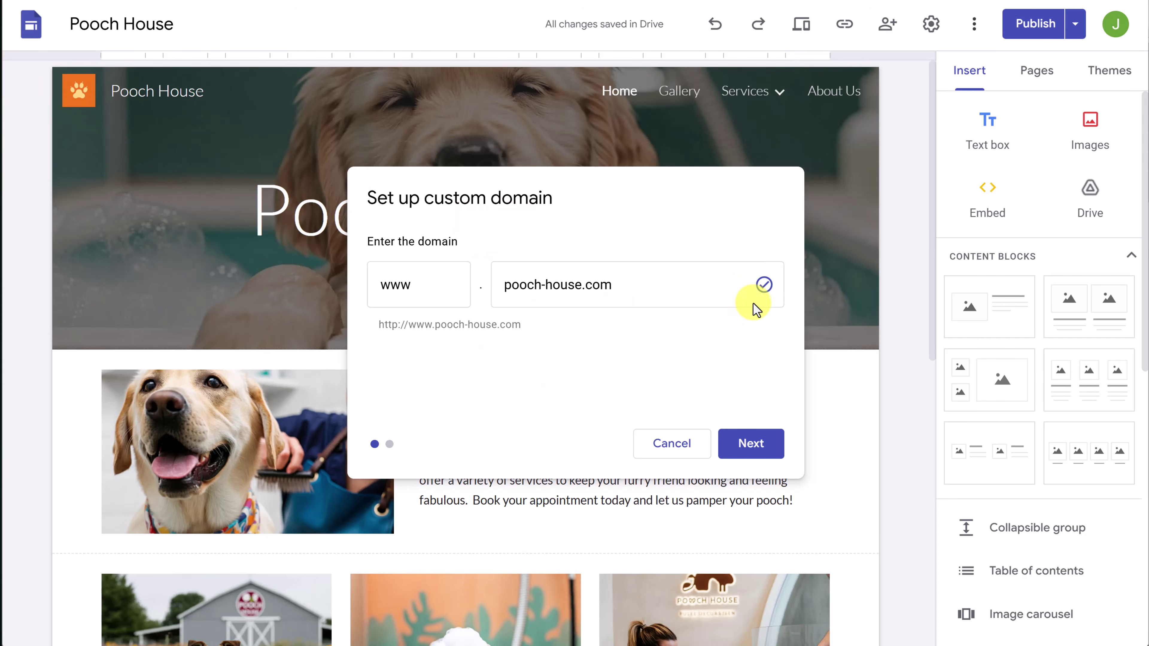
Continue the custom domain setup to the third-party registrar instructions, and open the help on setting up the domain
click(749, 442)
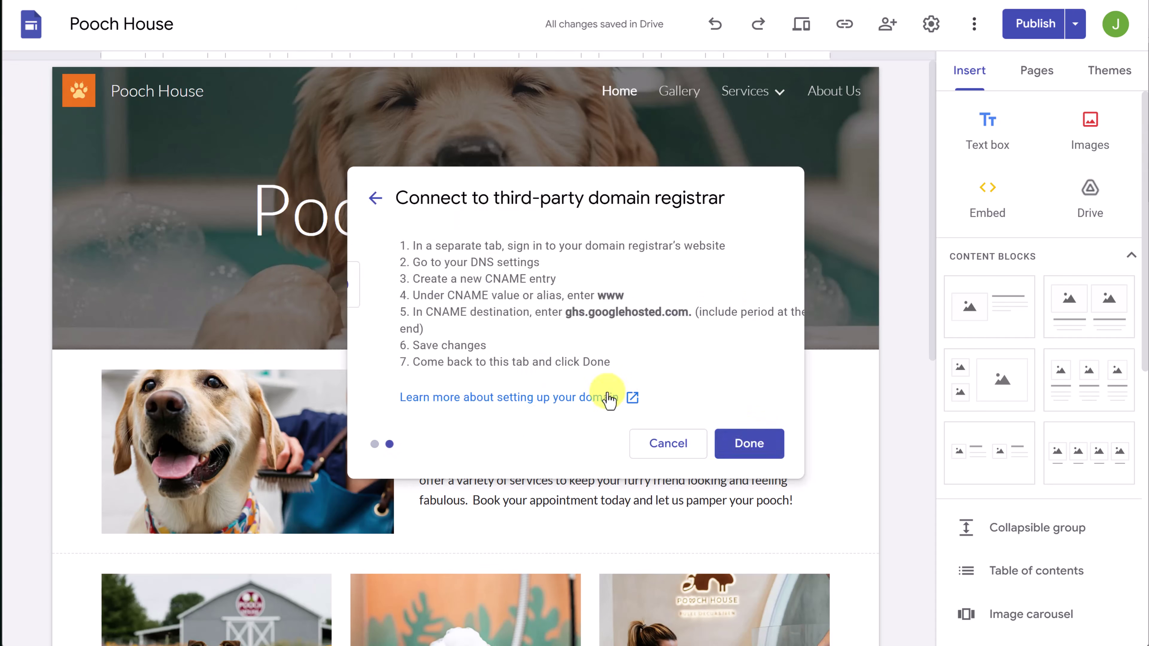
click(560, 405)
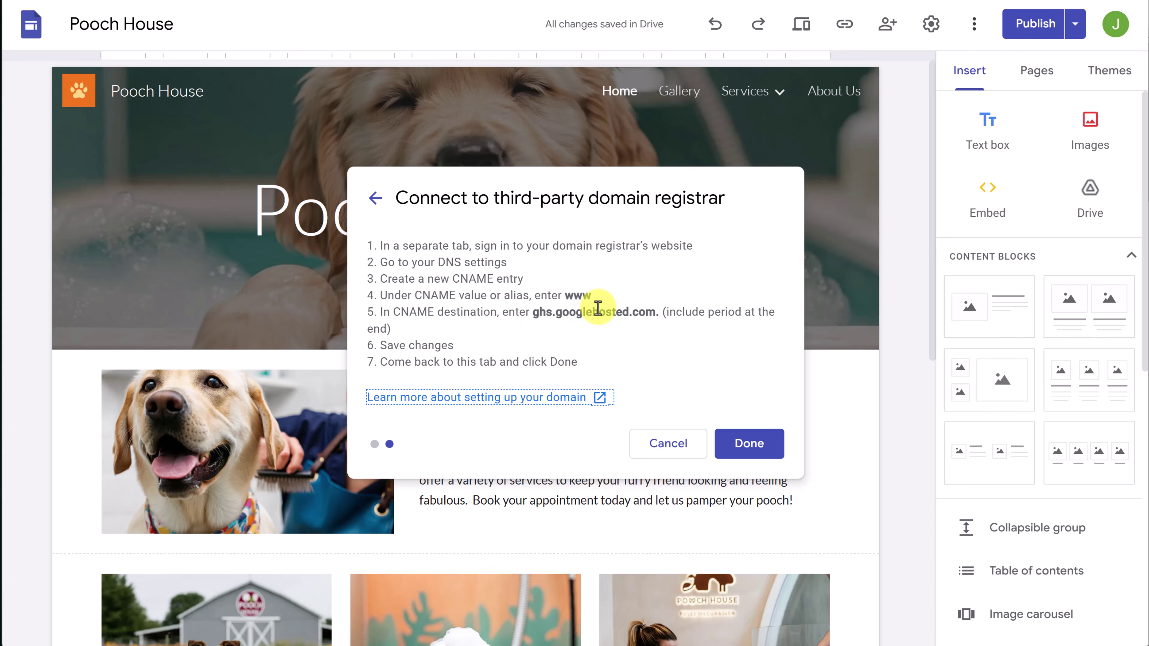
Switch to the GoDaddy dashboard for Pooch House and open the DNS records of pooch-house.com
mouse_move(744, 645)
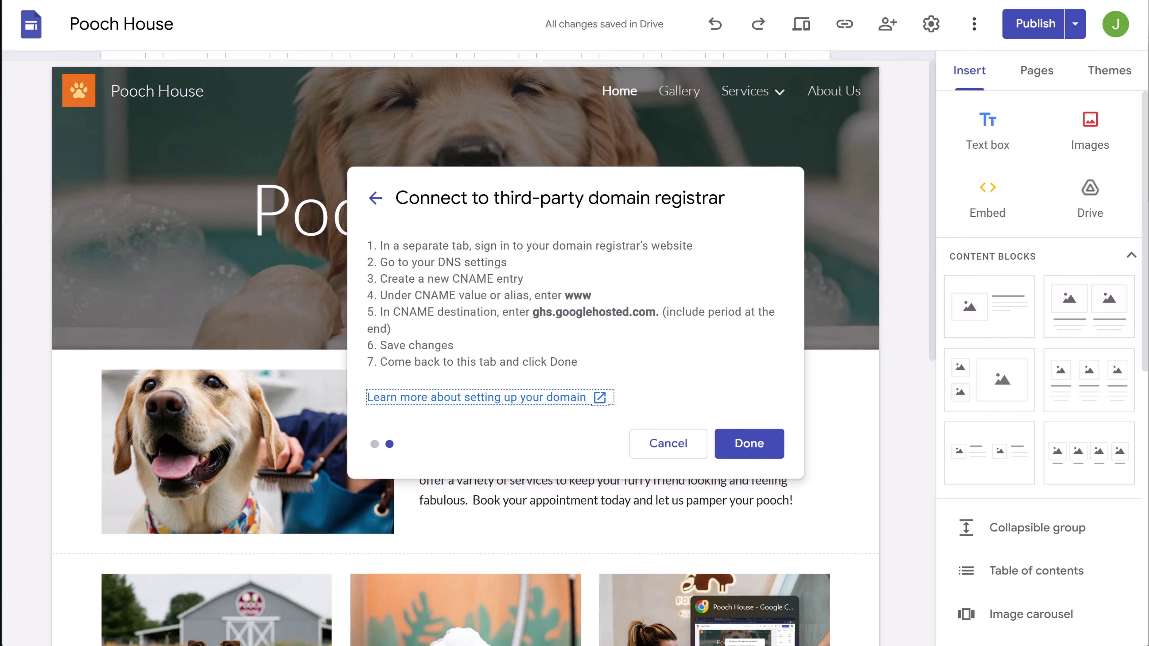
mouse_move(796, 645)
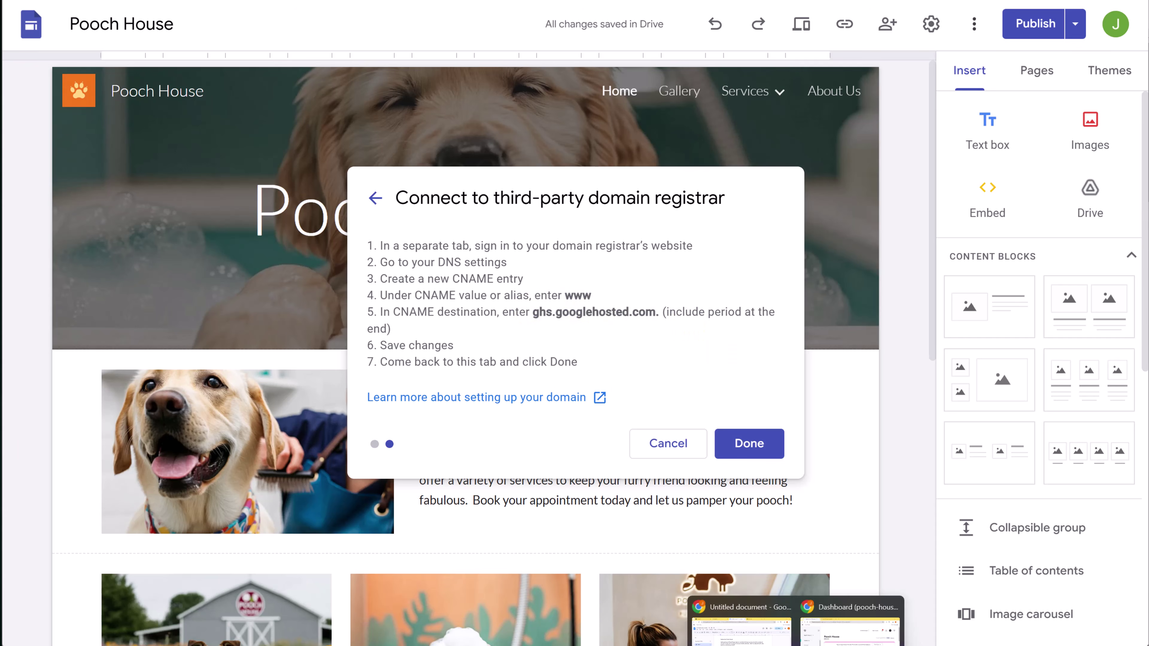
click(850, 629)
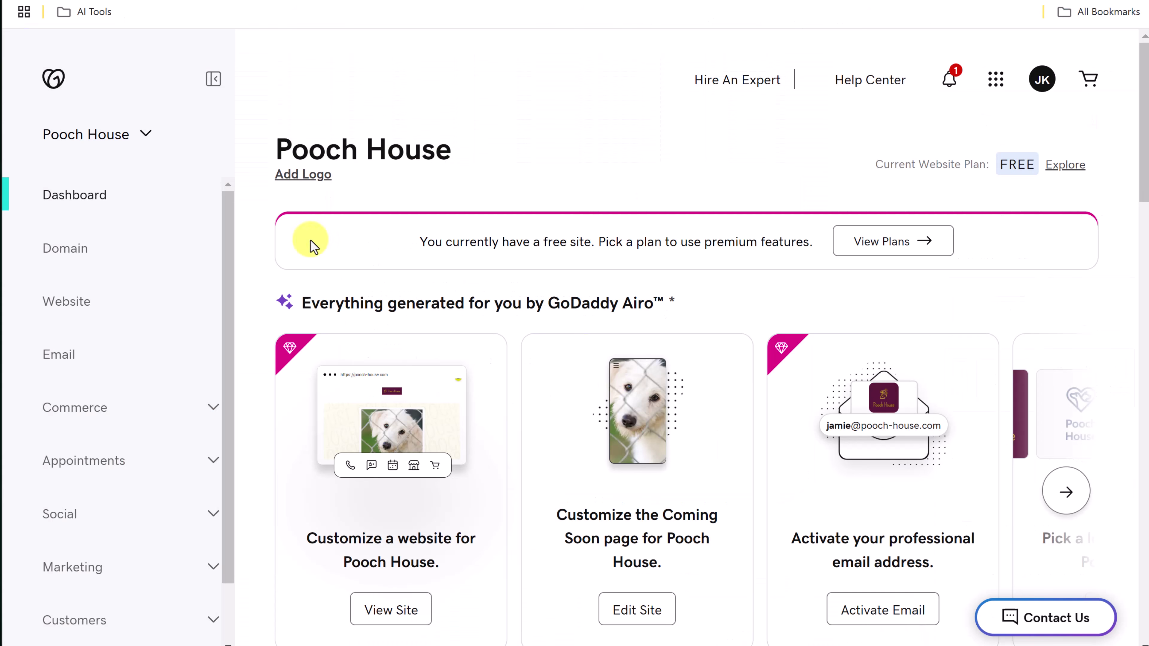
click(91, 258)
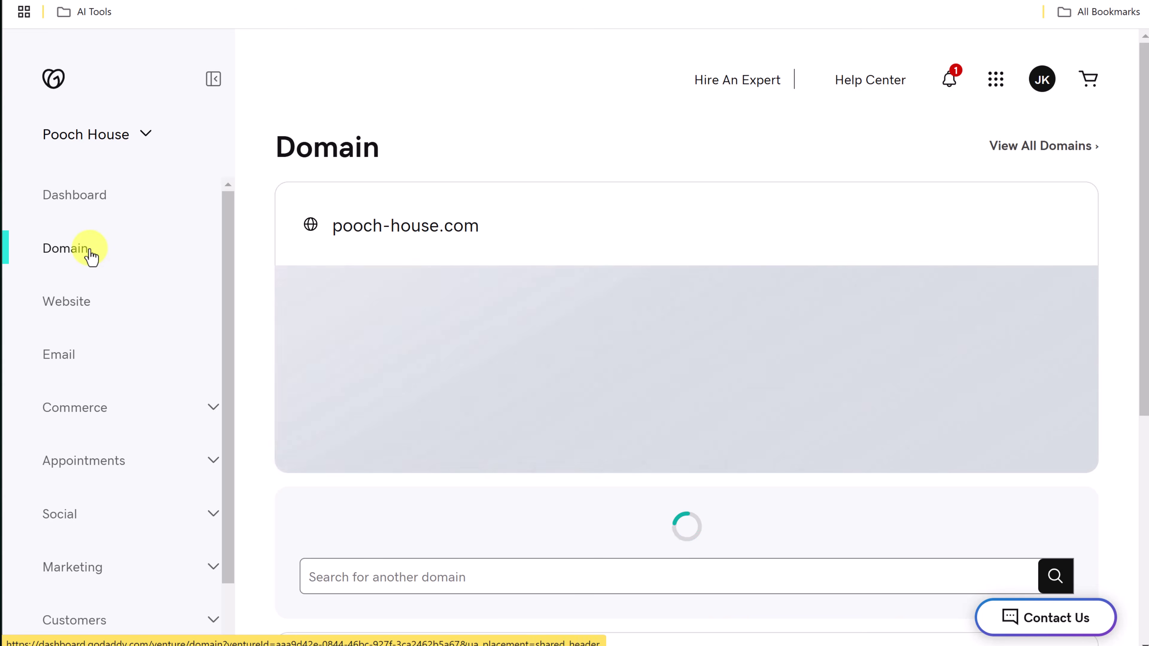
scroll(328, 303, down, 2)
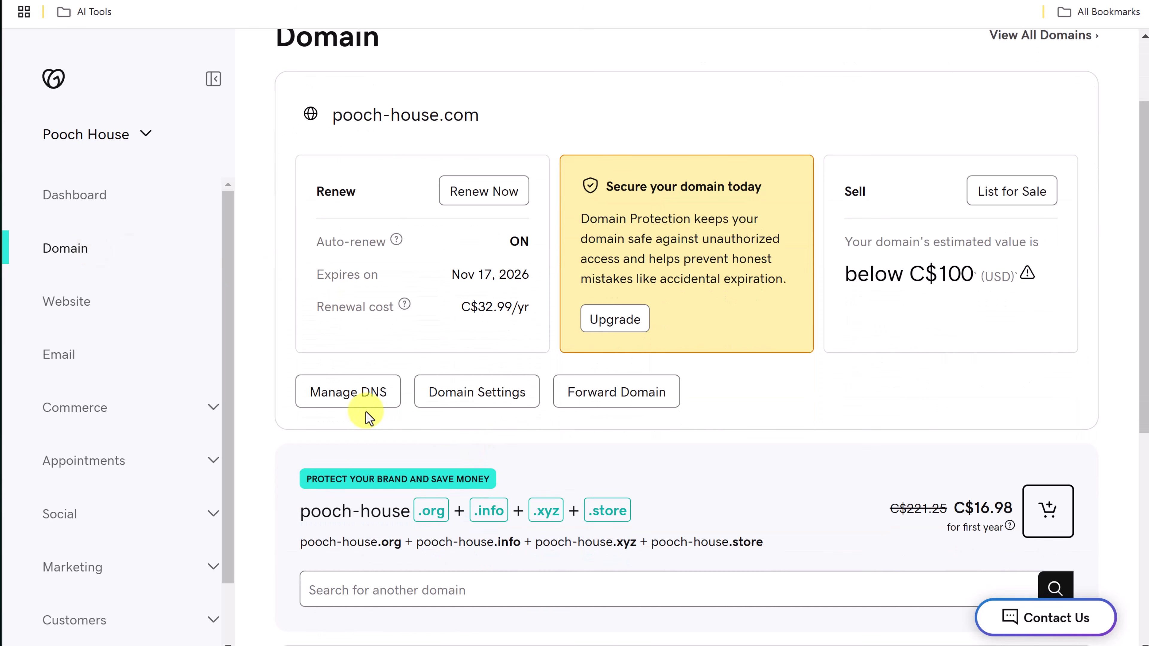
click(397, 410)
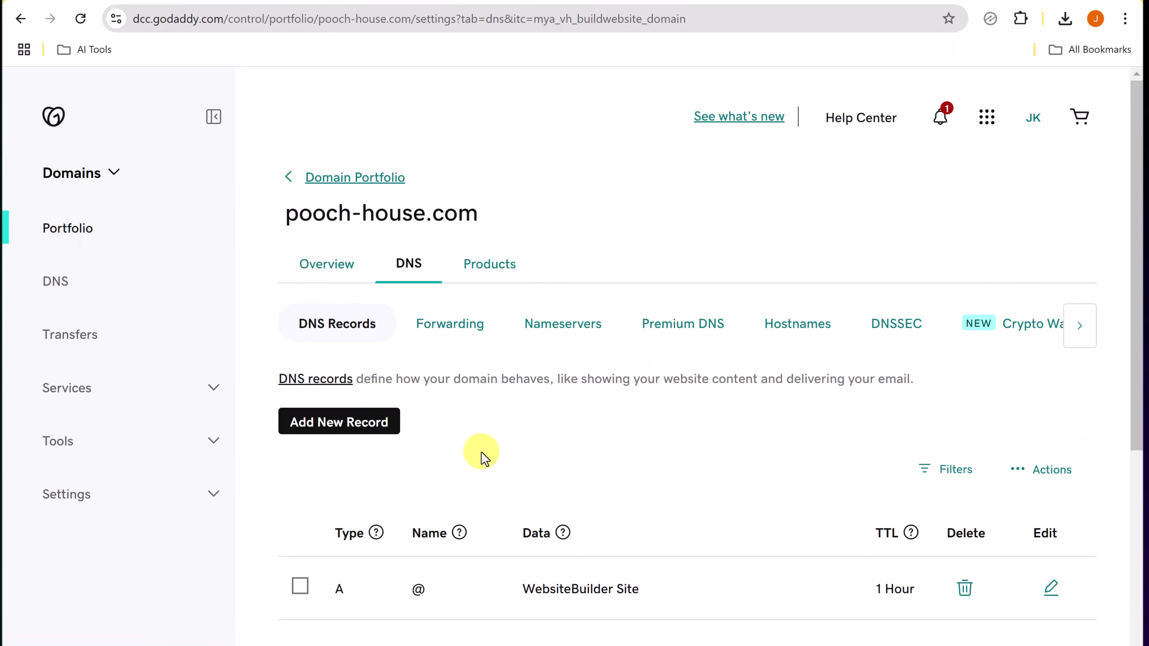
Edit the www CNAME record of pooch-house.com so its value is ghs.googlehosted.com, and save the record
scroll(455, 459, down, 7)
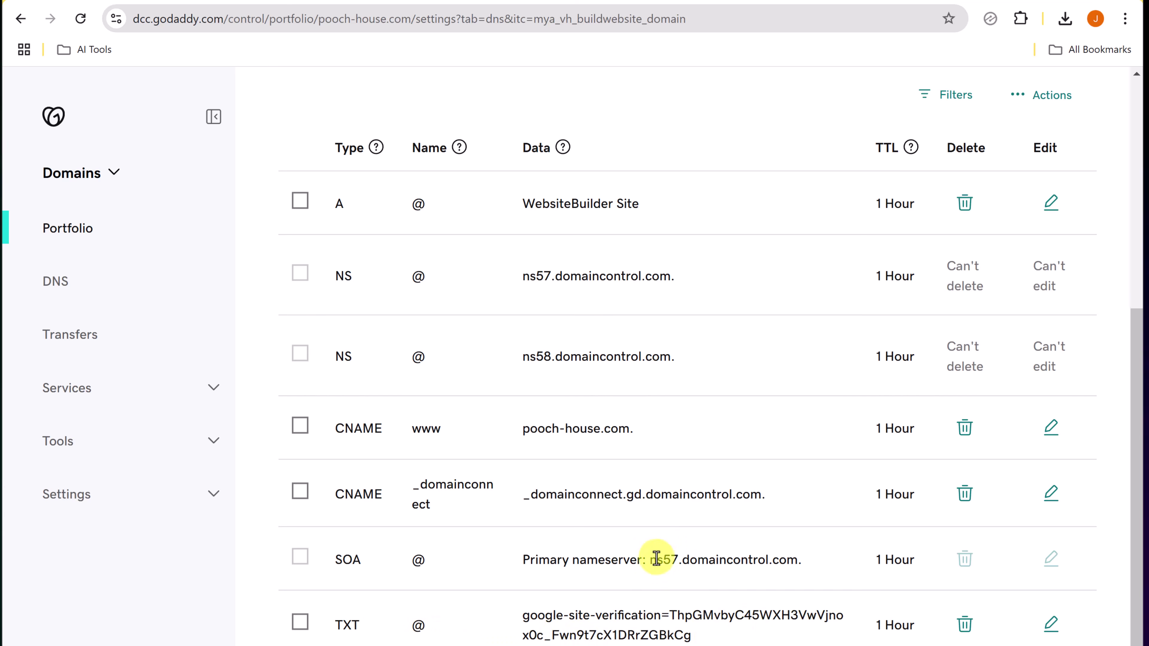
scroll(654, 543, up, 6)
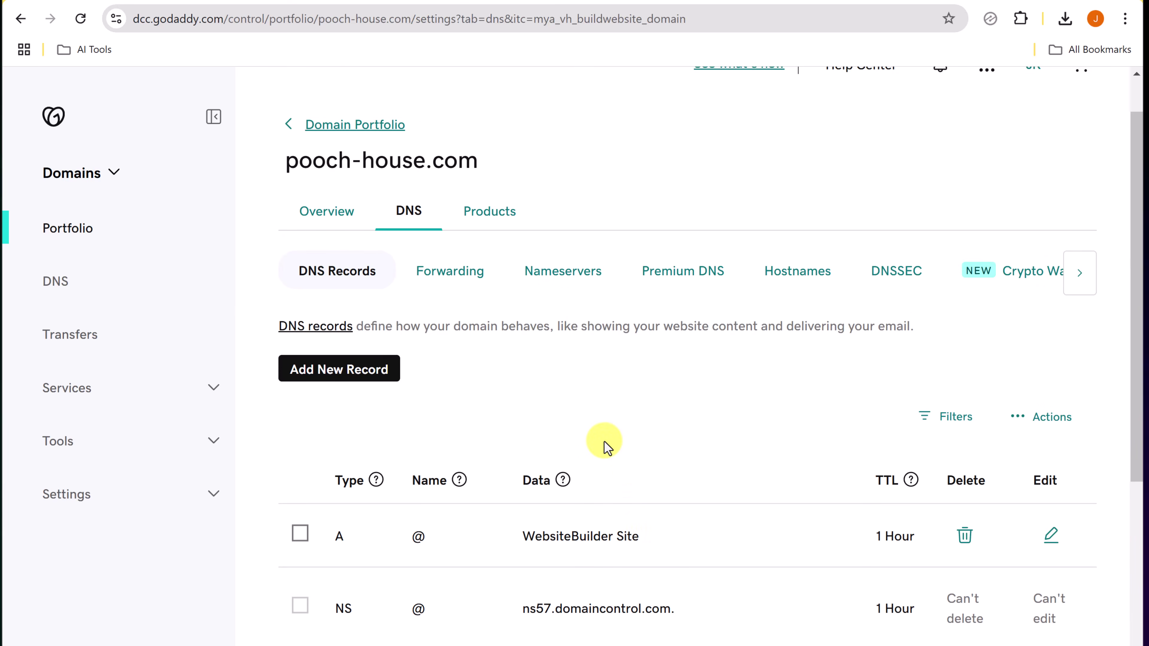
scroll(606, 445, down, 5)
scroll(611, 448, up, 2)
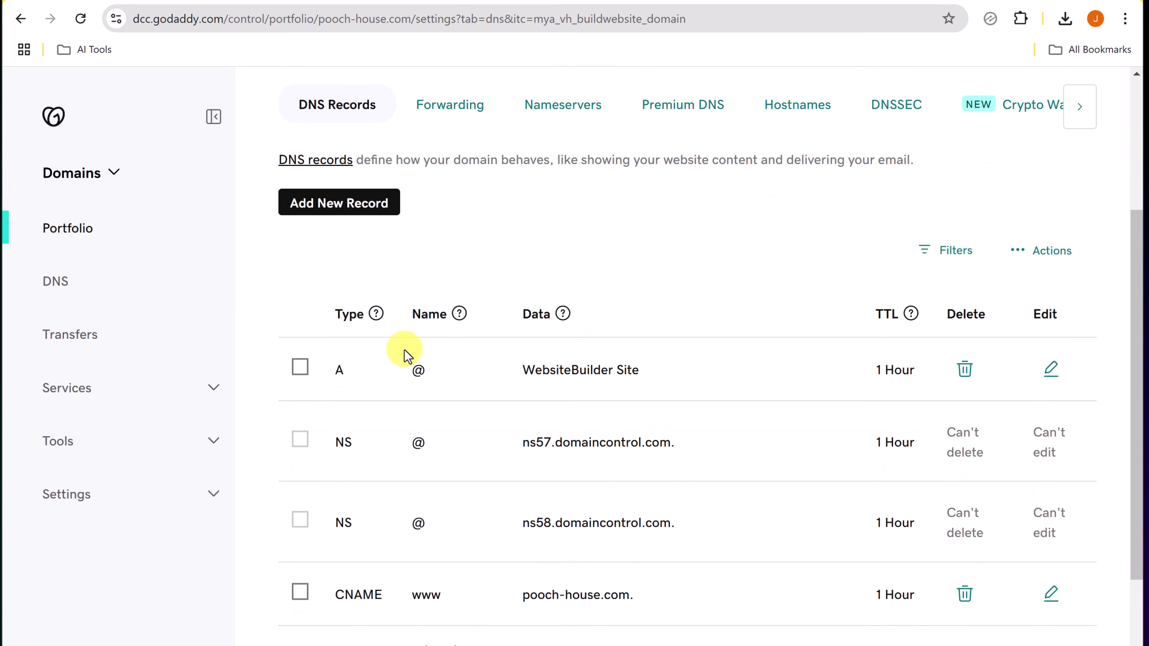
scroll(408, 356, down, 3)
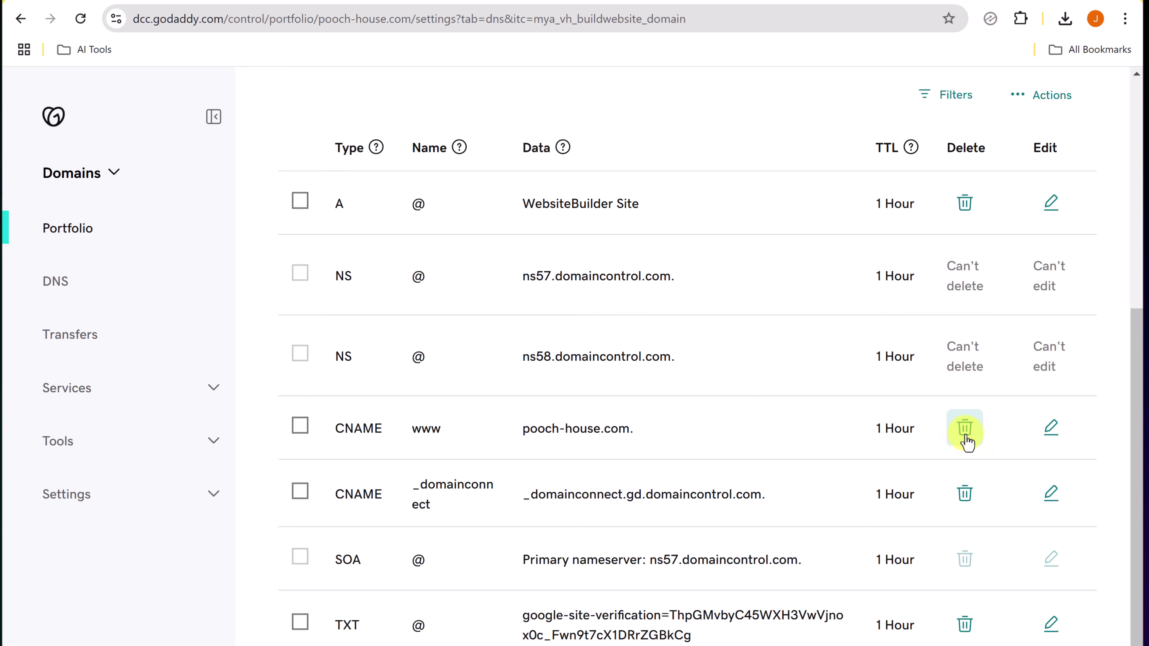
click(1051, 429)
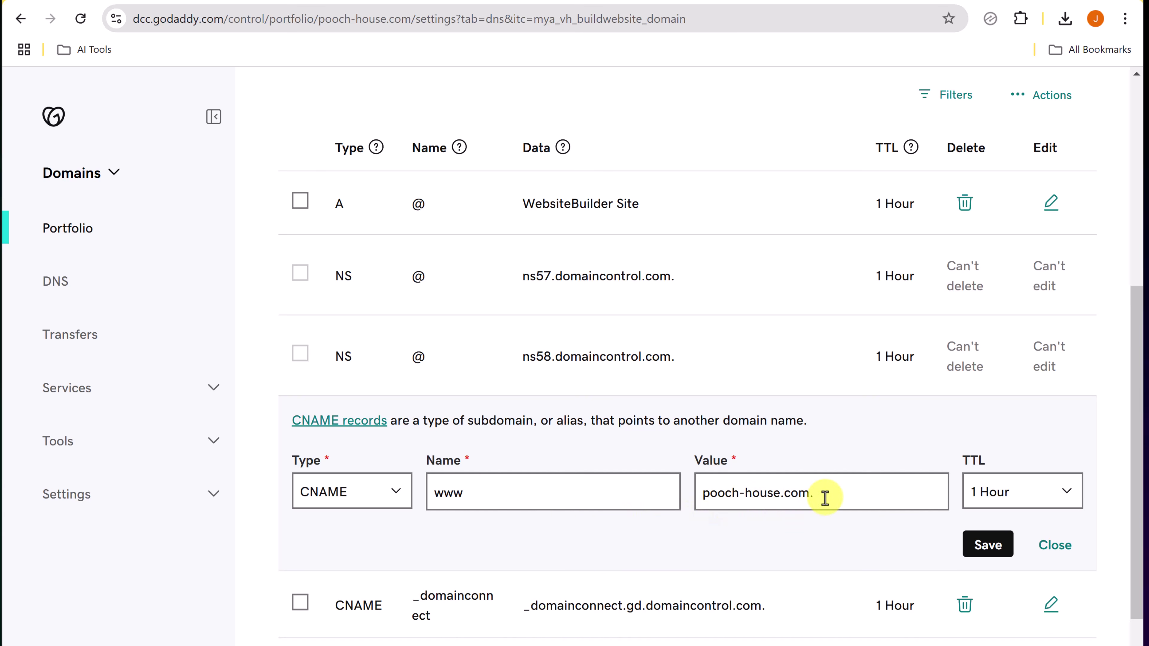
drag(825, 497, 699, 492)
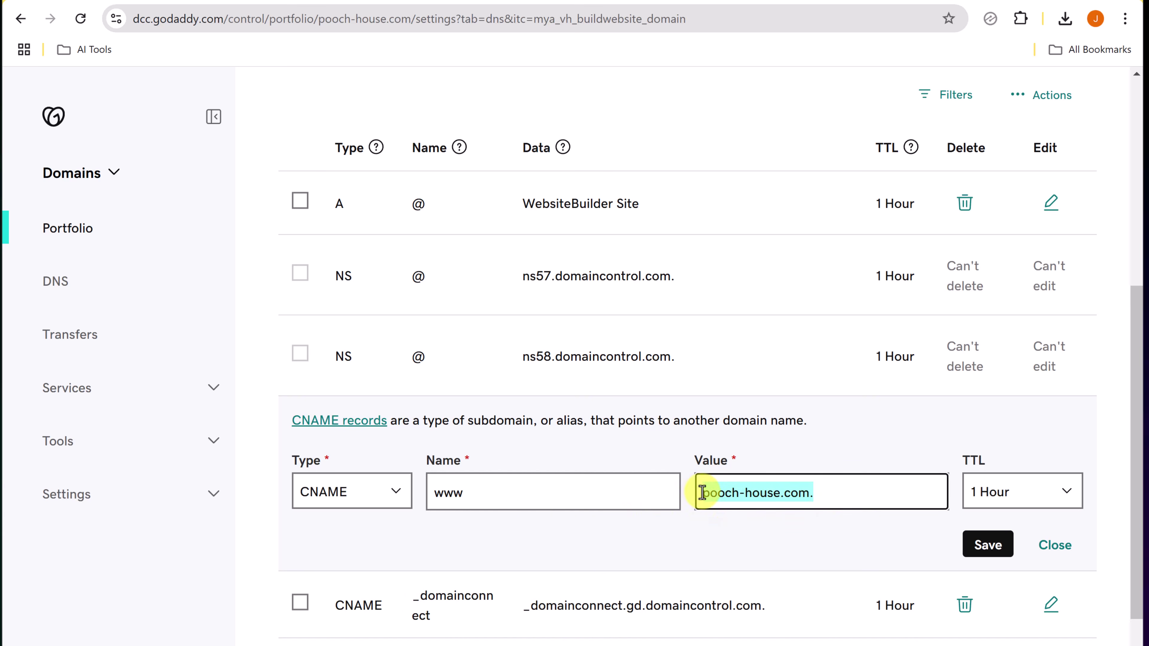
key(ctrl+v)
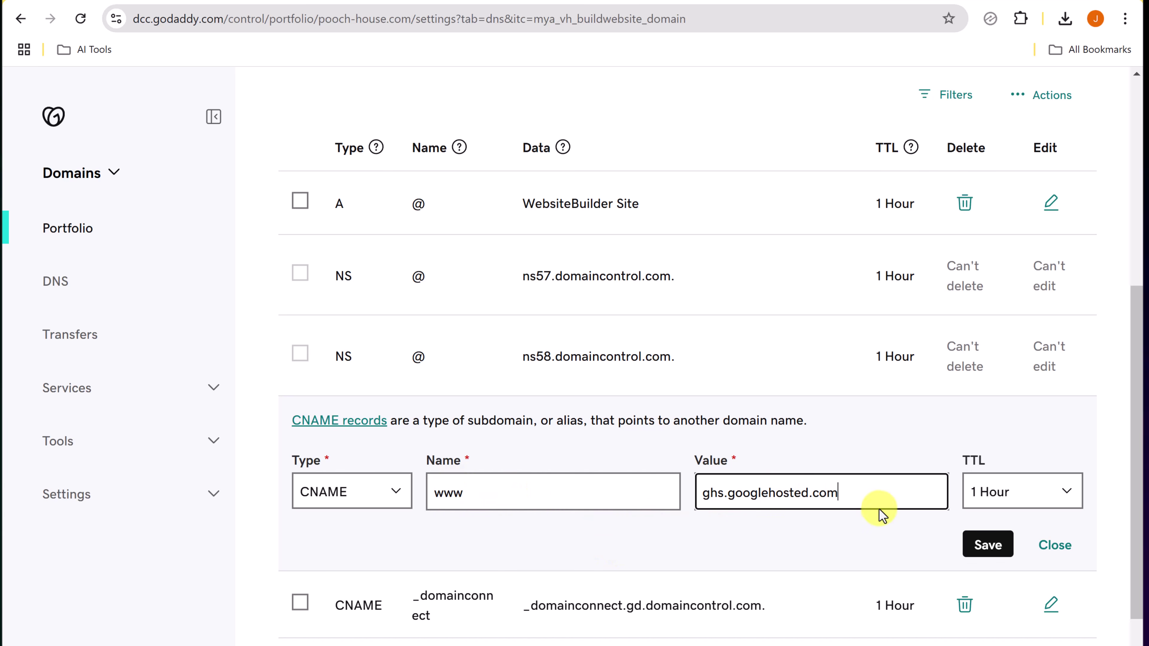
click(989, 546)
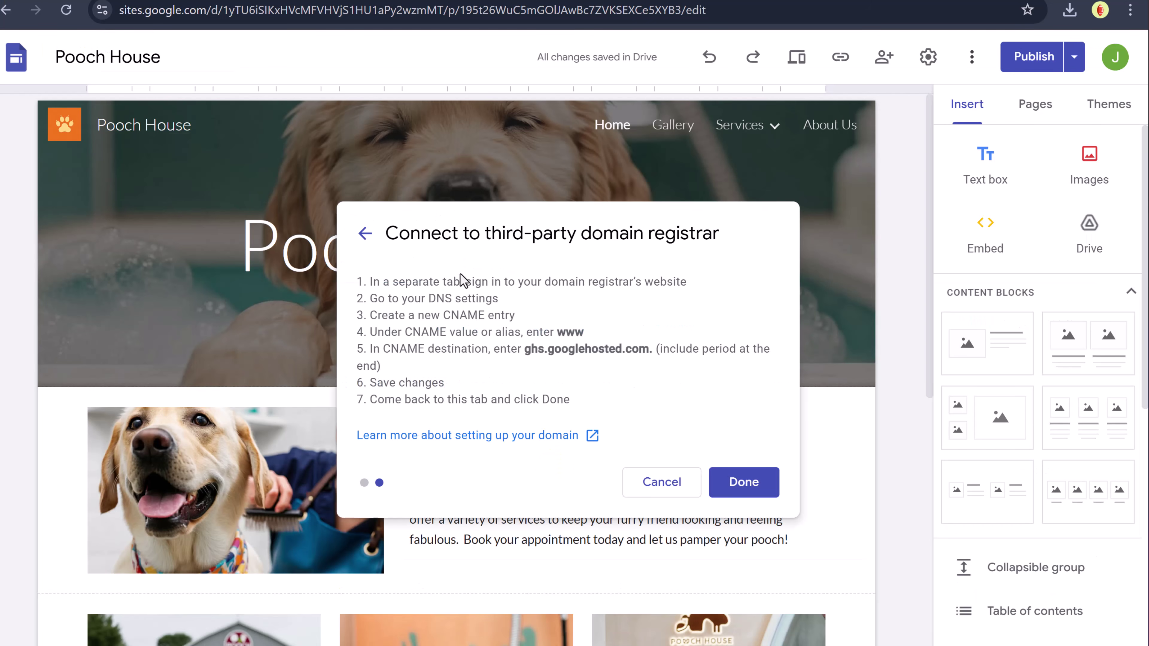
click(744, 484)
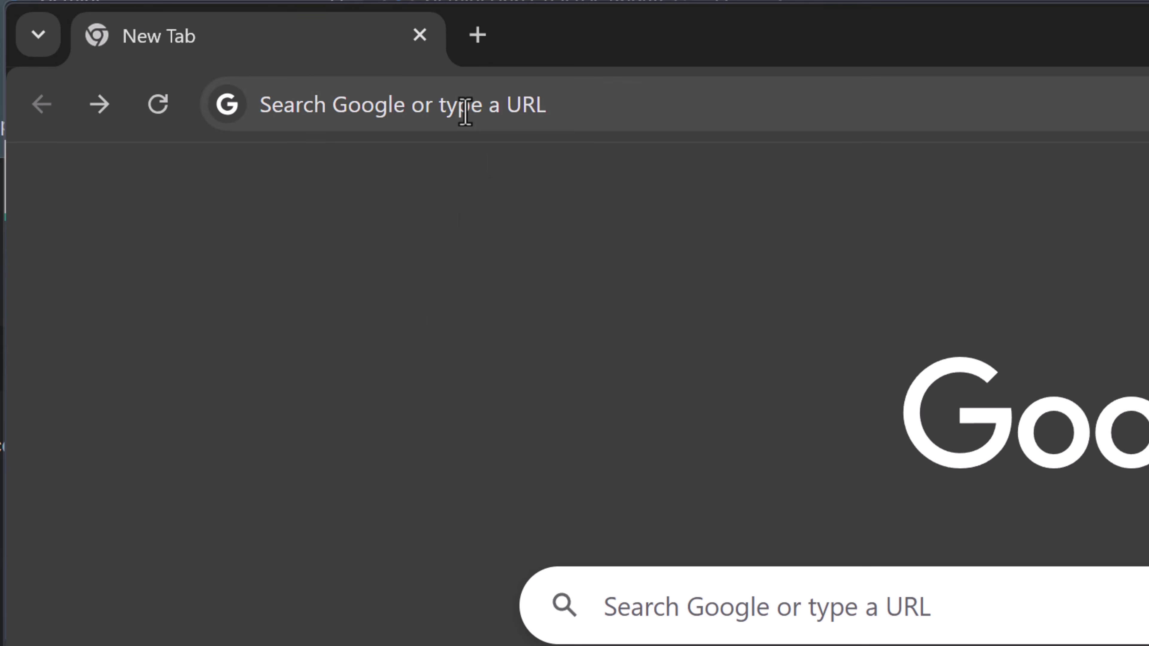
click(428, 112)
text(w)
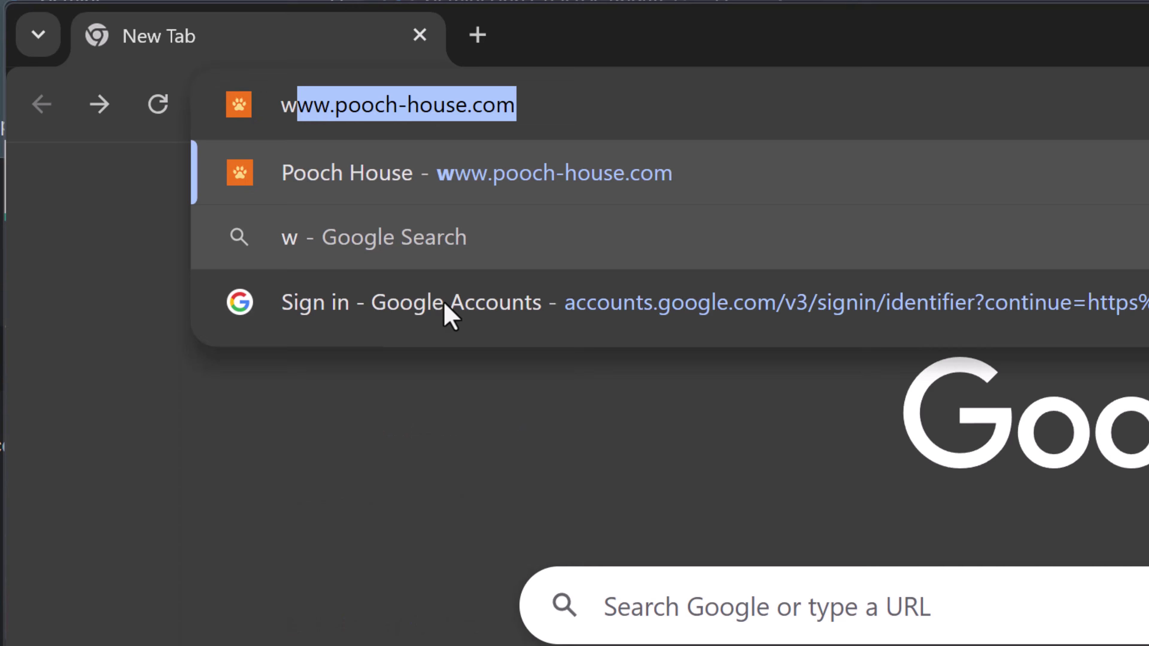
text(ww.)
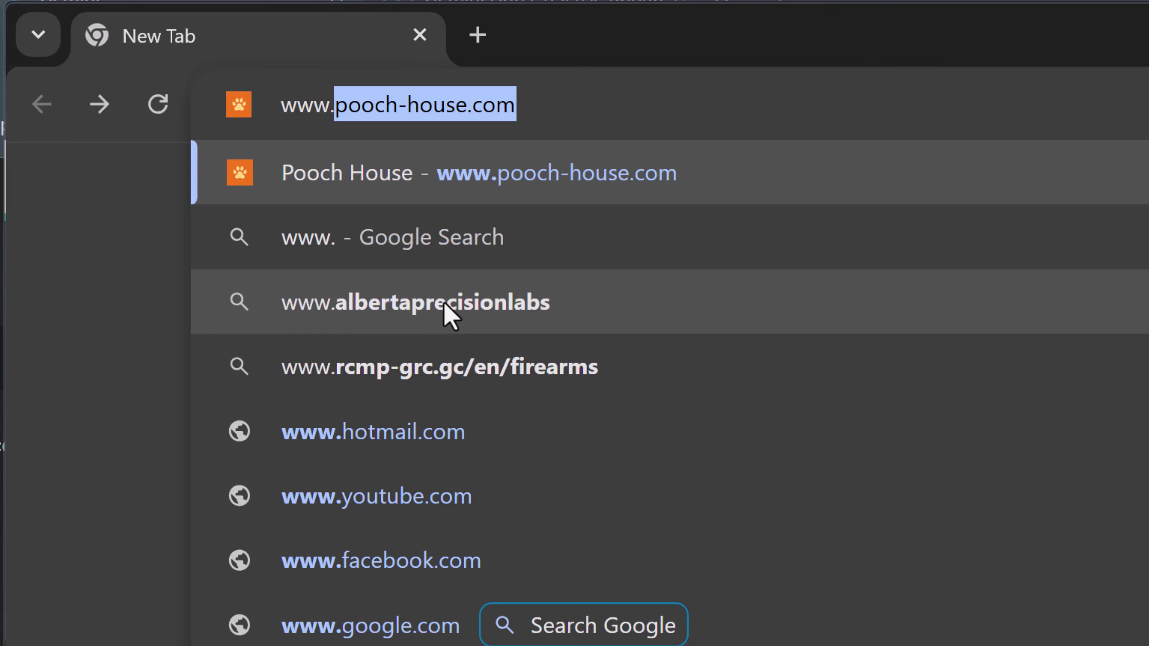
key(Return)
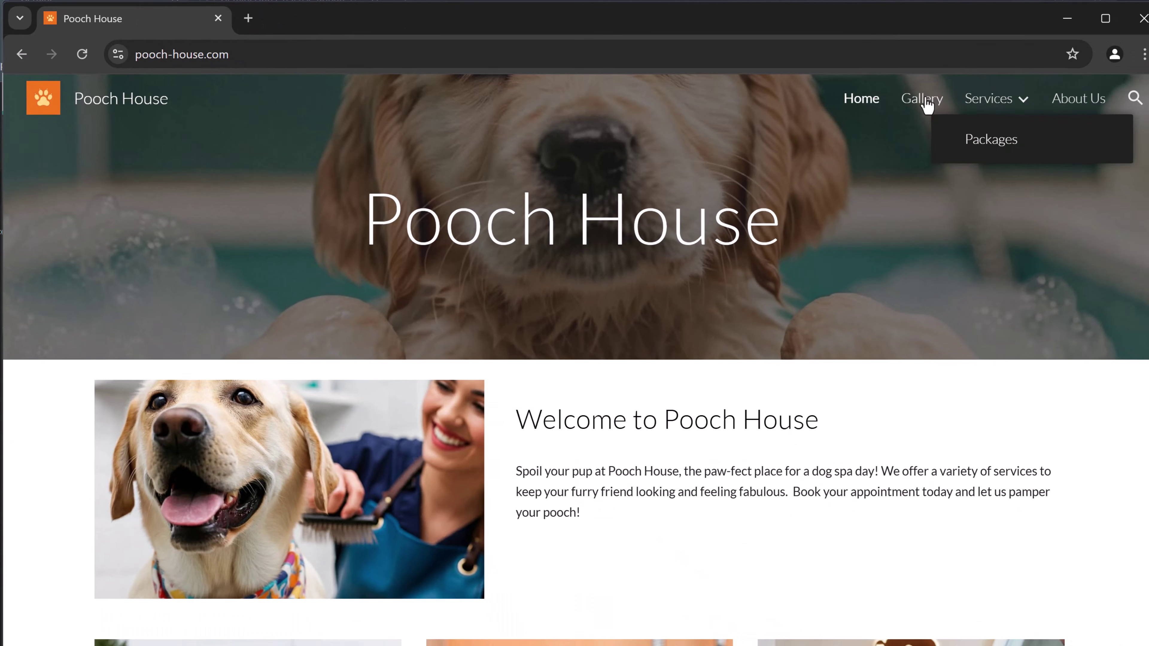
Check the Gallery and Services pages of the live Pooch House site, including the embedded booking form
click(1018, 111)
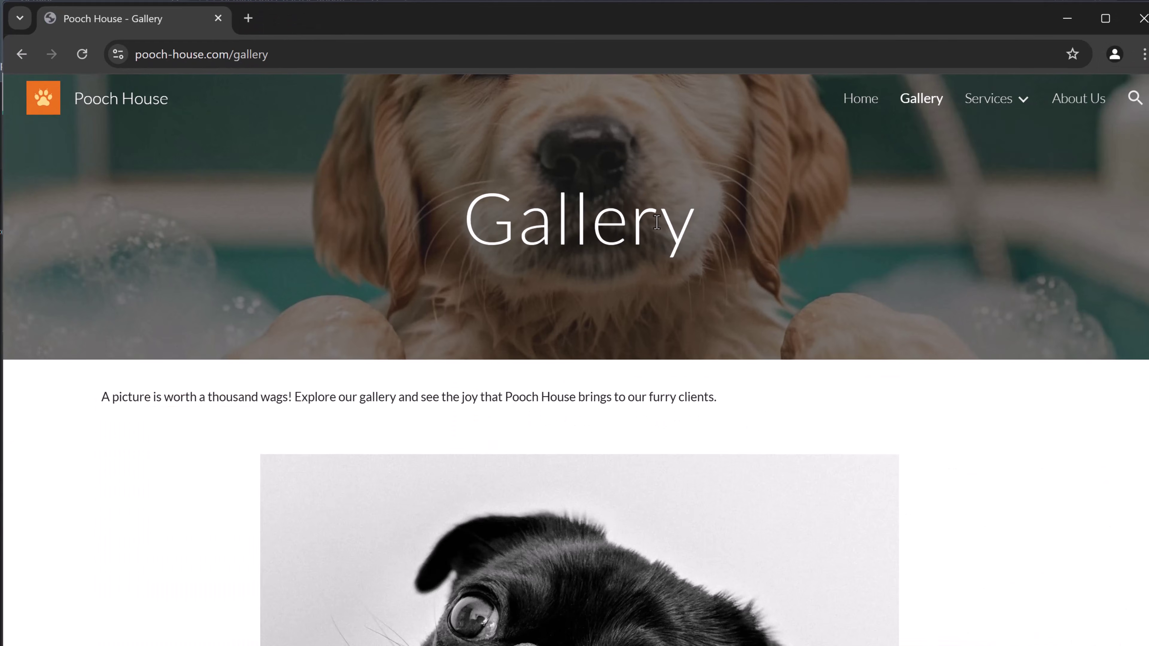
scroll(724, 244, down, 5)
scroll(706, 238, up, 5)
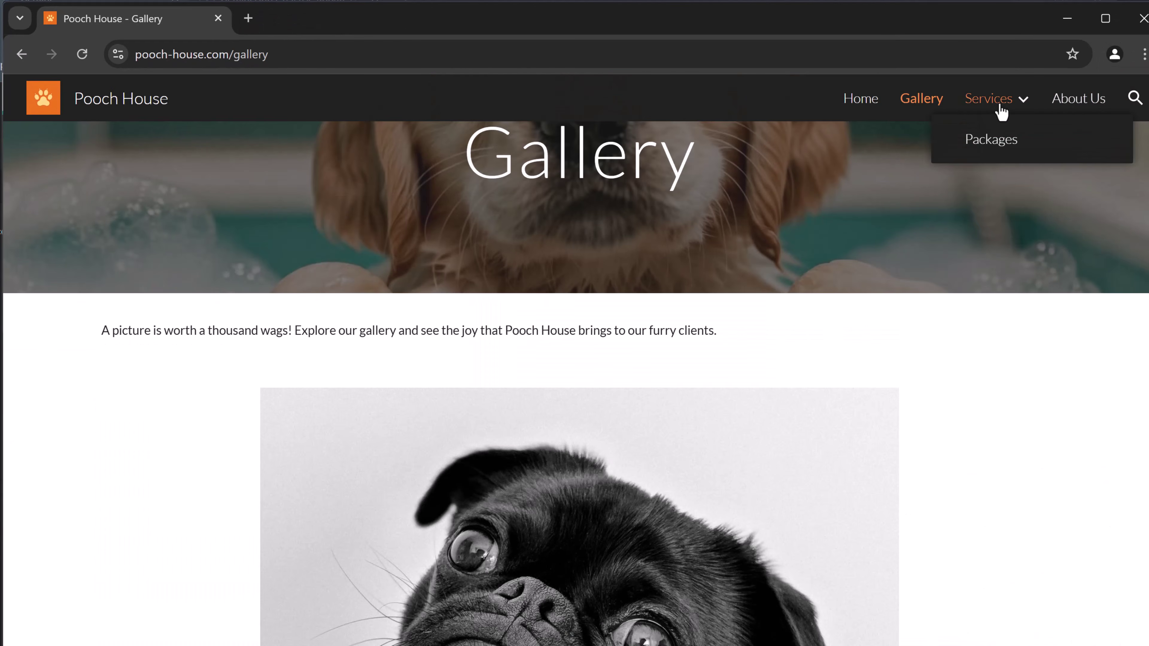
click(1001, 112)
scroll(723, 393, down, 5)
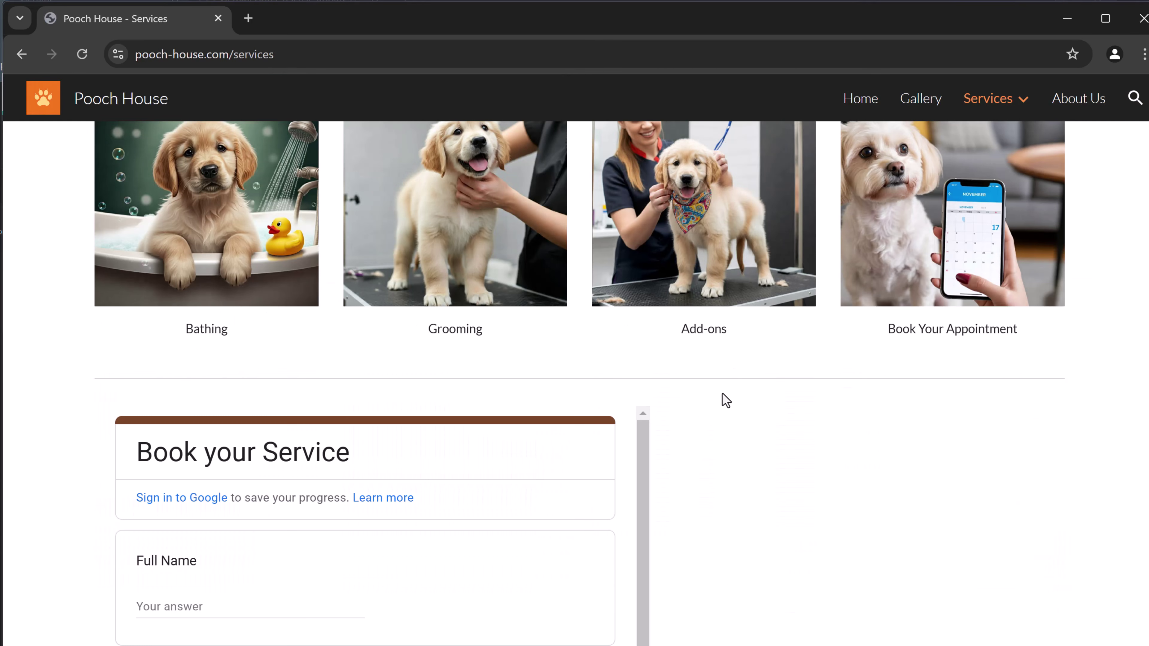
scroll(715, 398, down, 5)
scroll(715, 399, up, 7)
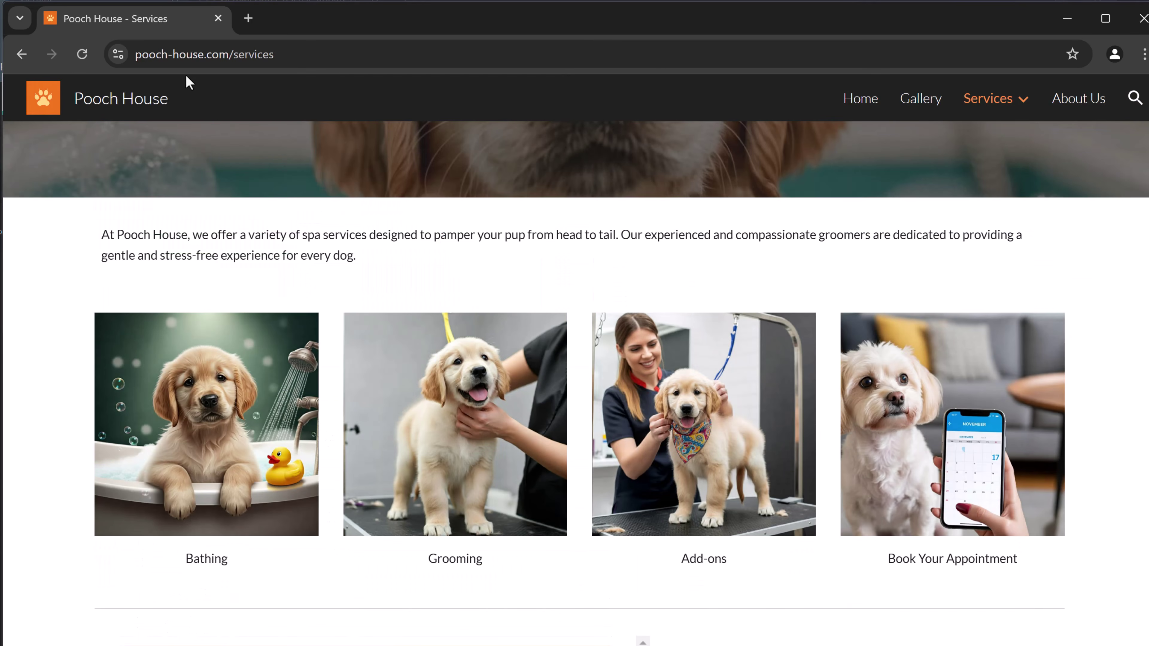
scroll(252, 127, up, 3)
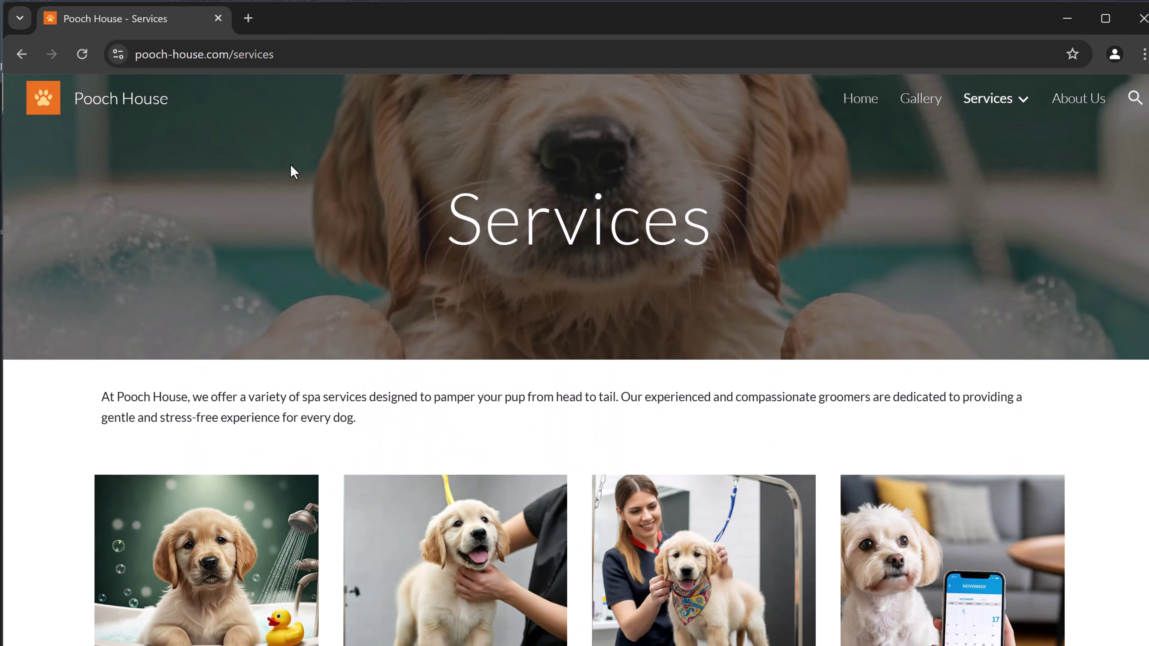